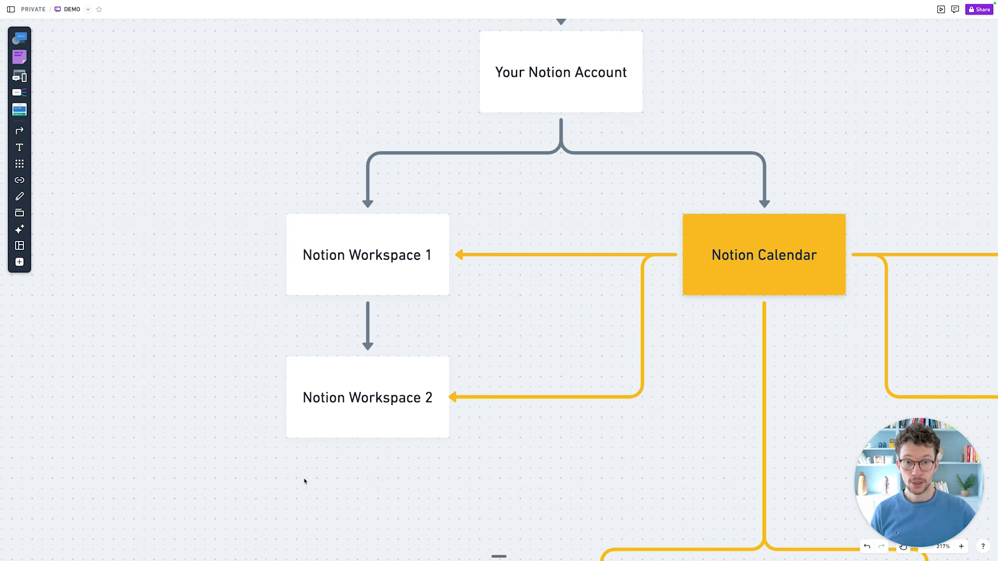
# On the Whimsical diagram, highlight the Additional Notion Account box, then Notion Workspaces 3 and 4.
pyautogui.hscroll(10, 304, 480)
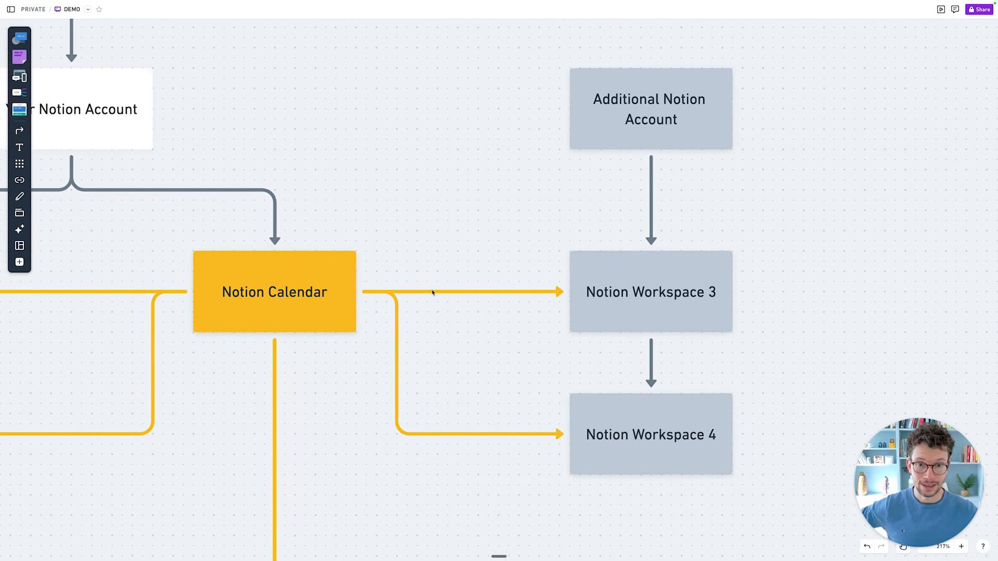
pyautogui.hscroll(-4, 432, 292)
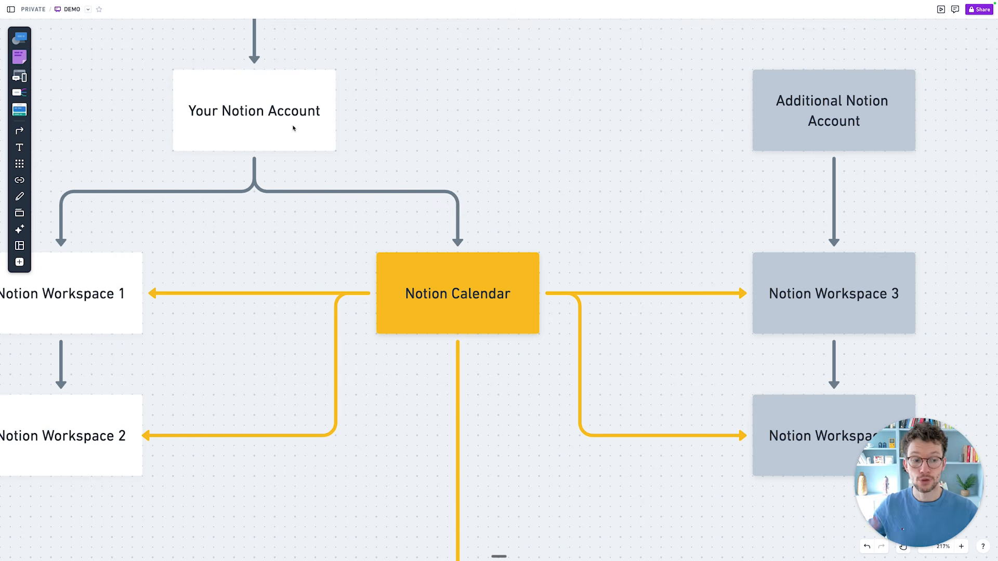
pyautogui.hscroll(5, 312, 127)
pyautogui.click(522, 133)
pyautogui.click(496, 163)
pyautogui.hscroll(1, 494, 167)
pyautogui.scroll(1, 494, 166)
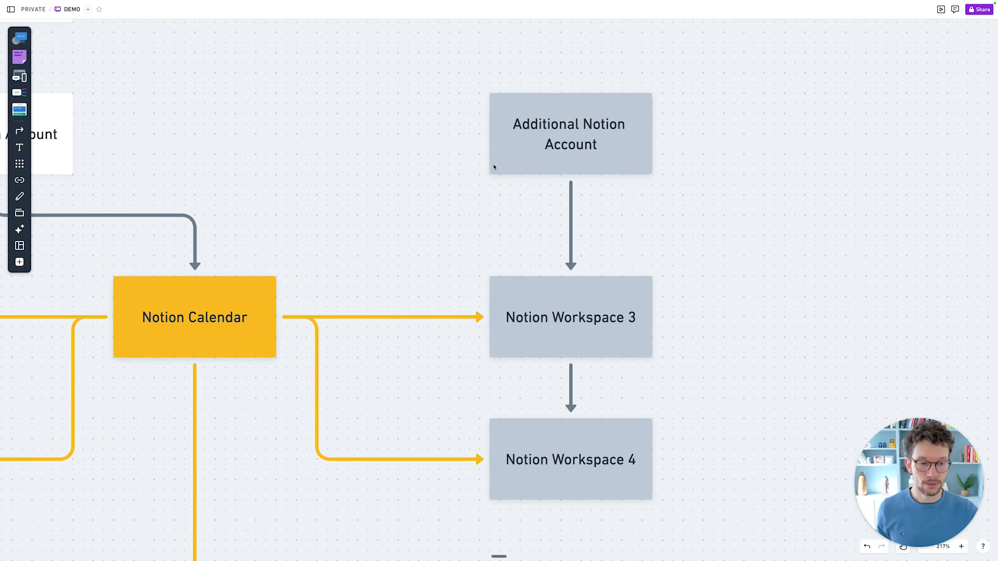
pyautogui.scroll(-1, 461, 215)
pyautogui.hscroll(1, 460, 216)
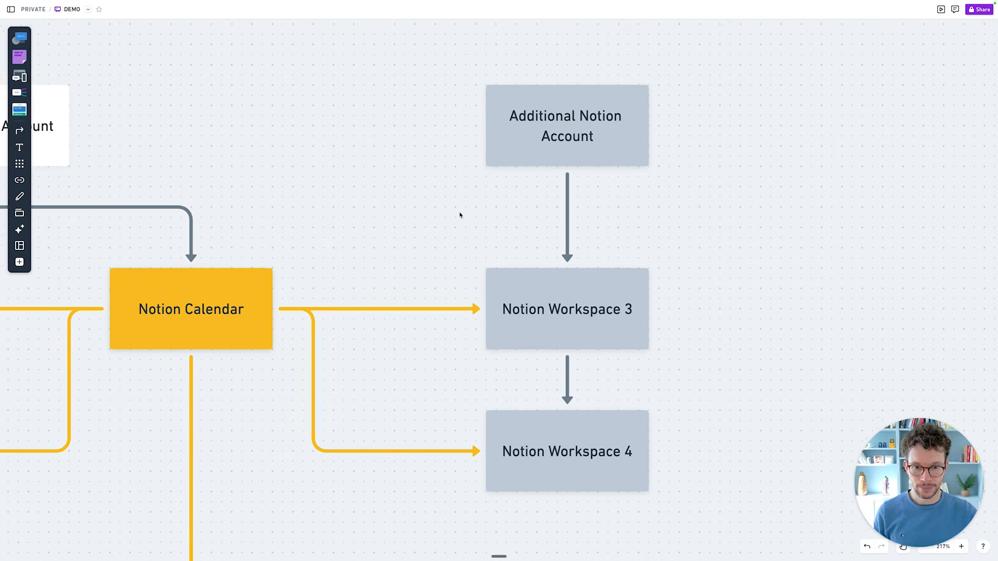
pyautogui.moveTo(688, 429); pyautogui.dragTo(621, 290)
pyautogui.click(699, 371)
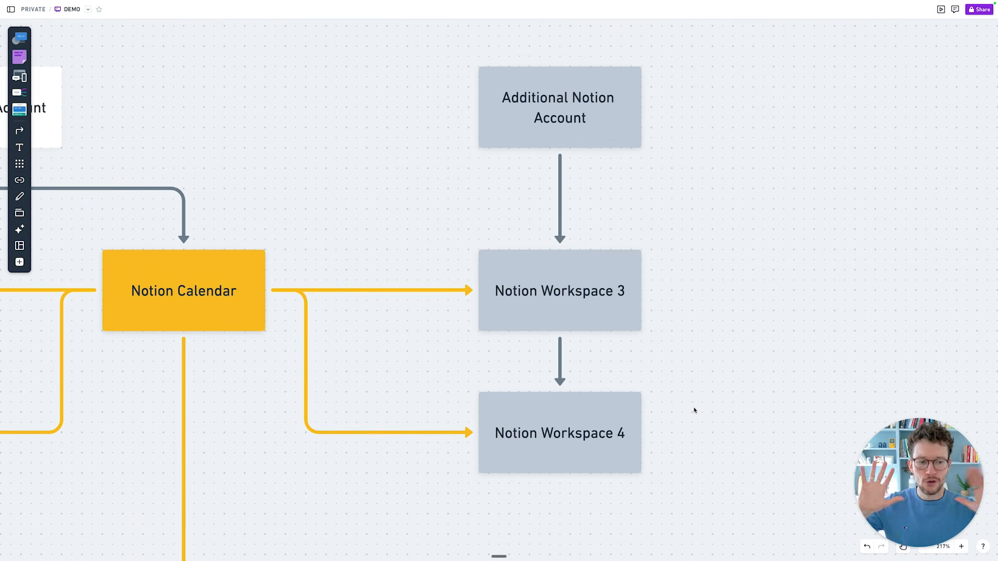
# Point out the Notion Workspace 3 box and then the Apple Calendar box.
pyautogui.hscroll(-1, 693, 411)
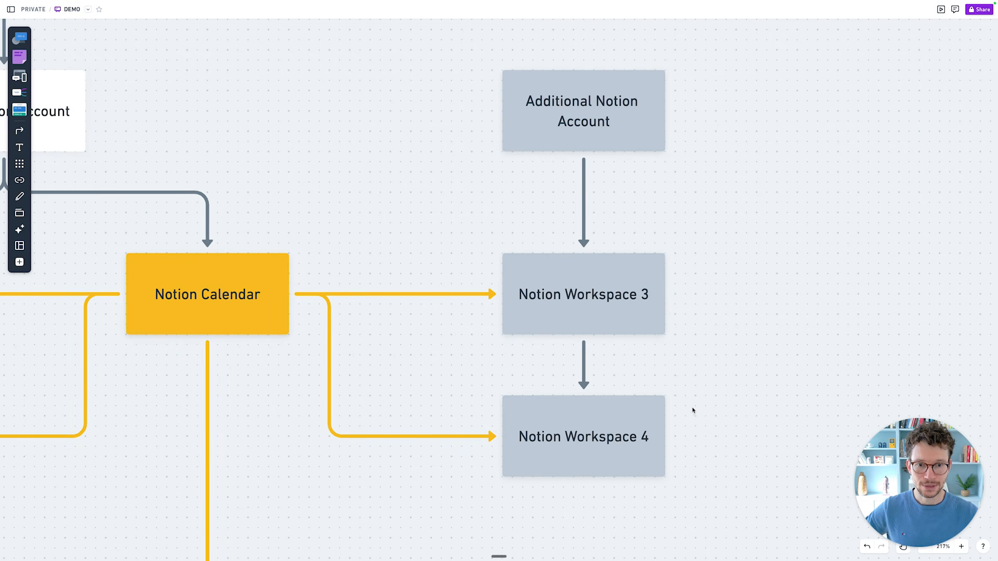
pyautogui.moveTo(717, 312); pyautogui.dragTo(592, 262)
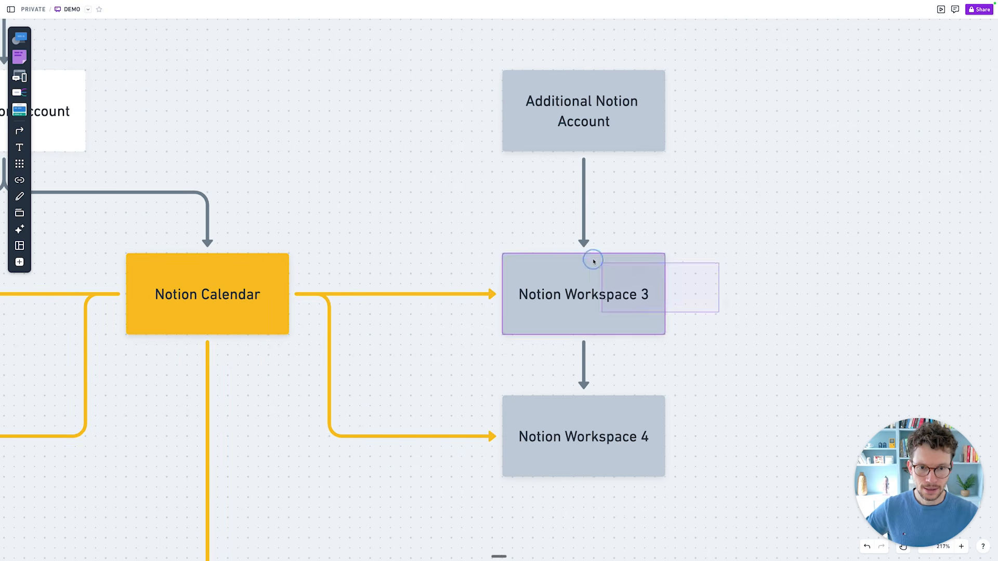
pyautogui.click(756, 292)
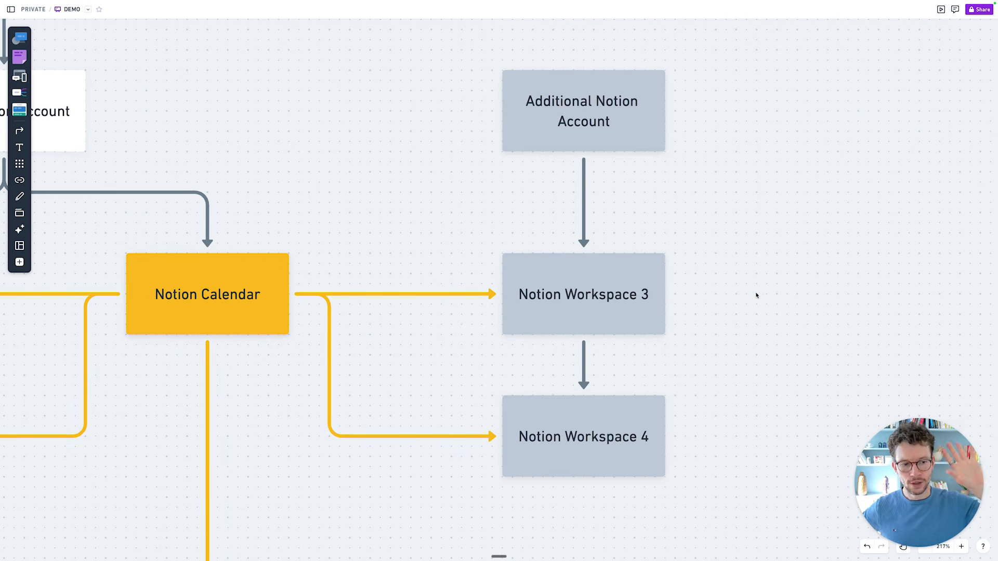
pyautogui.hscroll(-15, 756, 295)
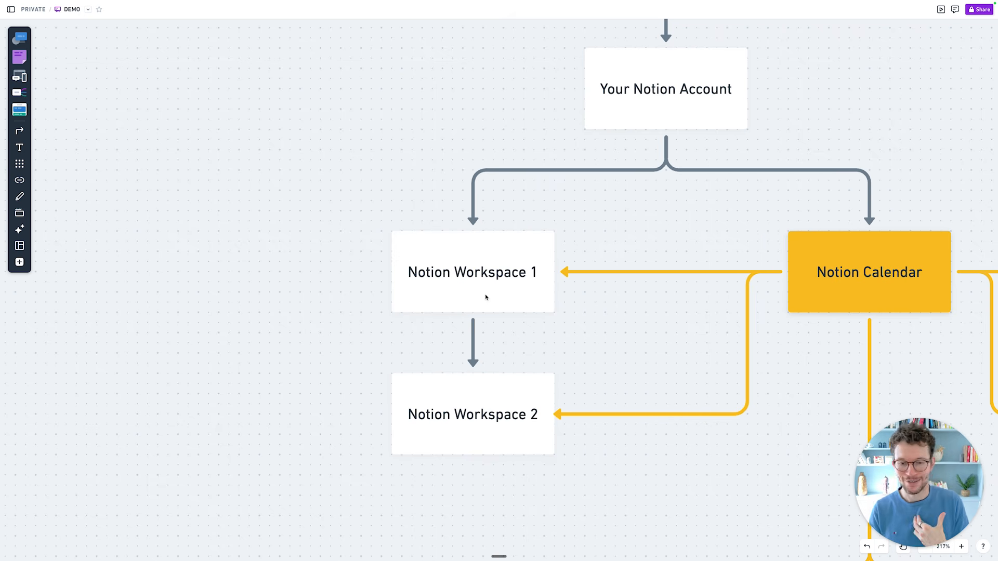
pyautogui.hscroll(4, 486, 297)
pyautogui.scroll(-2, 486, 297)
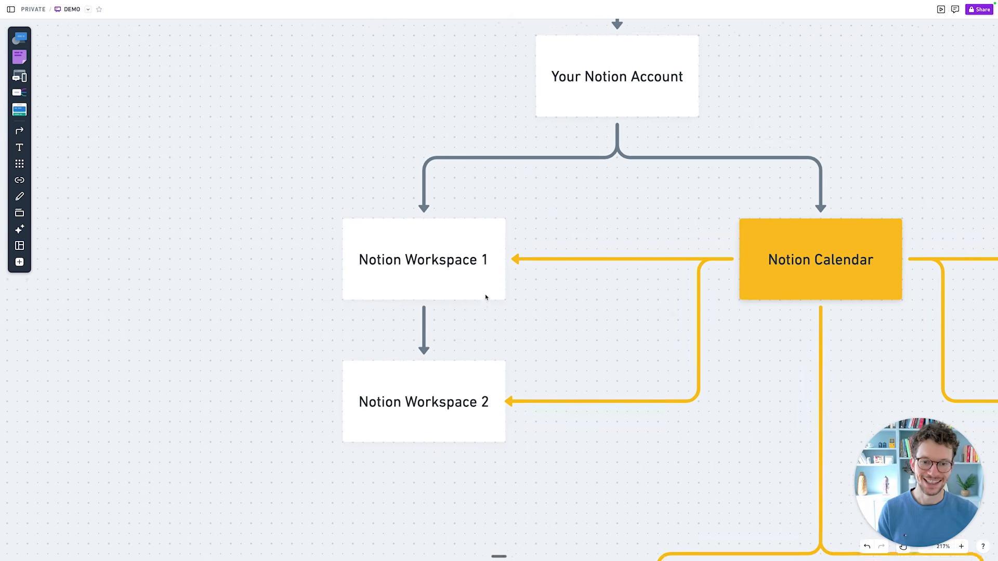
pyautogui.scroll(2, 486, 297)
pyautogui.hscroll(-1, 486, 297)
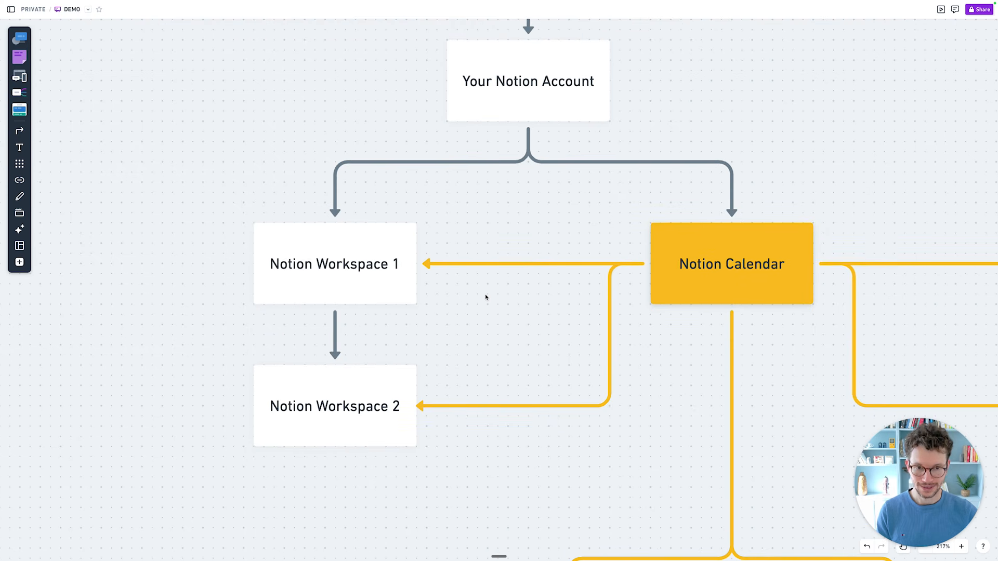
pyautogui.scroll(-15, 486, 297)
pyautogui.hscroll(4, 486, 297)
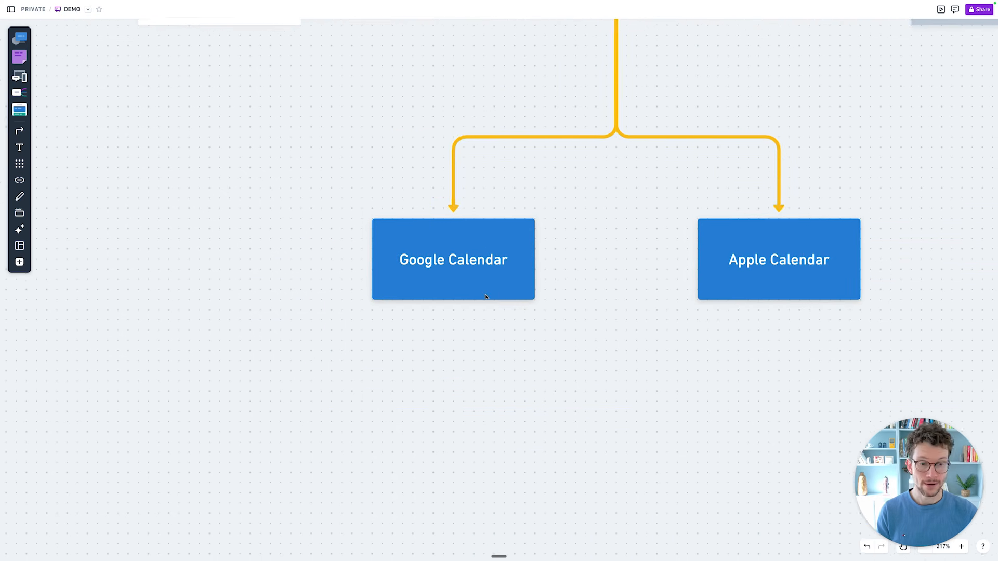
pyautogui.hscroll(1, 486, 298)
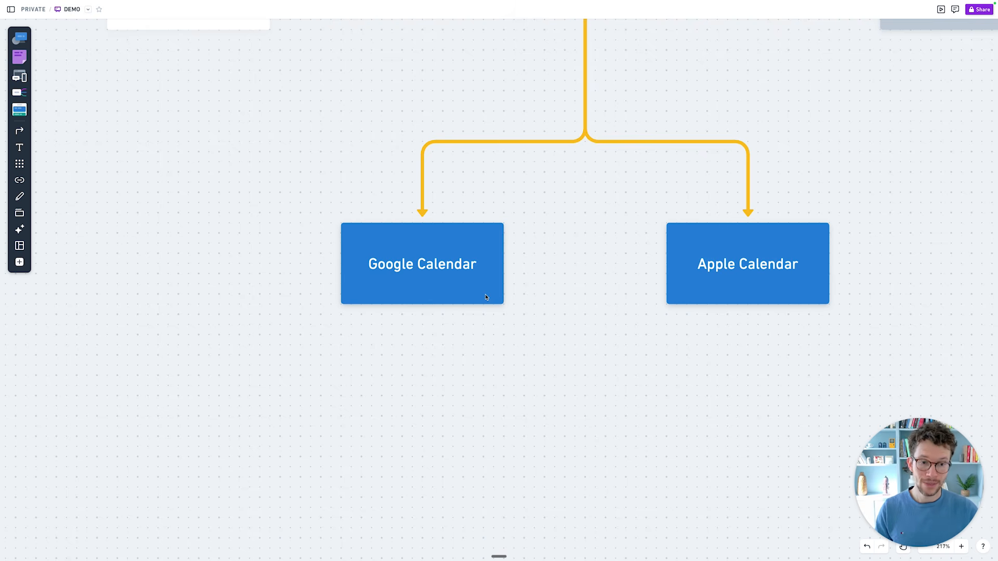
pyautogui.moveTo(700, 347); pyautogui.dragTo(769, 277)
pyautogui.click(629, 338)
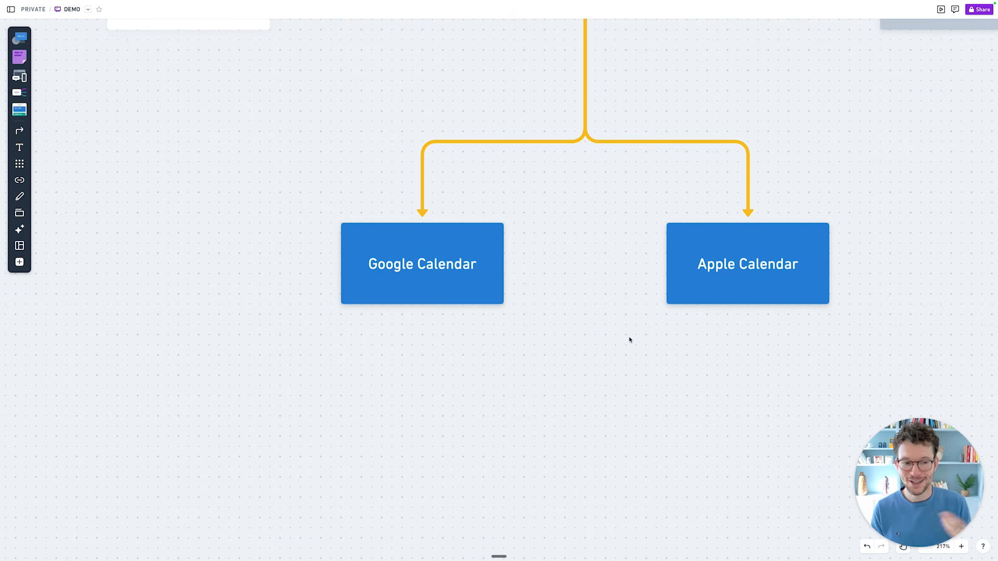
# Pan back across the board and highlight the Your Notion Account box.
pyautogui.scroll(8, 628, 340)
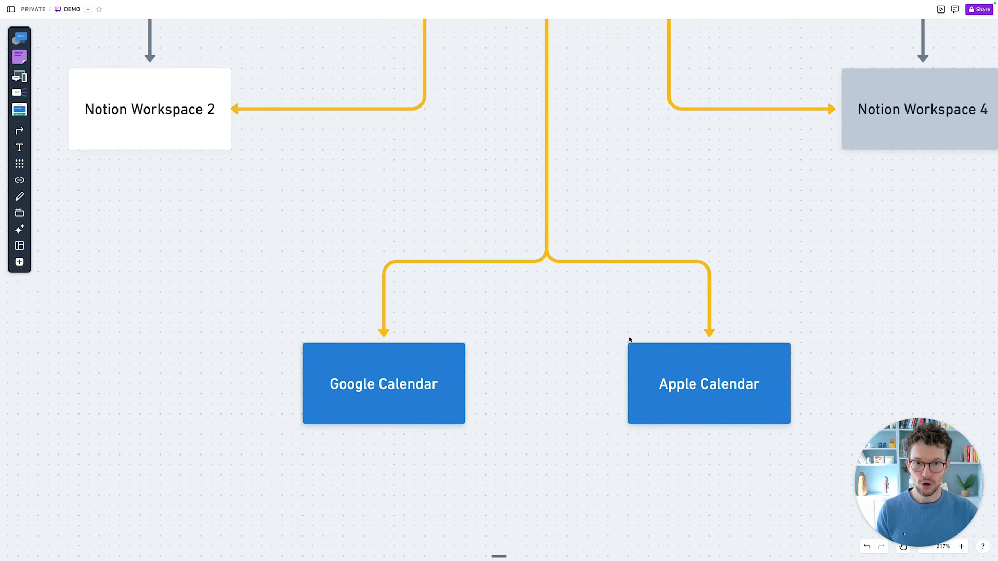
pyautogui.hscroll(1, 629, 340)
pyautogui.scroll(-1, 629, 339)
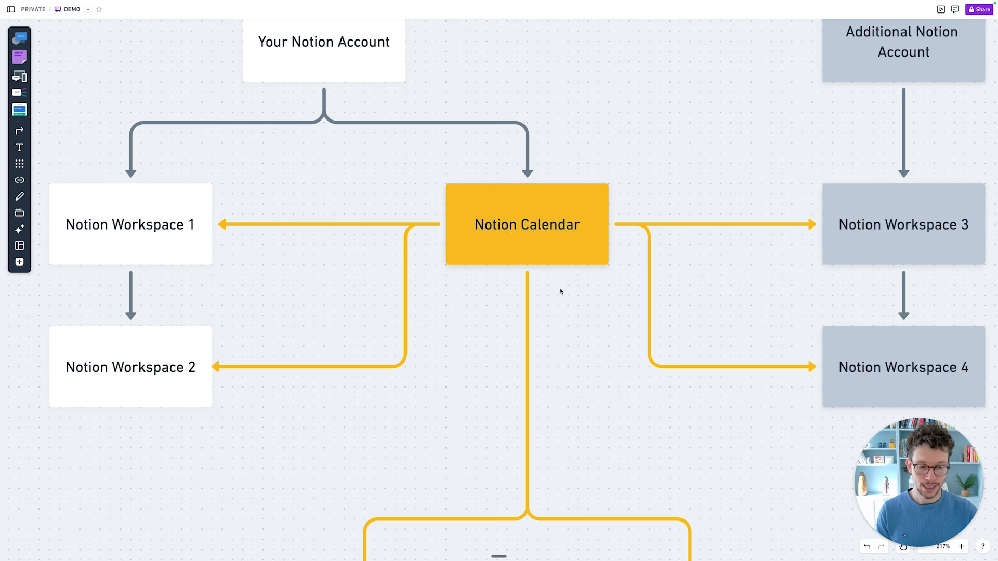
pyautogui.scroll(2, 561, 299)
pyautogui.hscroll(-1, 561, 299)
pyautogui.hscroll(2, 577, 349)
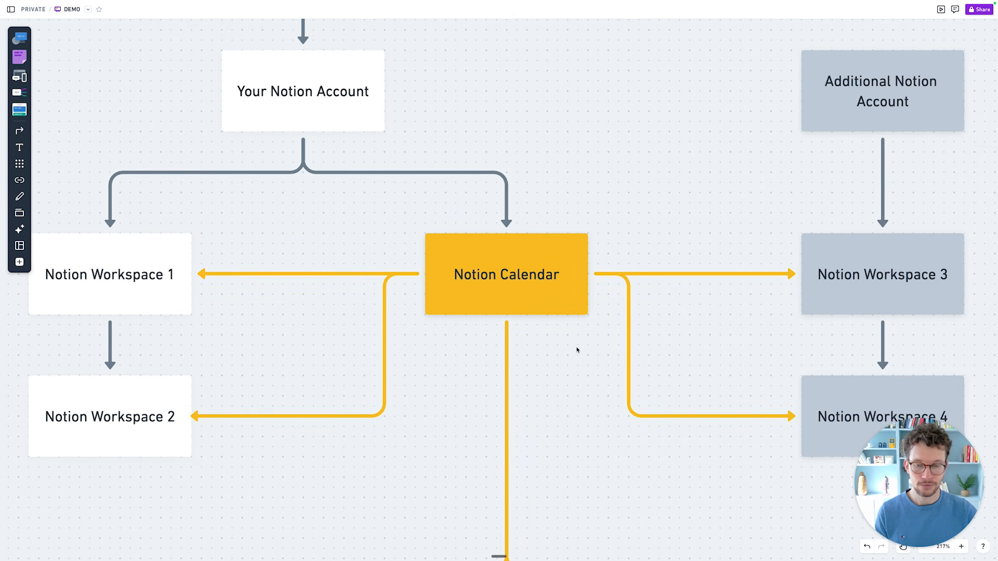
pyautogui.click(550, 366)
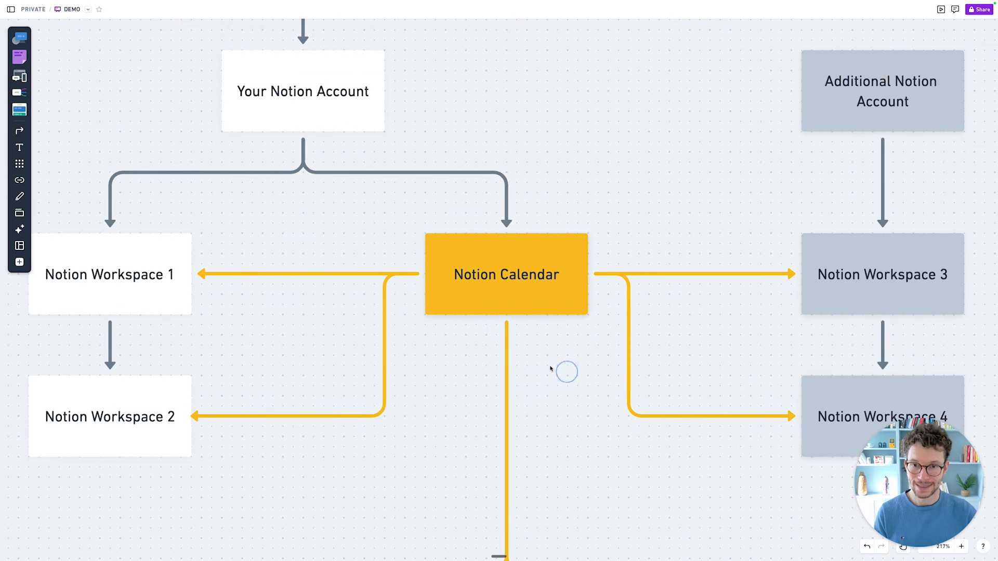
pyautogui.scroll(2, 401, 225)
pyautogui.hscroll(-1, 401, 225)
pyautogui.moveTo(146, 89); pyautogui.dragTo(457, 142)
pyautogui.click(490, 149)
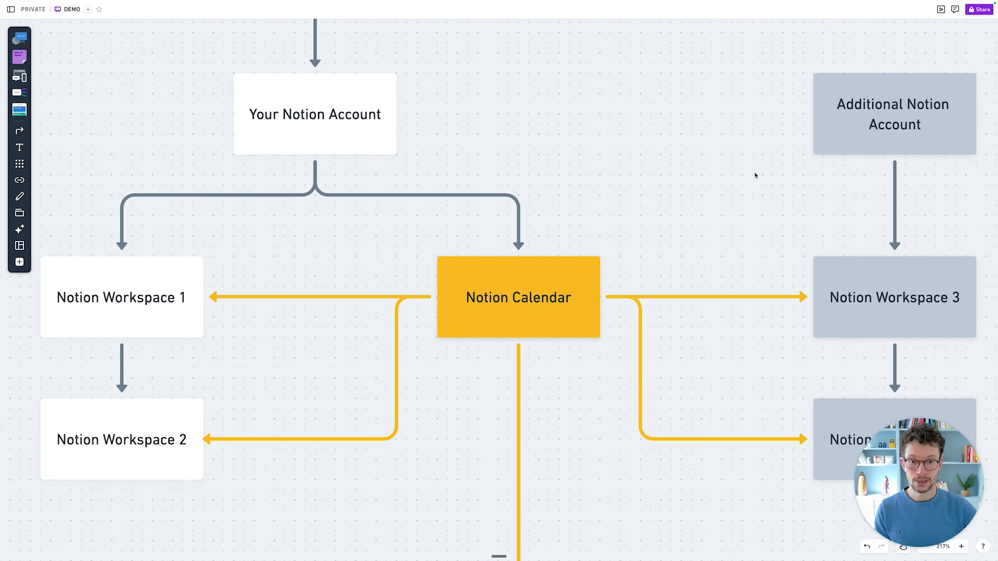
# Highlight the Additional Notion Account, Notion Calendar and Your Notion Account boxes in turn.
pyautogui.click(849, 124)
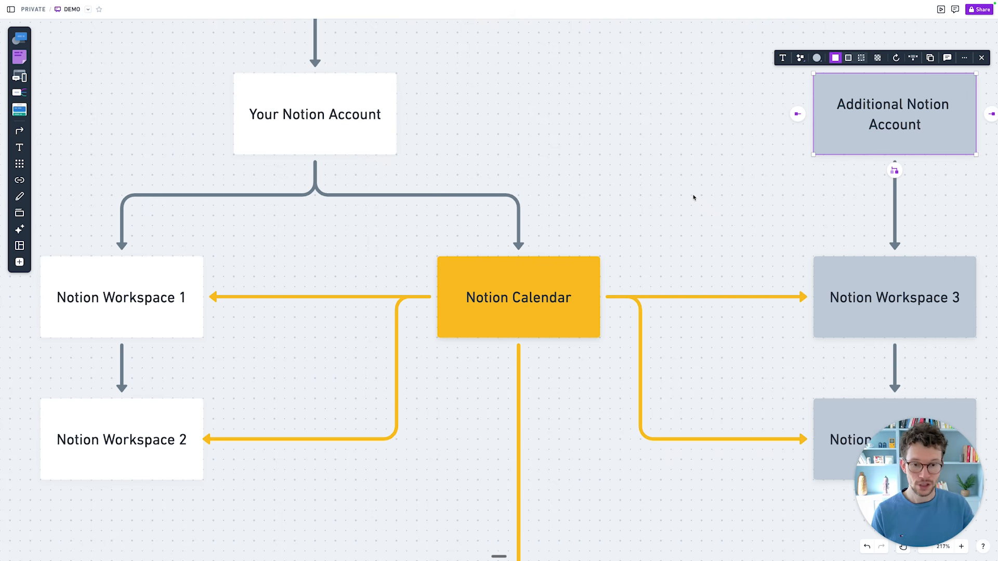
pyautogui.click(445, 263)
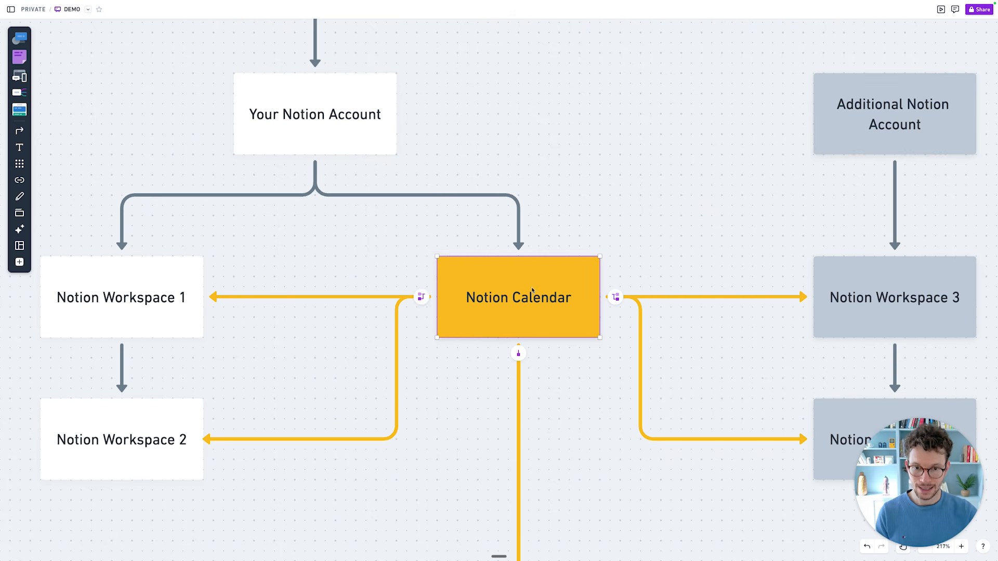
pyautogui.click(566, 188)
pyautogui.moveTo(185, 122); pyautogui.dragTo(327, 127)
pyautogui.click(613, 227)
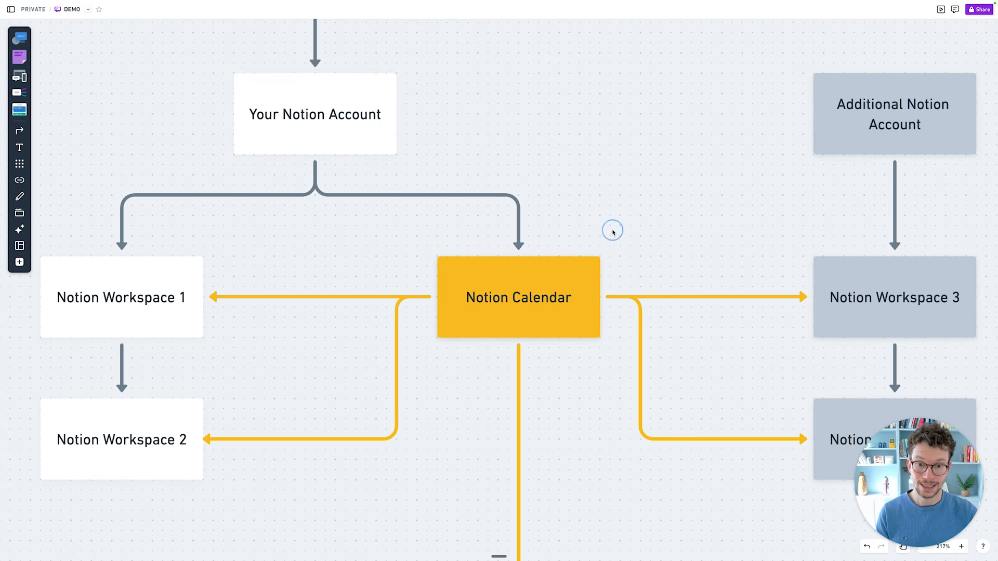
# Highlight Notion Workspaces 1 and 2, then Workspaces 3 and 4 with their arrows.
pyautogui.scroll(-2, 613, 228)
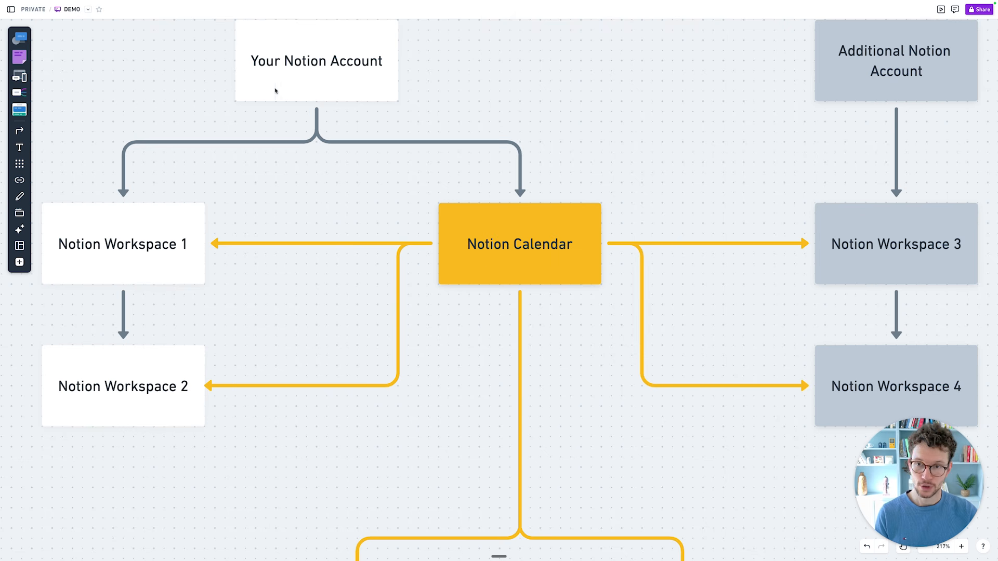
pyautogui.moveTo(76, 196); pyautogui.dragTo(128, 384)
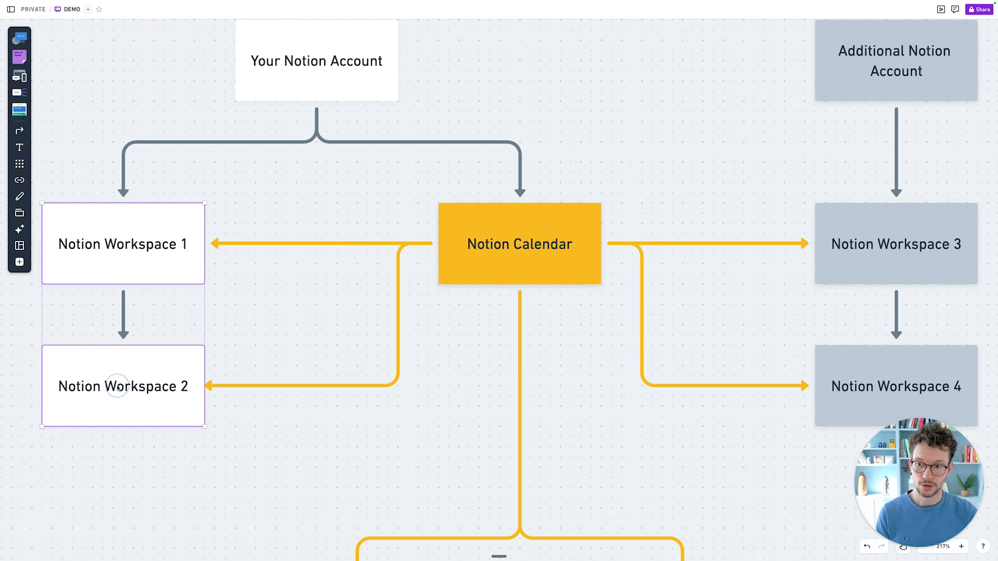
pyautogui.click(746, 136)
pyautogui.moveTo(795, 190); pyautogui.dragTo(845, 398)
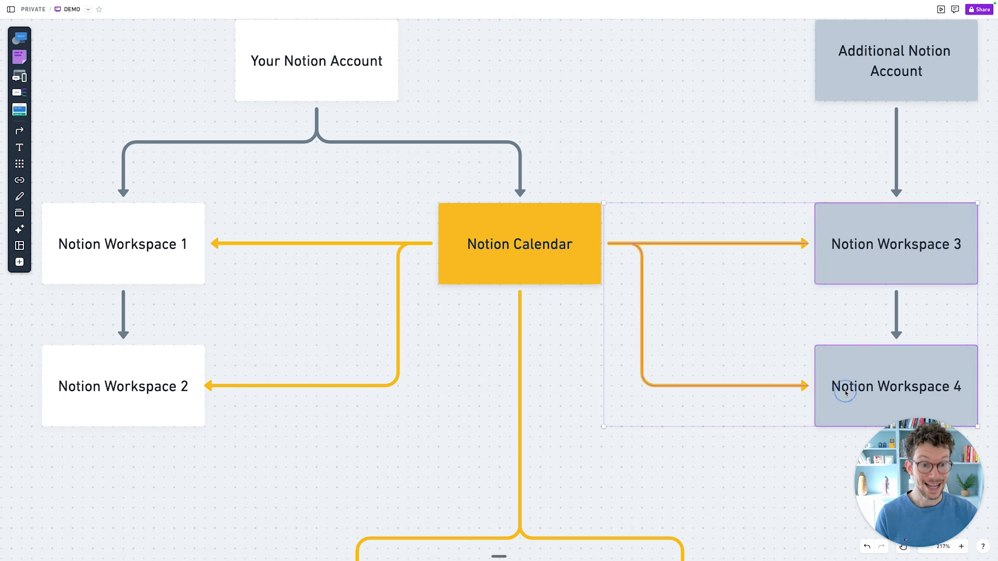
pyautogui.click(621, 474)
pyautogui.scroll(-6, 621, 474)
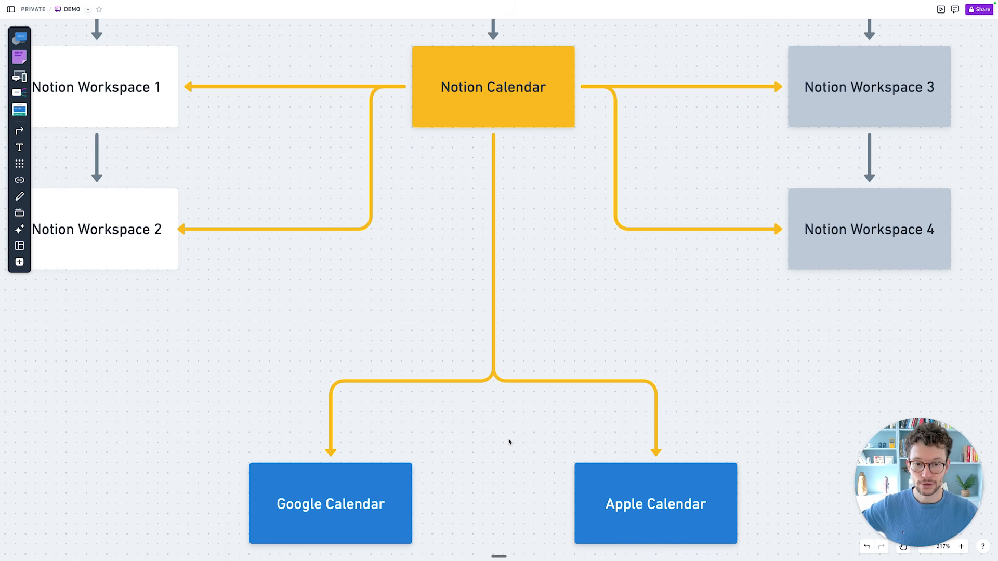
pyautogui.scroll(3, 510, 442)
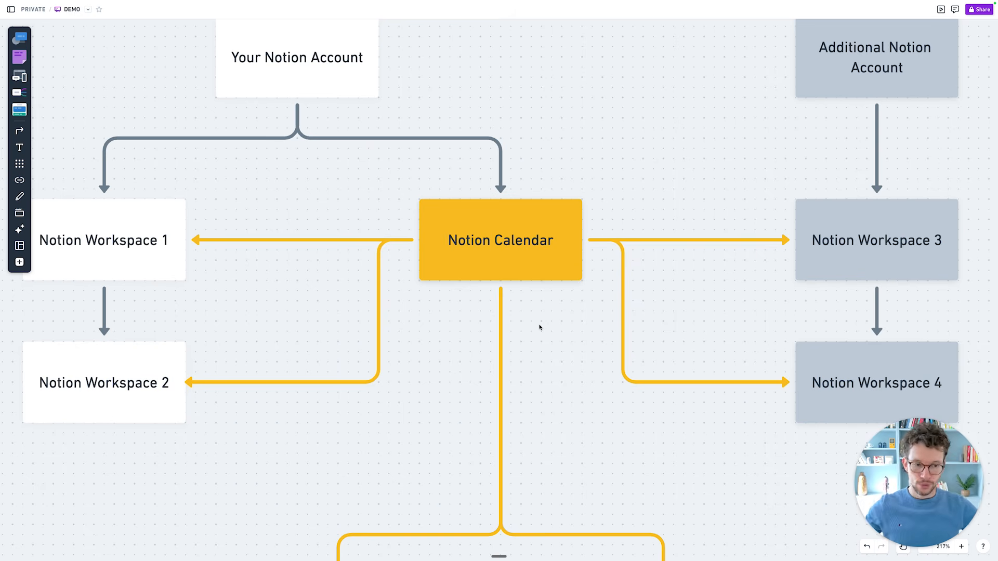
pyautogui.scroll(-4, 539, 327)
pyautogui.scroll(3, 649, 295)
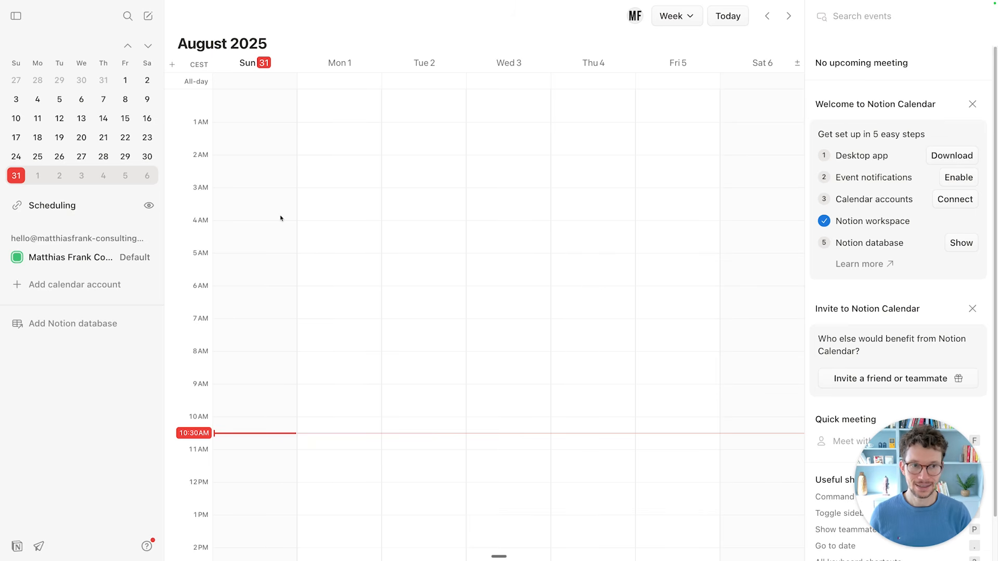
# Open the MF avatar's account menu over the empty 31 July–6 August week.
pyautogui.scroll(-1, 294, 216)
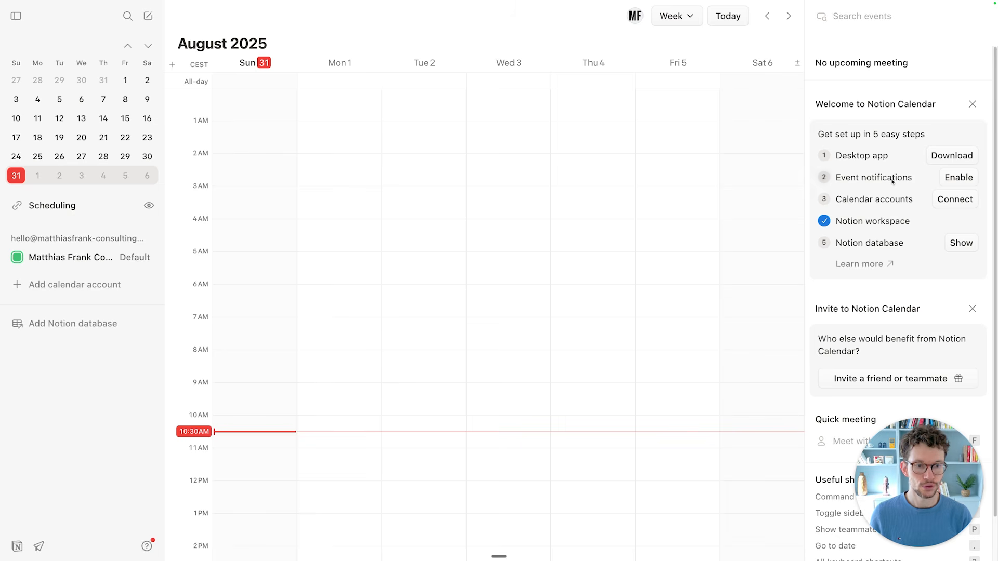
pyautogui.scroll(-2, 902, 166)
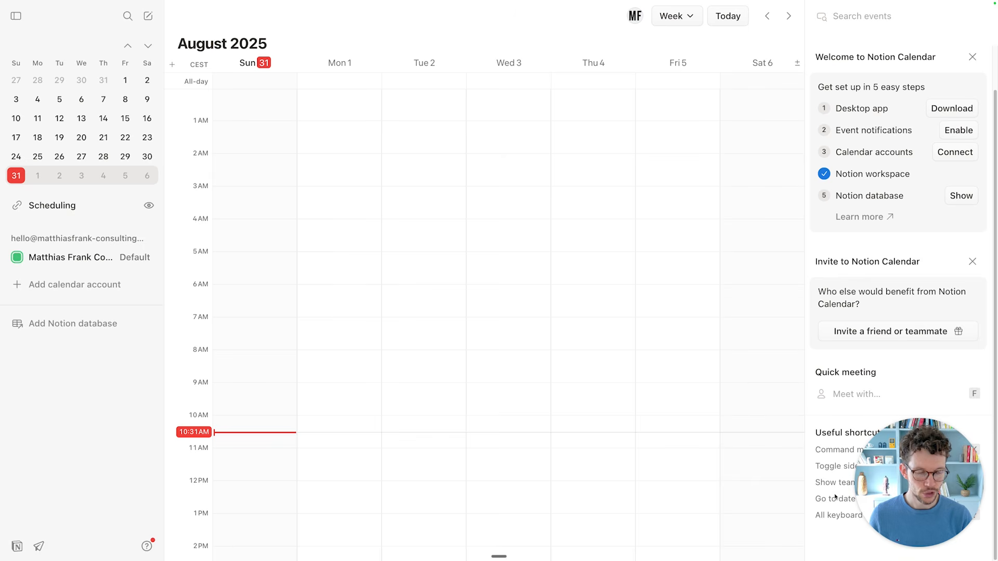
pyautogui.scroll(2, 884, 143)
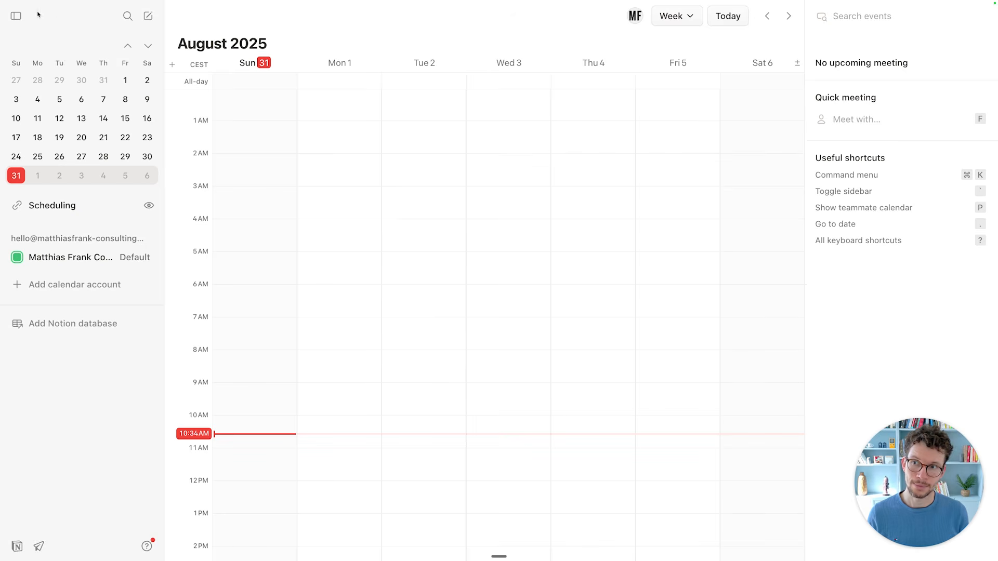
pyautogui.moveTo(40, 3)
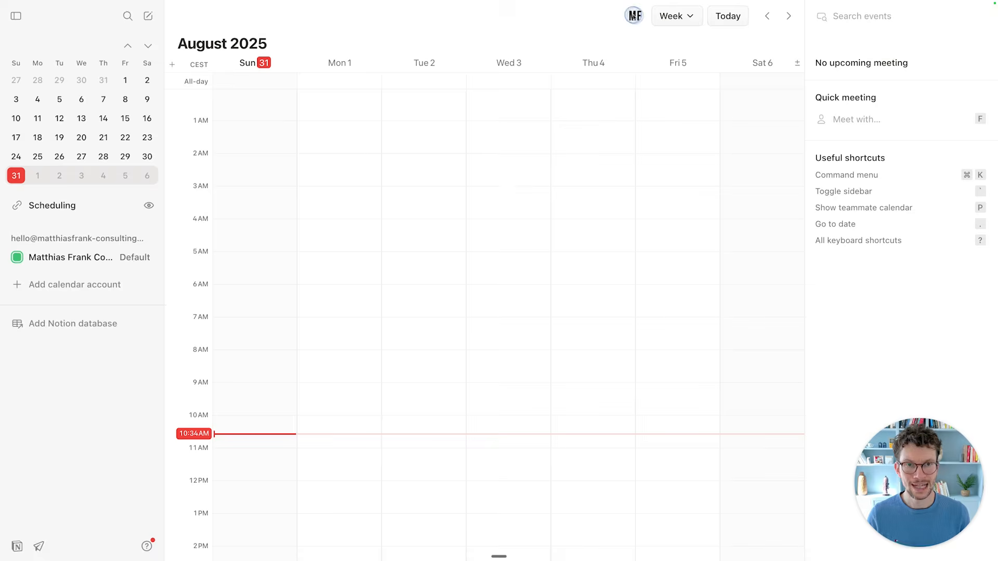
pyautogui.click(635, 16)
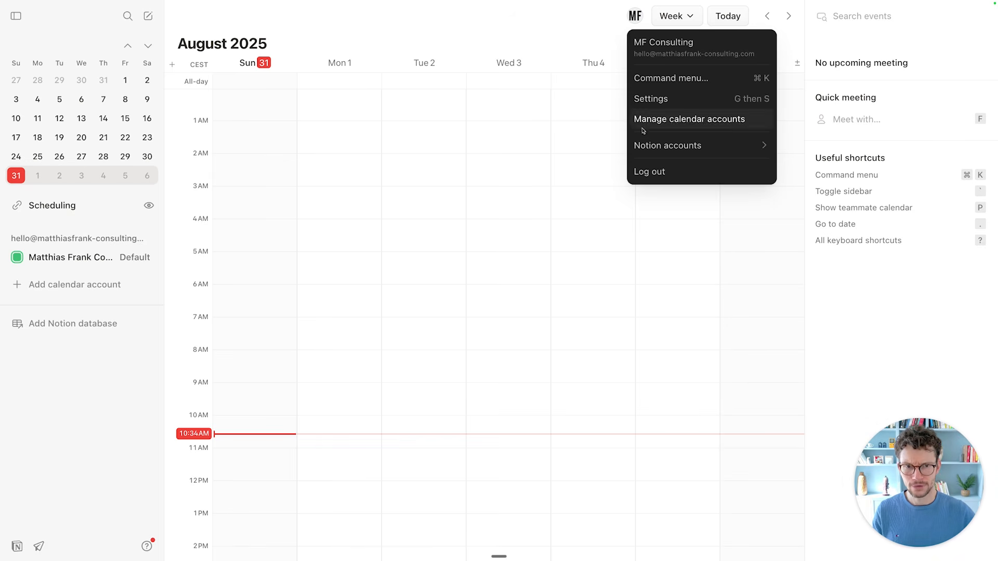
# Dismiss the account menu, open Settings with Cmd+comma, review Calendars, then go to Conferencing.
pyautogui.click(510, 250)
pyautogui.click(510, 251)
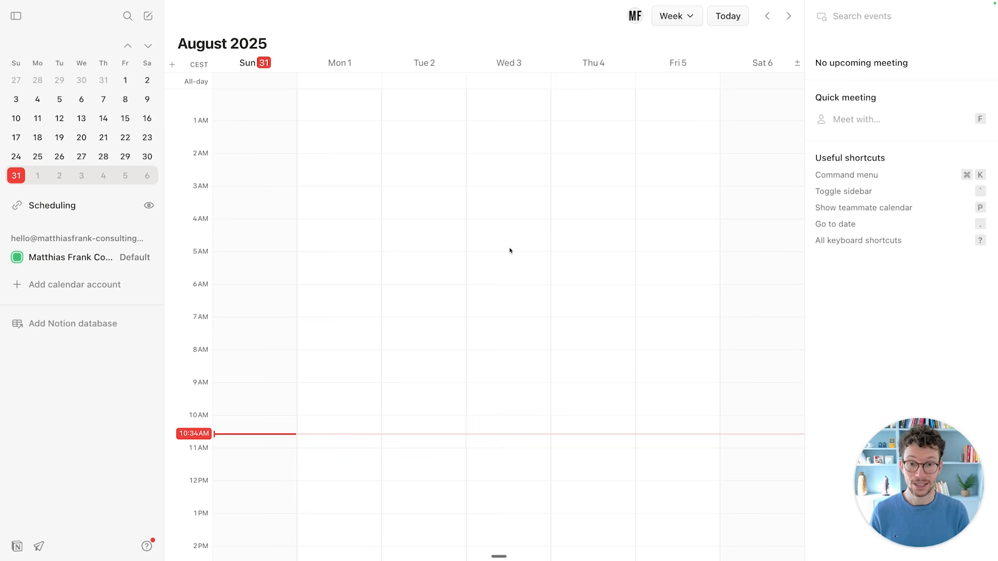
pyautogui.press('super+comma')
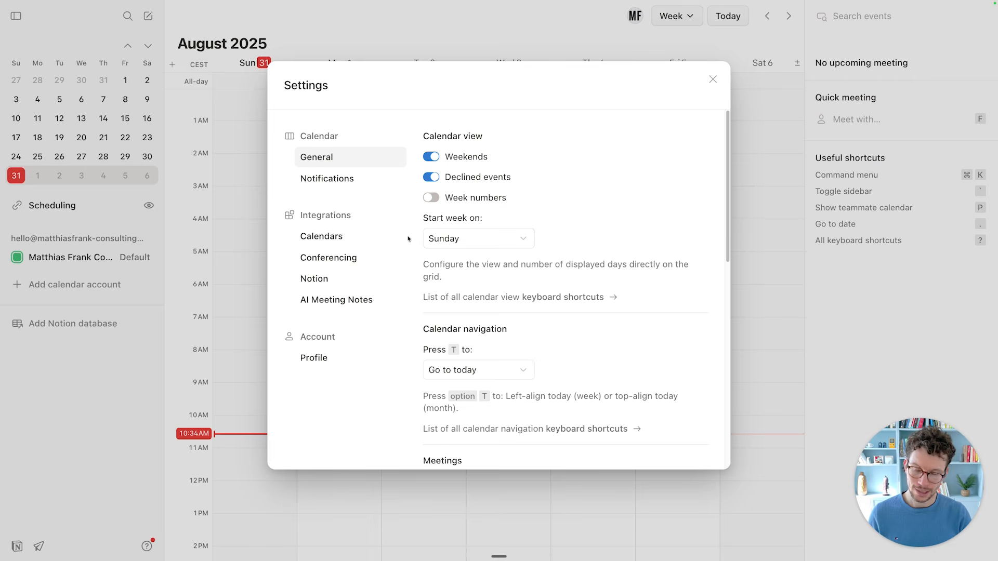
pyautogui.click(319, 236)
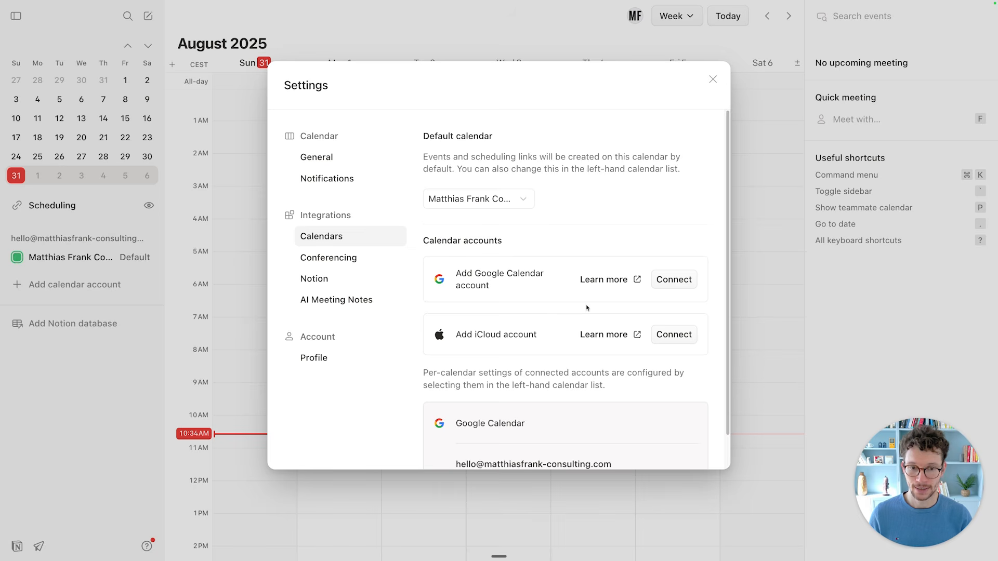
pyautogui.scroll(-2, 587, 307)
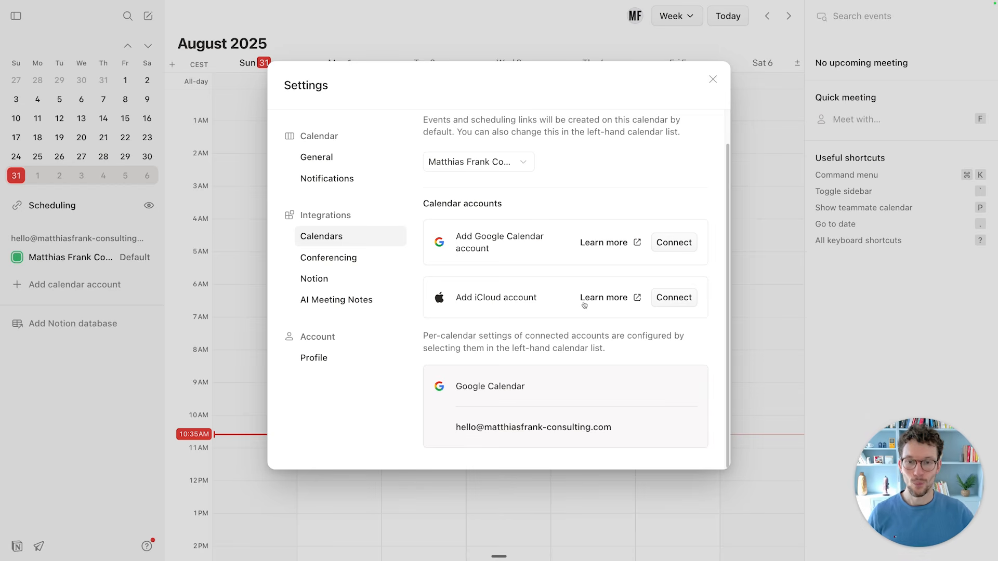
pyautogui.scroll(2, 584, 224)
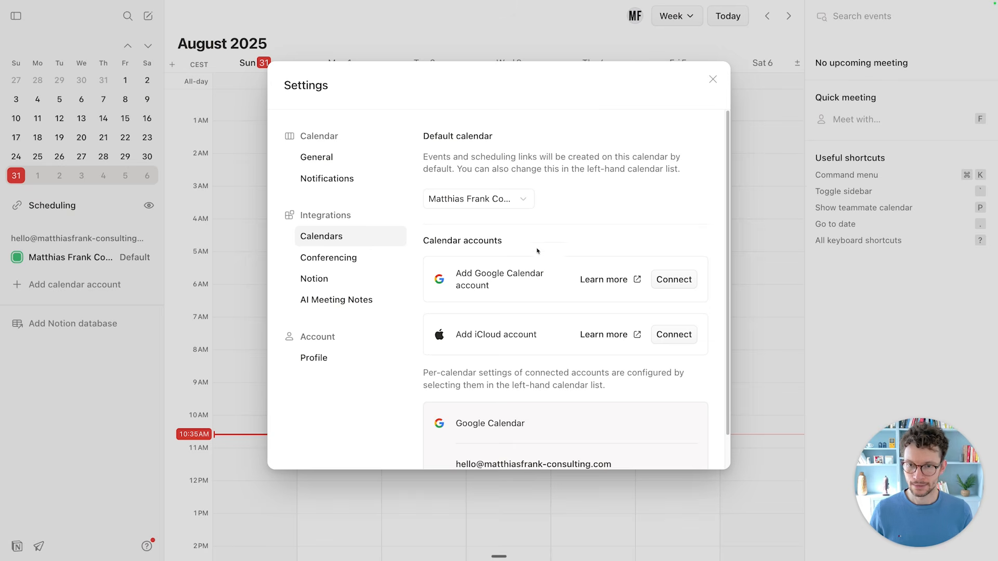
pyautogui.click(349, 266)
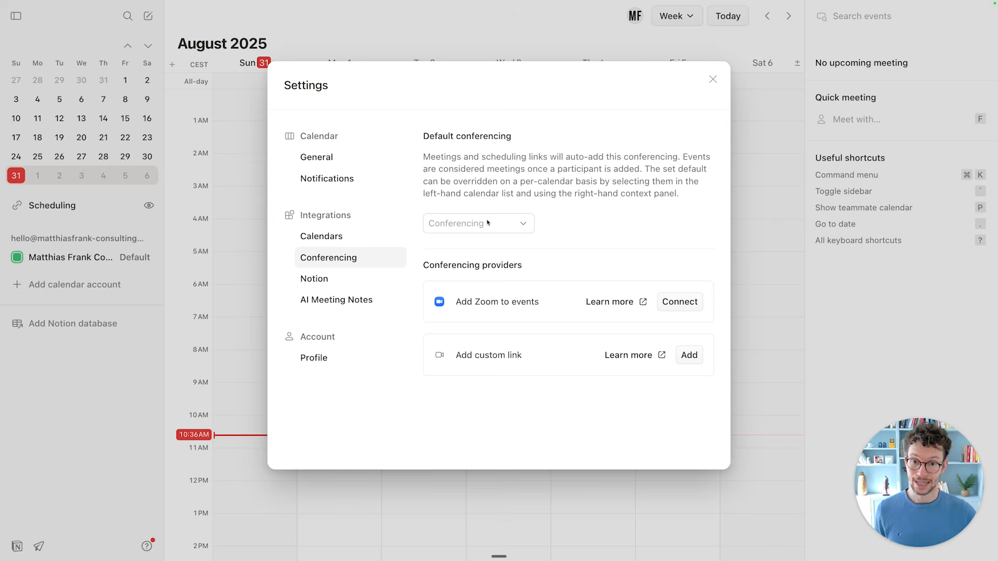
# Make Google Meet the default conferencing, then move to the Notion integration page.
pyautogui.click(487, 222)
pyautogui.click(482, 249)
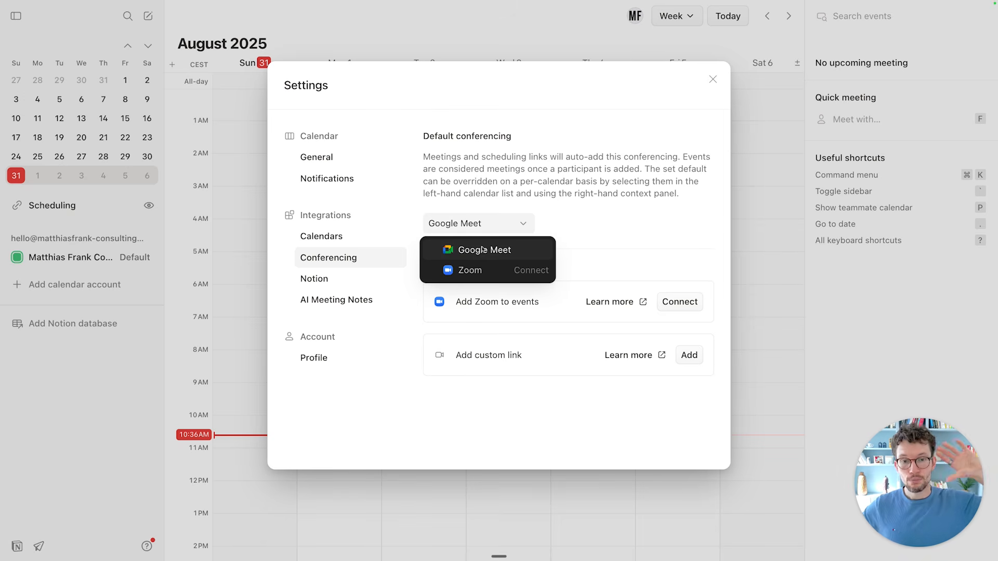
pyautogui.click(483, 250)
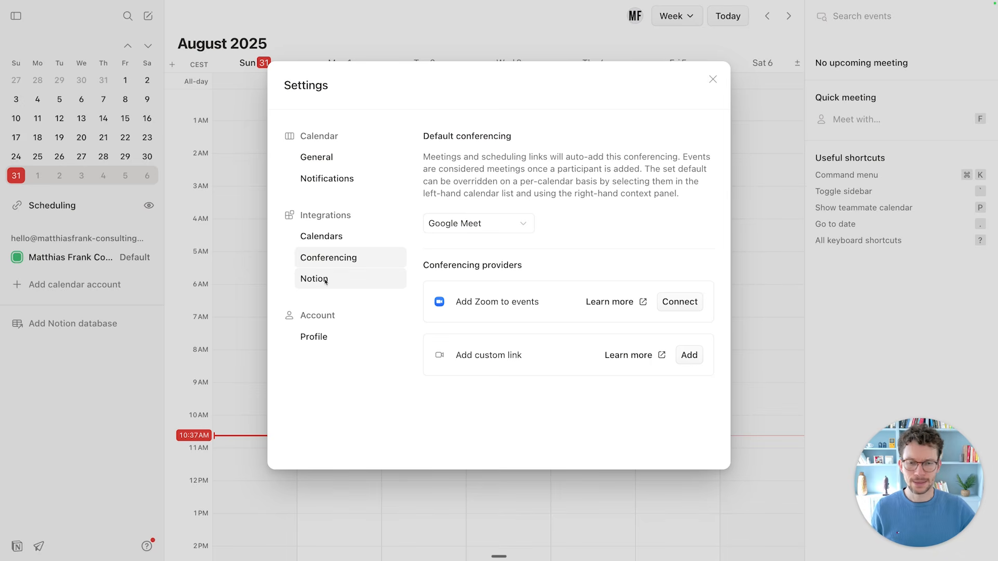
pyautogui.click(326, 281)
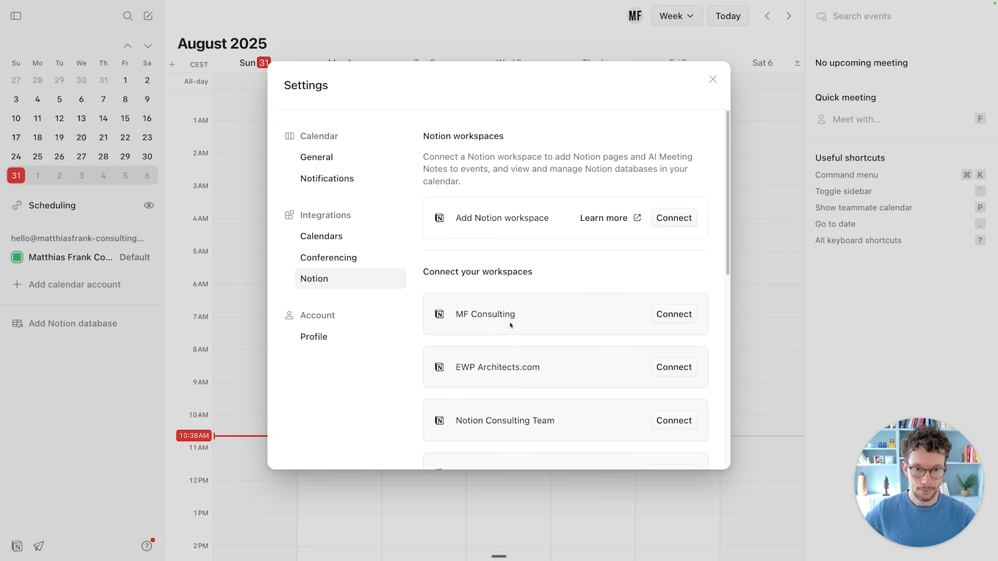
# Connect the MF Consulting workspace and confirm it is the default Notion workspace.
pyautogui.click(665, 314)
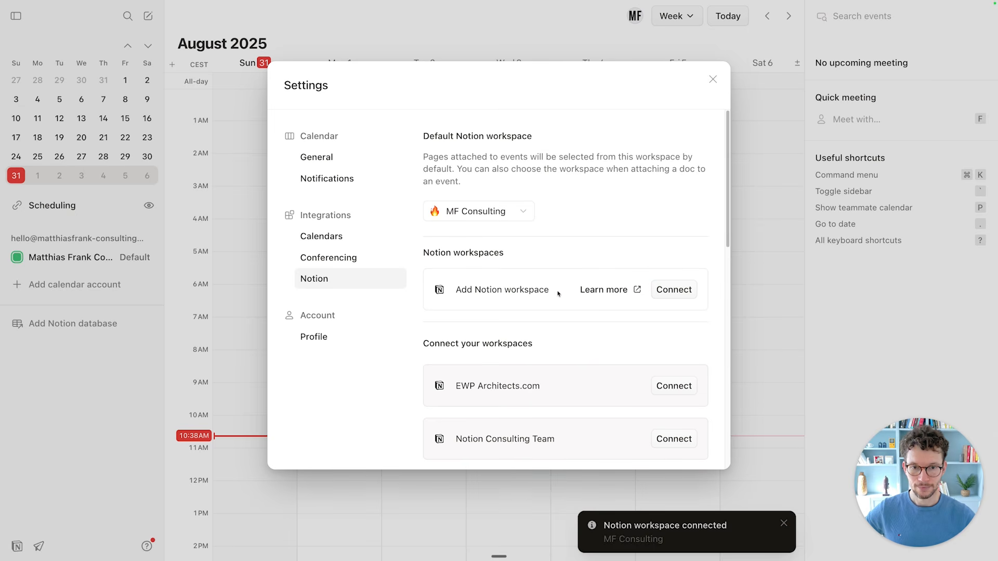
pyautogui.scroll(-1, 501, 255)
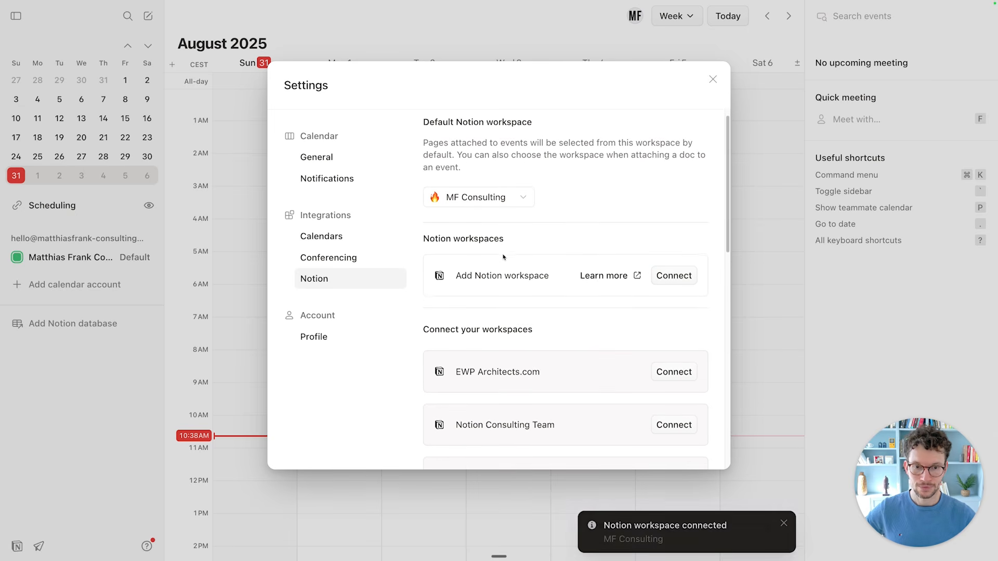
pyautogui.scroll(1, 503, 255)
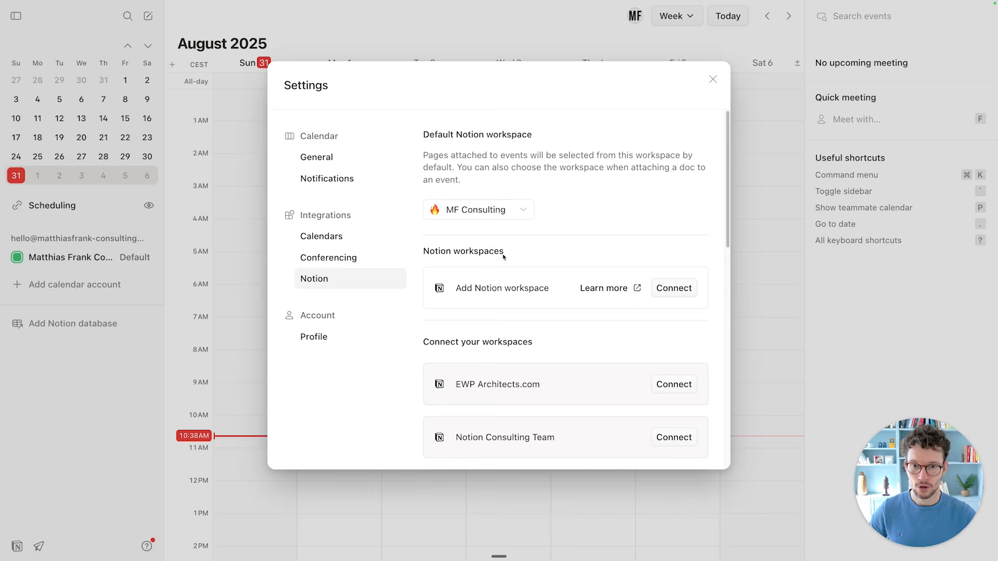
pyautogui.click(491, 207)
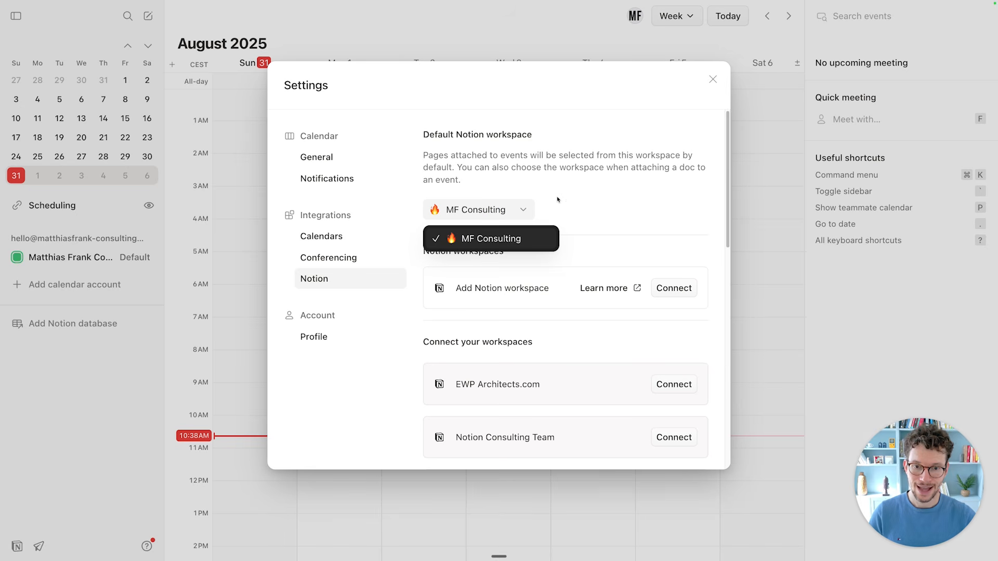
pyautogui.click(482, 237)
pyautogui.scroll(1, 566, 202)
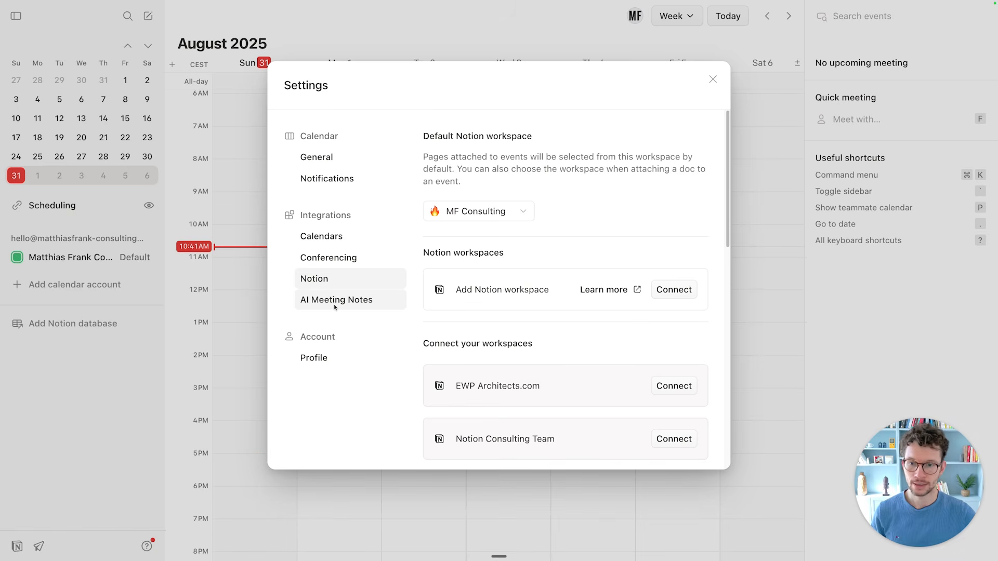
# Open the AI Meeting Notes settings, briefly switching to the Notion desktop space and back.
pyautogui.click(336, 307)
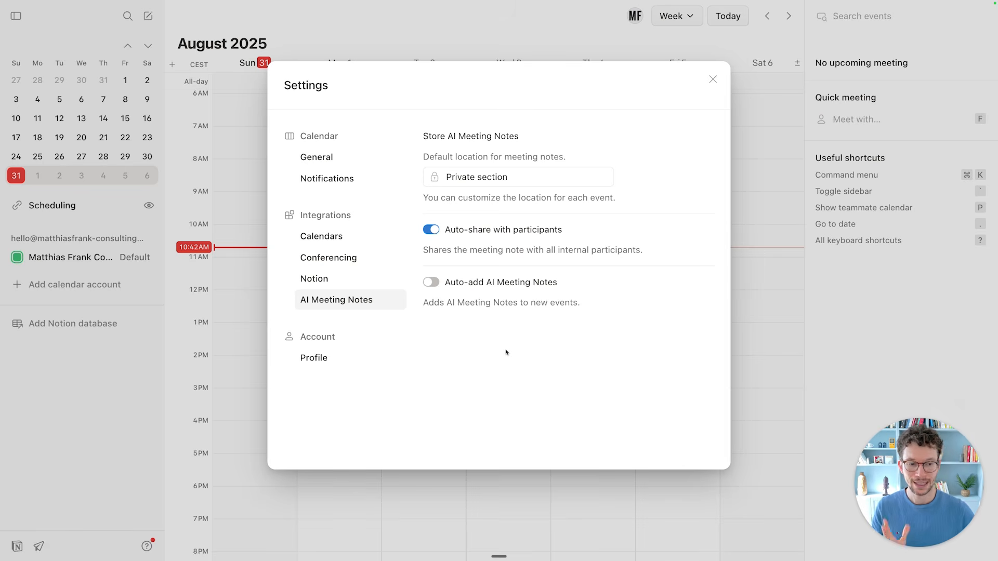
pyautogui.hotkey('ctrl', 'Left')
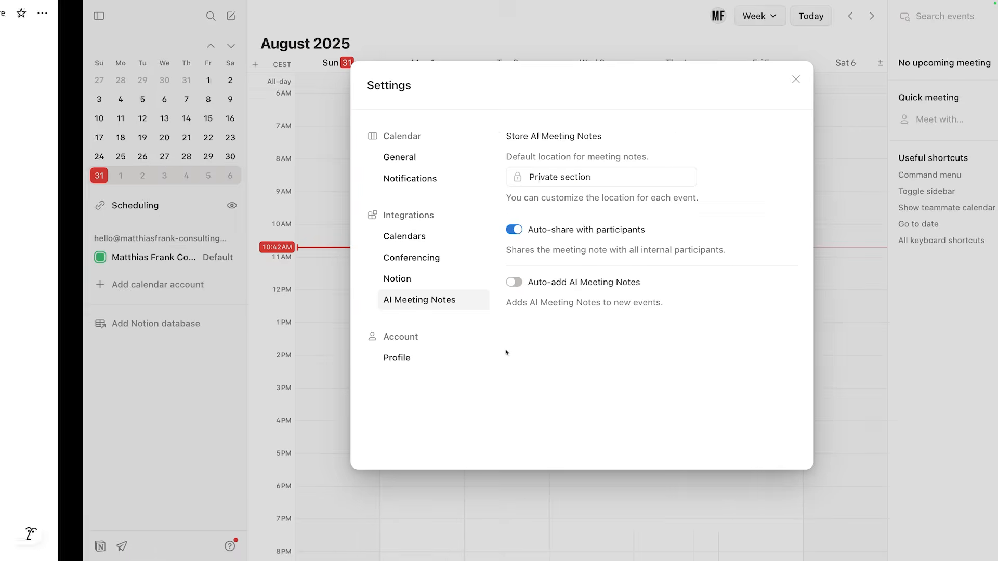
pyautogui.click(465, 343)
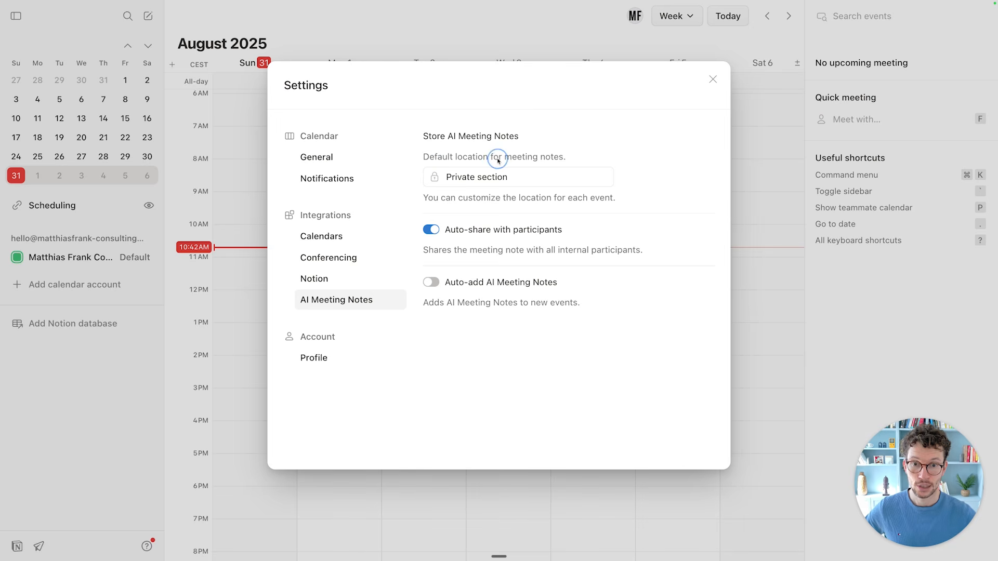
# Save AI meeting notes to DEMO Notion Meeting Notes, turn auto-share off and auto-add on.
pyautogui.click(474, 184)
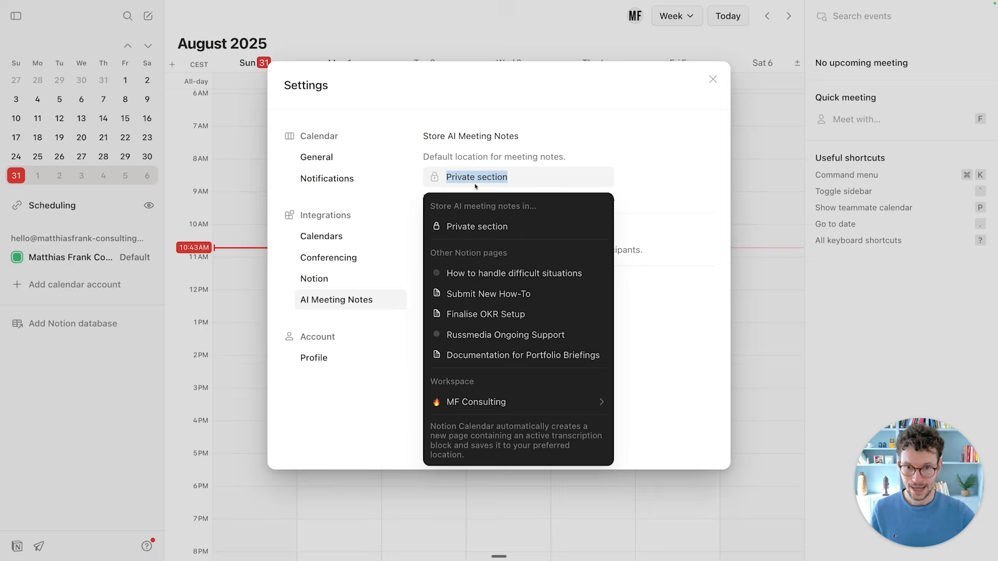
pyautogui.click(474, 210)
pyautogui.click(471, 177)
pyautogui.write('demo')
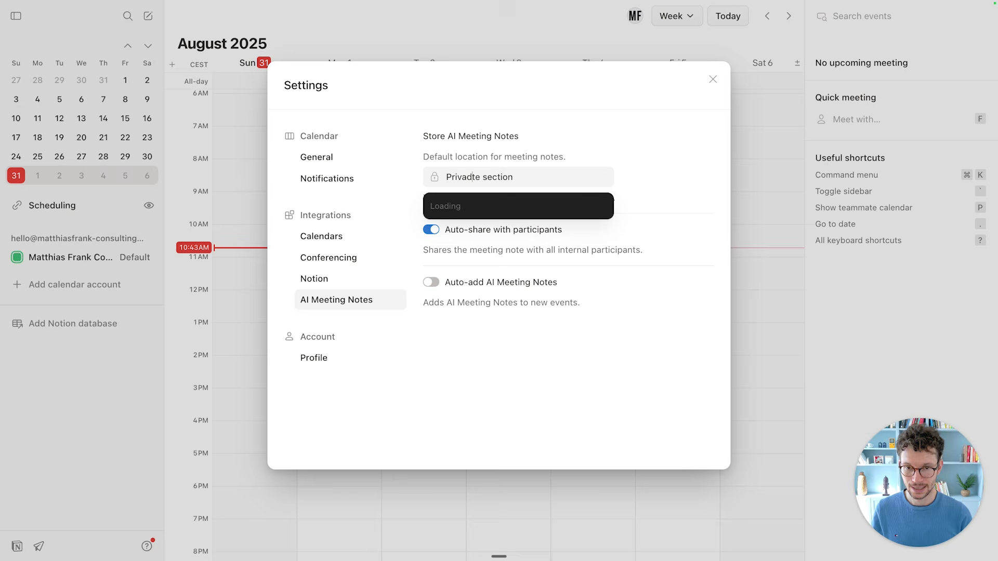
pyautogui.press('super+a')
pyautogui.write('demo ')
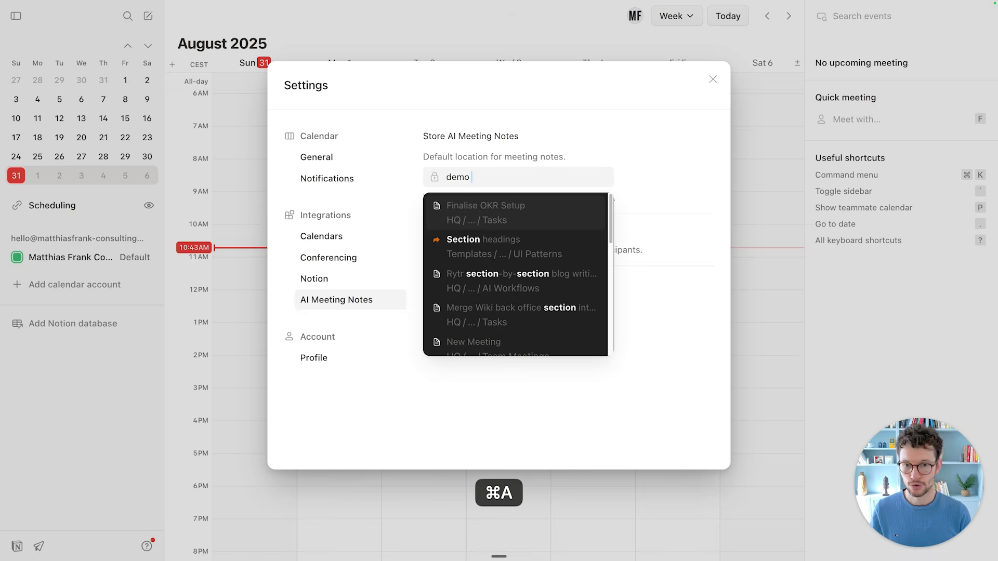
pyautogui.write('notion meeting')
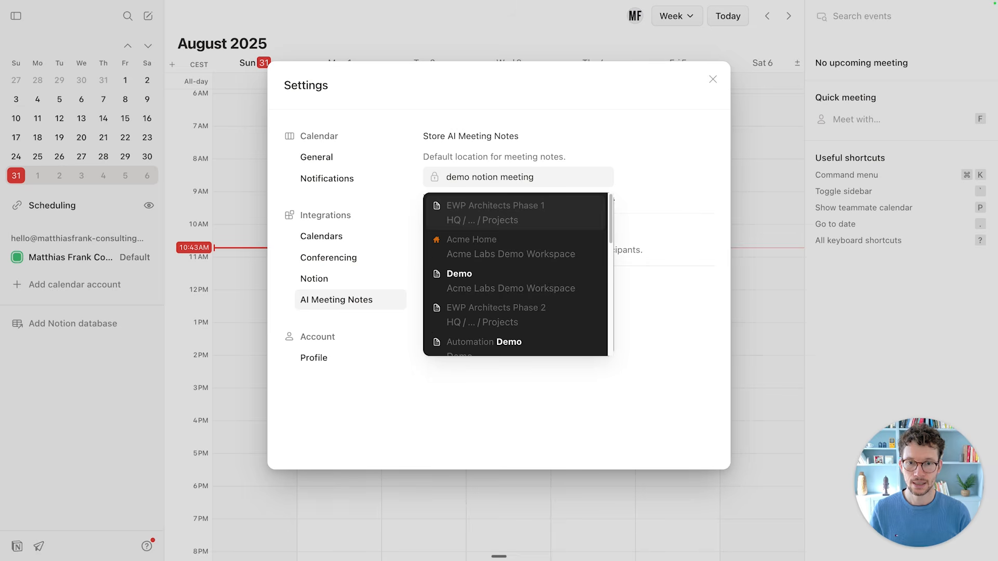
pyautogui.press('Return')
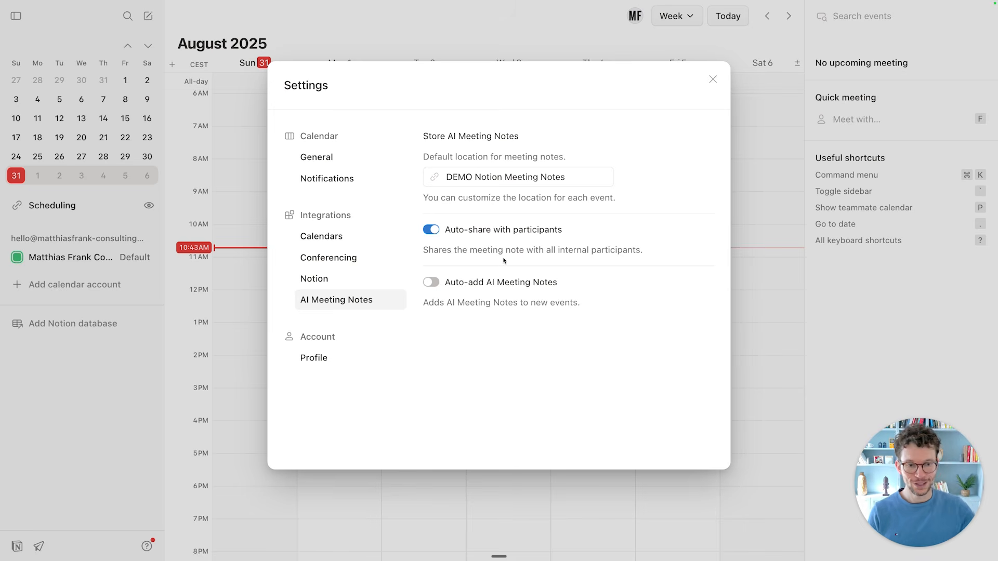
pyautogui.click(432, 230)
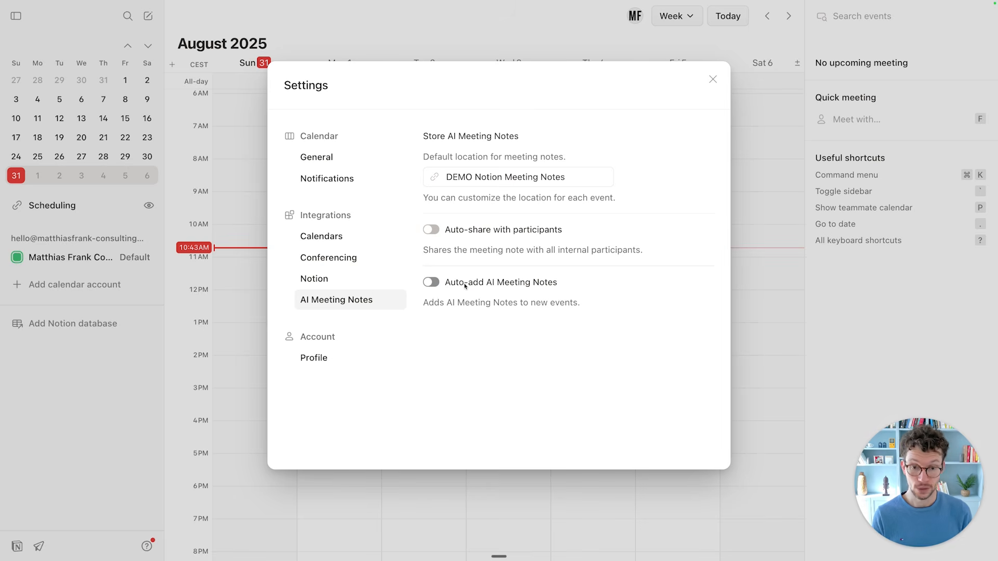
pyautogui.click(435, 283)
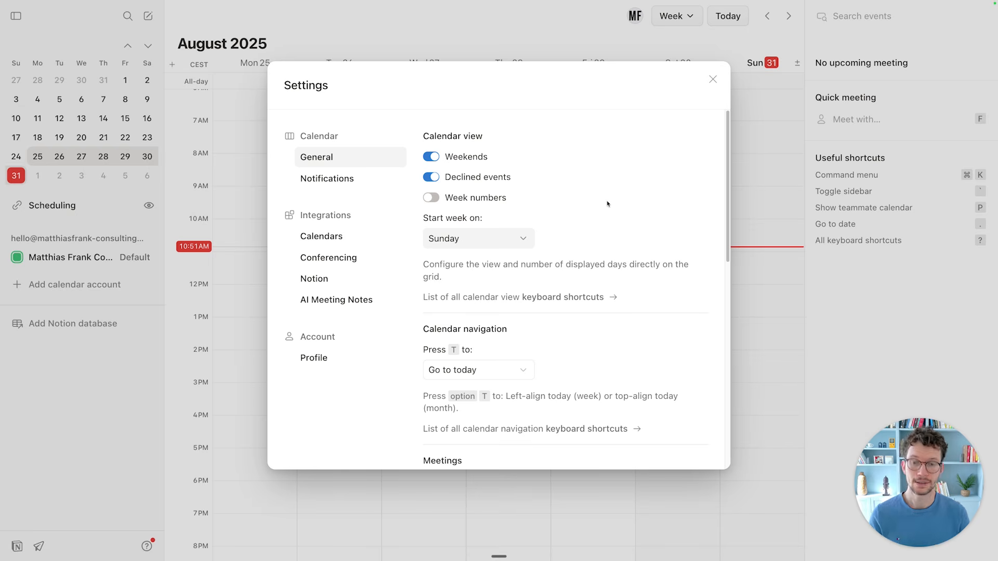
pyautogui.click(432, 157)
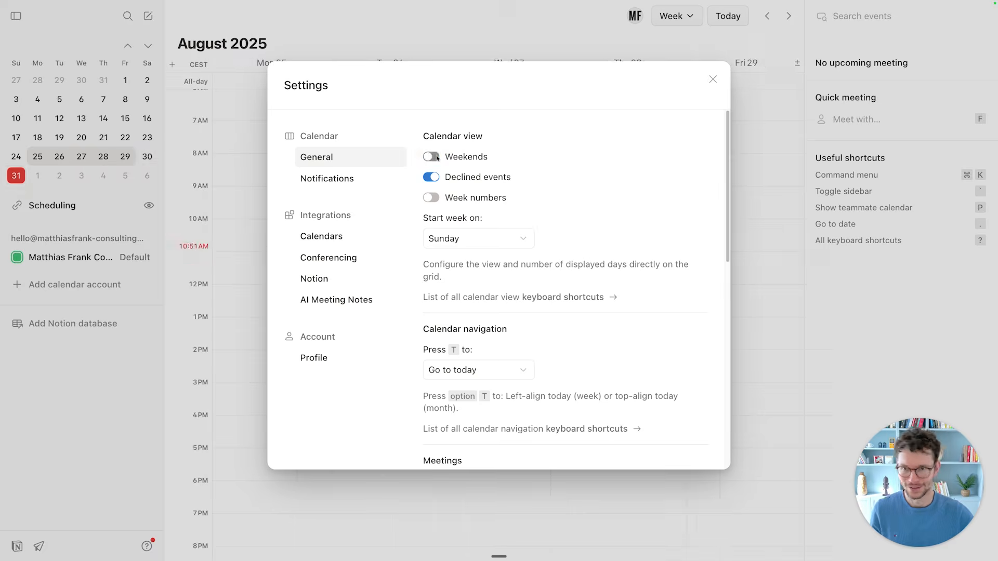
pyautogui.click(254, 167)
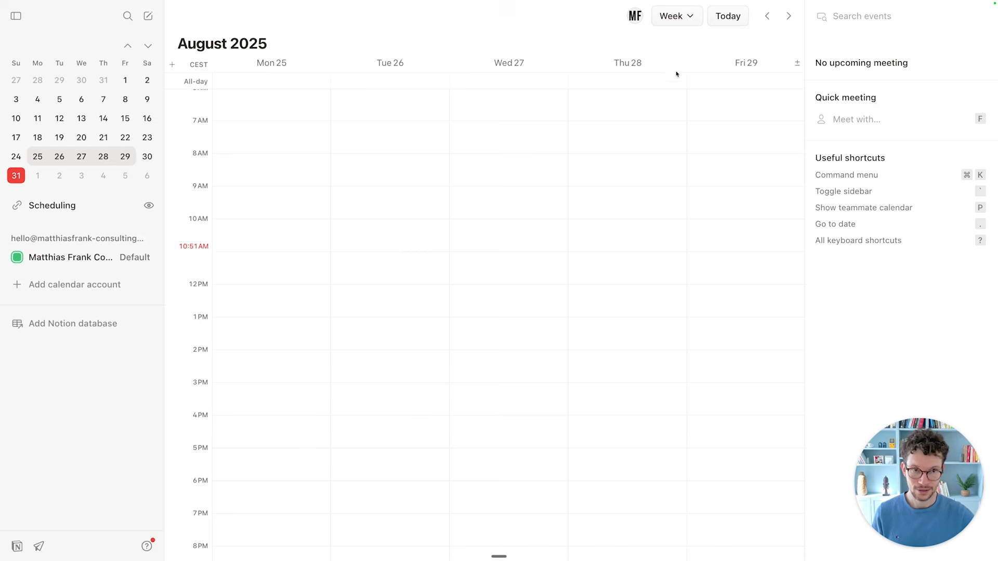
pyautogui.press('super+comma')
pyautogui.click(432, 157)
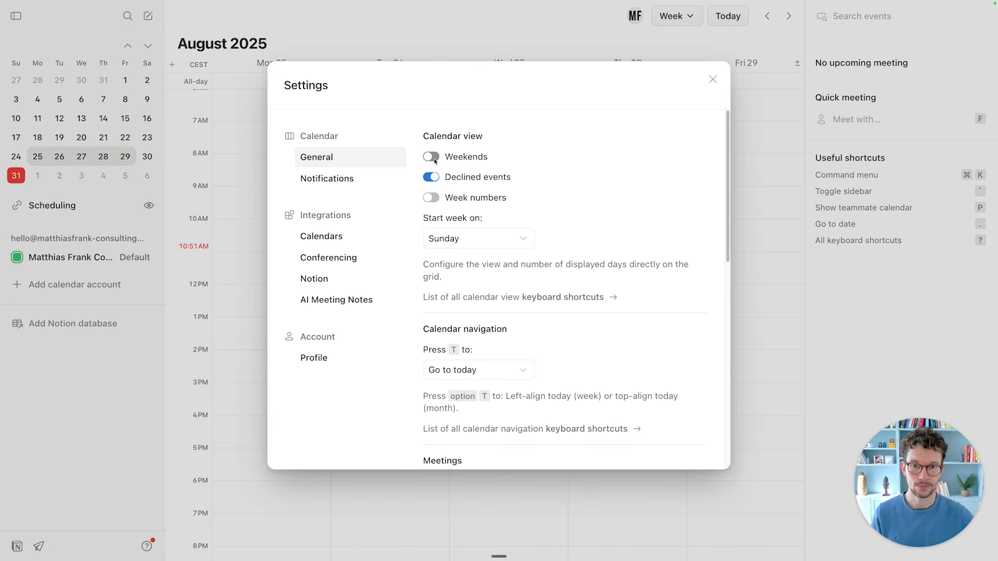
pyautogui.click(432, 157)
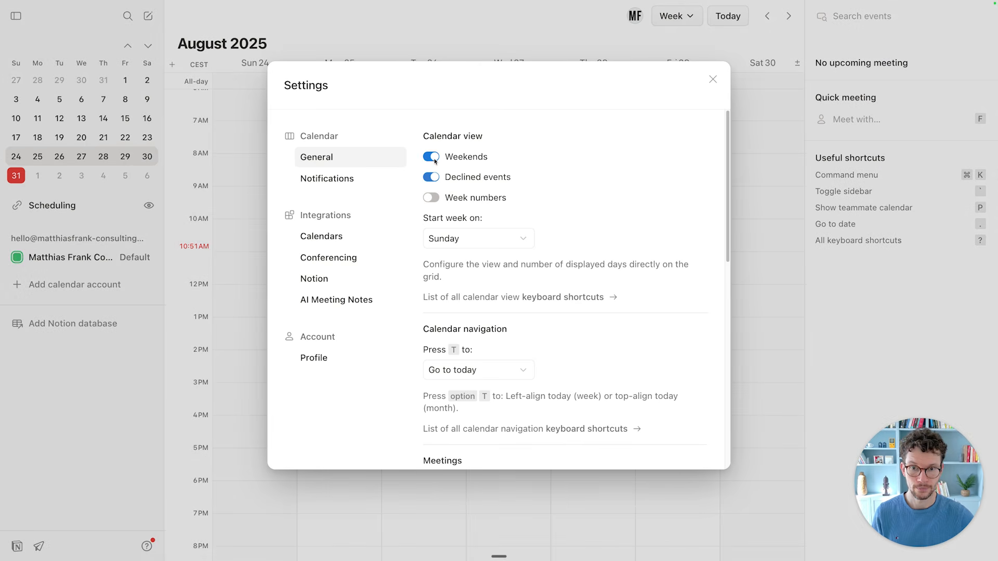
pyautogui.click(430, 201)
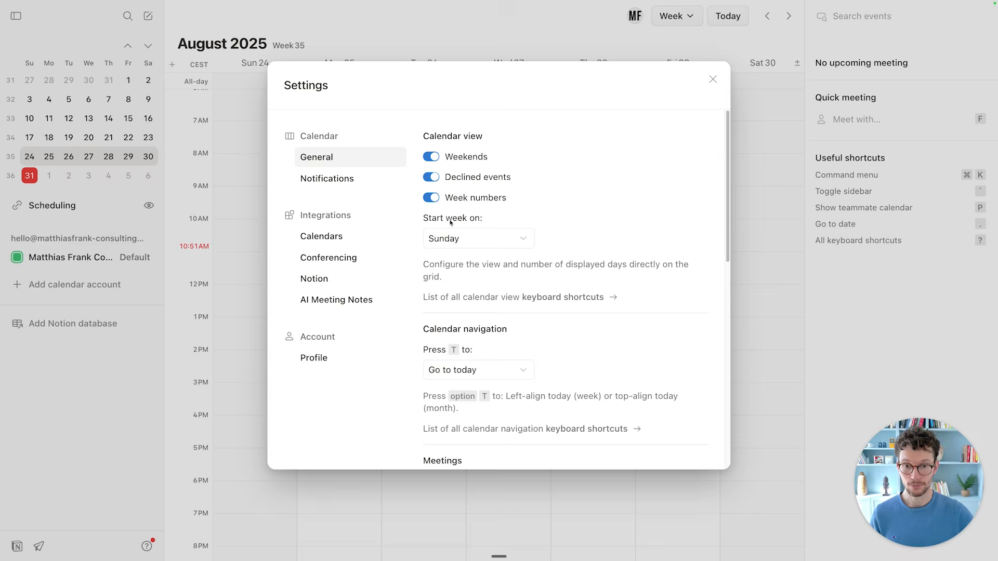
pyautogui.click(466, 245)
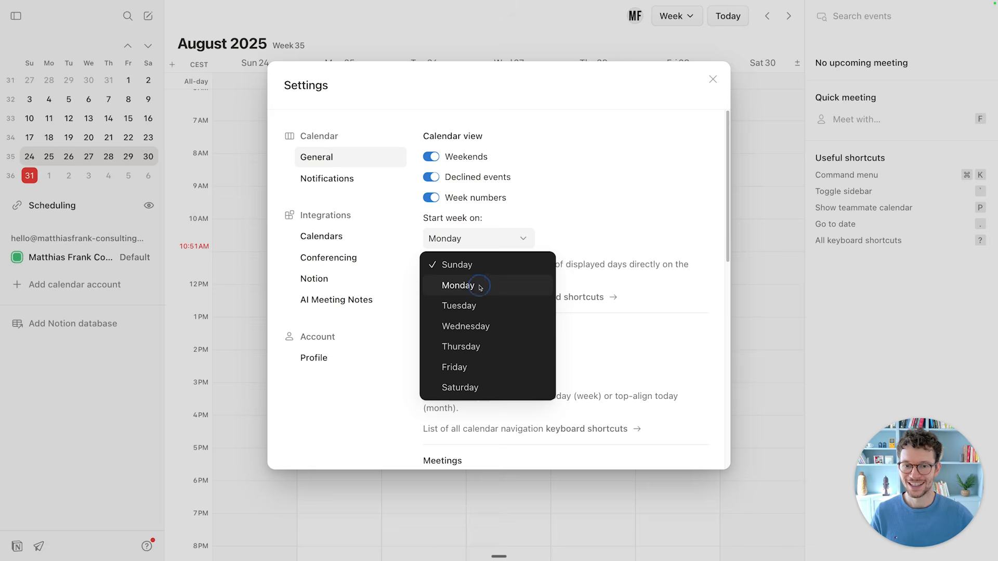
pyautogui.click(479, 287)
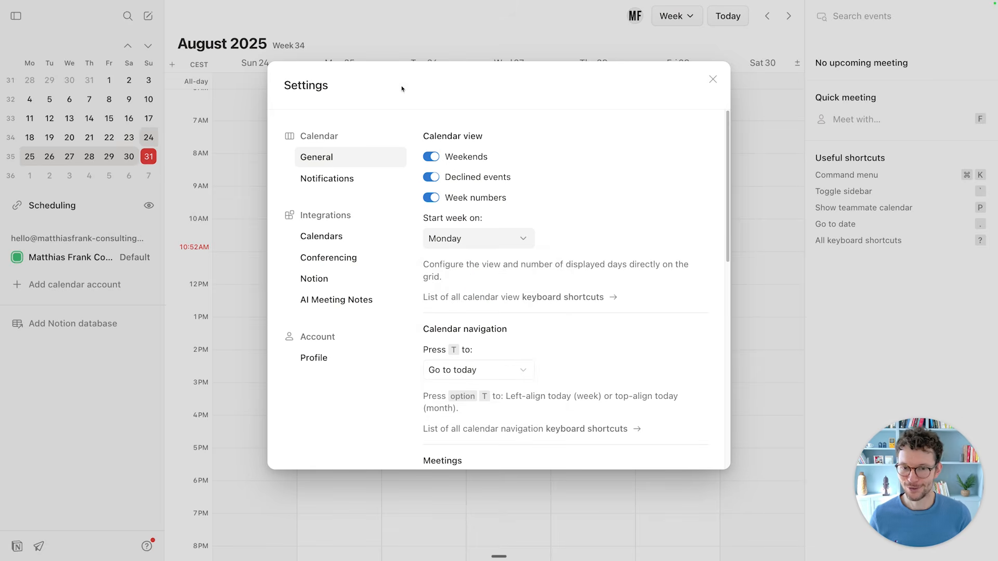
pyautogui.scroll(-1, 482, 251)
pyautogui.scroll(-4, 482, 252)
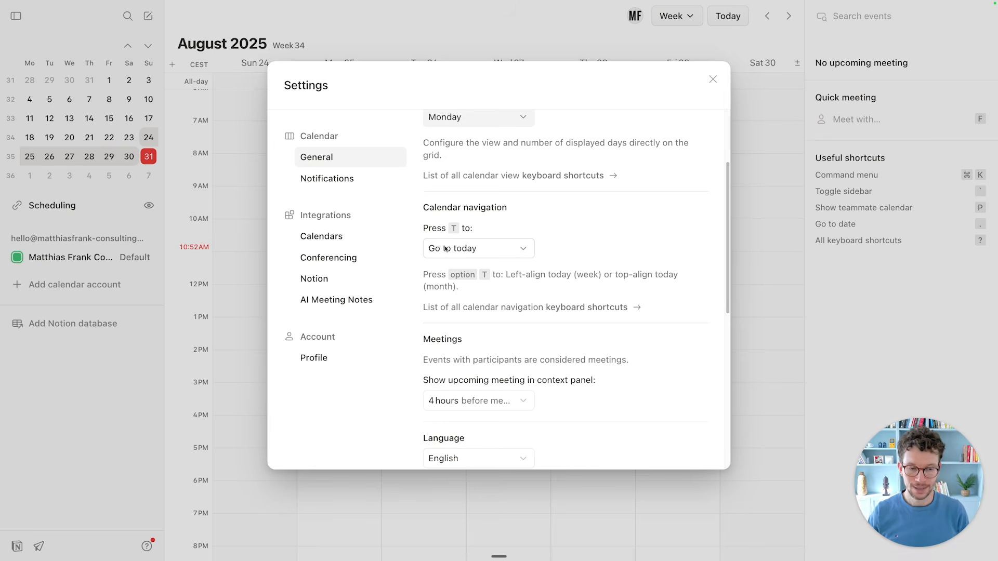
# Close Settings, jump to August 1 in the mini calendar, and press T to return to today.
pyautogui.click(509, 250)
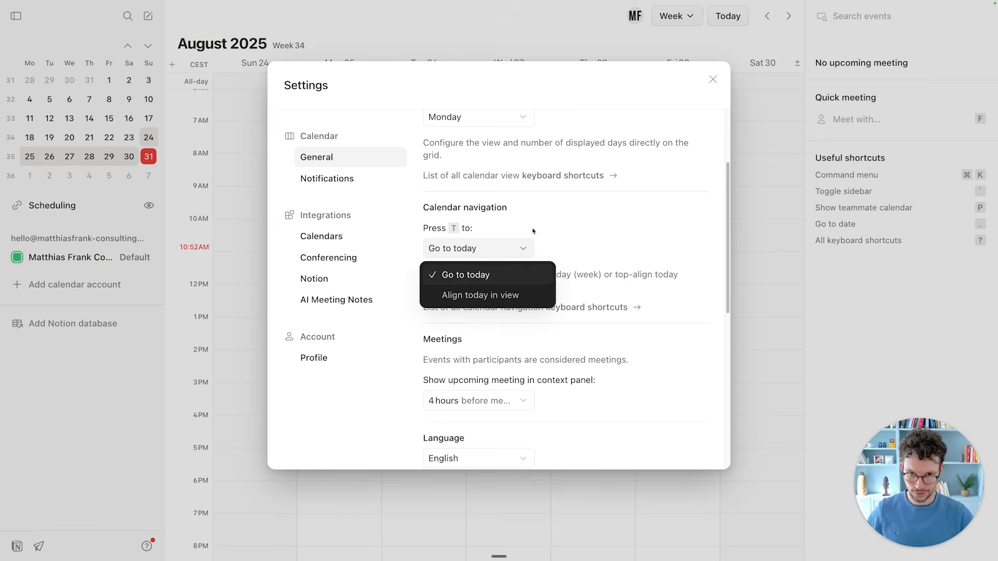
pyautogui.click(529, 234)
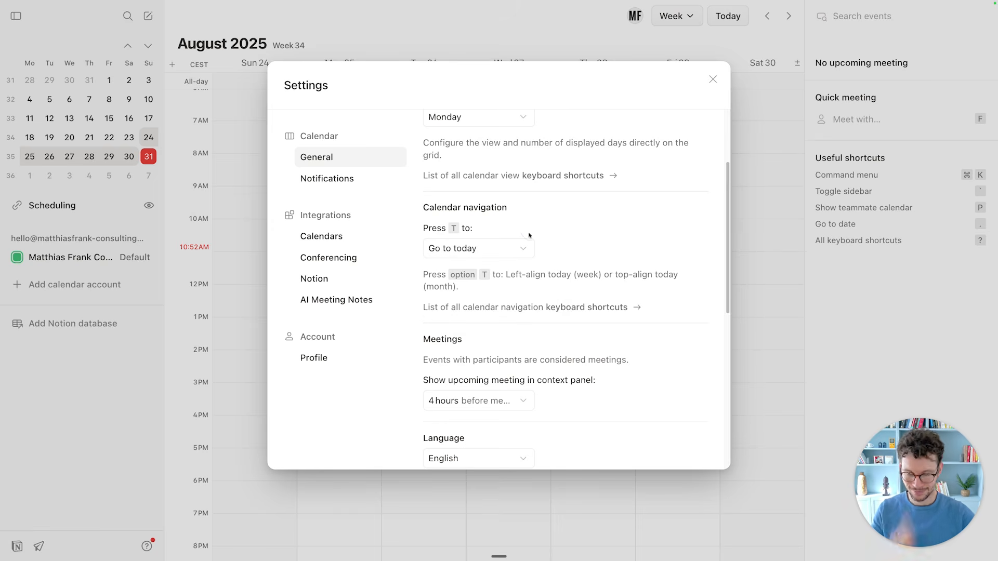
pyautogui.click(712, 79)
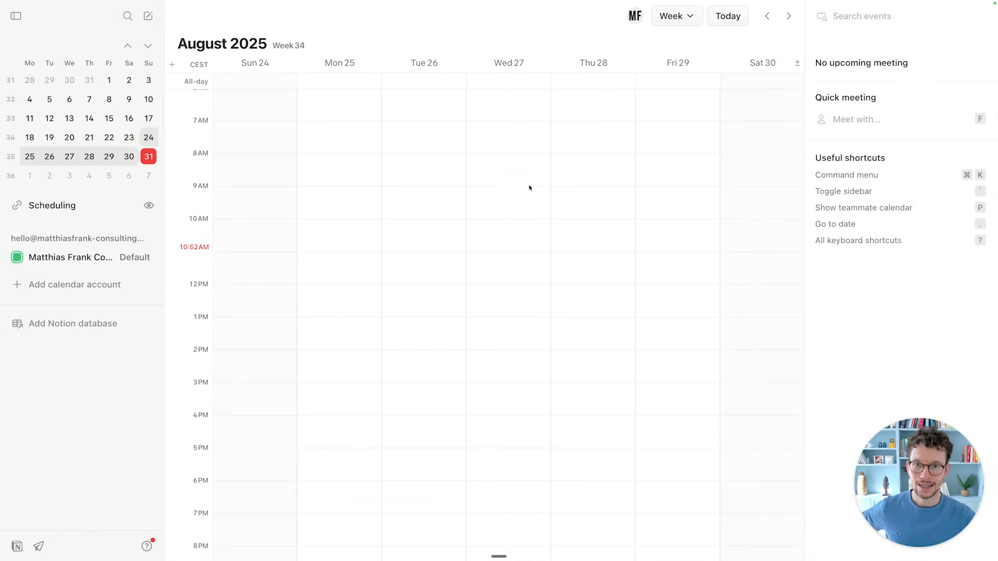
pyautogui.click(108, 82)
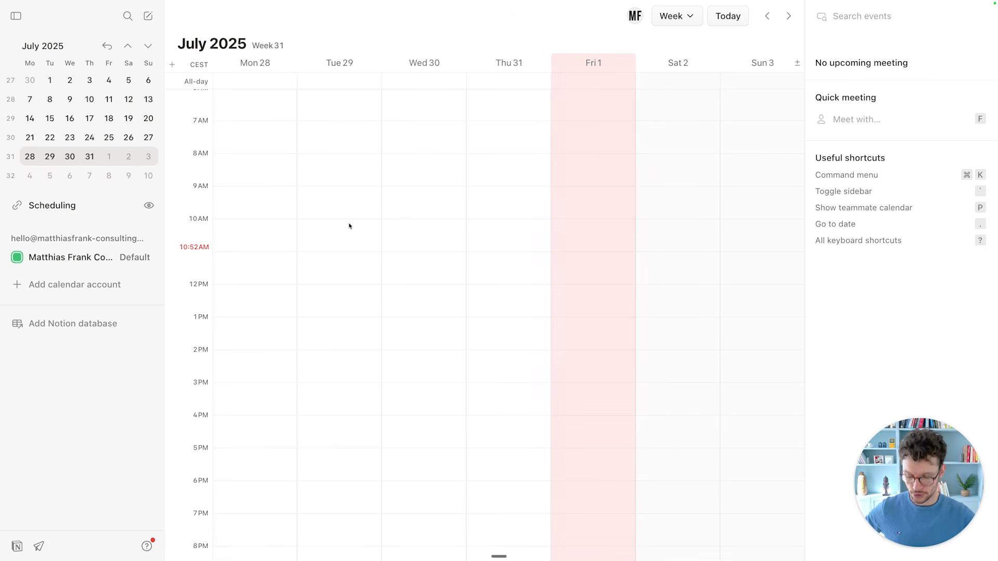
pyautogui.press('t')
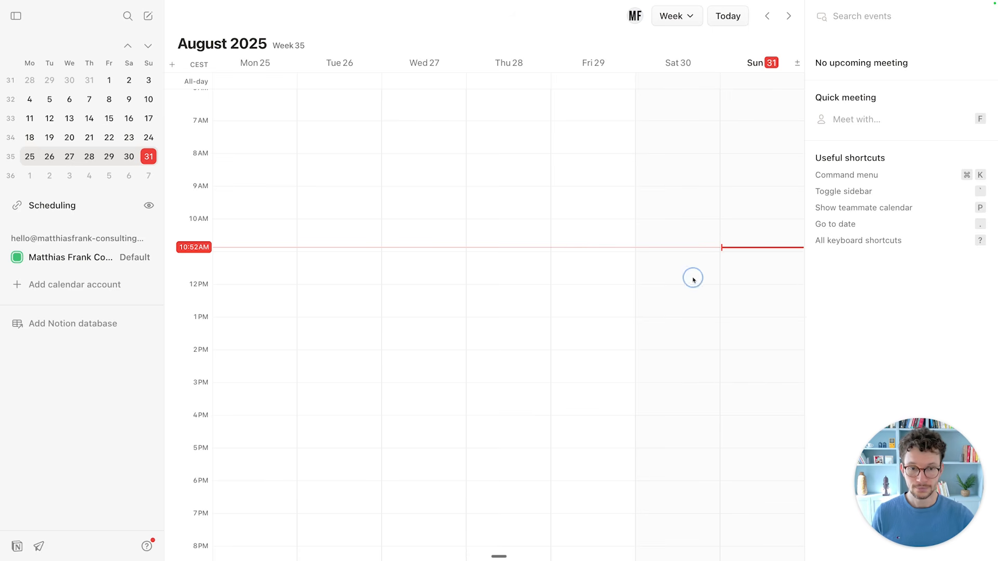
# In Settings, set the 'Press T to' shortcut to Align today in view.
pyautogui.press('super+comma')
pyautogui.click(476, 240)
pyautogui.click(477, 240)
pyautogui.scroll(-3, 478, 239)
pyautogui.click(481, 234)
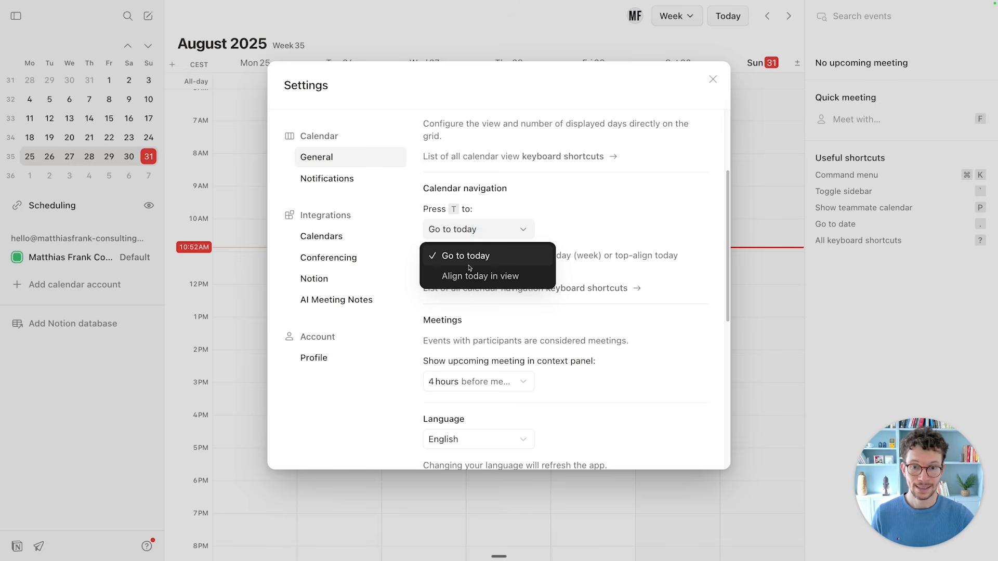
pyautogui.click(480, 275)
pyautogui.click(255, 150)
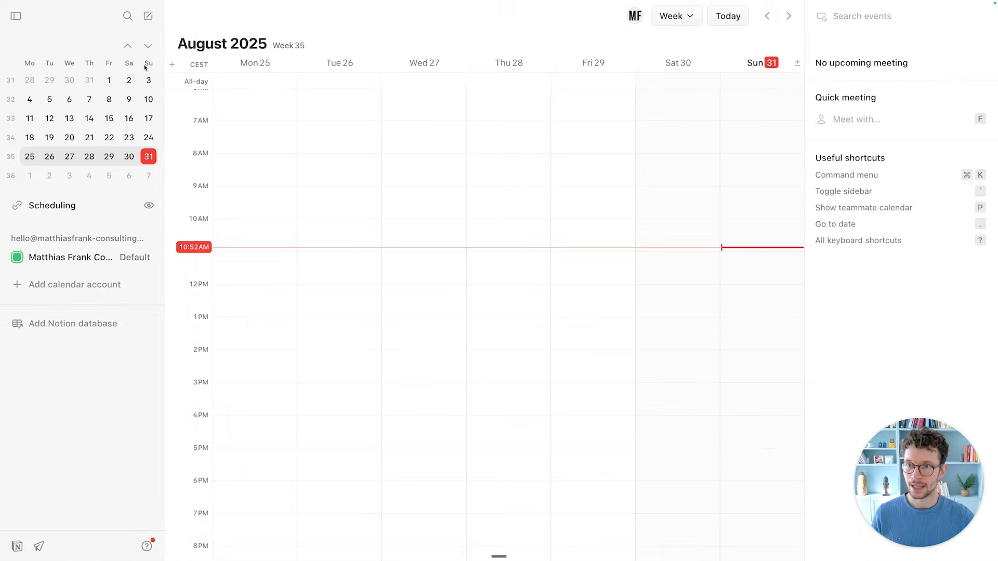
# Jump to August 7, then press T so the week starts today, Sunday 31.
pyautogui.click(89, 99)
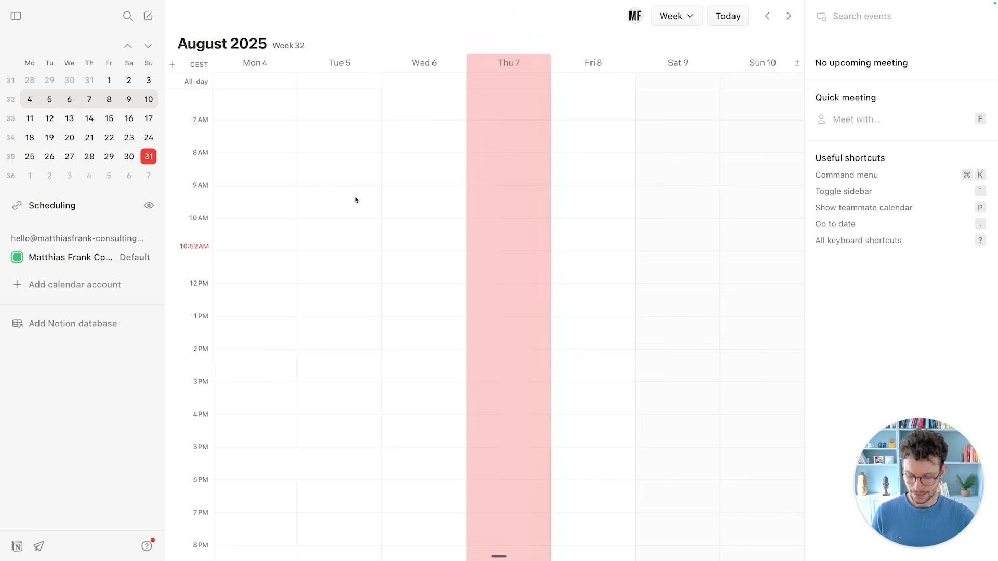
pyautogui.press('t')
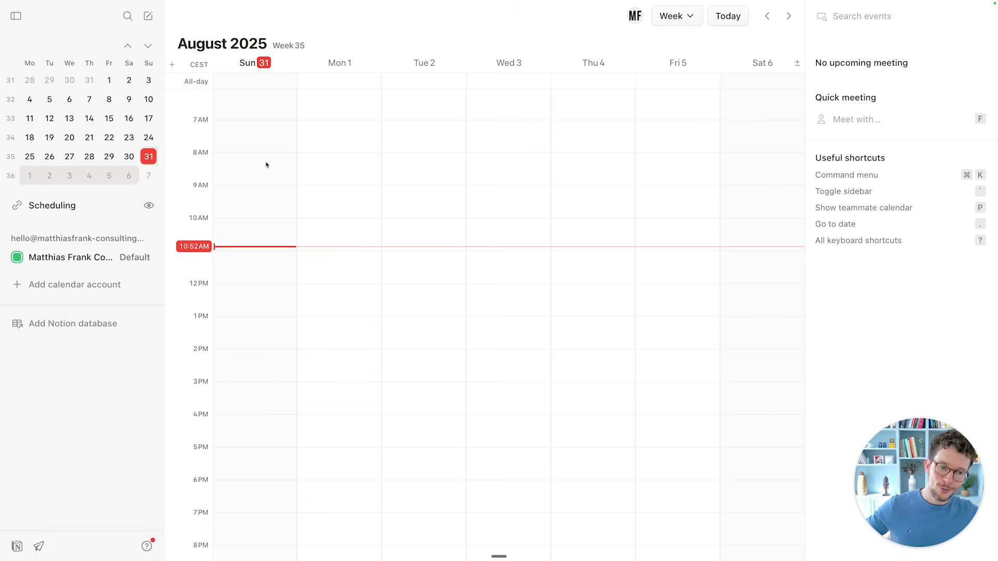
pyautogui.hscroll(-6, 312, 156)
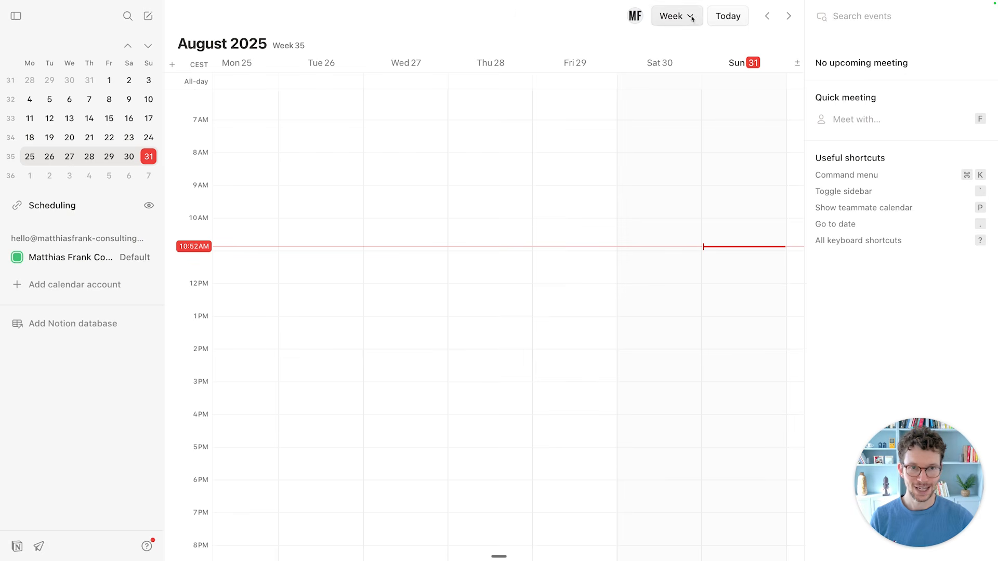
pyautogui.hscroll(6, 649, 92)
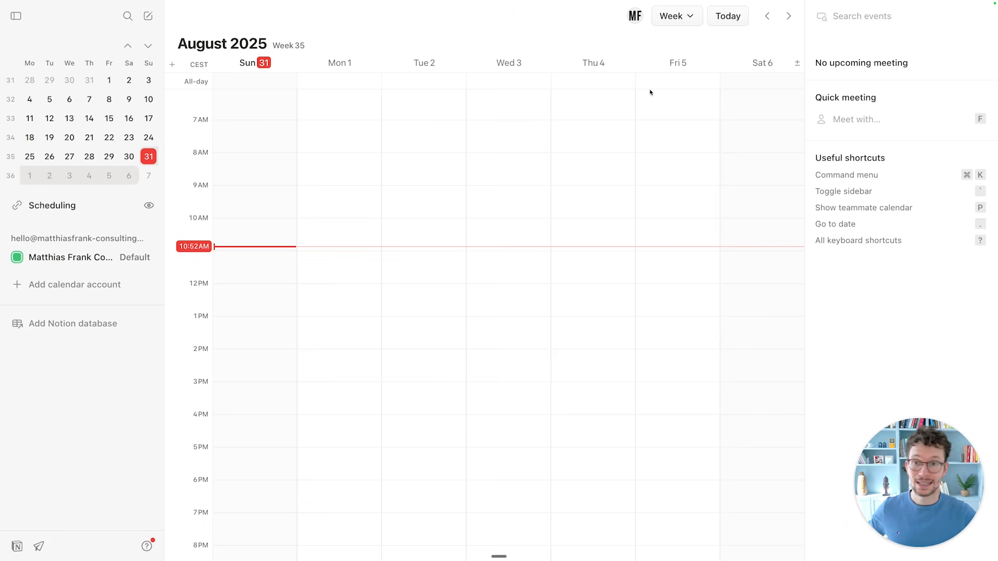
pyautogui.click(344, 137)
pyautogui.press('super+comma')
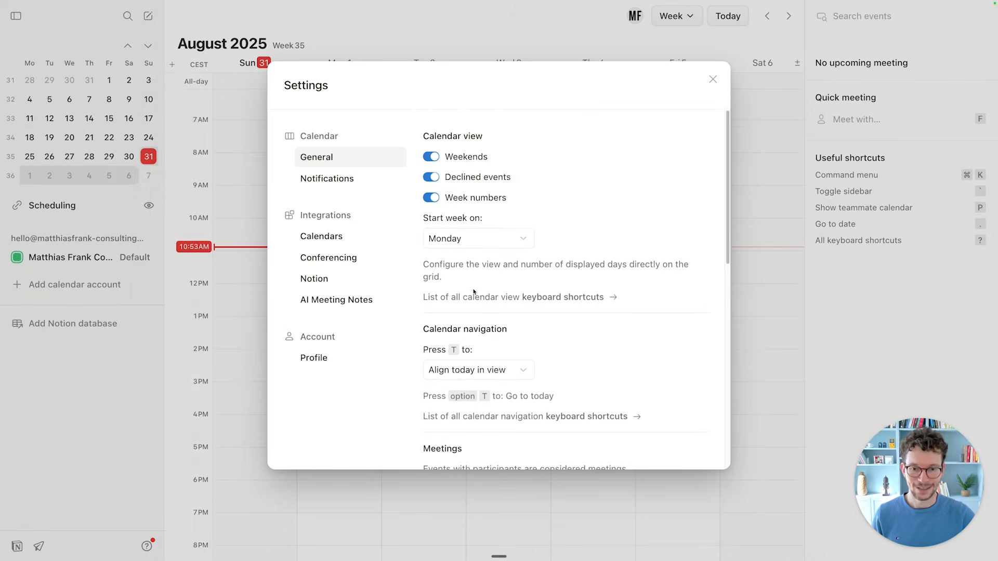
pyautogui.scroll(-6, 474, 292)
pyautogui.scroll(-1, 472, 288)
pyautogui.scroll(-2, 501, 282)
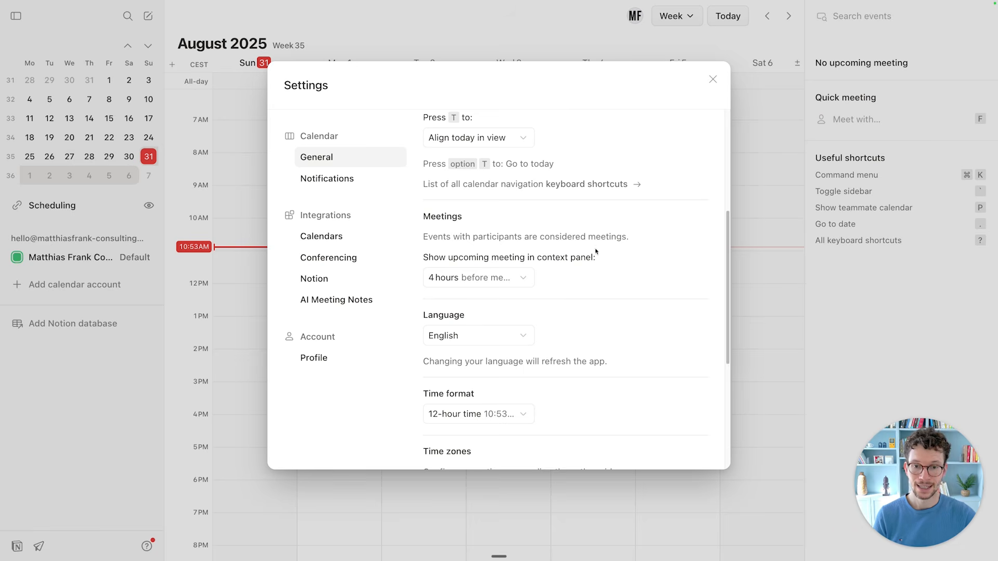
pyautogui.click(502, 279)
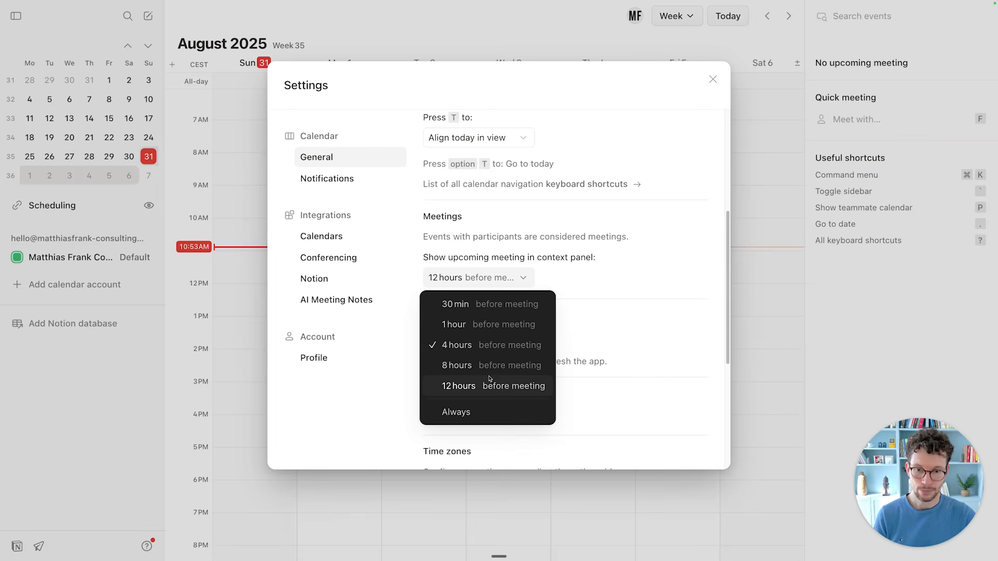
pyautogui.click(492, 231)
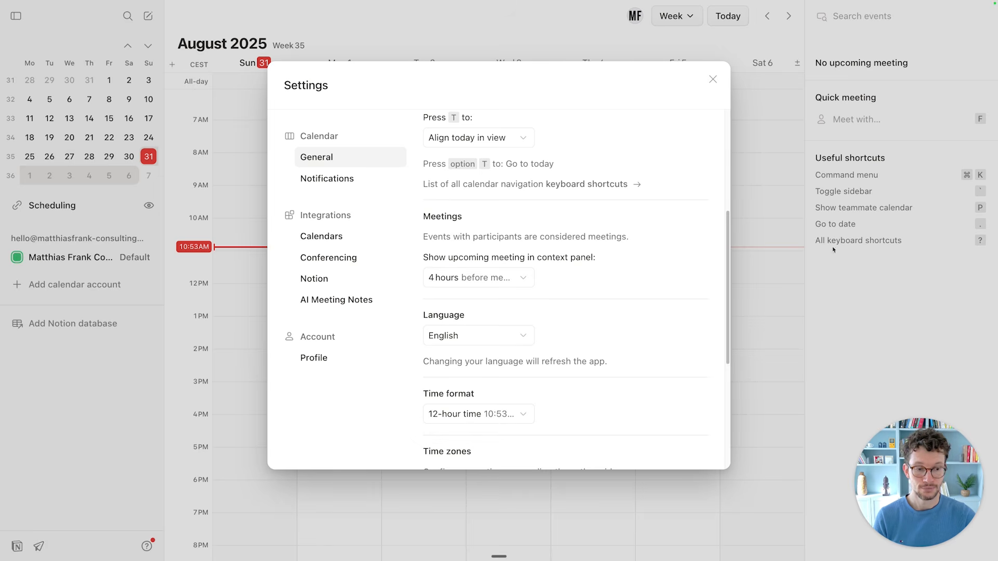
pyautogui.click(517, 278)
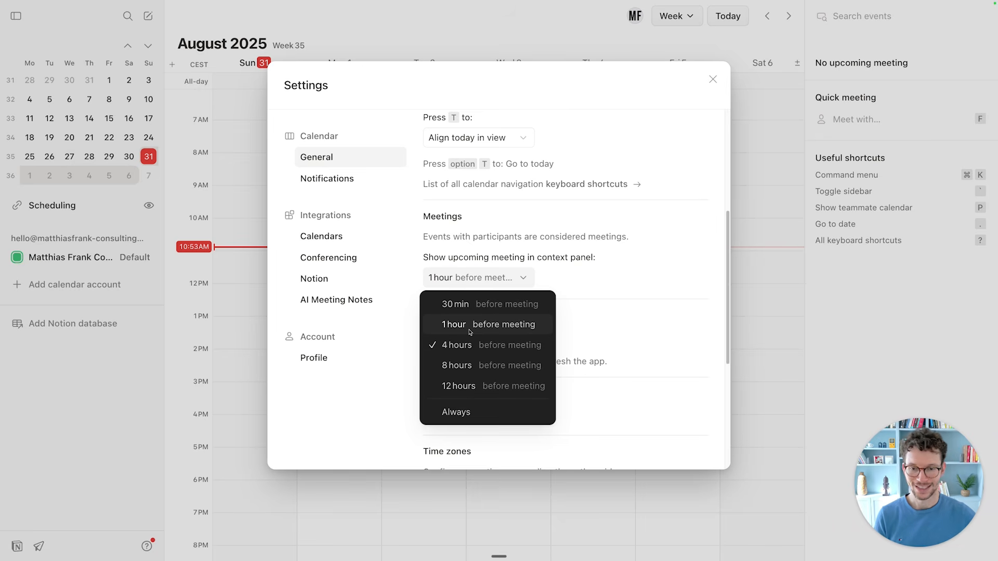
pyautogui.click(644, 243)
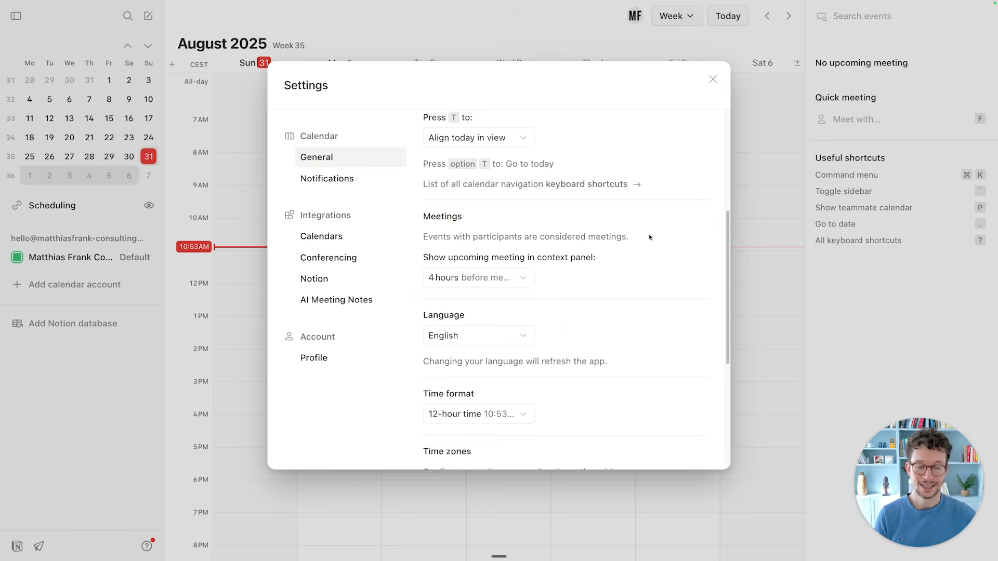
pyautogui.click(750, 259)
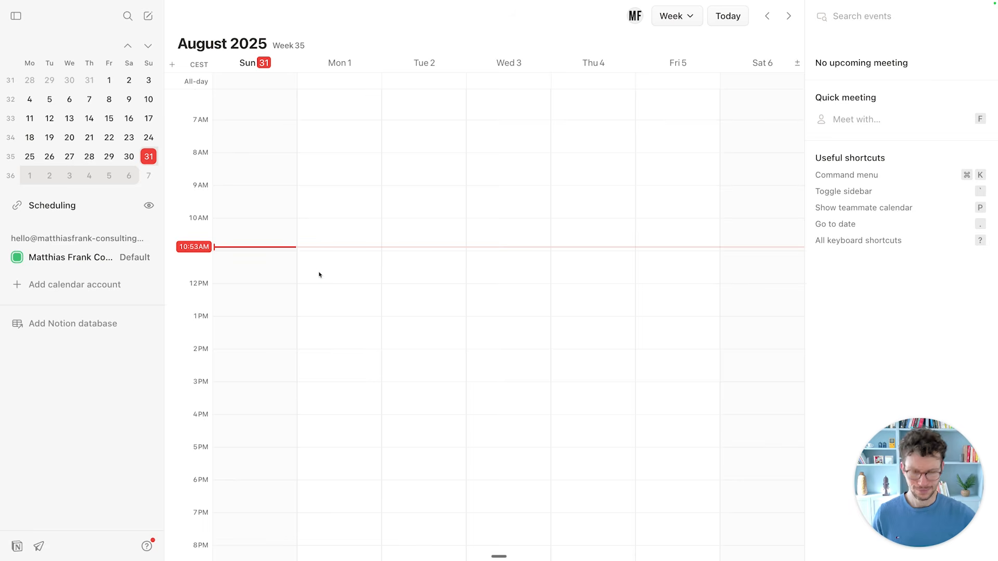
# In General settings, switch the time format to 24-hour time.
pyautogui.press('super+comma')
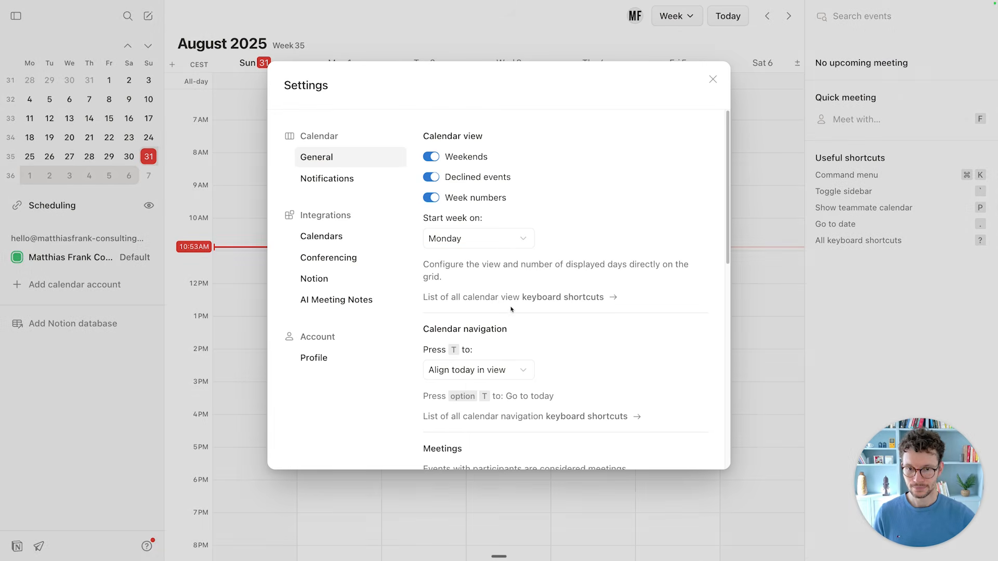
pyautogui.scroll(-2, 511, 310)
pyautogui.scroll(-5, 512, 309)
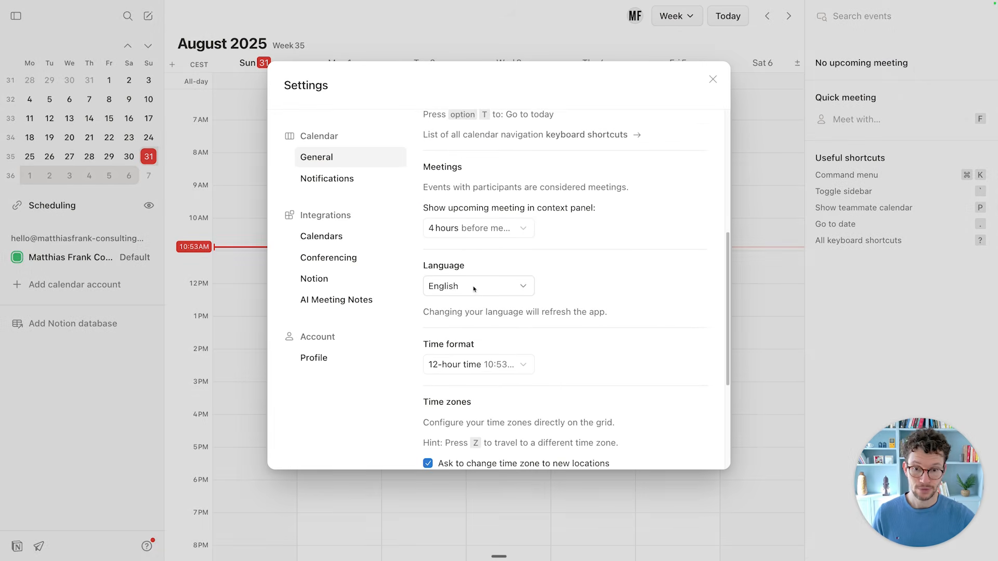
pyautogui.scroll(-2, 474, 290)
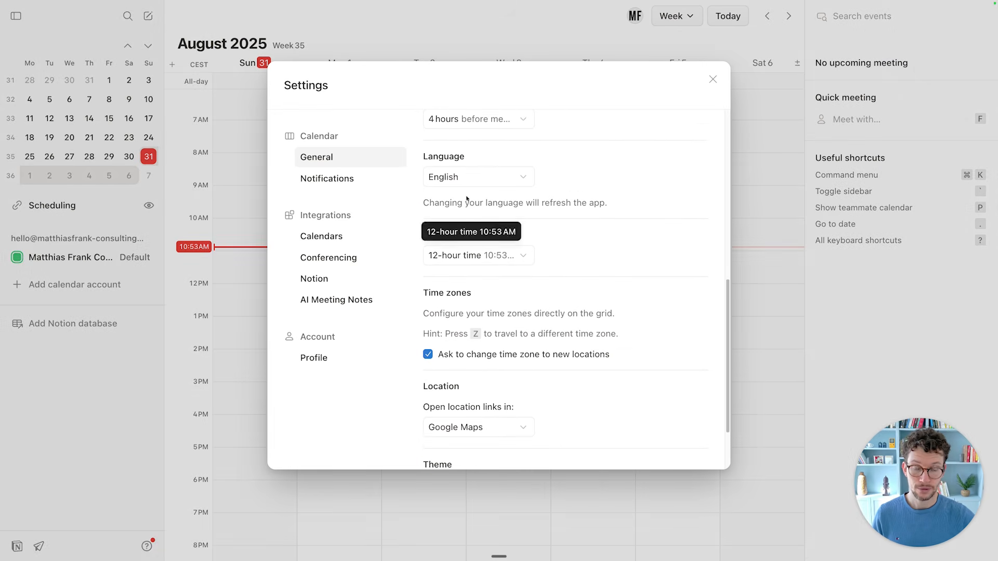
pyautogui.click(487, 257)
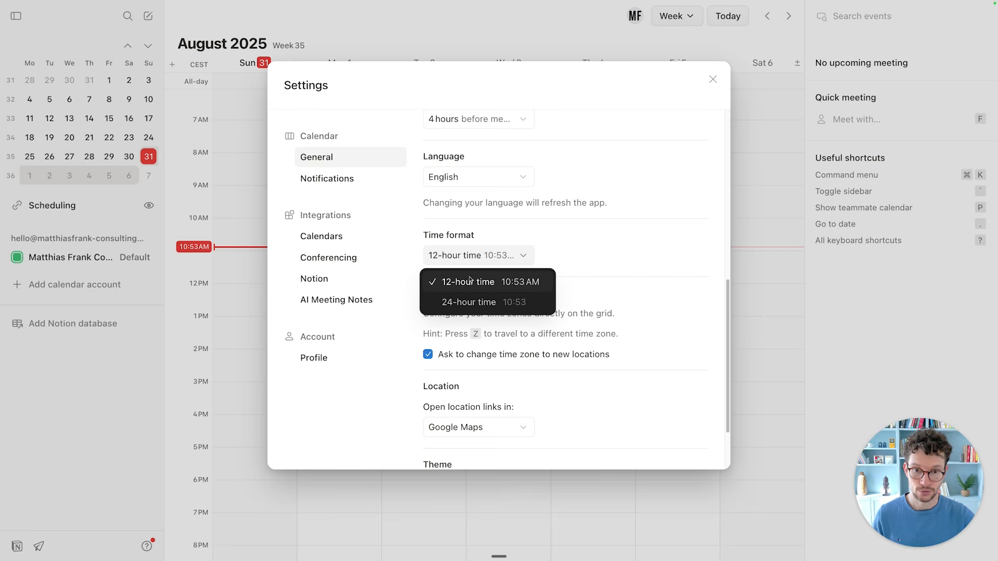
pyautogui.click(489, 303)
# Try the Dark mode theme, then set the theme back to Light mode.
pyautogui.scroll(-3, 443, 231)
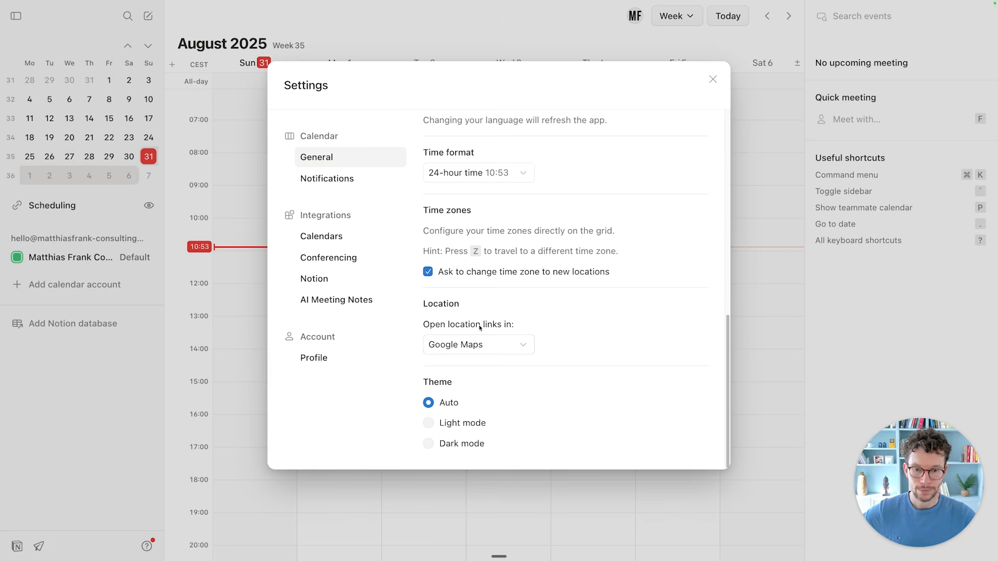
pyautogui.click(429, 423)
pyautogui.click(429, 443)
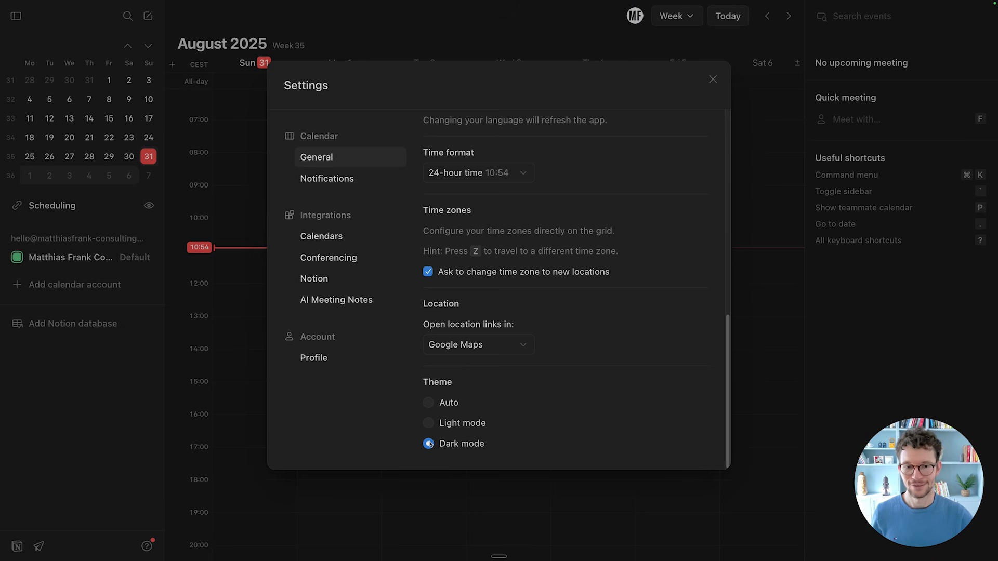
pyautogui.click(433, 423)
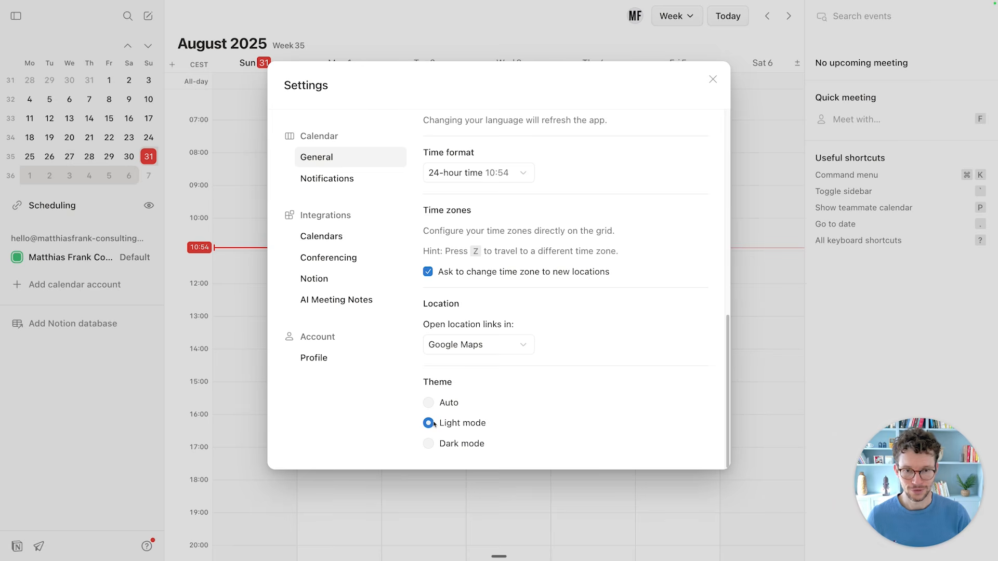
pyautogui.scroll(1, 434, 424)
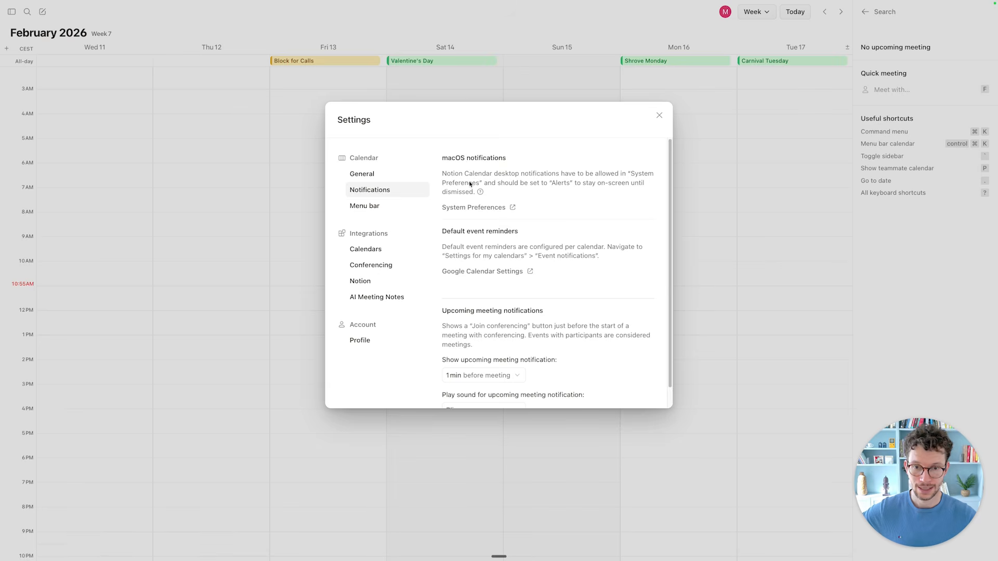
pyautogui.scroll(-1, 469, 184)
pyautogui.scroll(-1, 470, 180)
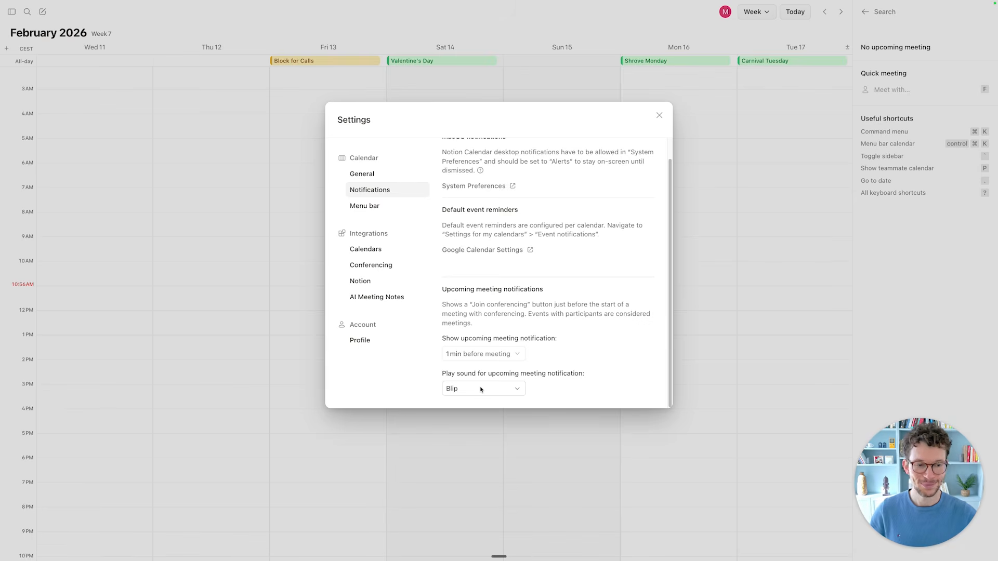
pyautogui.click(487, 356)
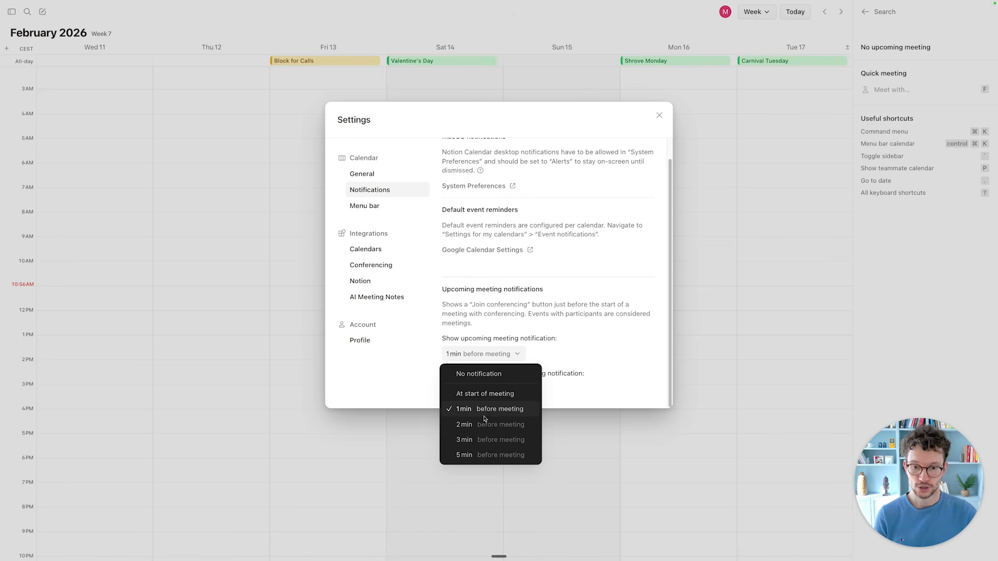
pyautogui.click(480, 327)
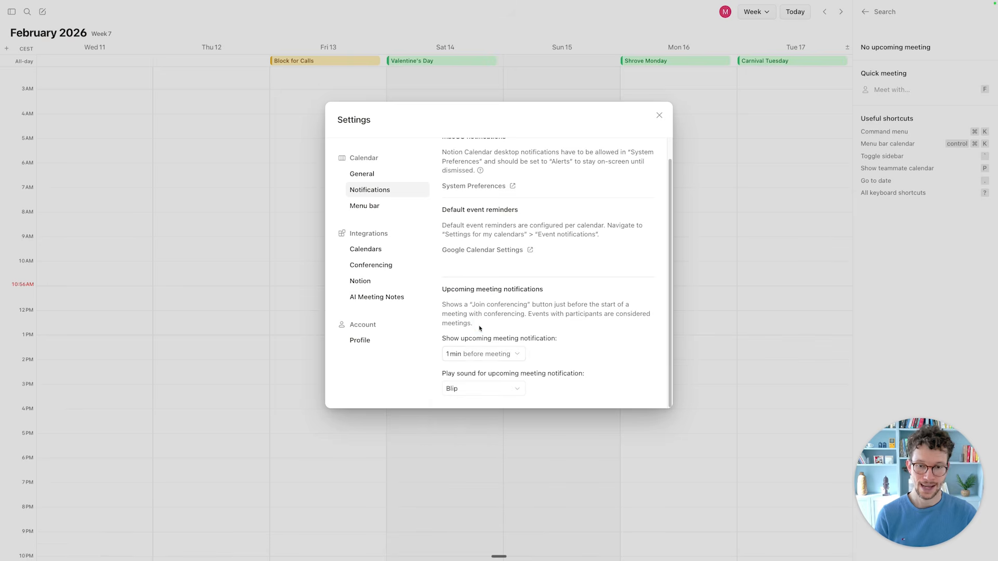
# On the Menu bar settings page, keep Include events at 3 days.
pyautogui.click(371, 211)
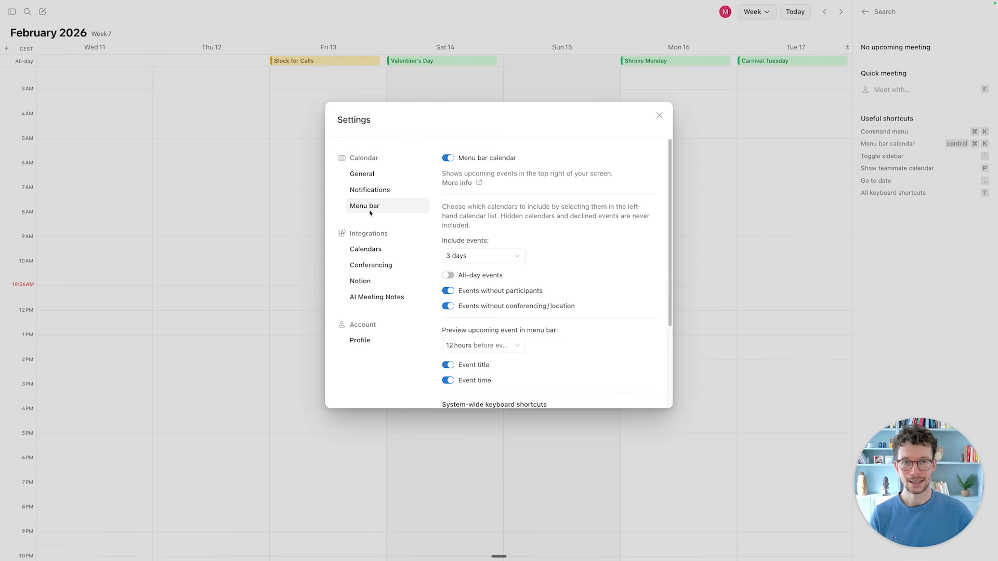
pyautogui.moveTo(450, 3)
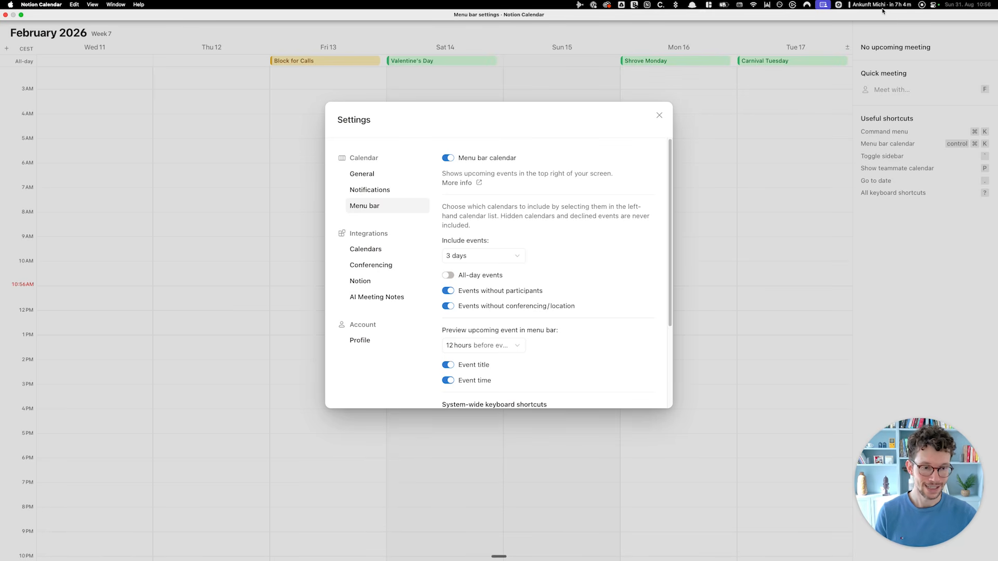
pyautogui.scroll(-2, 510, 249)
pyautogui.scroll(1, 483, 213)
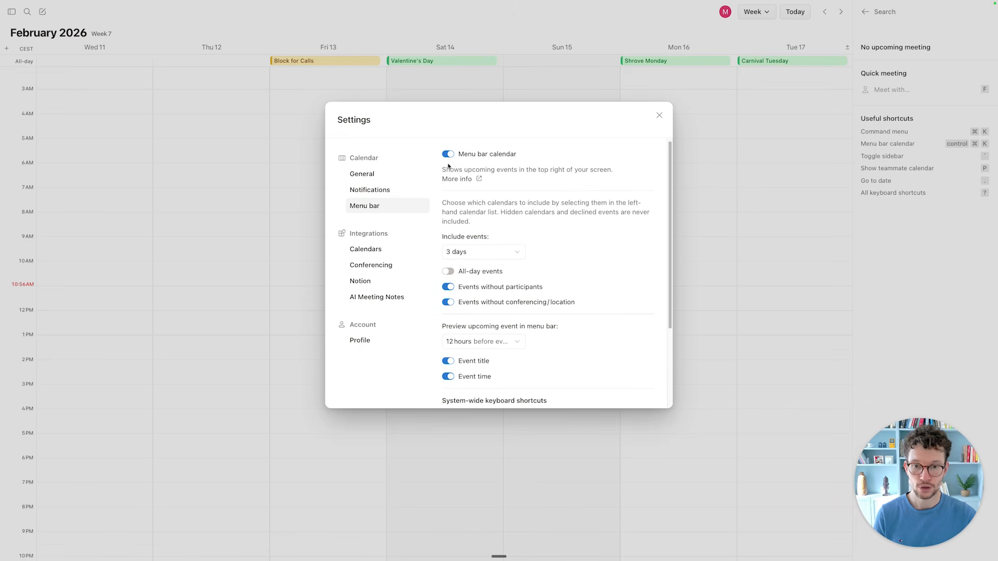
pyautogui.scroll(-2, 463, 213)
pyautogui.scroll(-1, 460, 215)
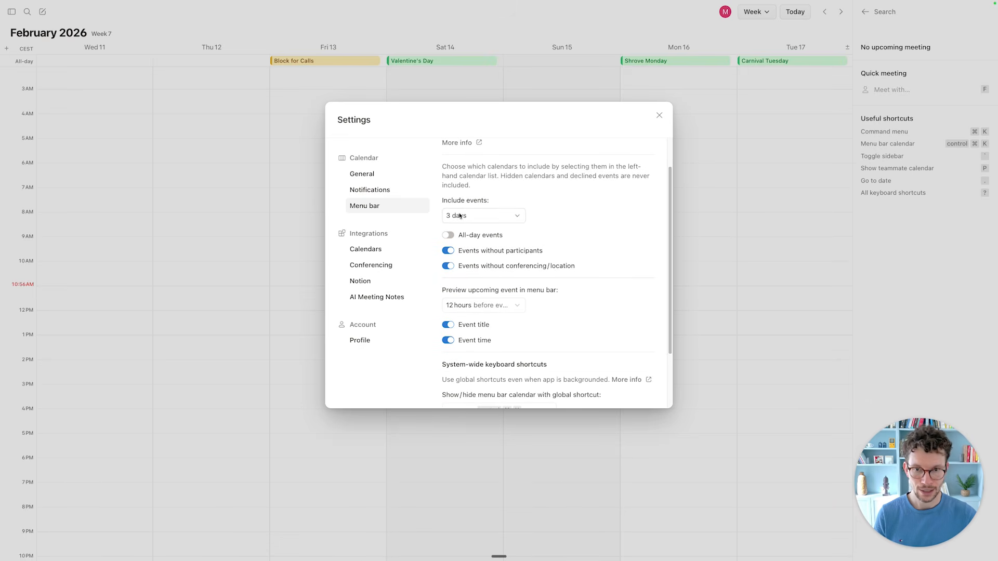
pyautogui.click(475, 216)
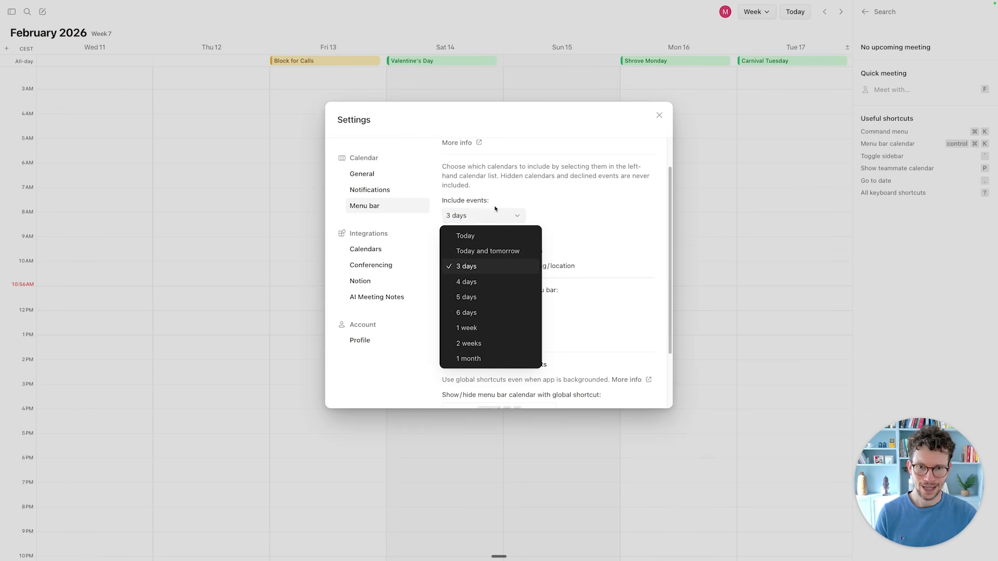
pyautogui.click(493, 224)
# Exclude events without participants from the menu bar calendar.
pyautogui.scroll(-1, 491, 196)
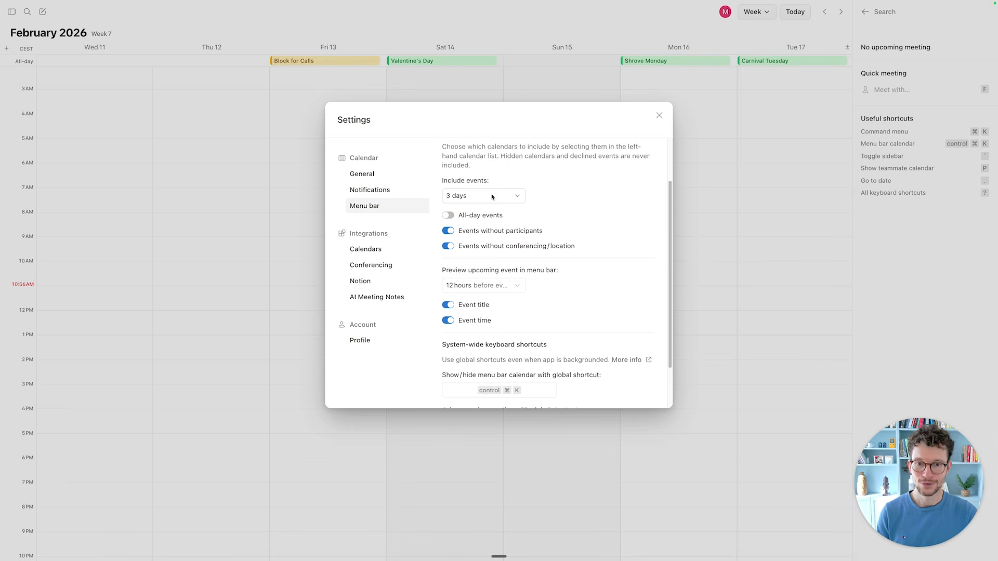
pyautogui.scroll(-2, 486, 197)
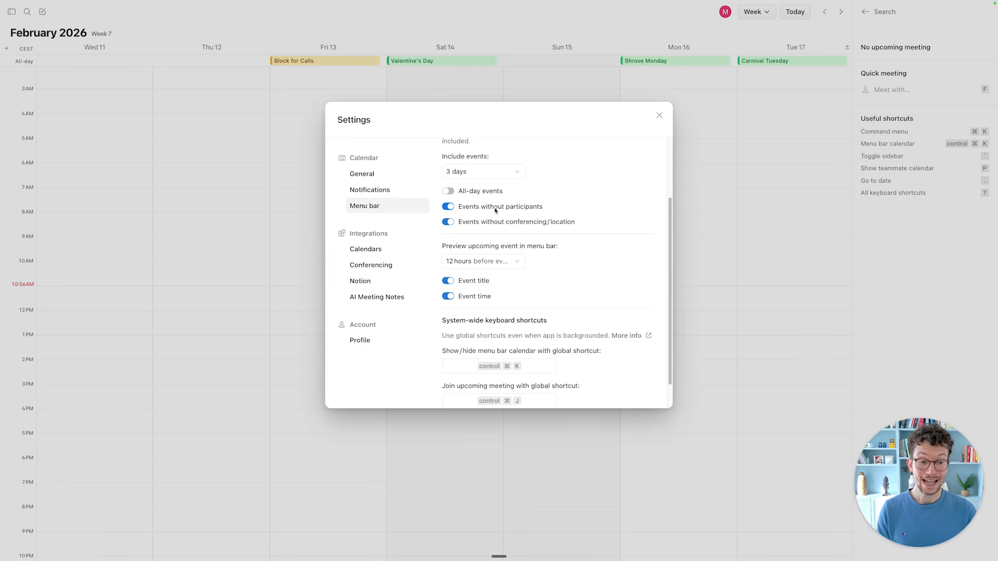
pyautogui.click(494, 210)
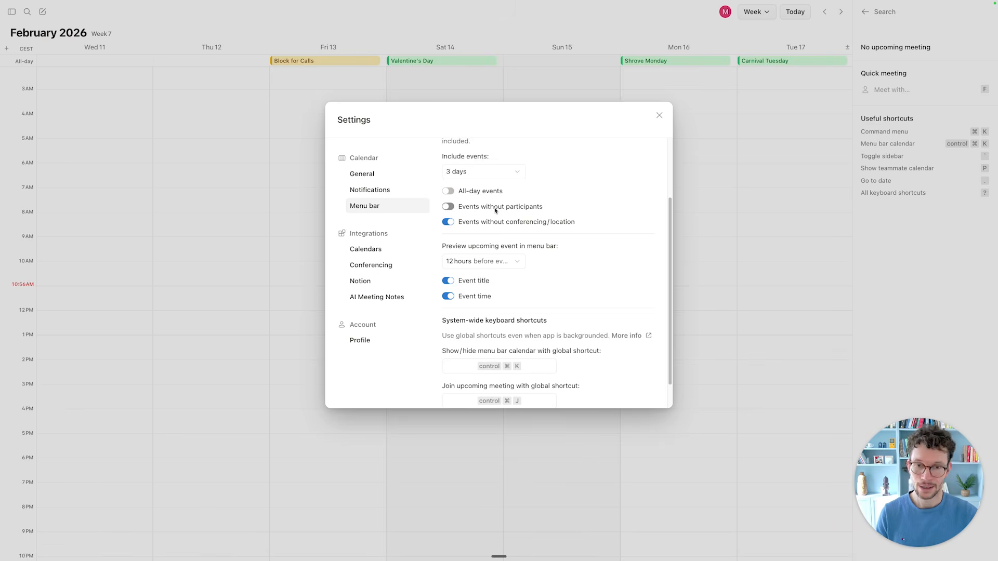
pyautogui.scroll(-2, 495, 210)
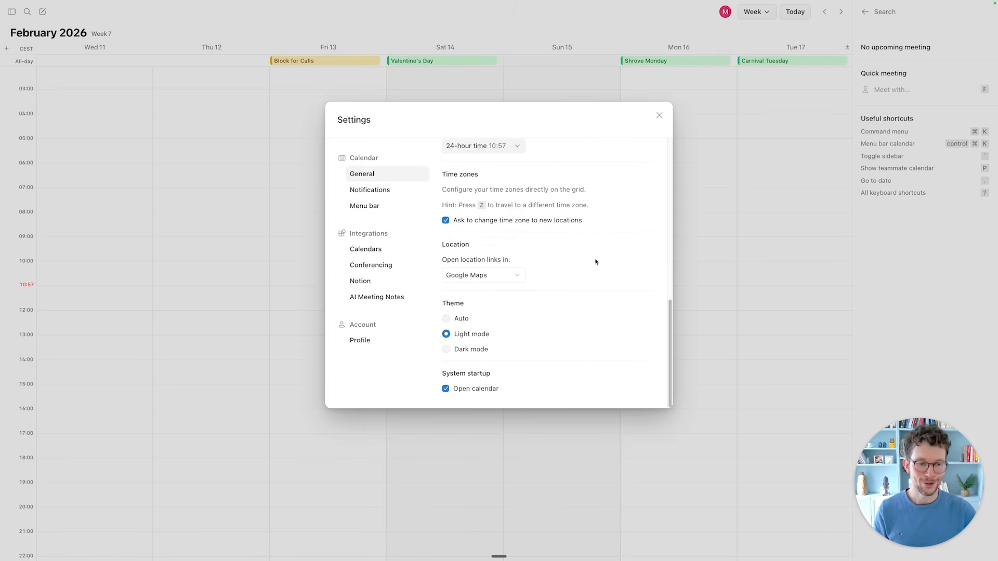
# Close Settings to return to the empty Sun 31–Sat 6 week view.
pyautogui.click(596, 261)
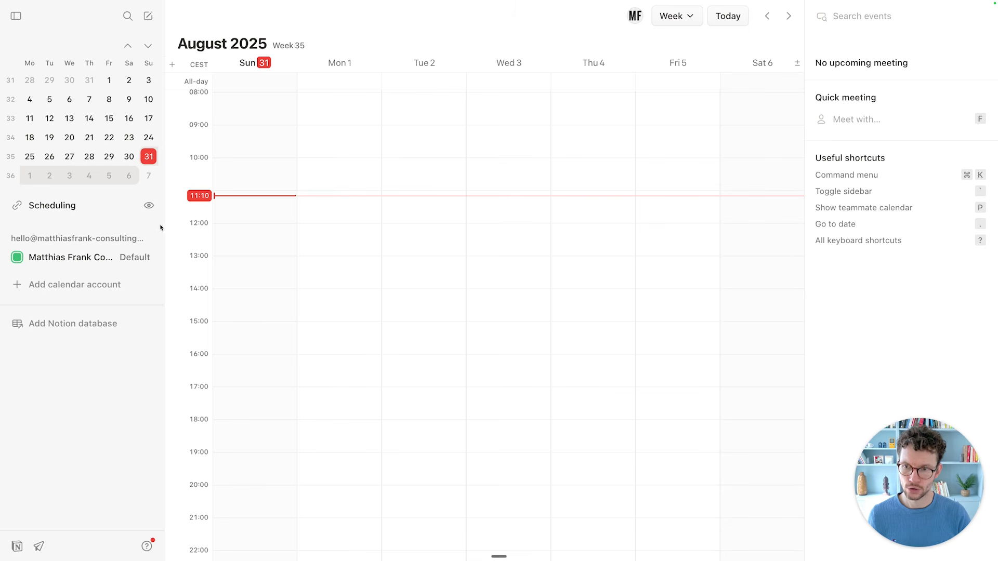
# Label the primary time zone CEST.
pyautogui.click(200, 65)
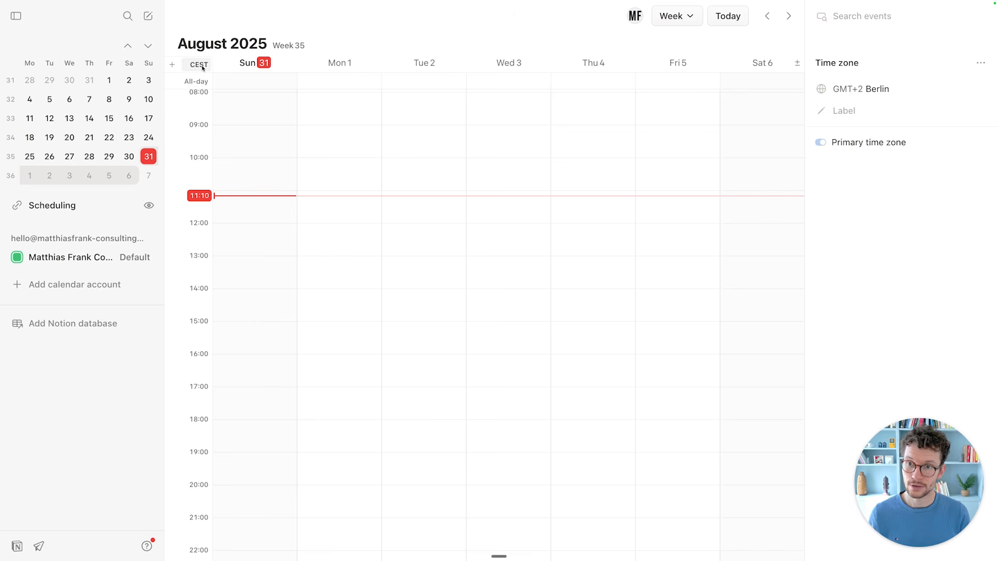
pyautogui.click(842, 111)
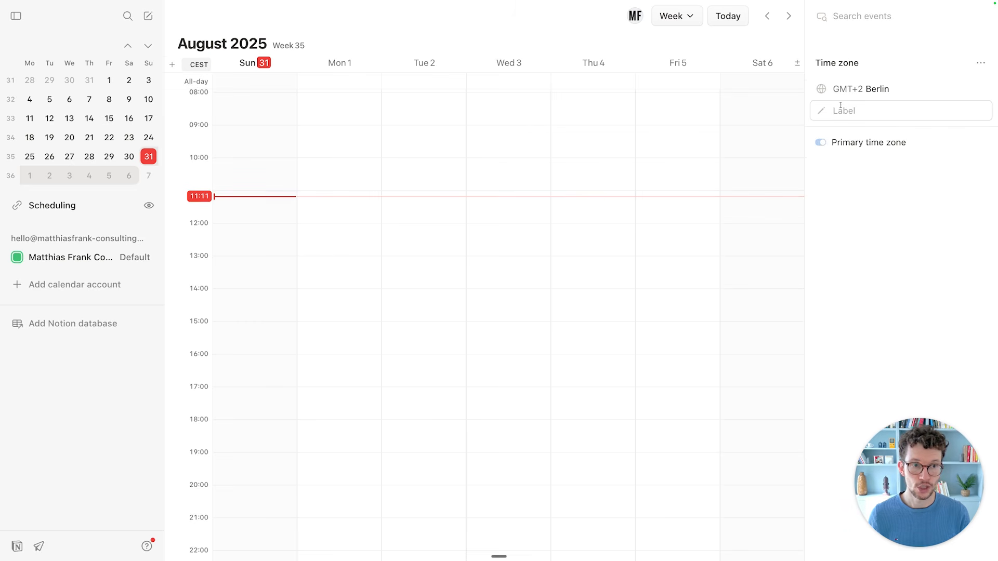
pyautogui.click(842, 111)
pyautogui.write('1')
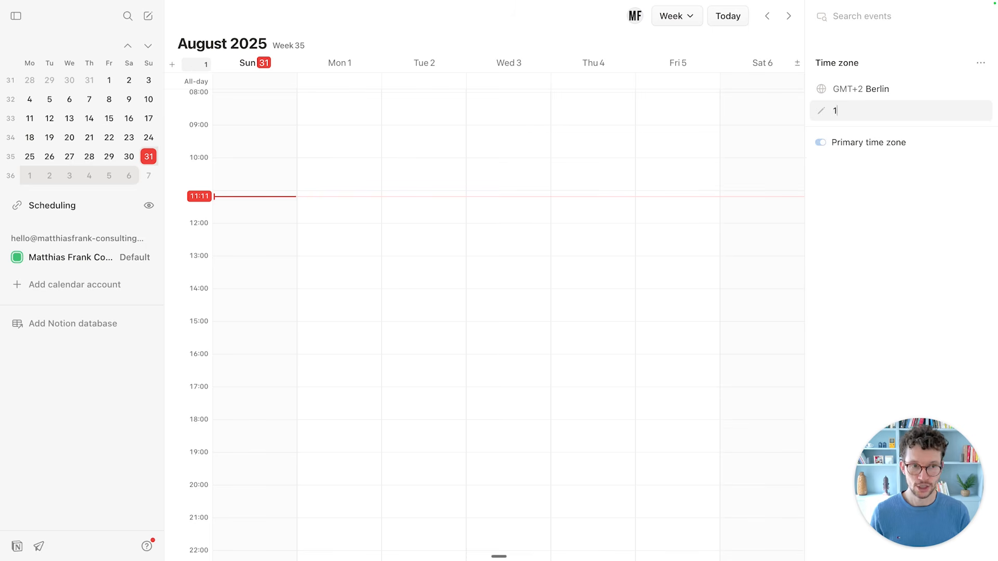
pyautogui.press('Return')
pyautogui.press('BackSpace')
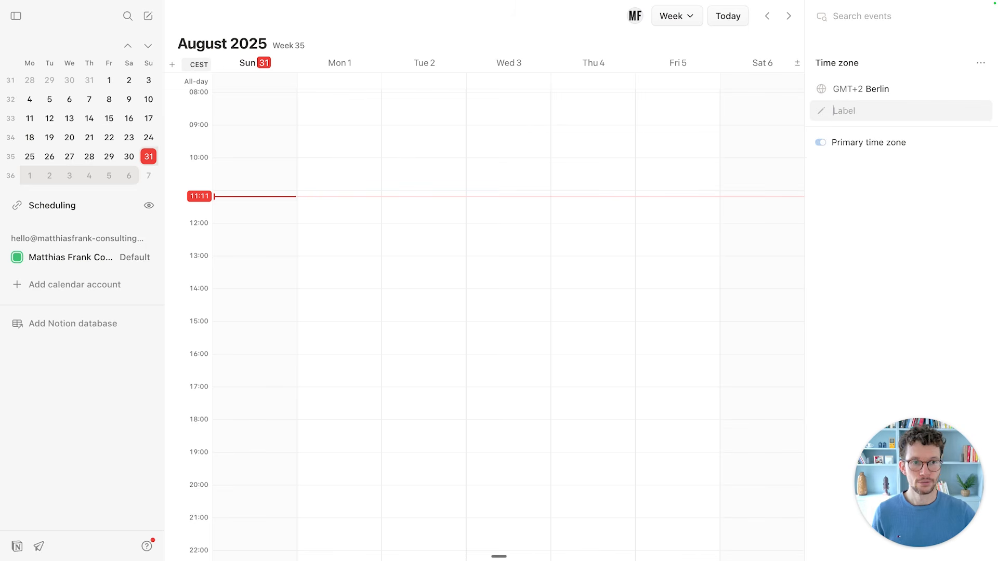
pyautogui.write('CEST')
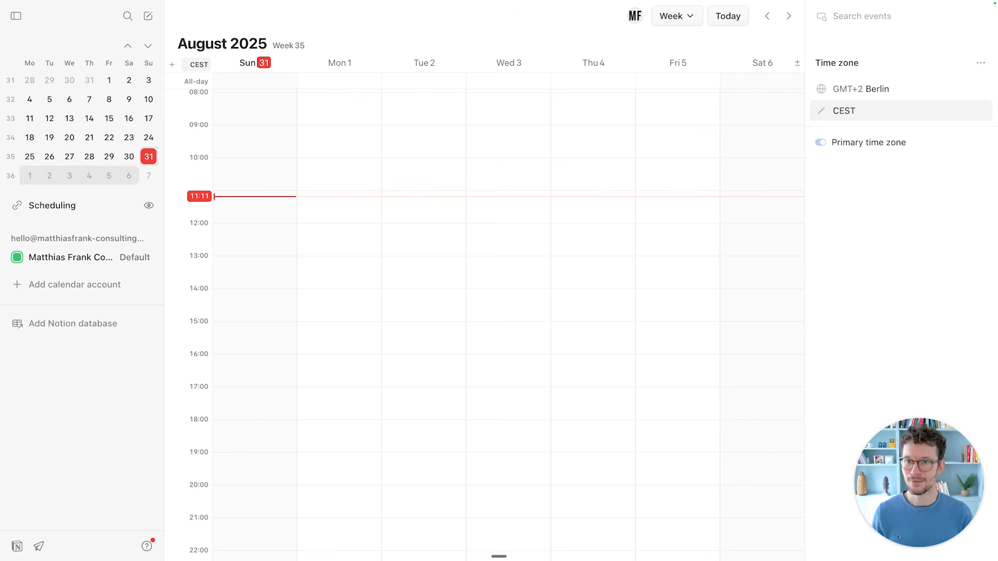
pyautogui.click(882, 214)
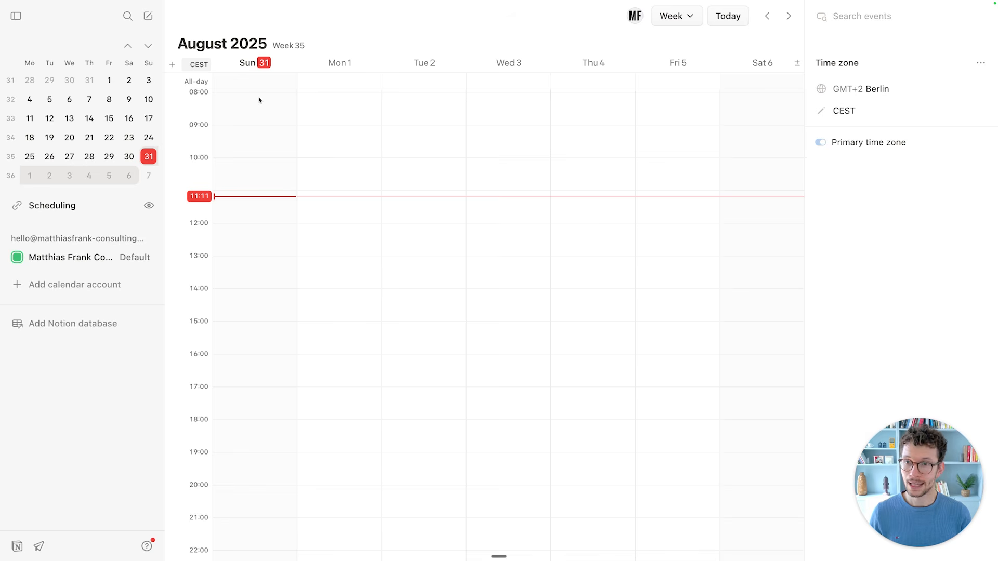
# Add a New York time zone column labelled NY.
pyautogui.click(173, 65)
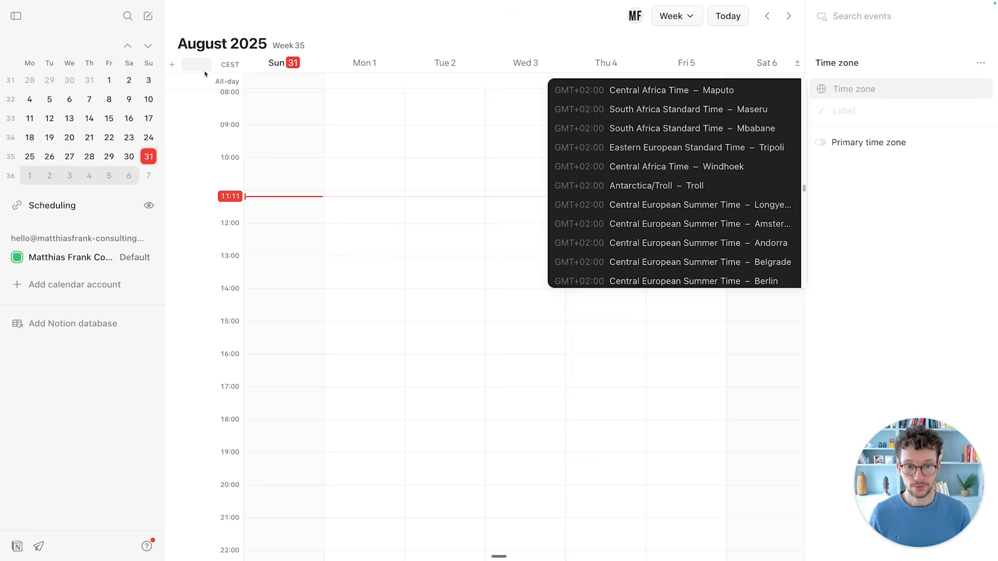
pyautogui.write('new yor')
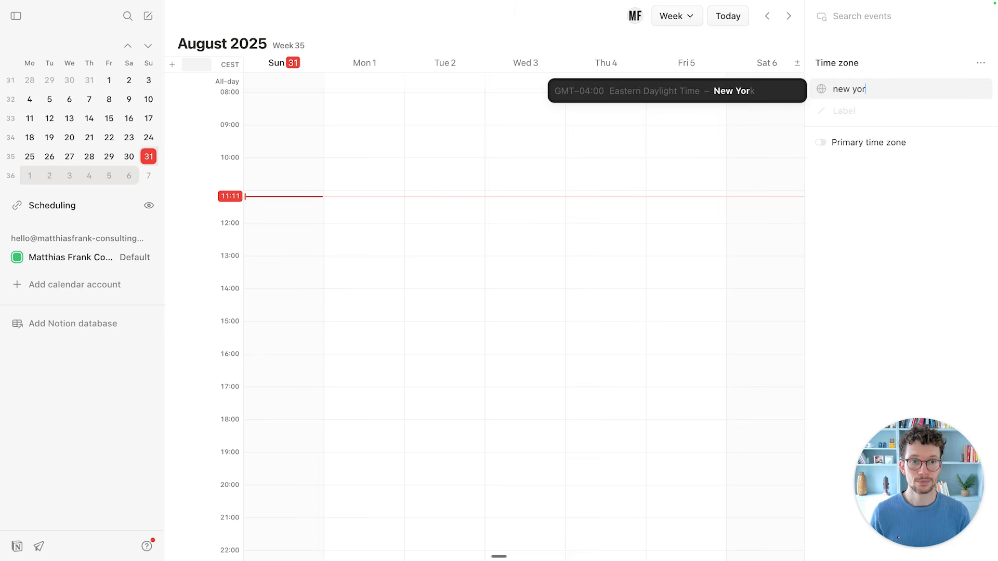
pyautogui.click(681, 91)
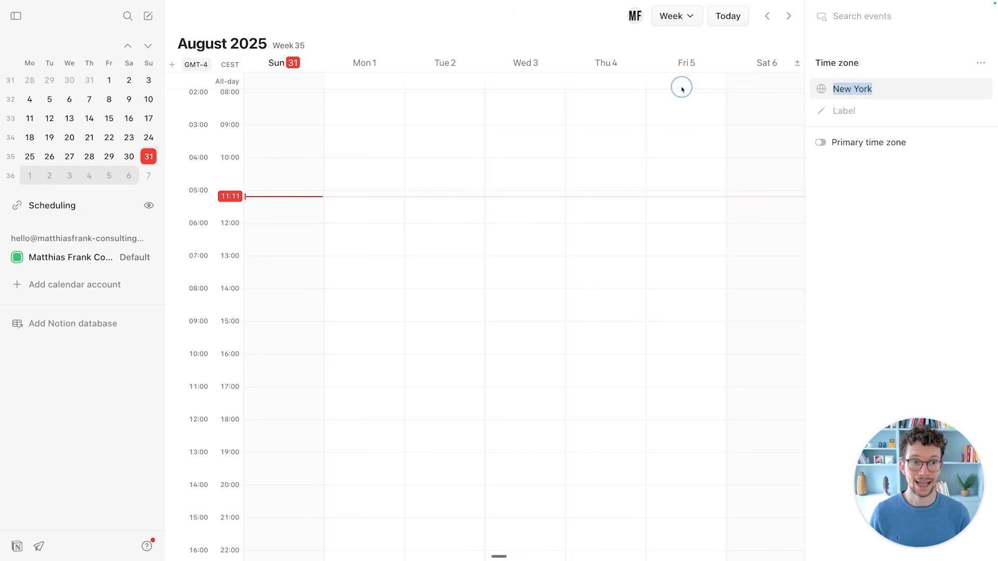
pyautogui.click(841, 111)
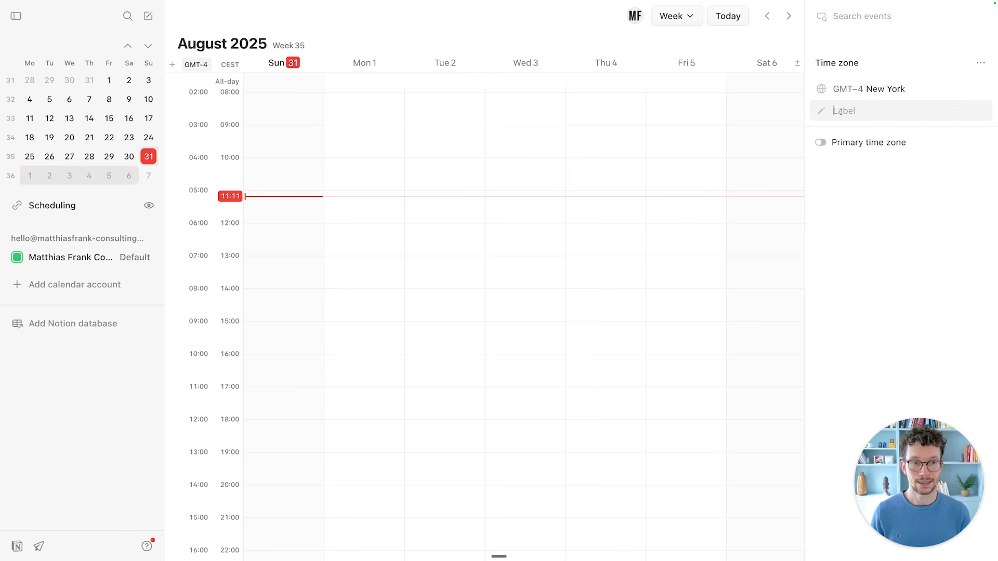
pyautogui.write('NY')
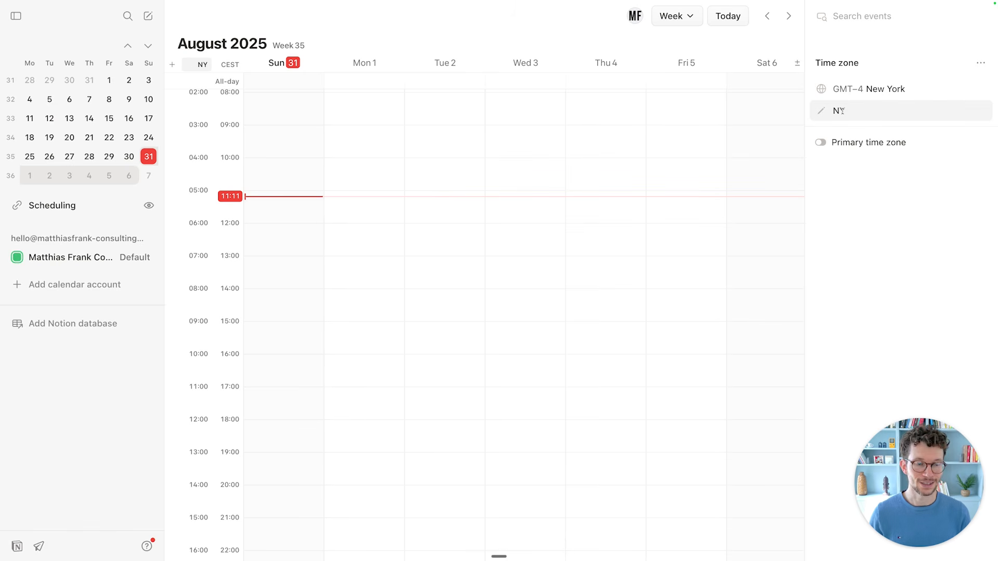
pyautogui.click(473, 185)
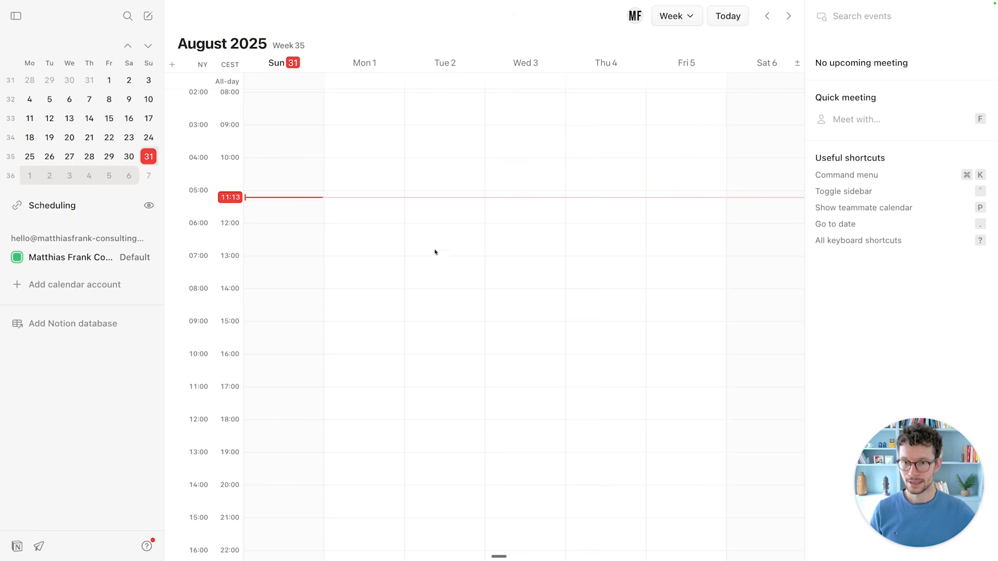
# Create 'My First Meeting' on Sunday 31, 12:00–15:00, and paste a participant's e-mail address.
pyautogui.moveTo(288, 223); pyautogui.dragTo(287, 311)
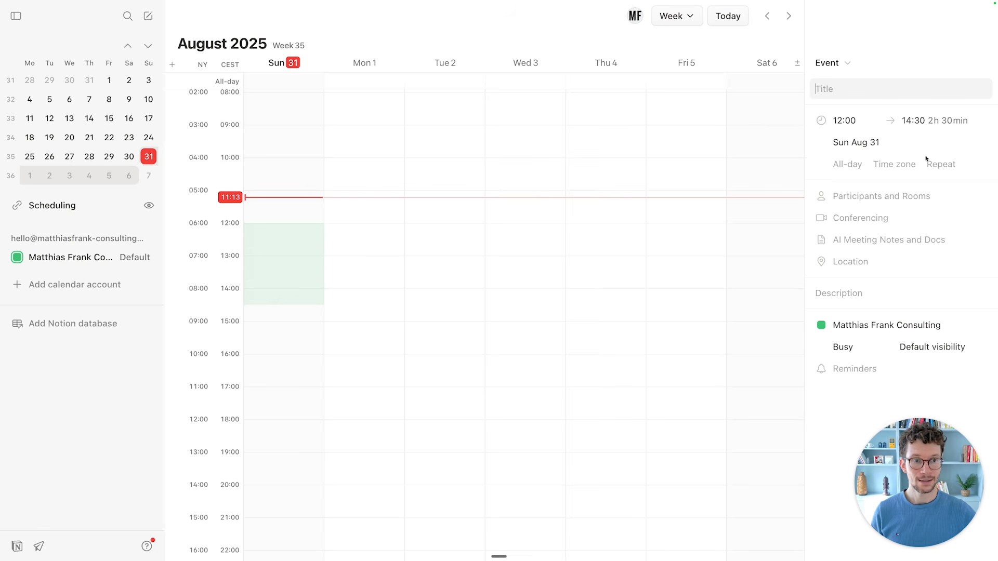
pyautogui.press('Escape')
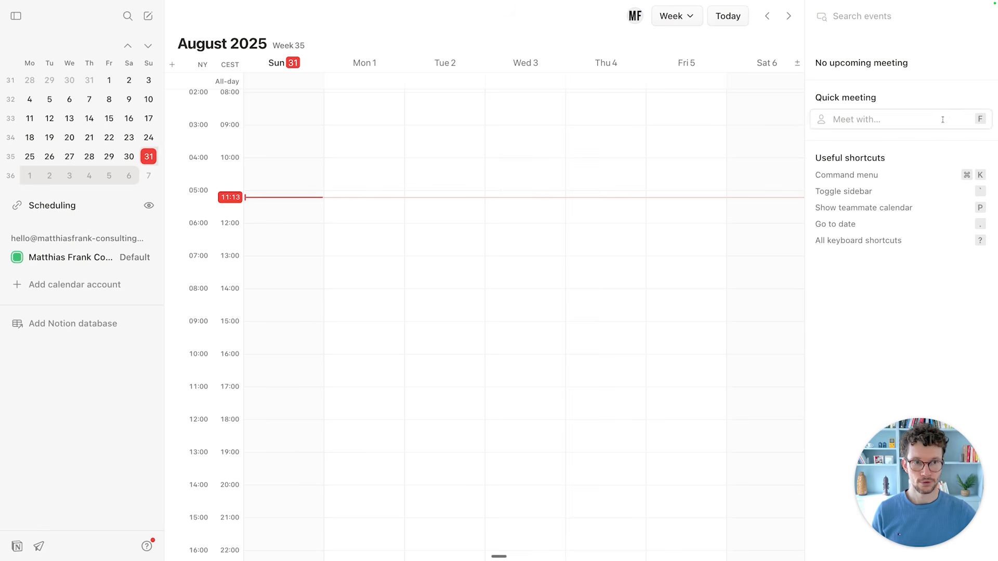
pyautogui.moveTo(285, 228); pyautogui.dragTo(289, 322)
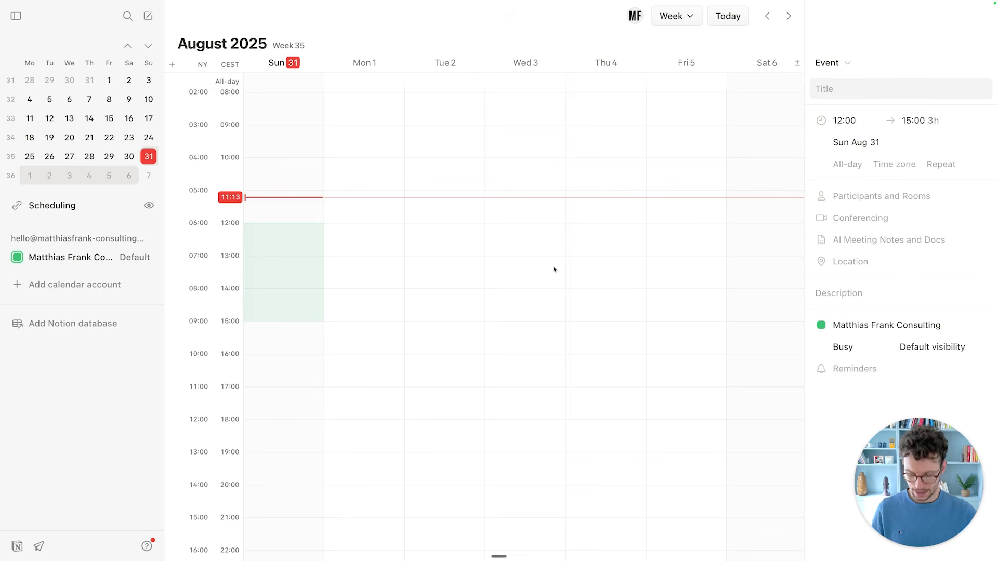
pyautogui.write('My First Meei')
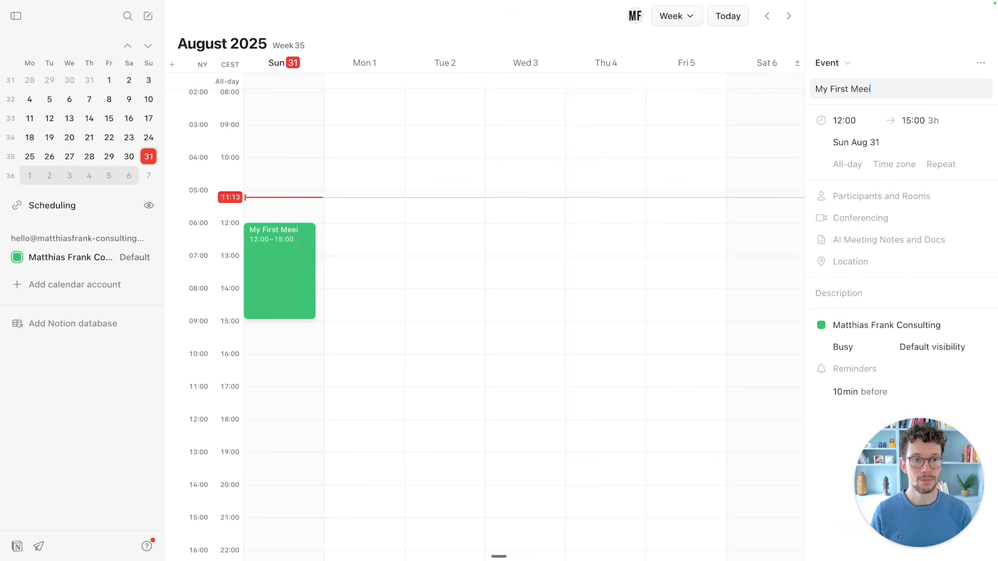
pyautogui.press('BackSpace')
pyautogui.write('ting')
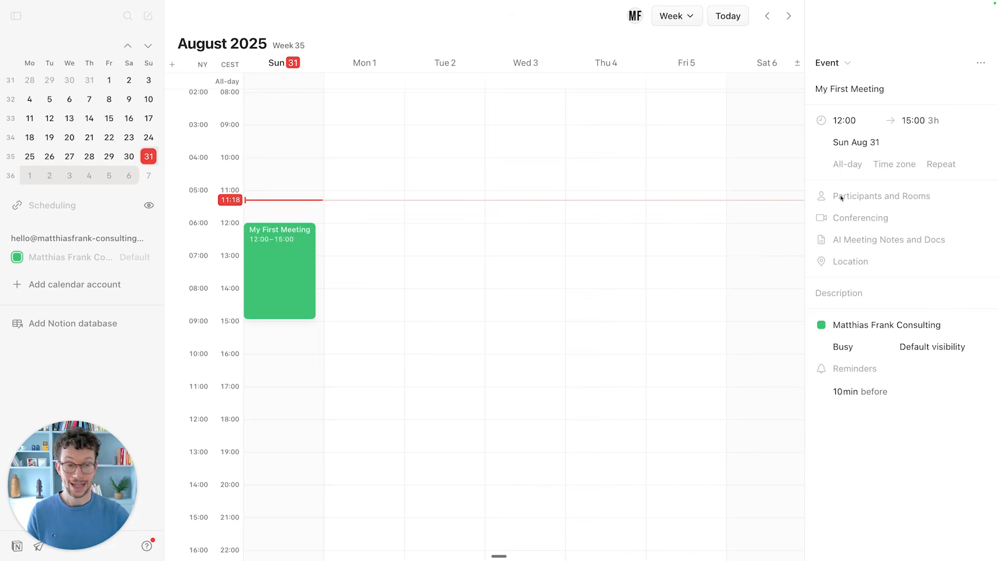
pyautogui.click(860, 196)
pyautogui.press('super+v')
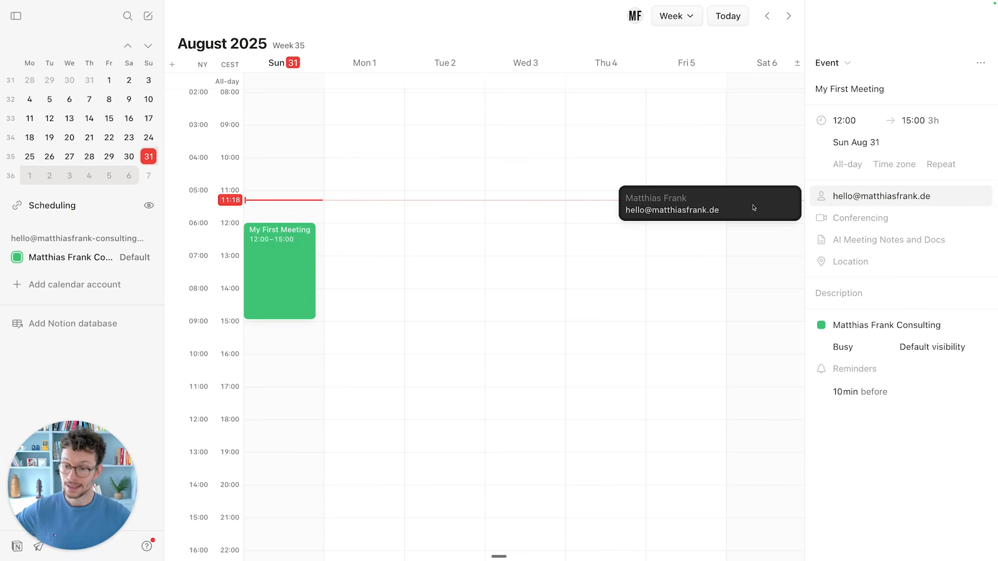
# Invite the suggested contact, generate a Google Meet link, and hide the participant's overlaid events.
pyautogui.click(722, 207)
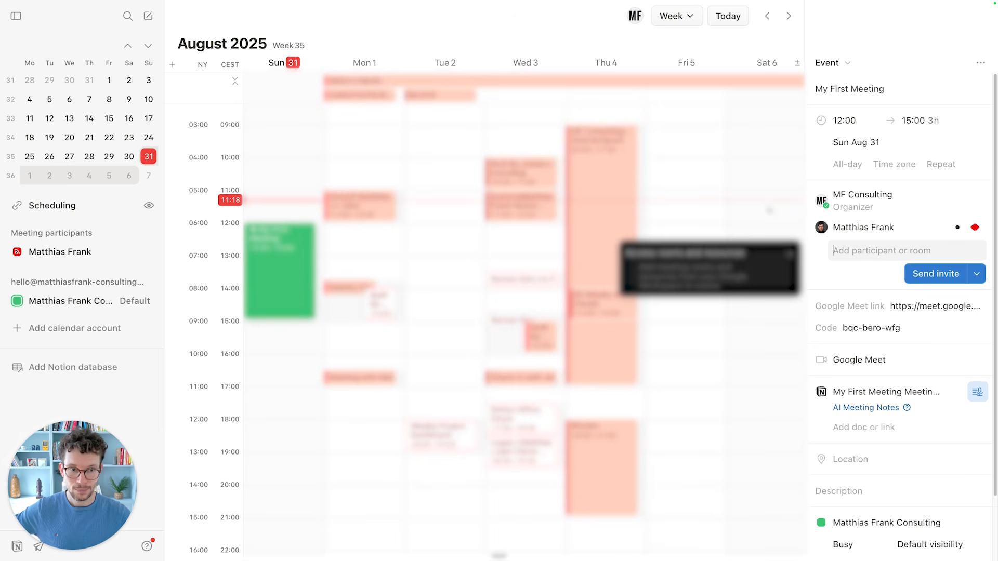
pyautogui.click(824, 187)
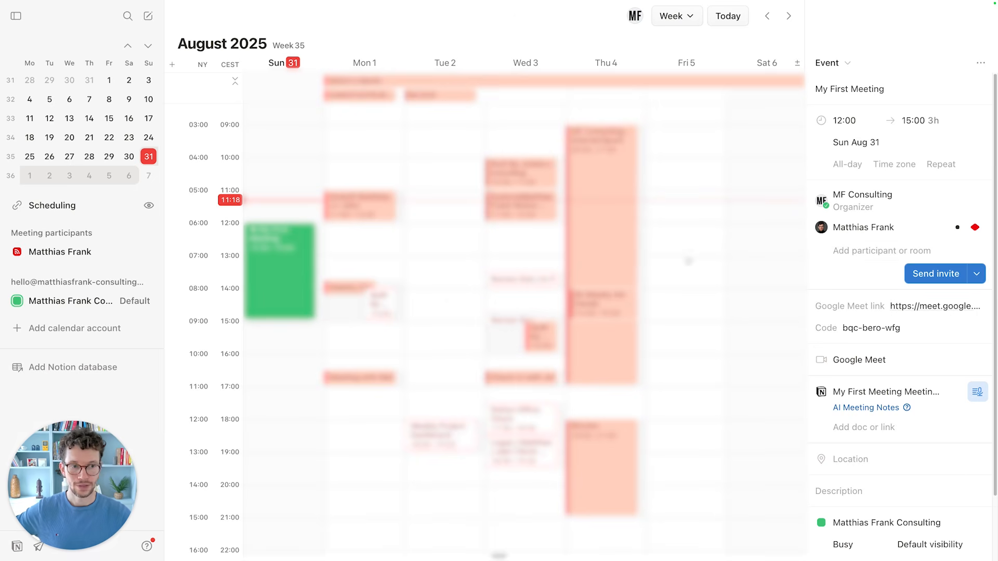
pyautogui.moveTo(966, 229)
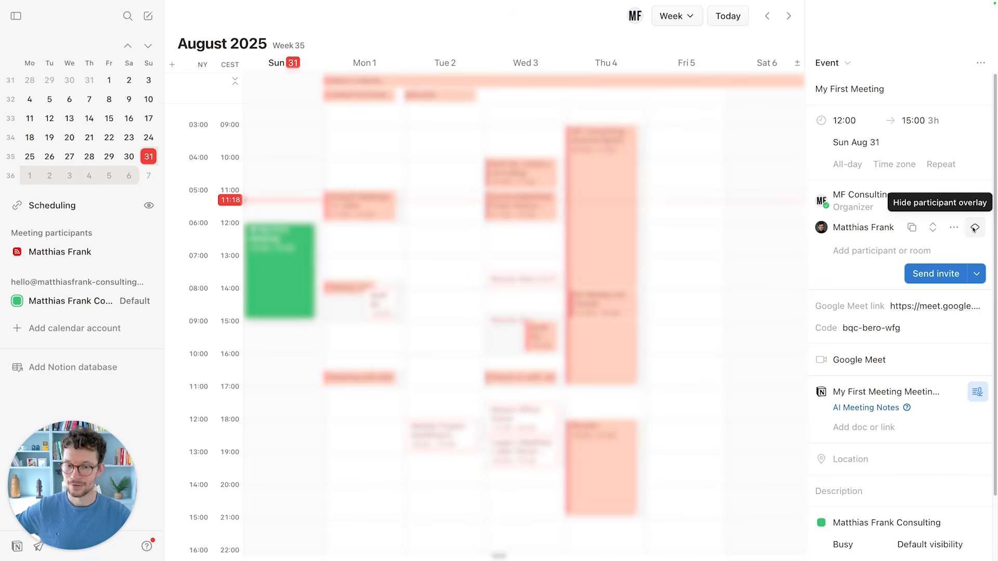
pyautogui.click(974, 229)
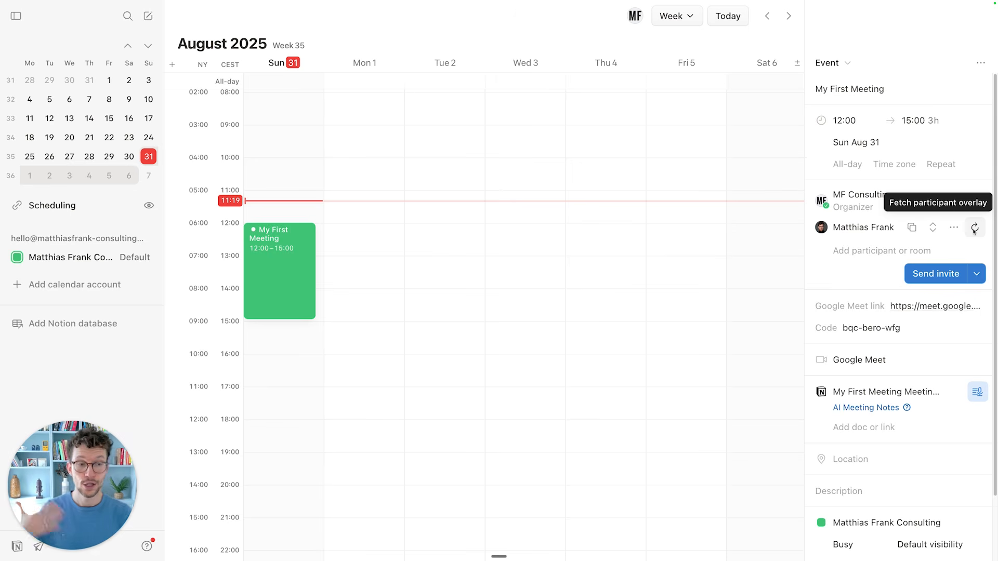
pyautogui.scroll(-3, 884, 234)
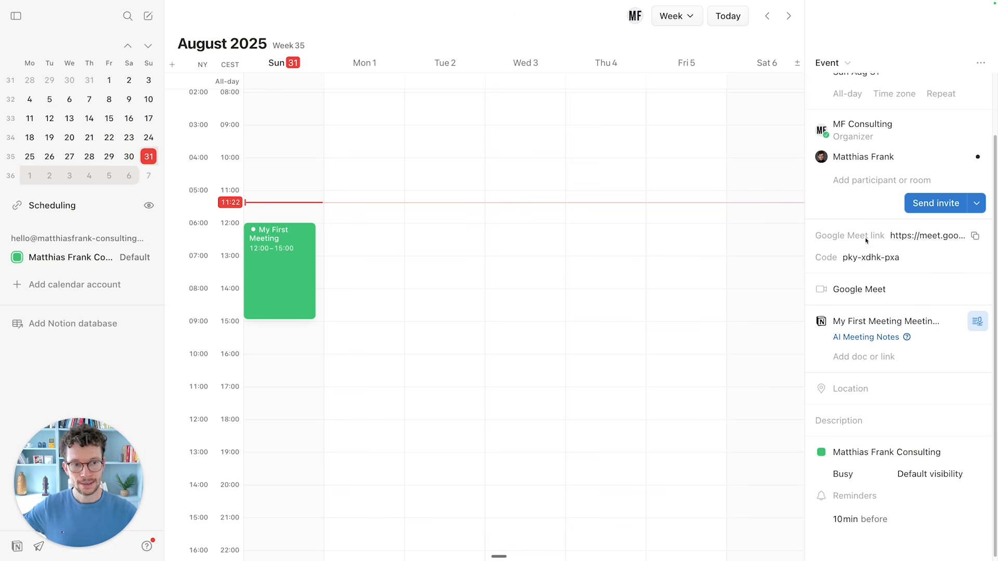
pyautogui.click(874, 292)
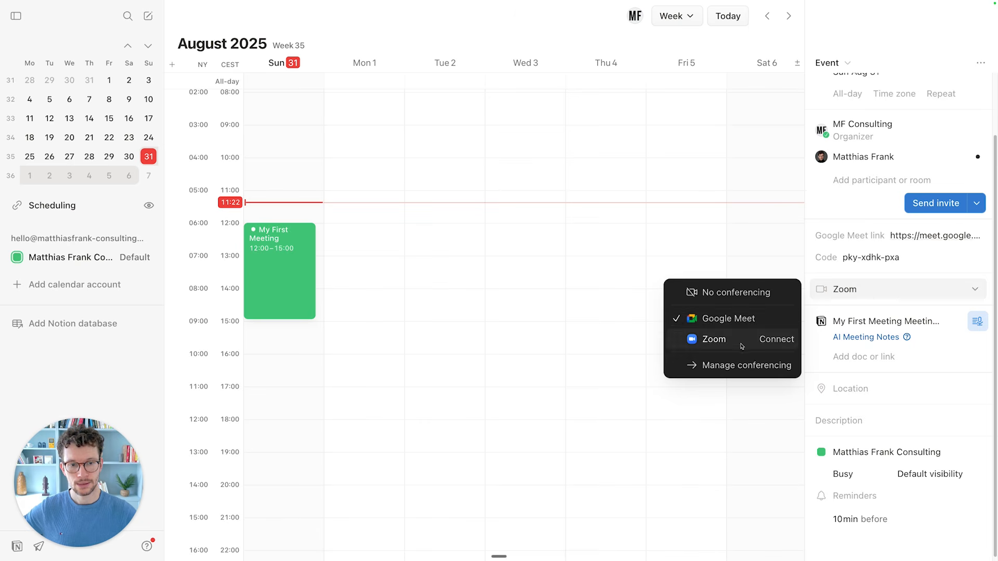
pyautogui.click(820, 239)
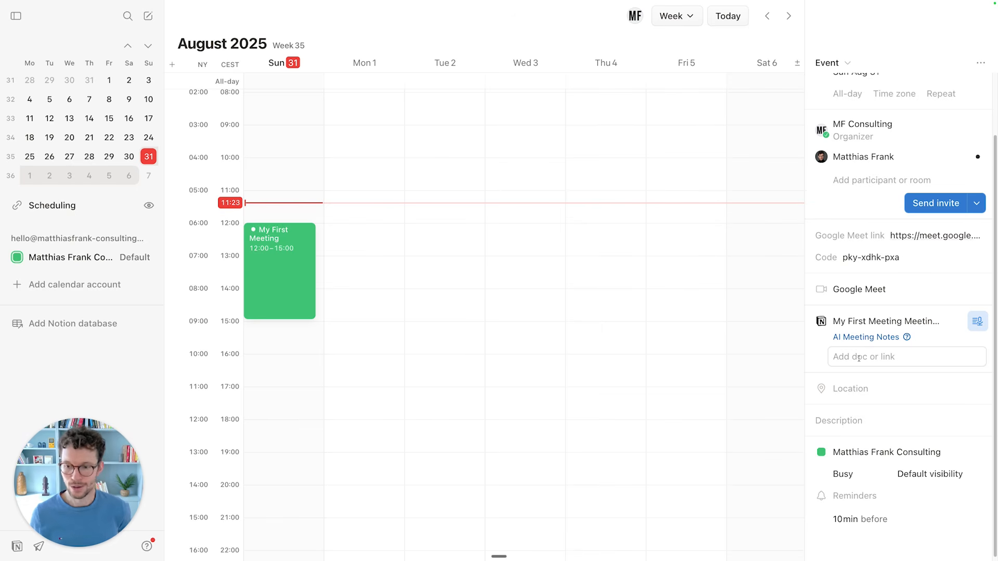
pyautogui.scroll(-1, 859, 358)
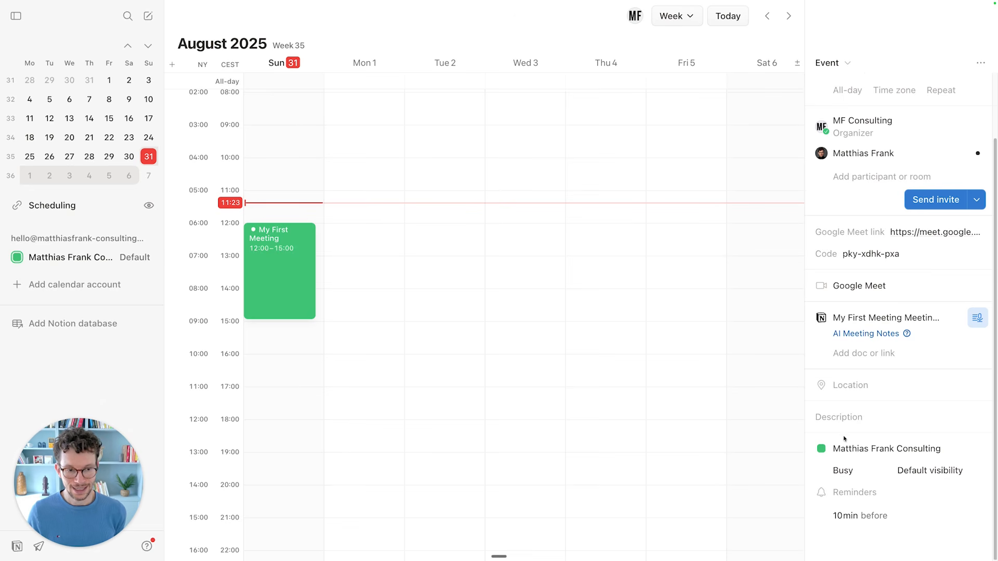
pyautogui.click(848, 418)
pyautogui.scroll(-1, 868, 436)
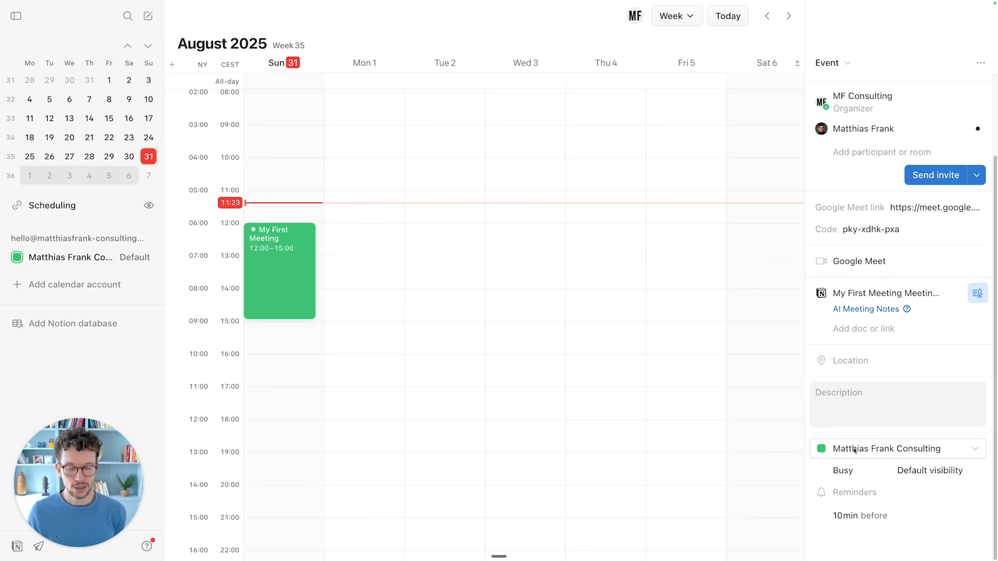
pyautogui.click(881, 452)
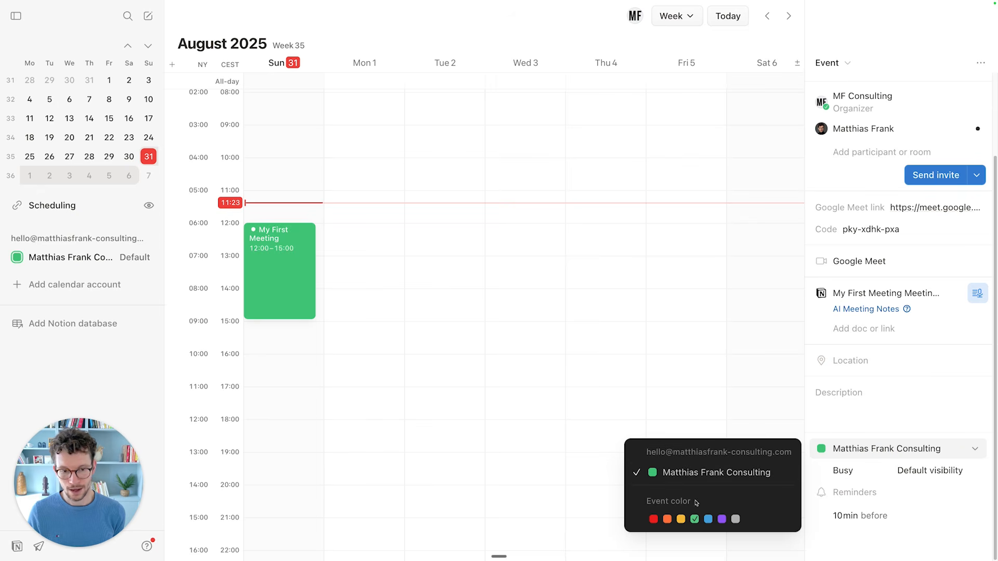
pyautogui.click(868, 530)
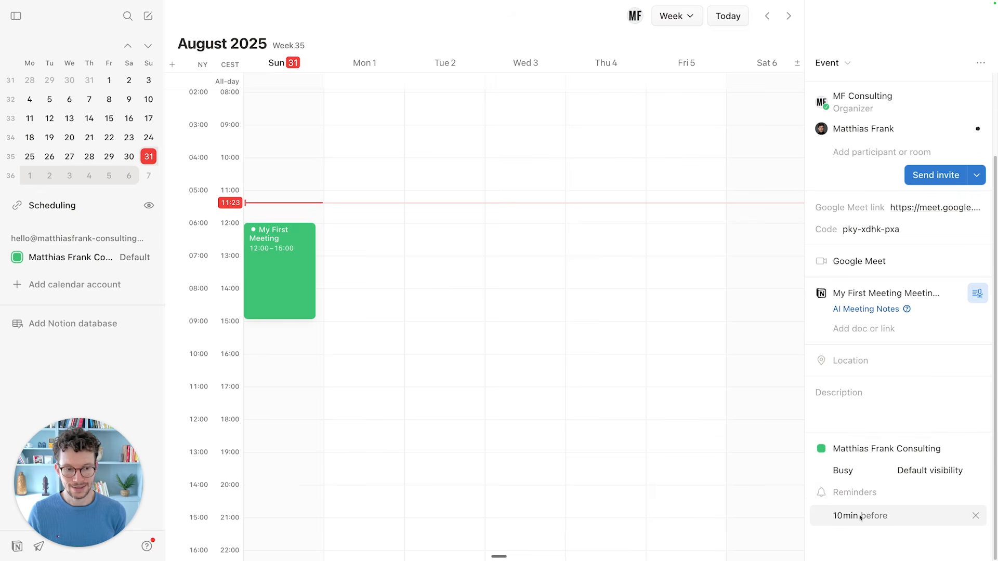
pyautogui.scroll(3, 906, 486)
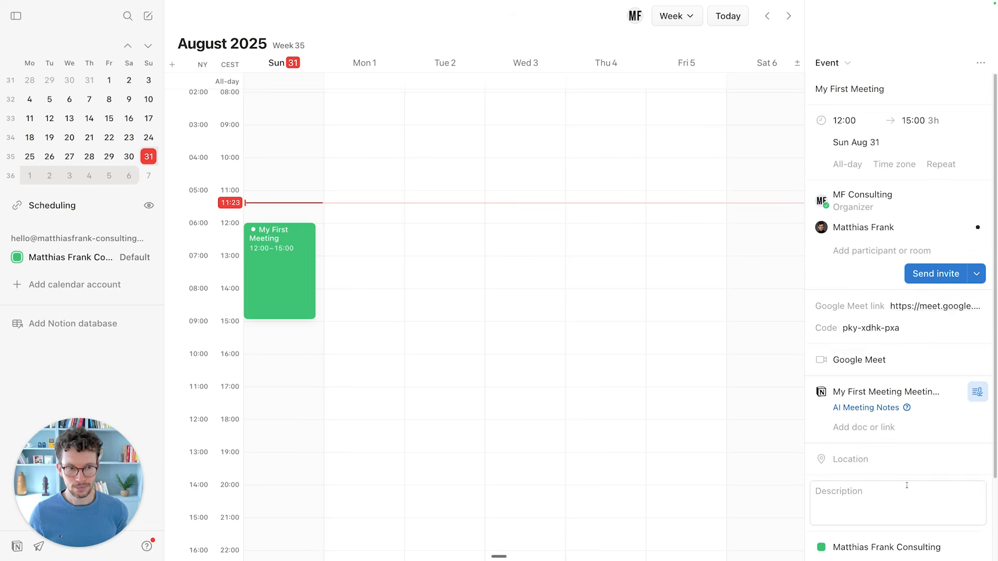
# Send the My First Meeting invite and open its meeting notes page in Notion.
pyautogui.click(923, 277)
pyautogui.scroll(-3, 884, 312)
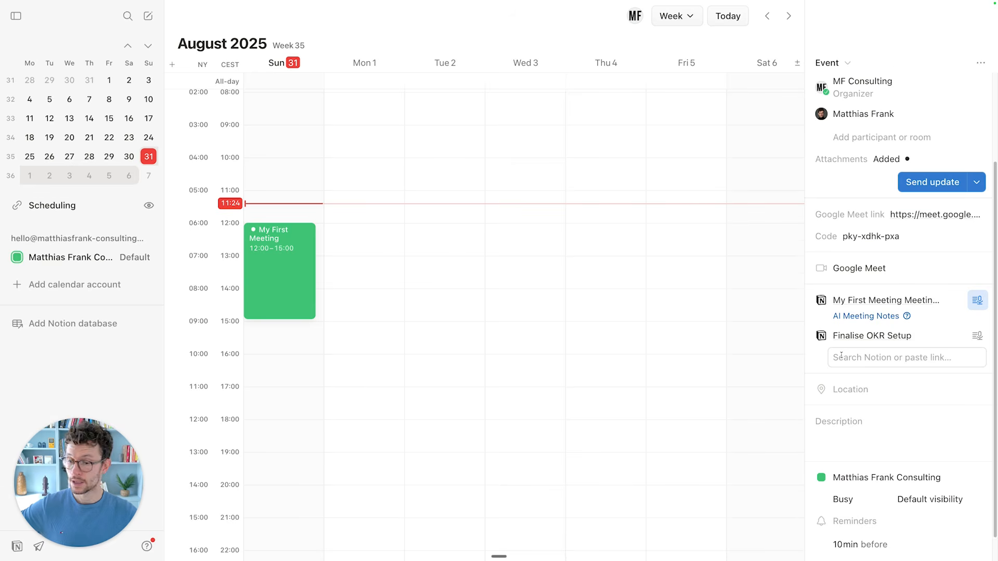
pyautogui.scroll(2, 844, 357)
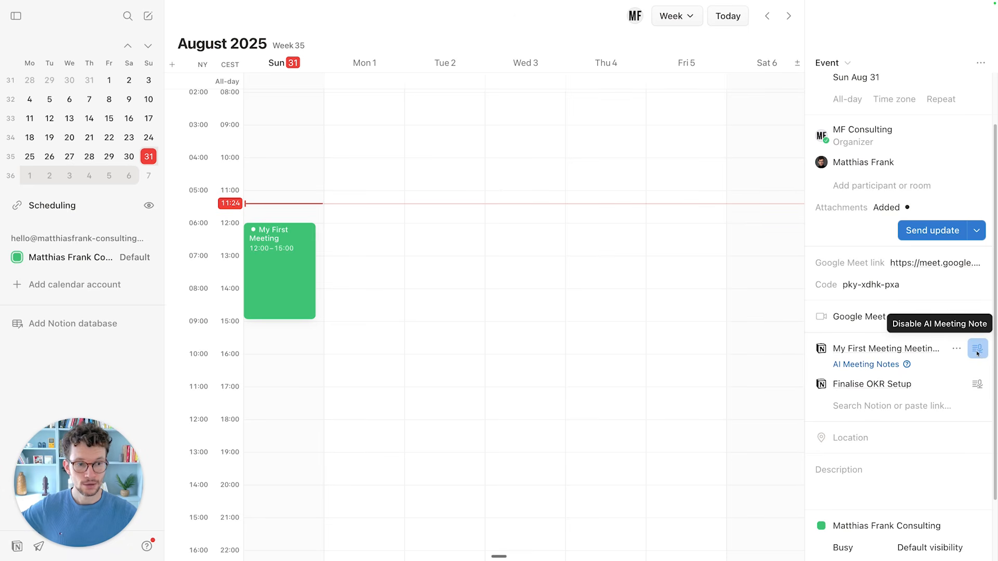
pyautogui.click(894, 350)
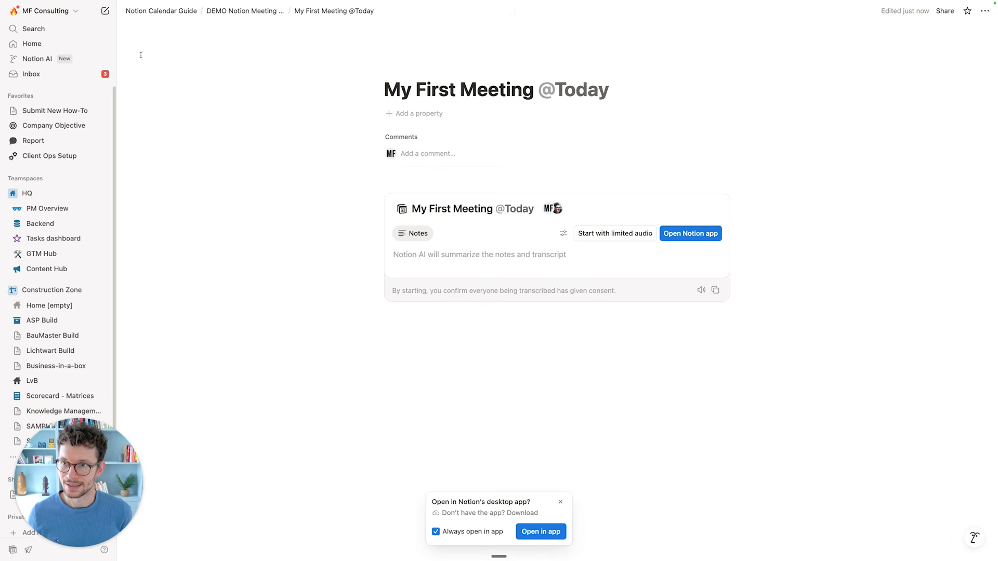
# Hide the Notion page sidebar, start limited-audio transcription, then return to the calendar's Monday 1 September.
pyautogui.click(90, 11)
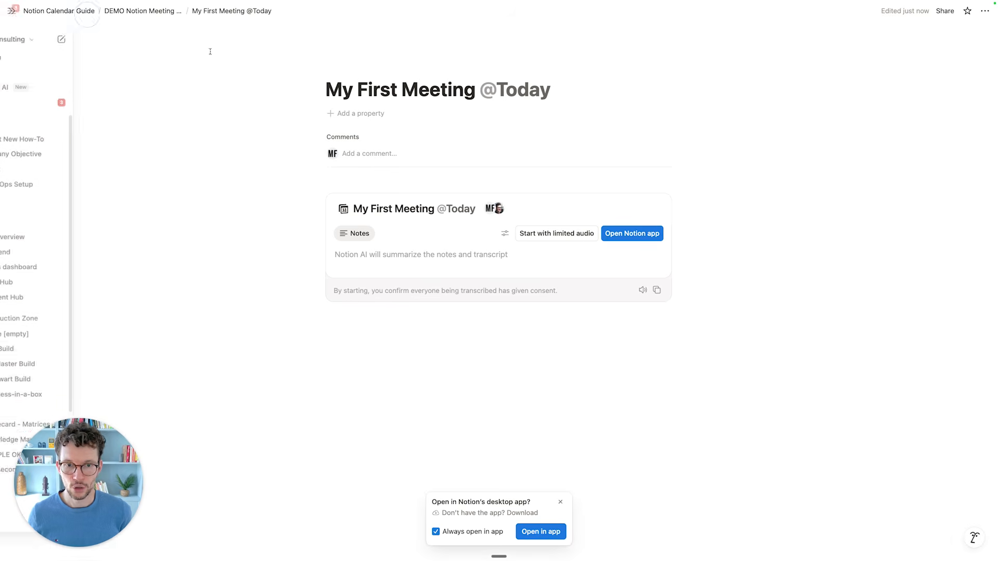
pyautogui.click(555, 240)
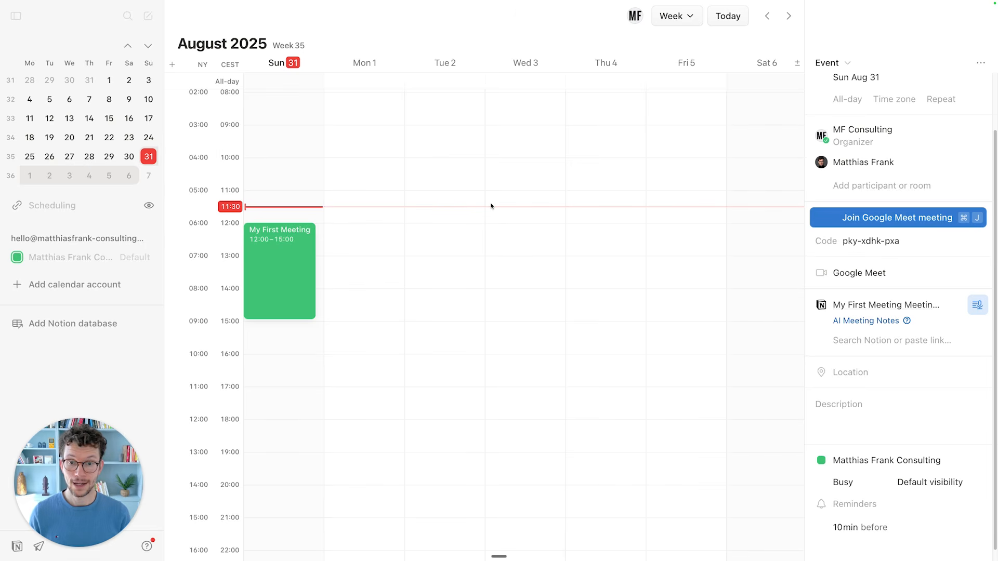
pyautogui.click(376, 227)
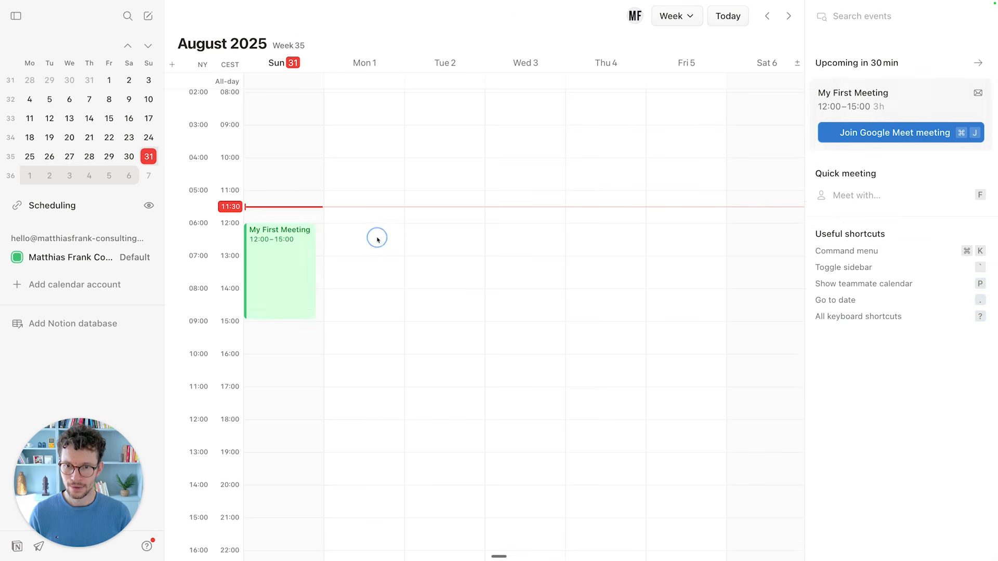
pyautogui.click(378, 242)
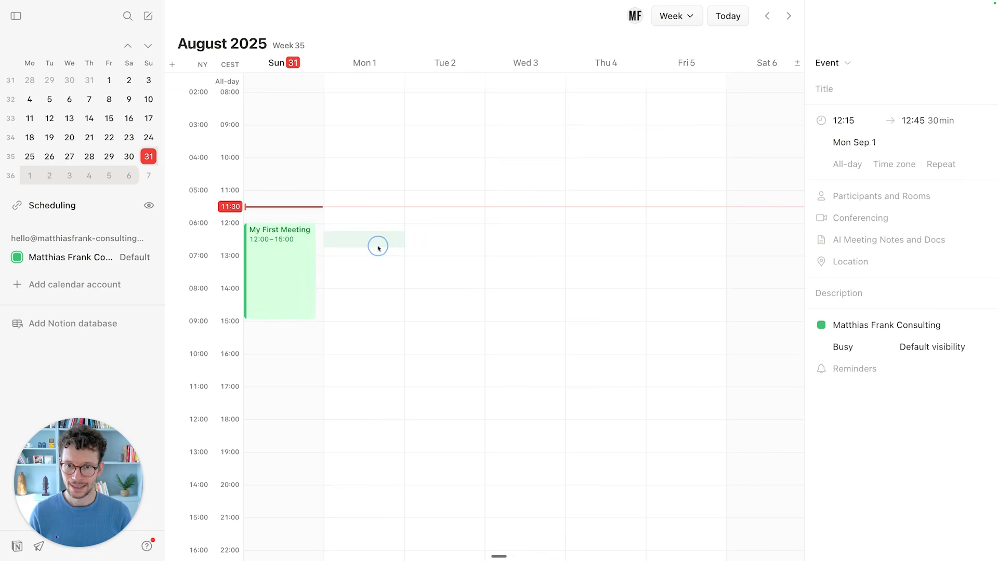
pyautogui.click(844, 67)
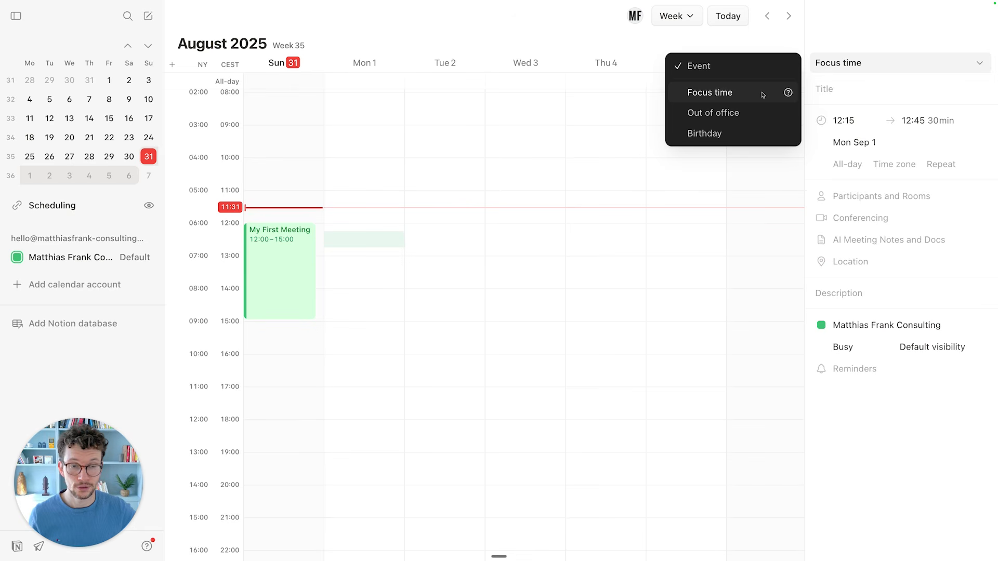
pyautogui.moveTo(786, 93)
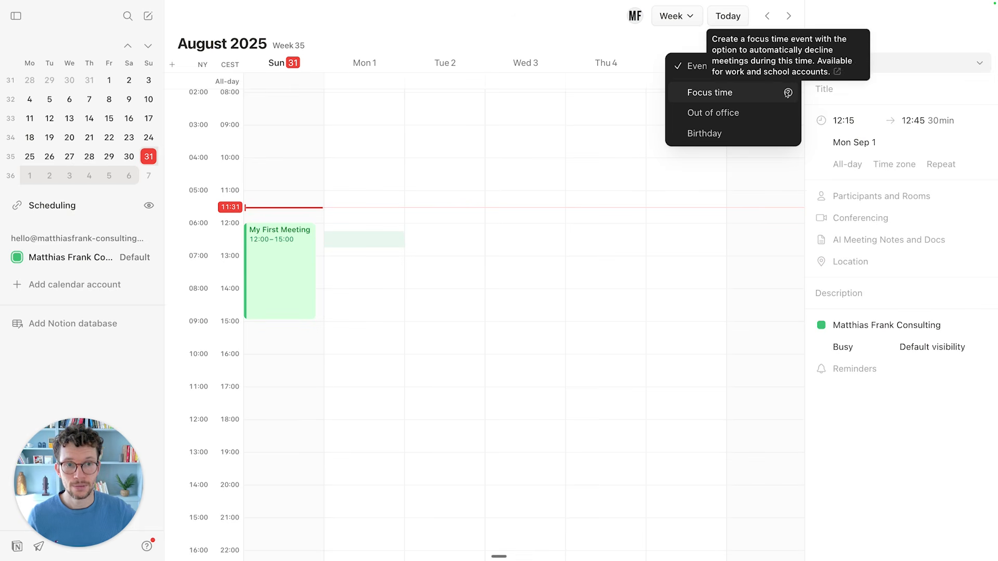
pyautogui.moveTo(785, 113)
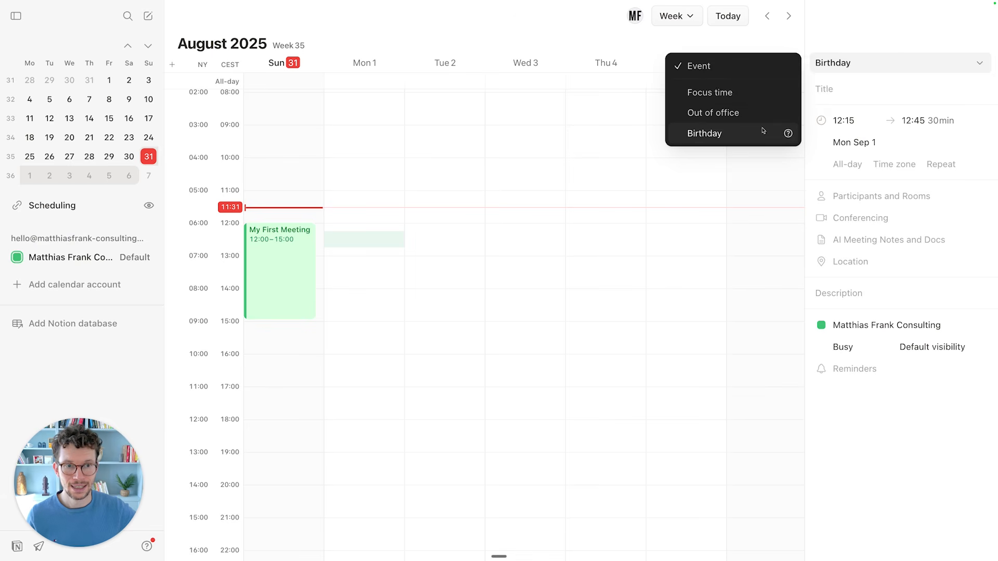
pyautogui.moveTo(787, 133)
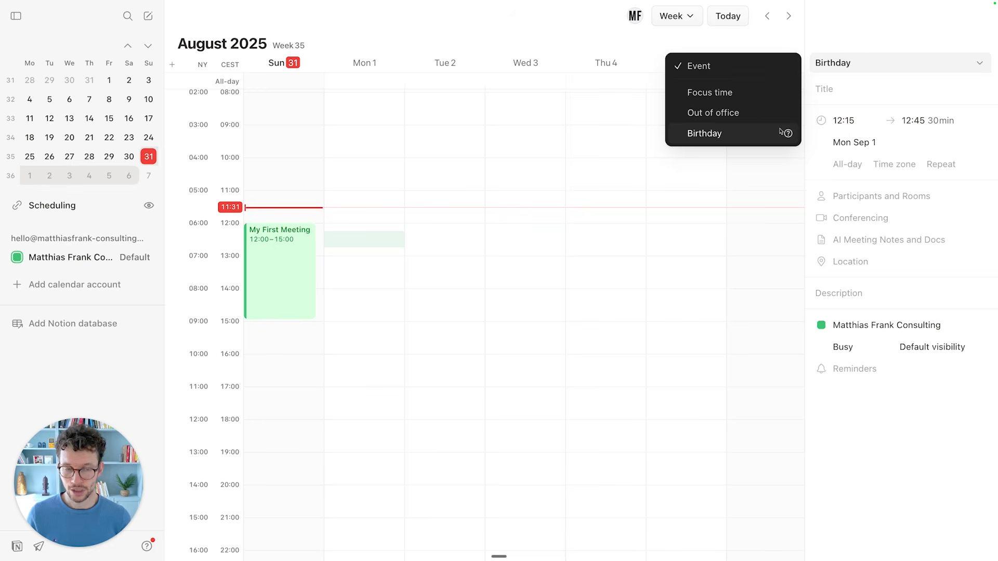
pyautogui.click(526, 298)
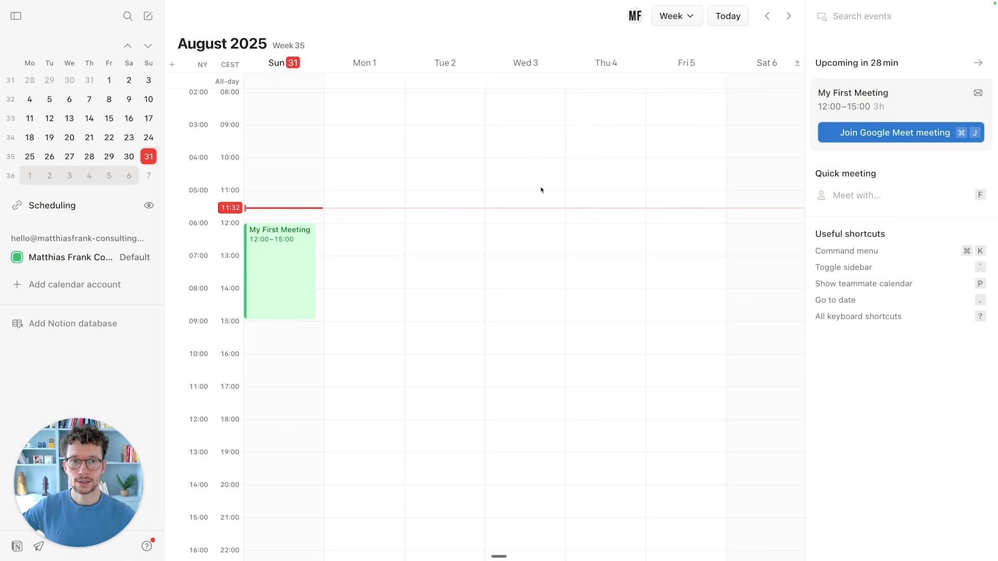
pyautogui.click(688, 23)
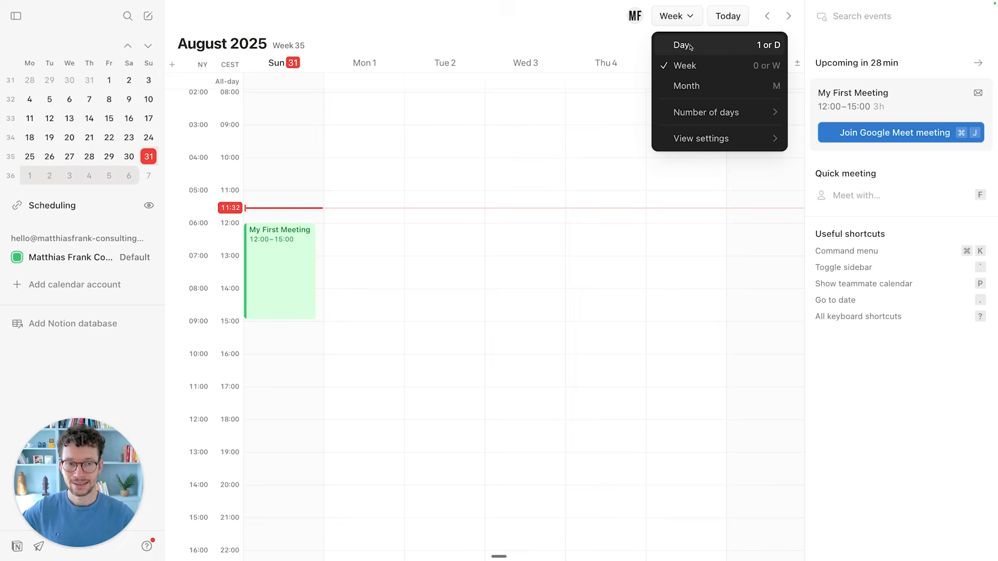
pyautogui.moveTo(691, 115)
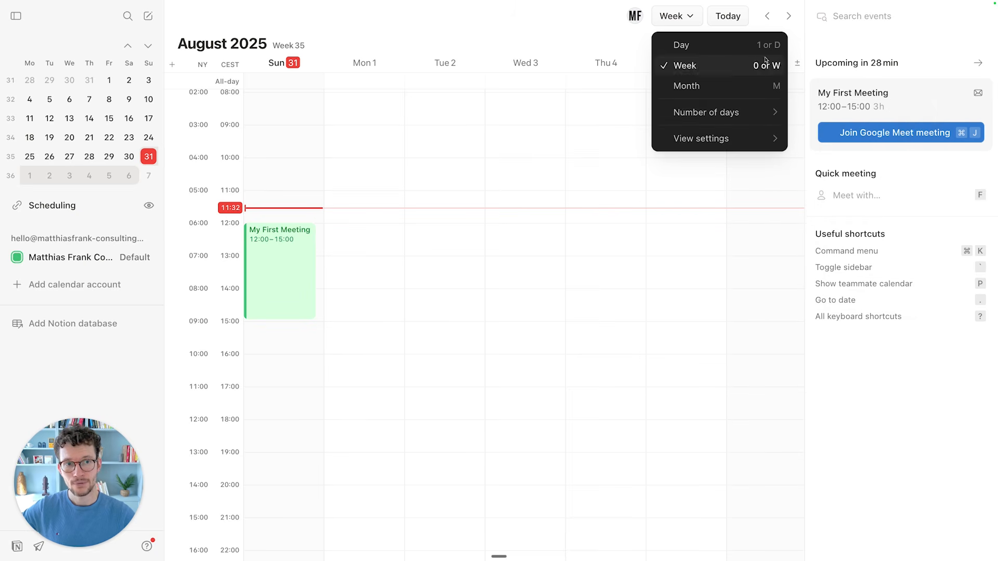
pyautogui.click(567, 223)
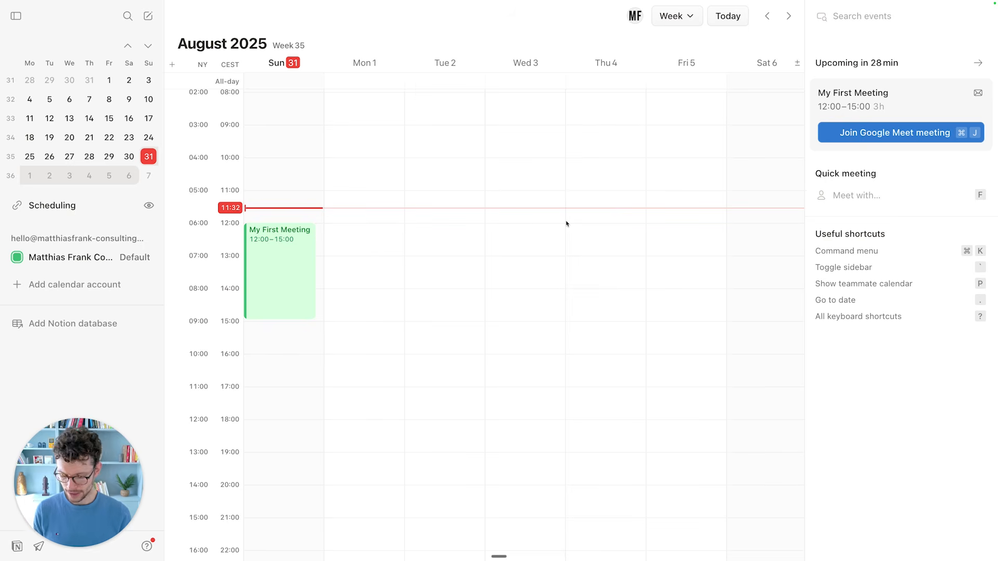
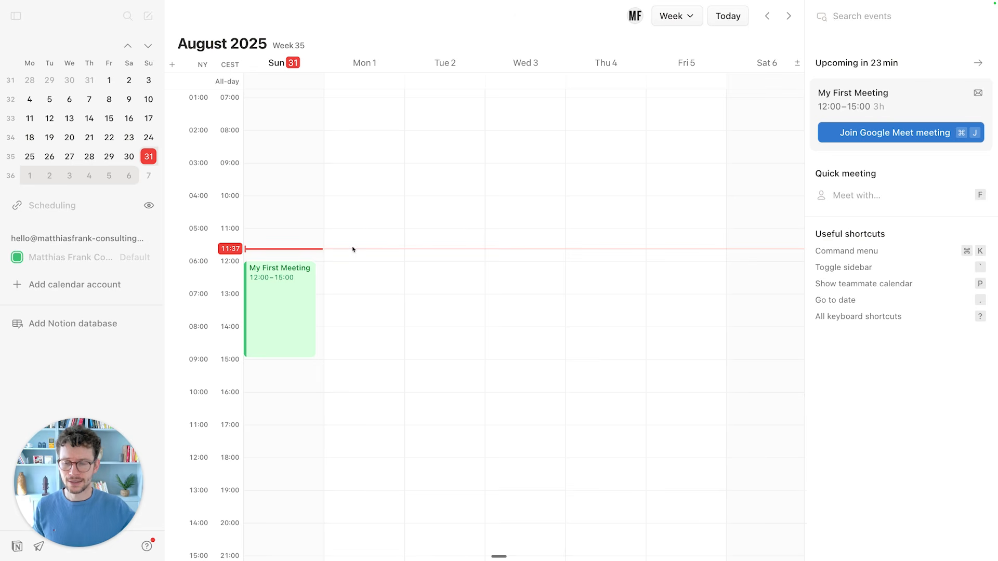
# Check My First Meeting's details, deselect it, and switch to the Notion tasks page with Ctrl+Tab.
pyautogui.click(301, 286)
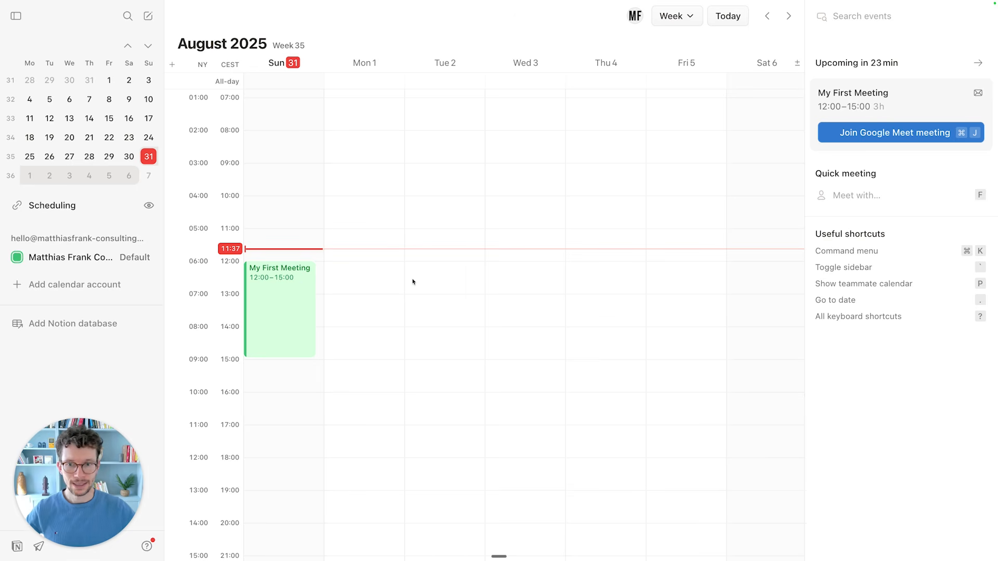
pyautogui.click(315, 294)
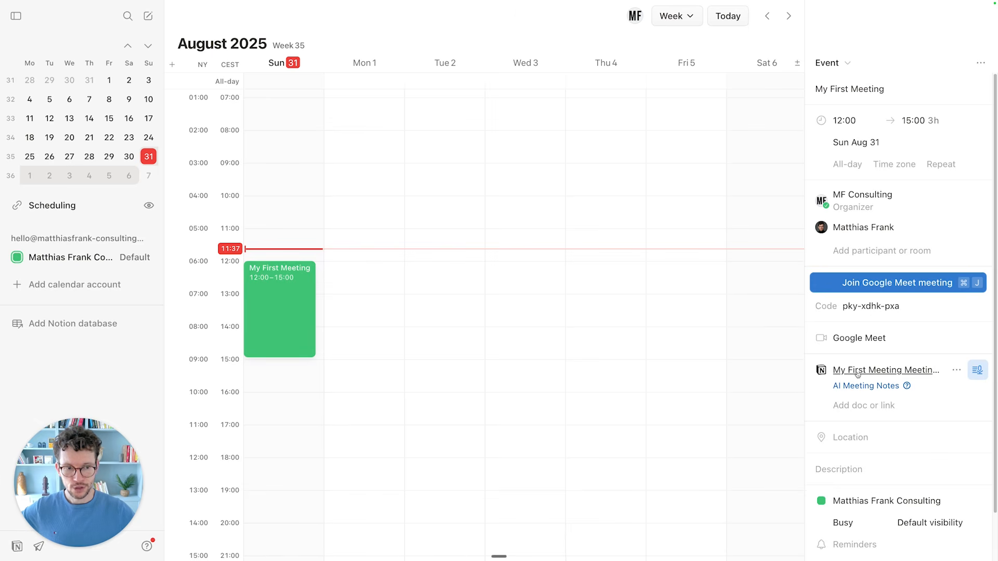
pyautogui.click(486, 404)
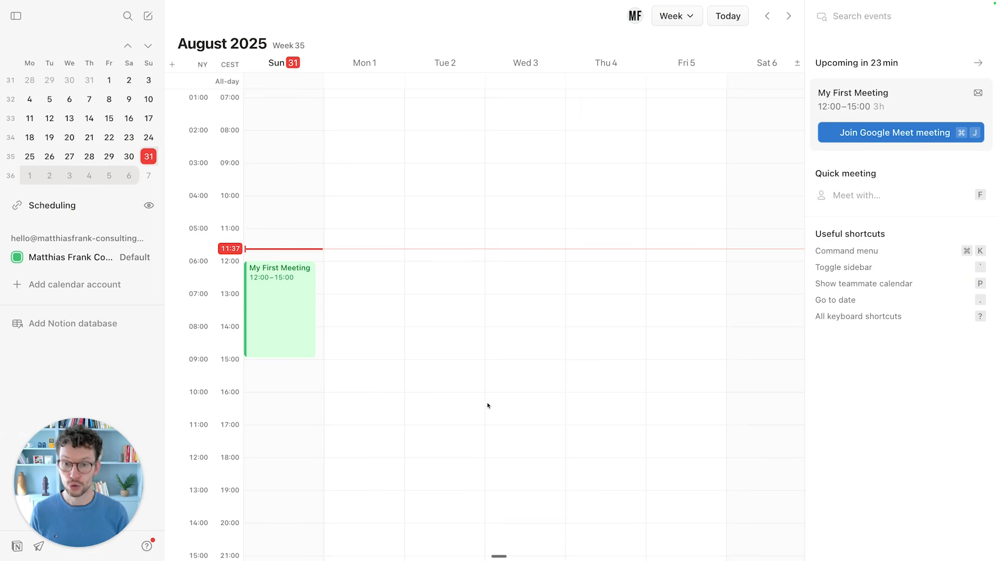
pyautogui.hotkey('ctrl', 'Tab')
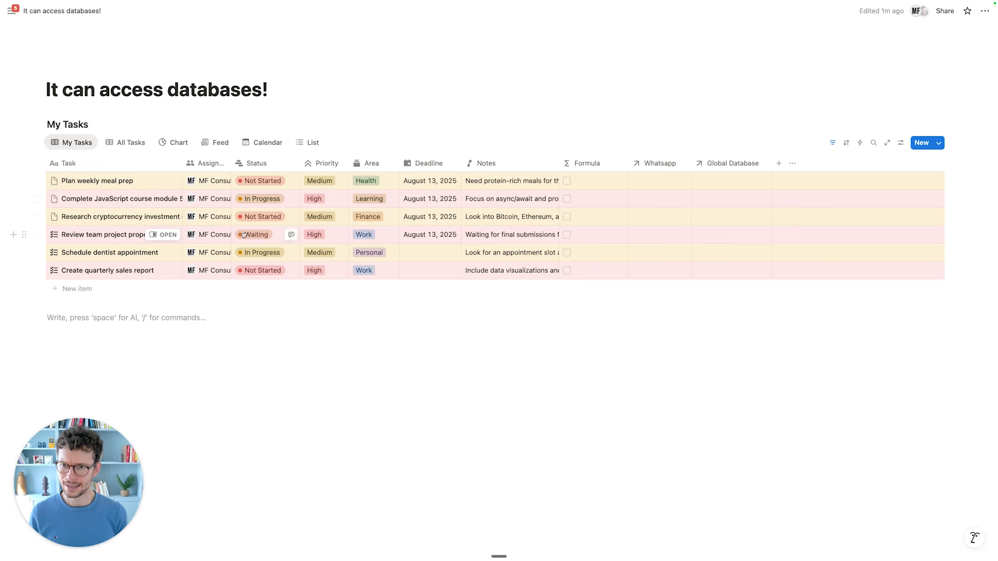
# Return to the filtered My Tasks view and set it to be managed in Notion Calendar.
pyautogui.click(125, 143)
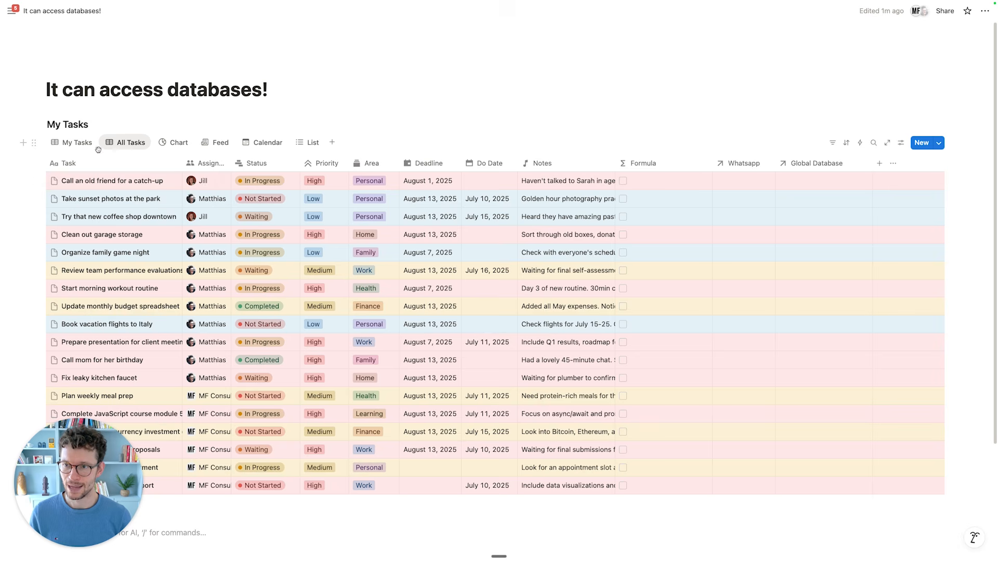
pyautogui.click(73, 143)
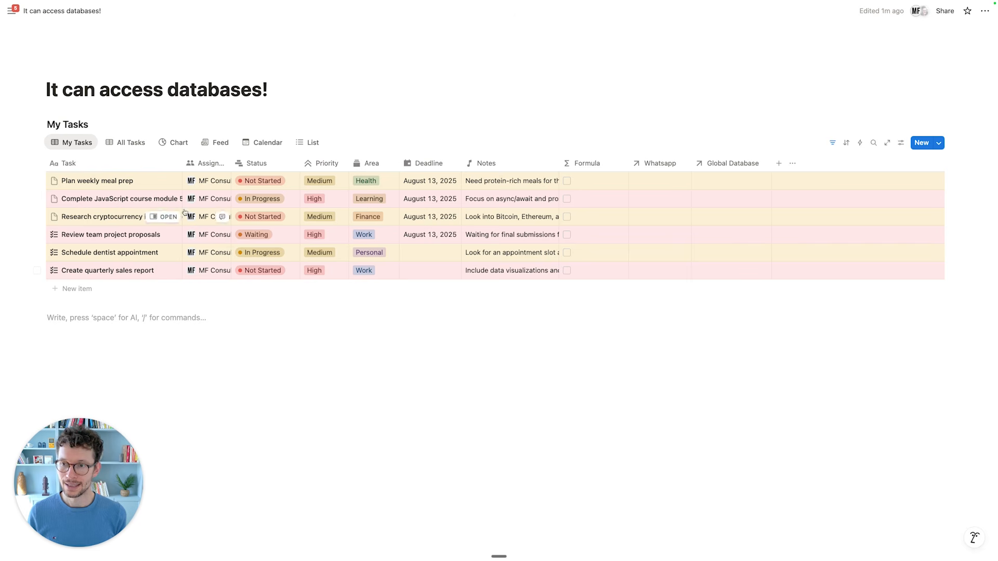
pyautogui.click(80, 146)
pyautogui.rightClick(79, 145)
pyautogui.press('Escape')
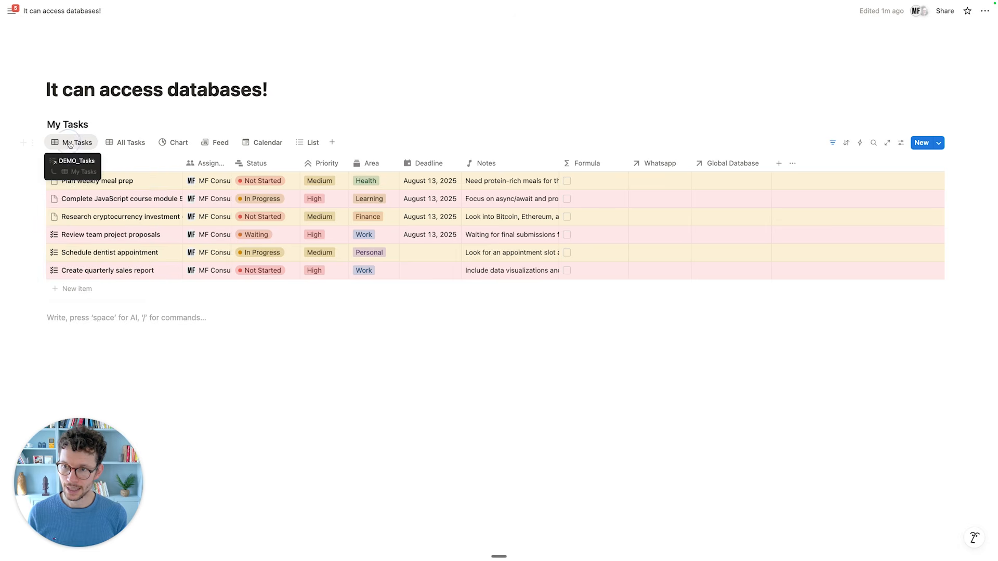
pyautogui.click(75, 143)
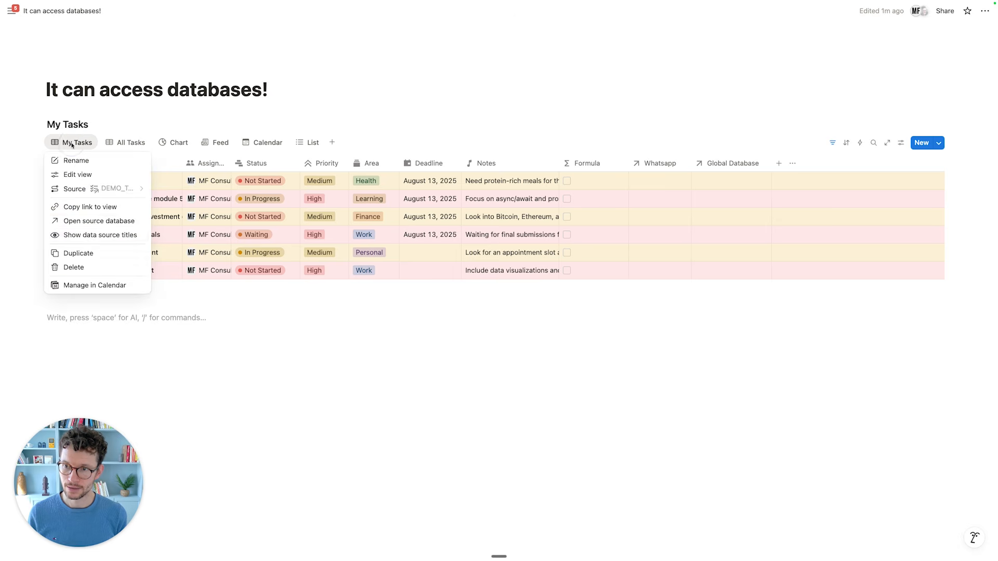
pyautogui.click(91, 290)
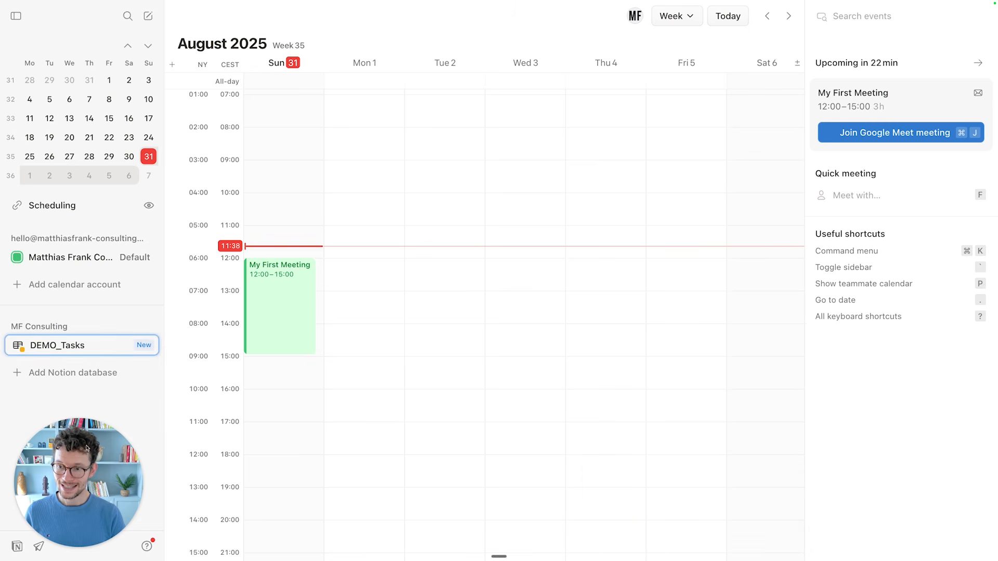
# Focus the Notion Calendar sidebar, then switch back to the Notion My Tasks page.
pyautogui.moveTo(517, 433); pyautogui.dragTo(942, 466)
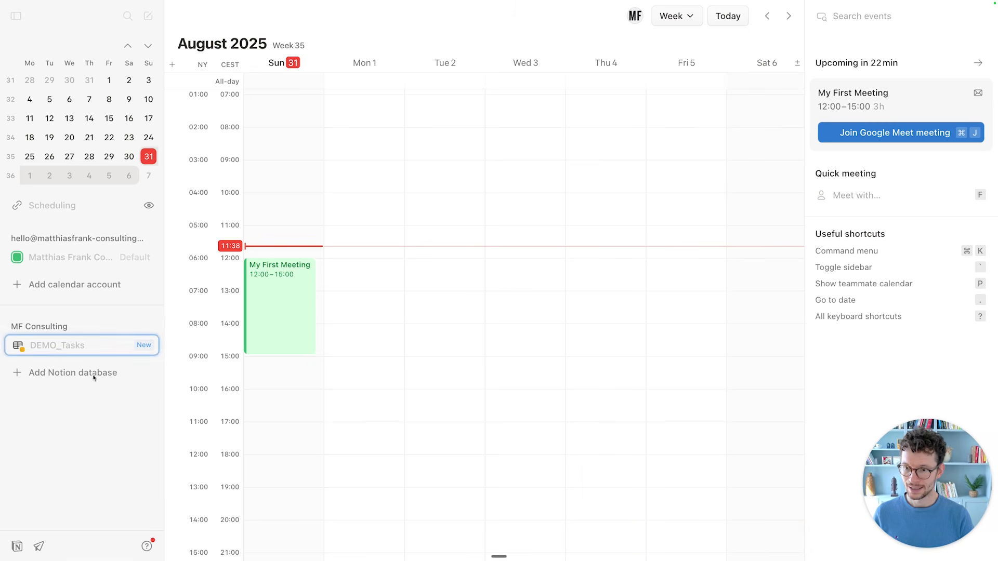
pyautogui.click(102, 411)
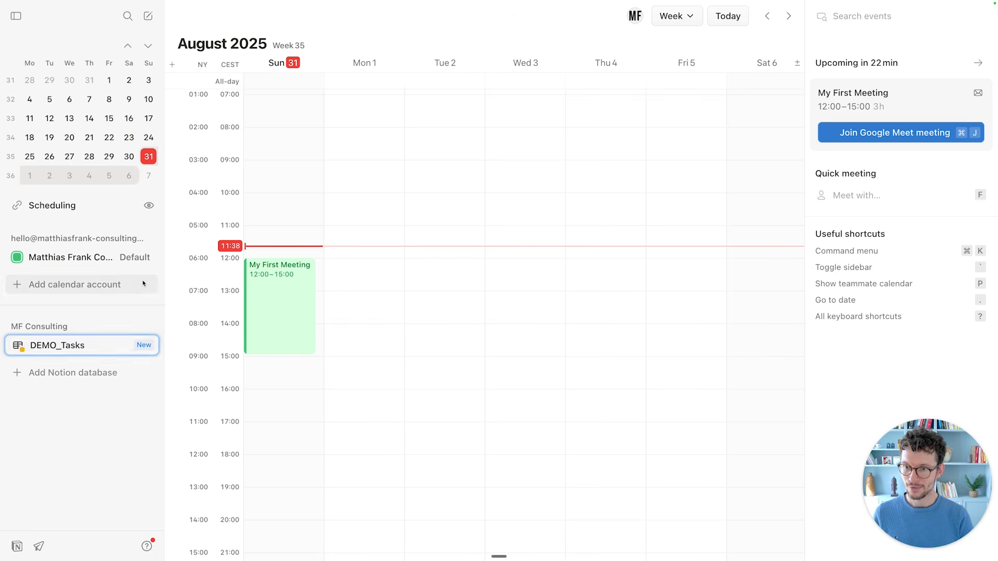
pyautogui.click(128, 411)
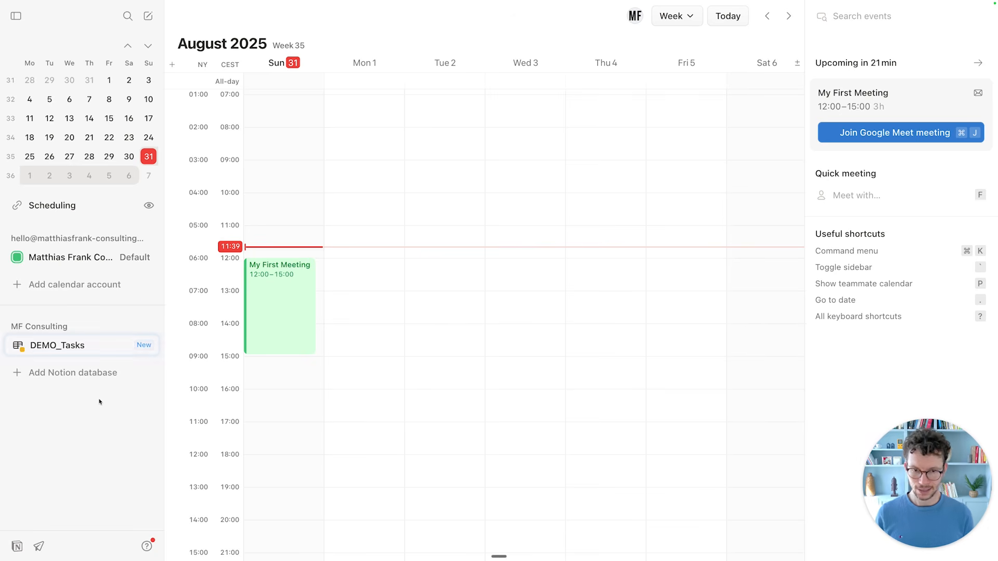
pyautogui.hotkey('ctrl', 'Tab')
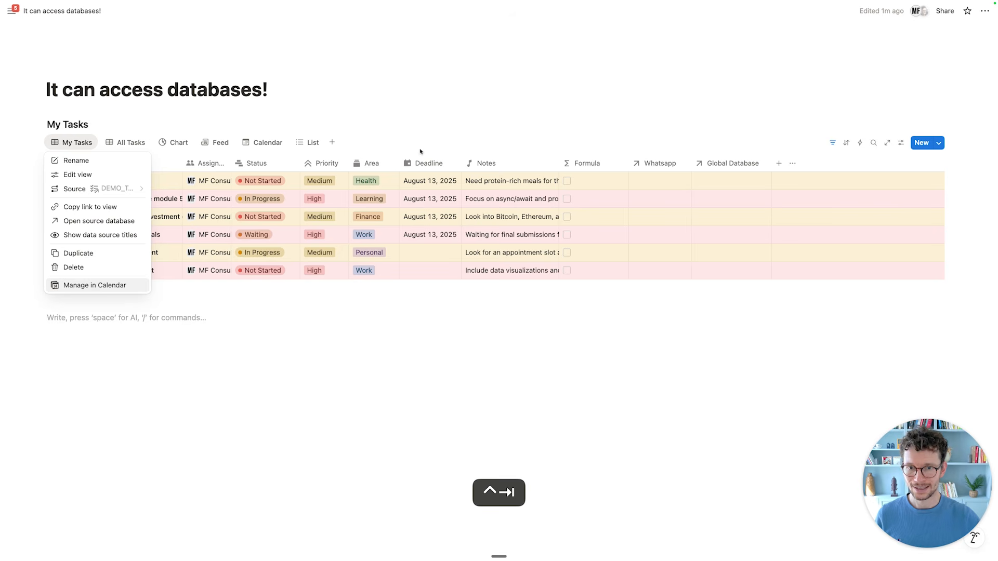
# Set Plan weekly meal prep's deadline to August 31 and the JavaScript course's to September 1.
pyautogui.click(427, 183)
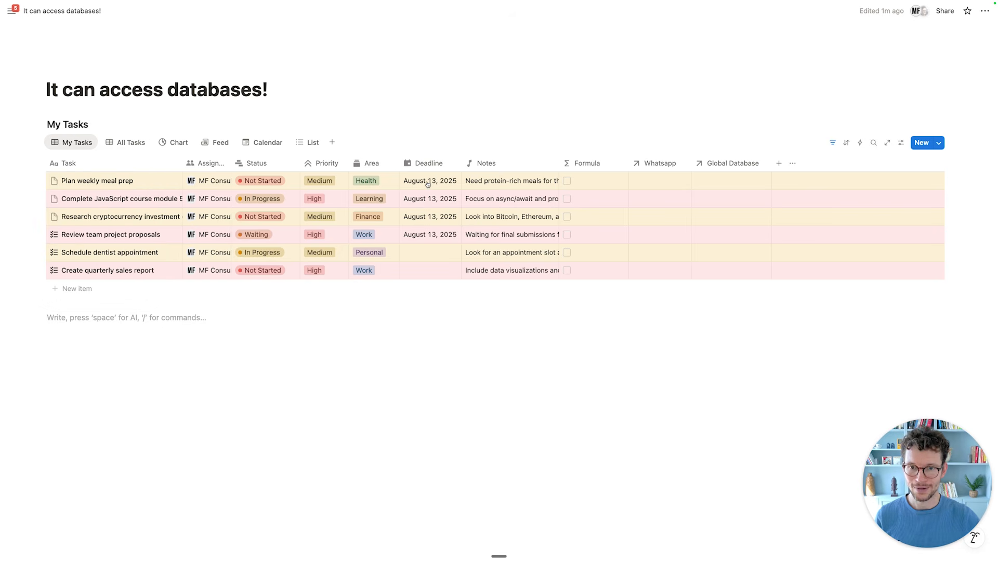
pyautogui.click(428, 183)
pyautogui.click(412, 327)
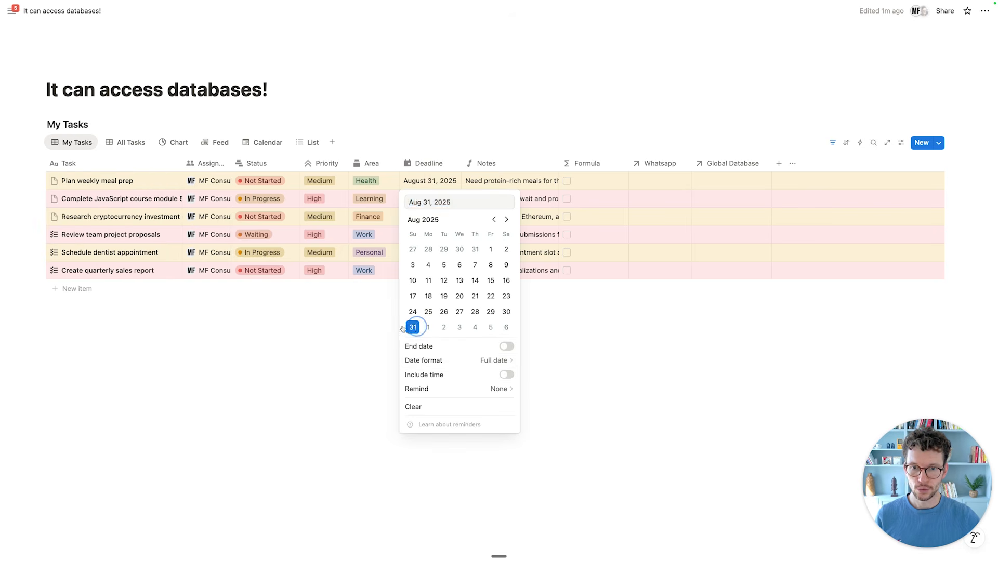
pyautogui.click(435, 198)
pyautogui.click(434, 199)
pyautogui.click(428, 345)
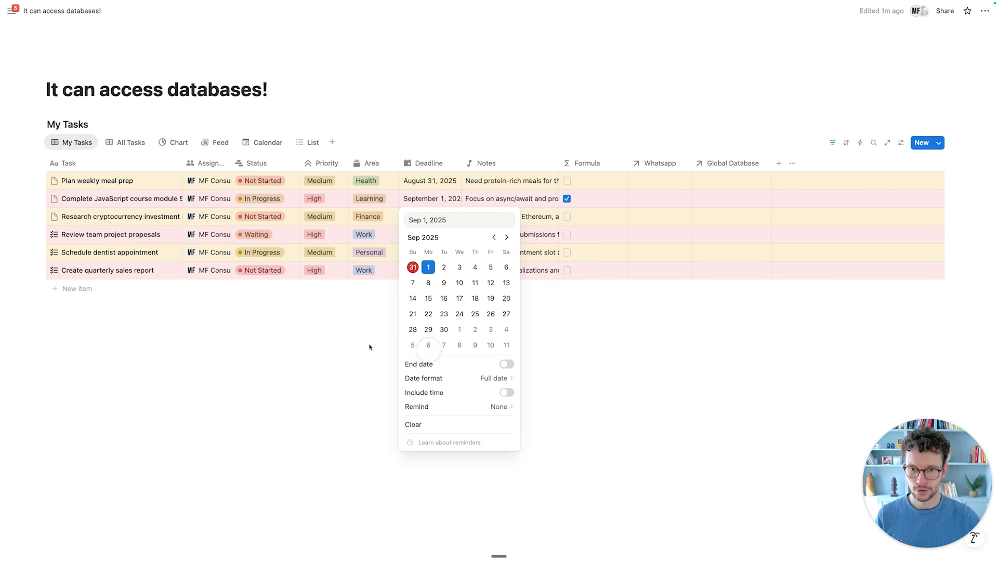
# Set the cryptocurrency research task's deadline to September 2.
pyautogui.click(370, 348)
pyautogui.click(424, 218)
pyautogui.click(442, 364)
pyautogui.click(409, 361)
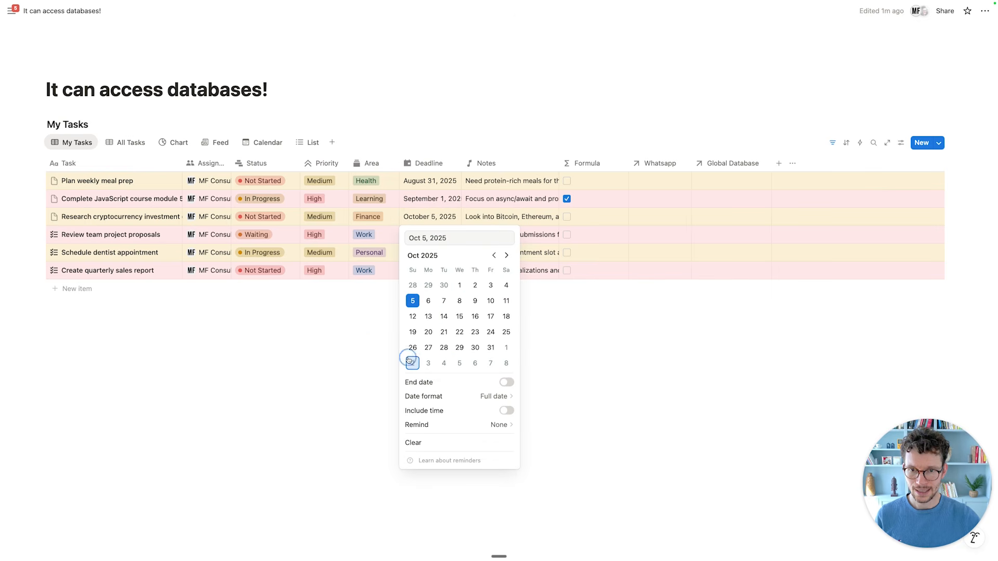
pyautogui.click(494, 255)
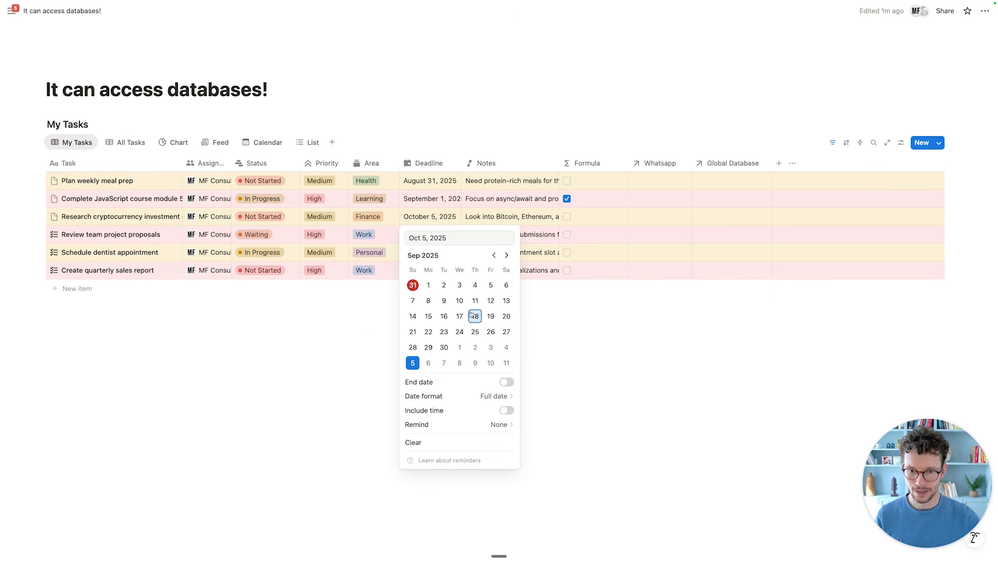
pyautogui.click(444, 363)
pyautogui.click(493, 255)
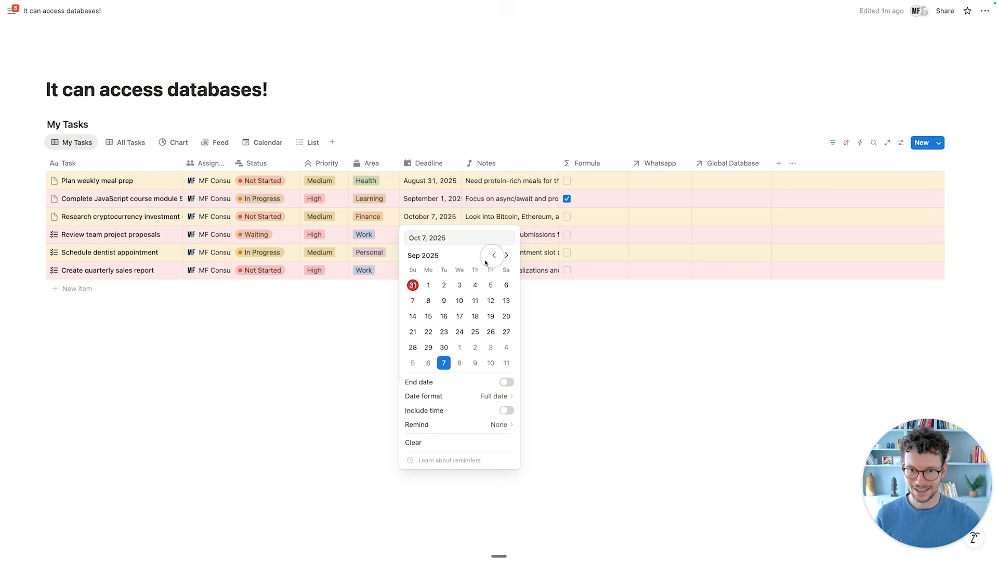
pyautogui.click(444, 285)
pyautogui.click(350, 318)
# Set Review team project proposals' deadline to August 31, then switch back to Notion Calendar.
pyautogui.click(410, 234)
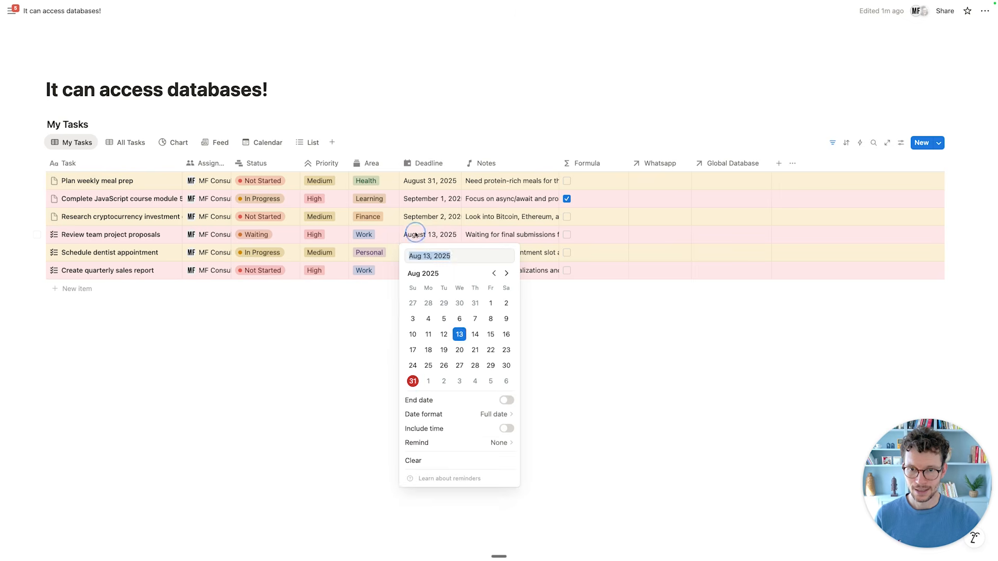
pyautogui.click(410, 381)
pyautogui.click(341, 346)
pyautogui.click(420, 348)
pyautogui.hotkey('ctrl', 'Tab')
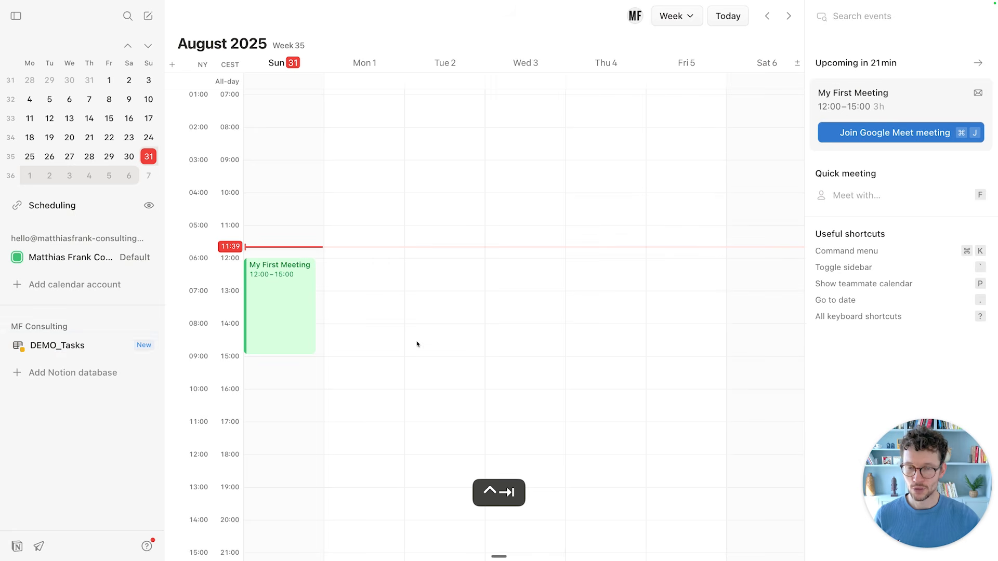
# Move Complete JavaScript course module 5 from the all-day row to Monday 1 September, 08:45–12:30.
pyautogui.scroll(3, 393, 275)
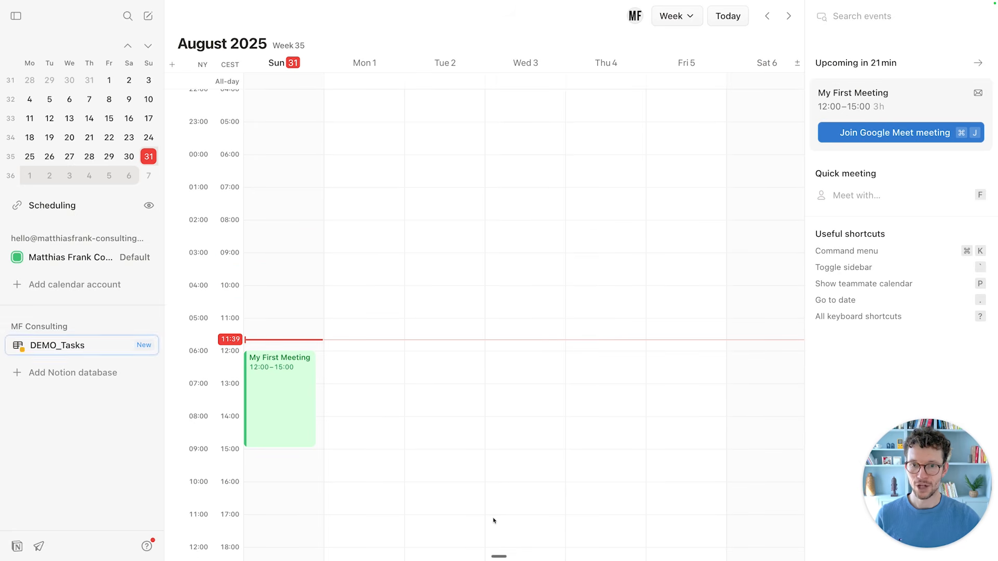
pyautogui.scroll(-3, 491, 512)
pyautogui.click(435, 298)
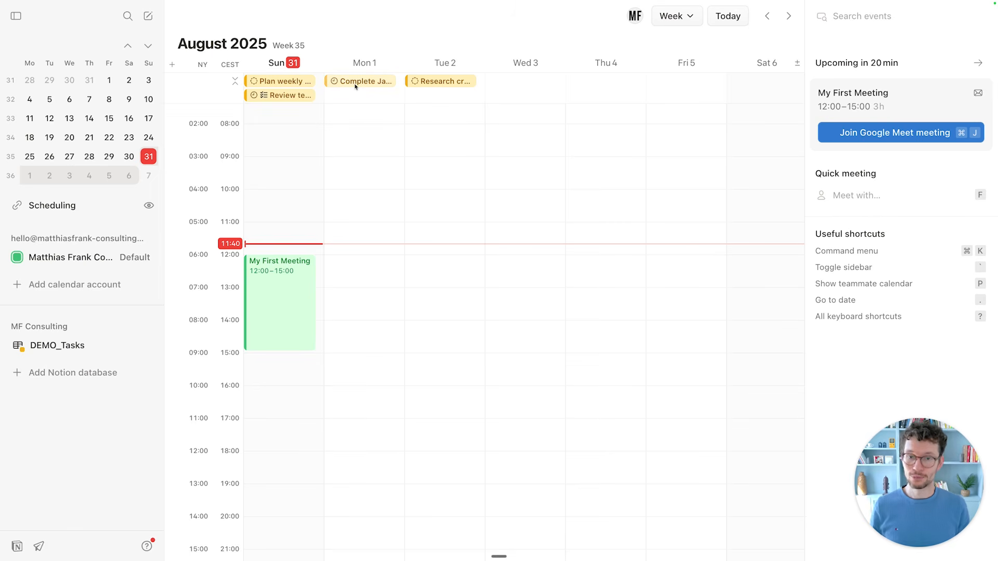
pyautogui.click(382, 81)
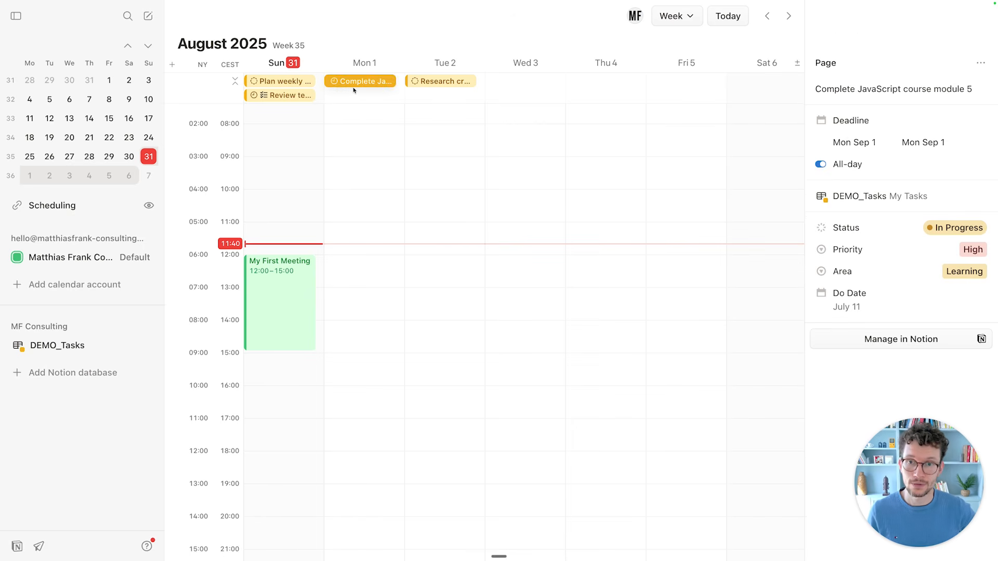
pyautogui.moveTo(358, 85); pyautogui.dragTo(387, 268)
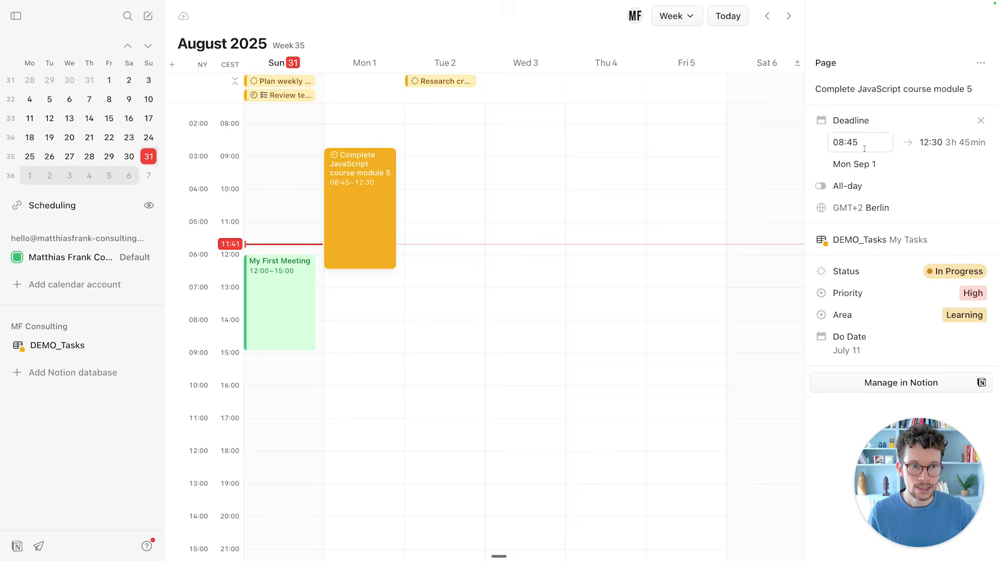
pyautogui.click(445, 302)
# Widen Notion's Deadline column to show the JavaScript task's full September 1, 8:45 AM–12:30 PM range.
pyautogui.hotkey('ctrl', 'Tab')
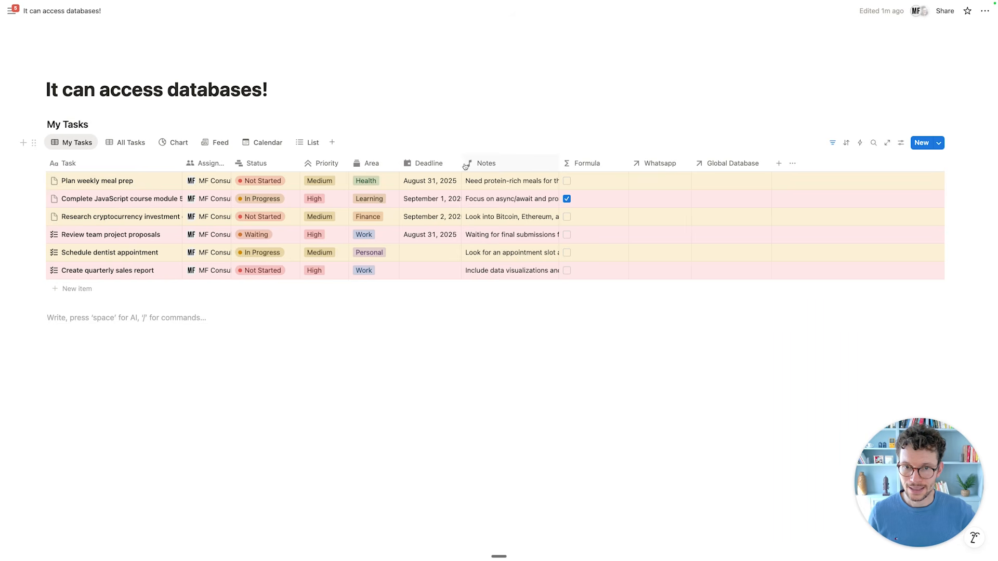
pyautogui.moveTo(462, 164); pyautogui.dragTo(560, 163)
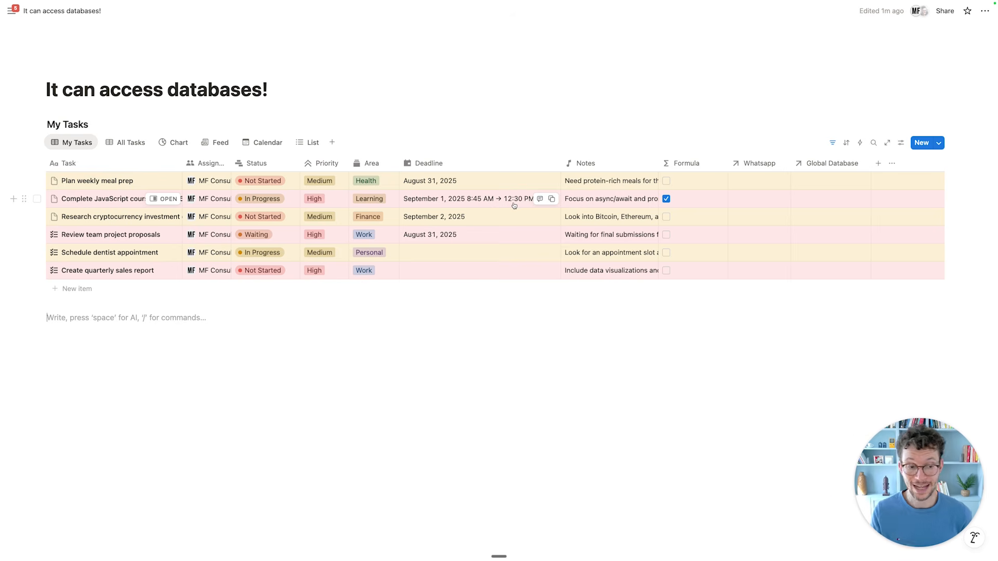
pyautogui.hotkey('ctrl', 'Tab')
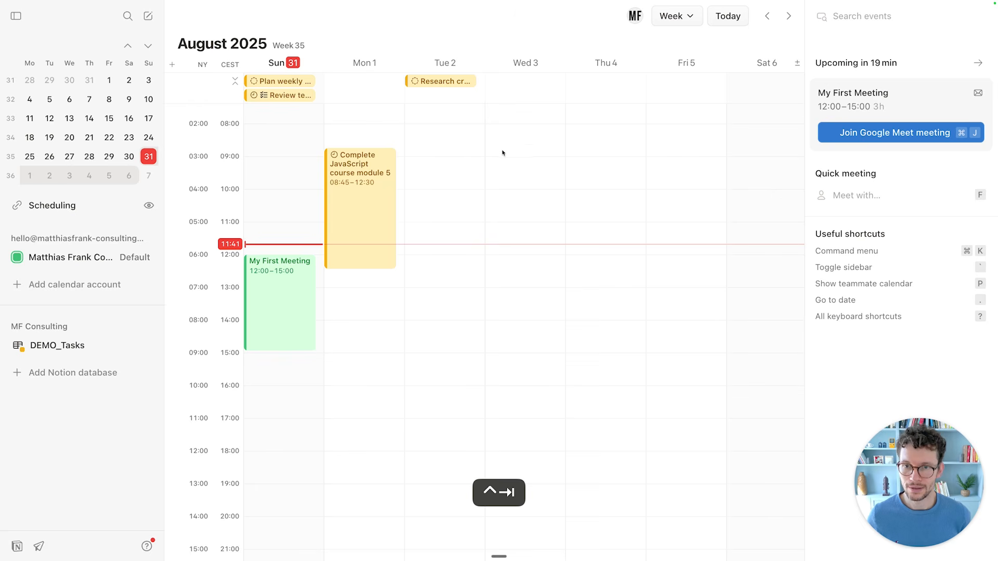
# Move Review team project proposals to Wednesday 3 September, then check the other tasks and Notion's deadline.
pyautogui.moveTo(285, 100); pyautogui.dragTo(561, 105)
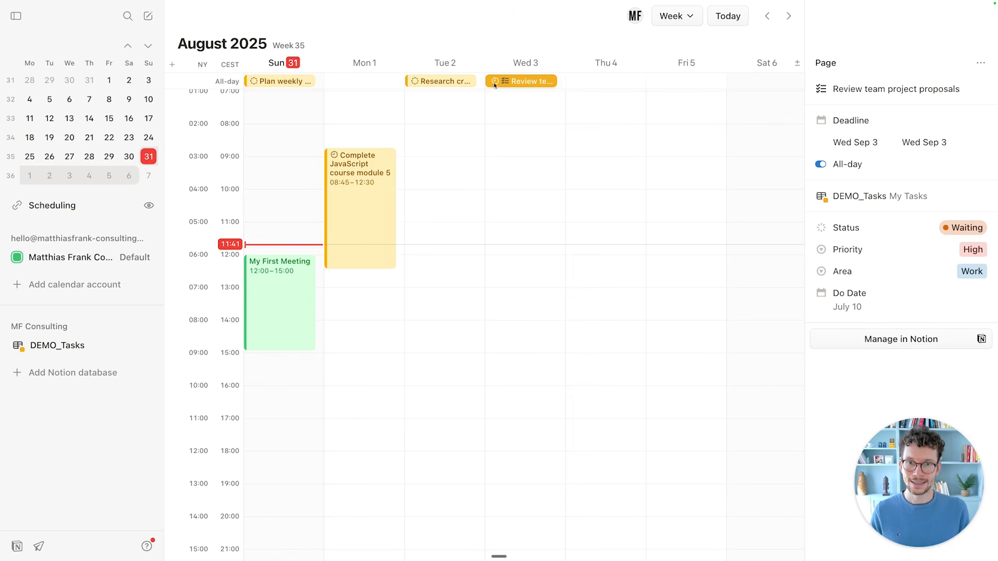
pyautogui.click(419, 84)
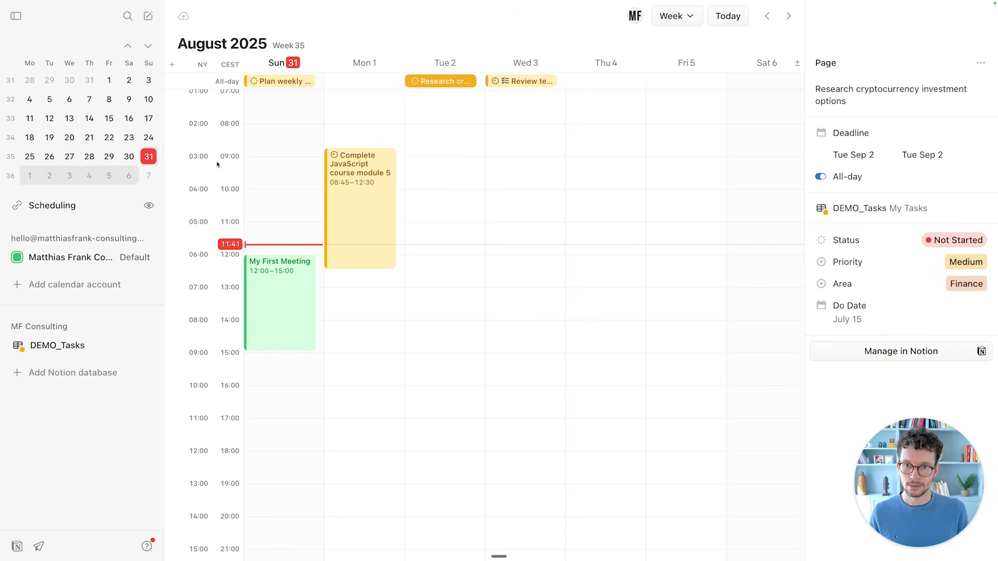
pyautogui.click(336, 157)
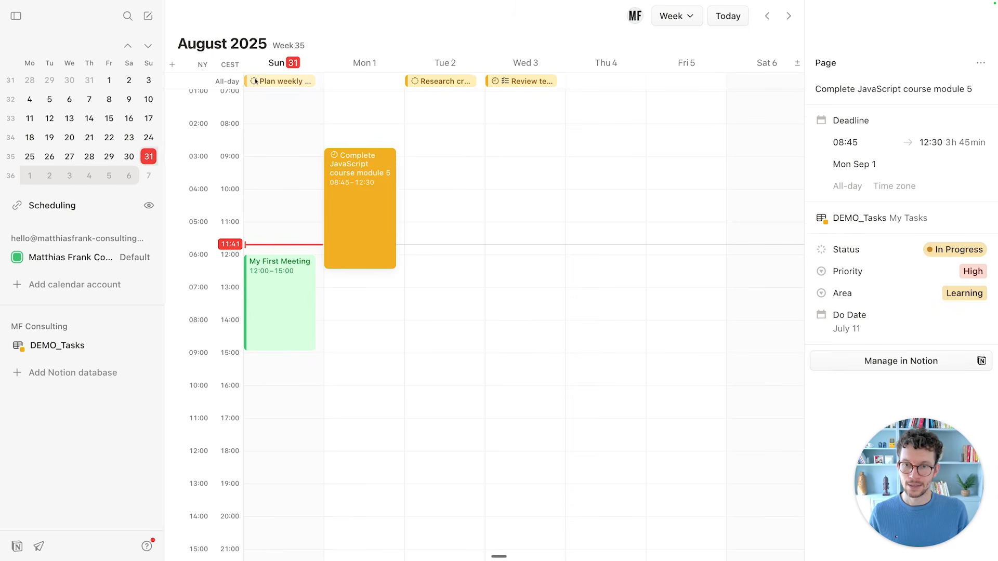
pyautogui.click(255, 82)
pyautogui.press('Escape')
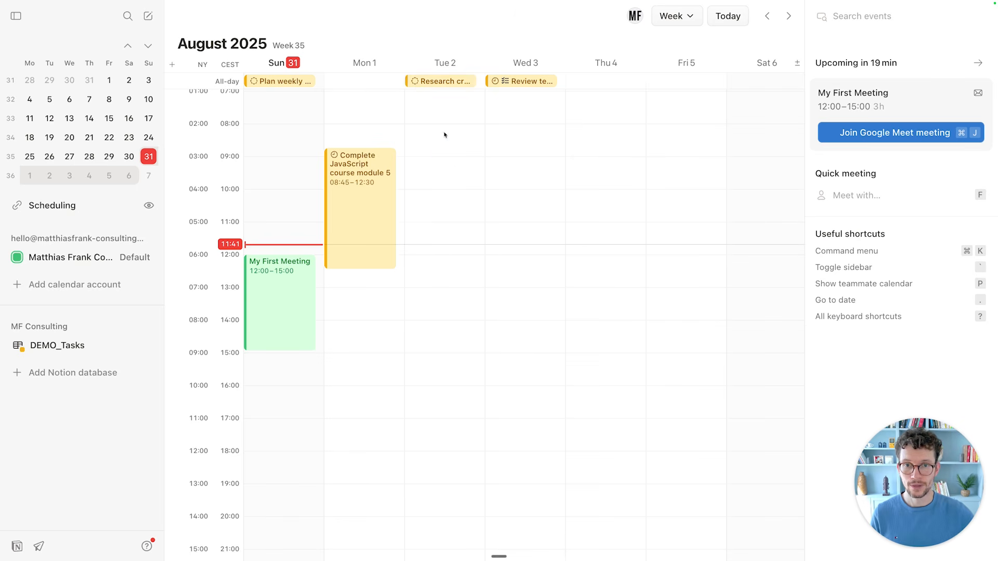
pyautogui.hotkey('ctrl', 'Tab')
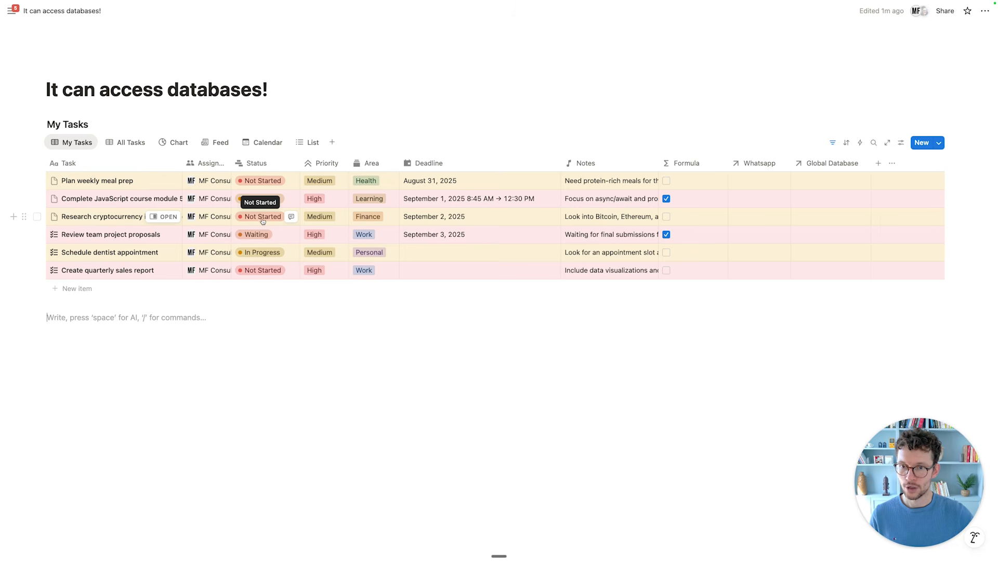
pyautogui.hotkey('ctrl', 'Tab')
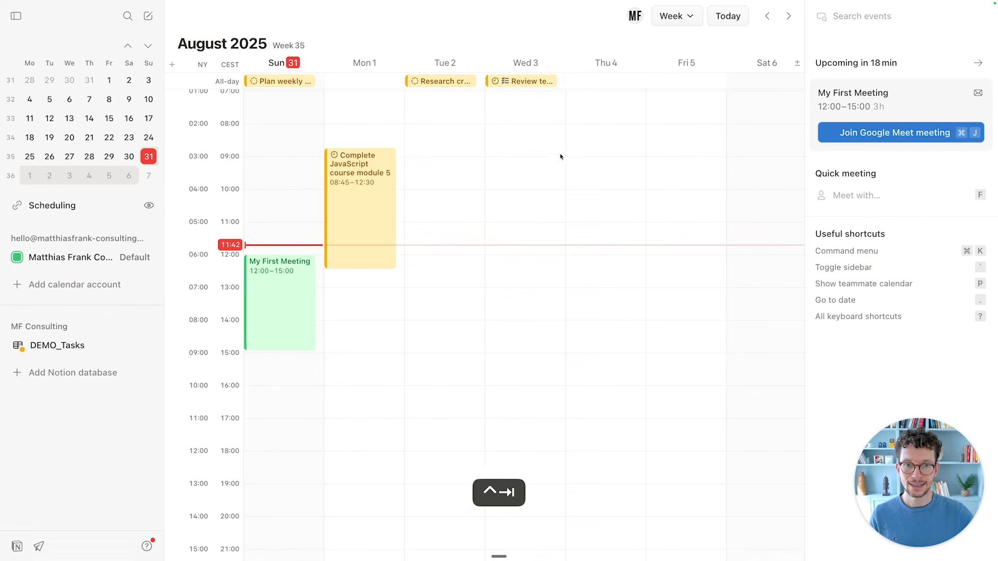
# Mark Review team project proposals as Completed.
pyautogui.click(497, 83)
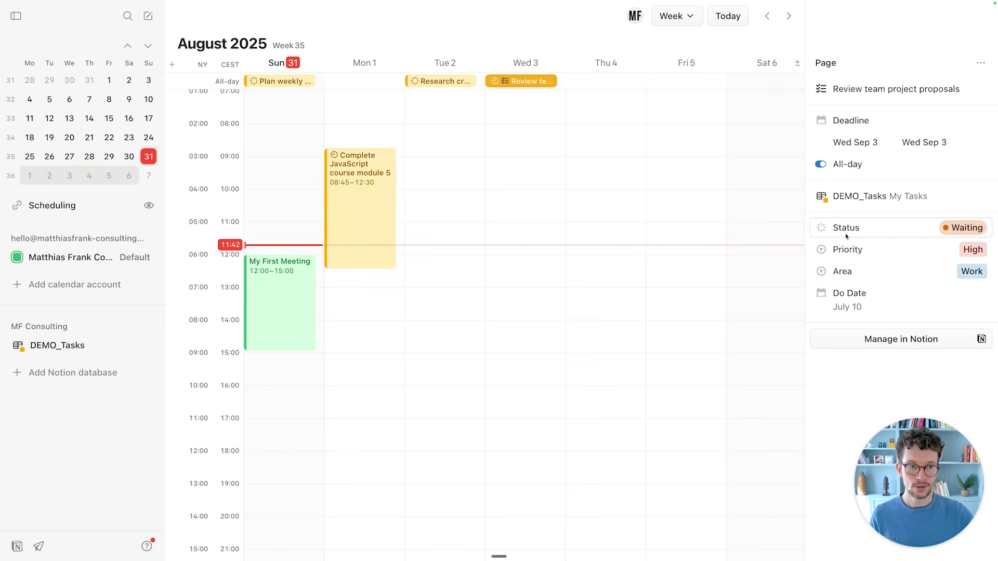
pyautogui.click(873, 229)
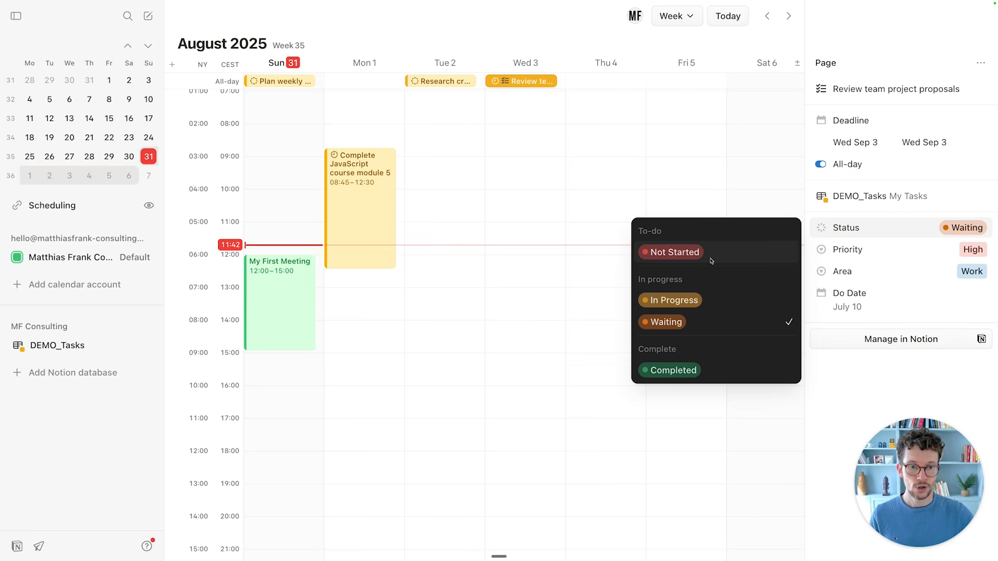
pyautogui.click(674, 370)
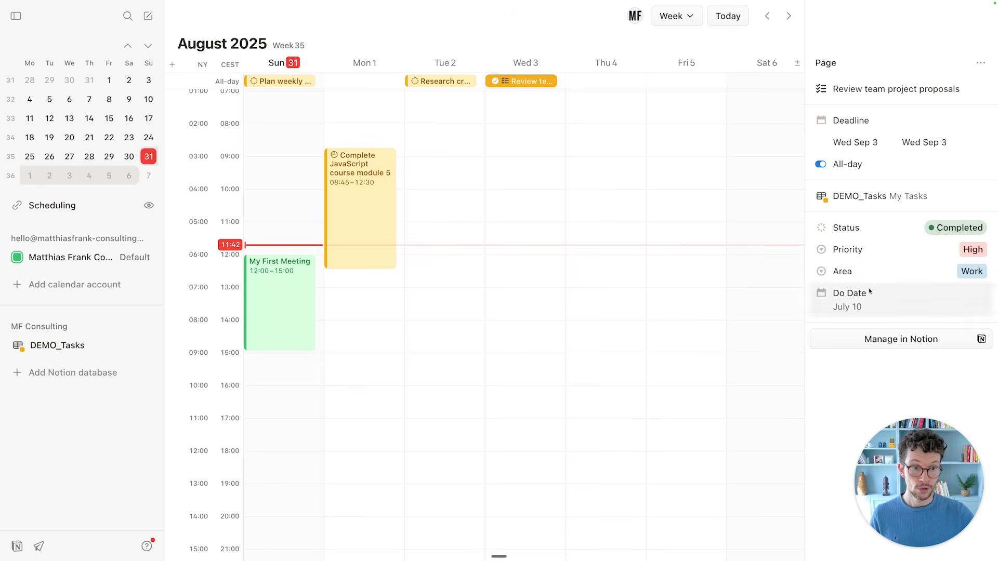
# Look over the review task's Priority and Area options, then close its details and go to Notion.
pyautogui.click(906, 255)
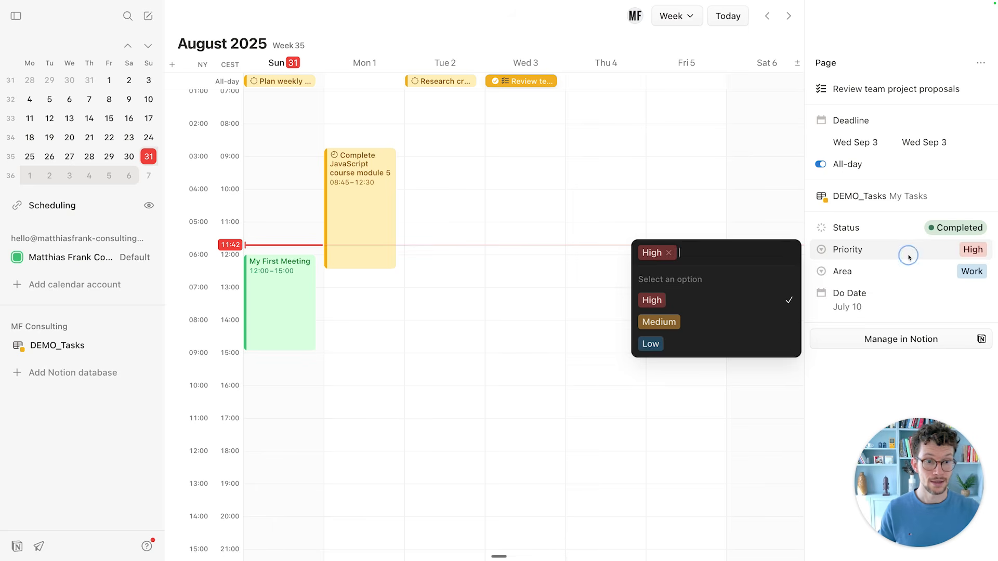
pyautogui.click(873, 276)
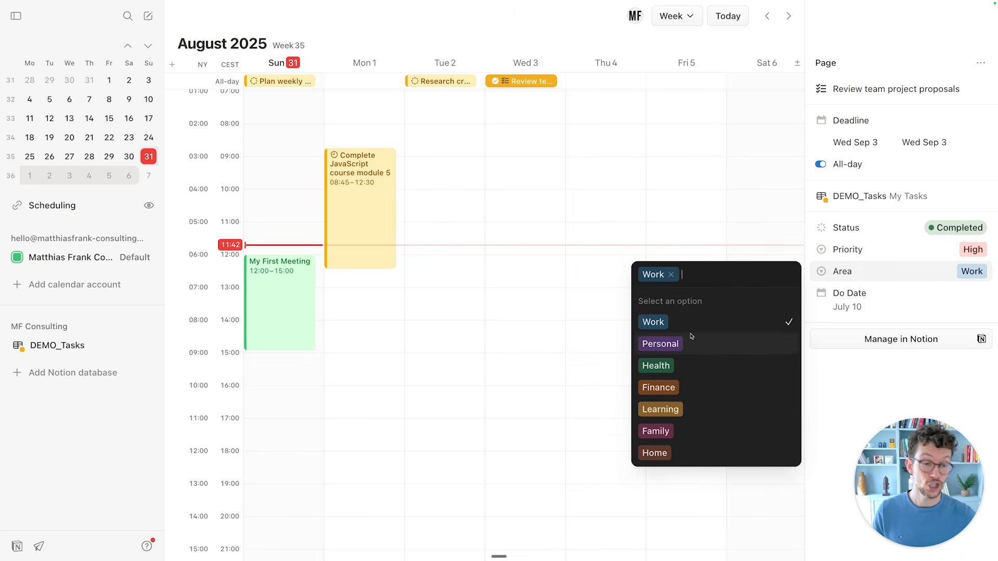
pyautogui.click(623, 197)
pyautogui.click(527, 81)
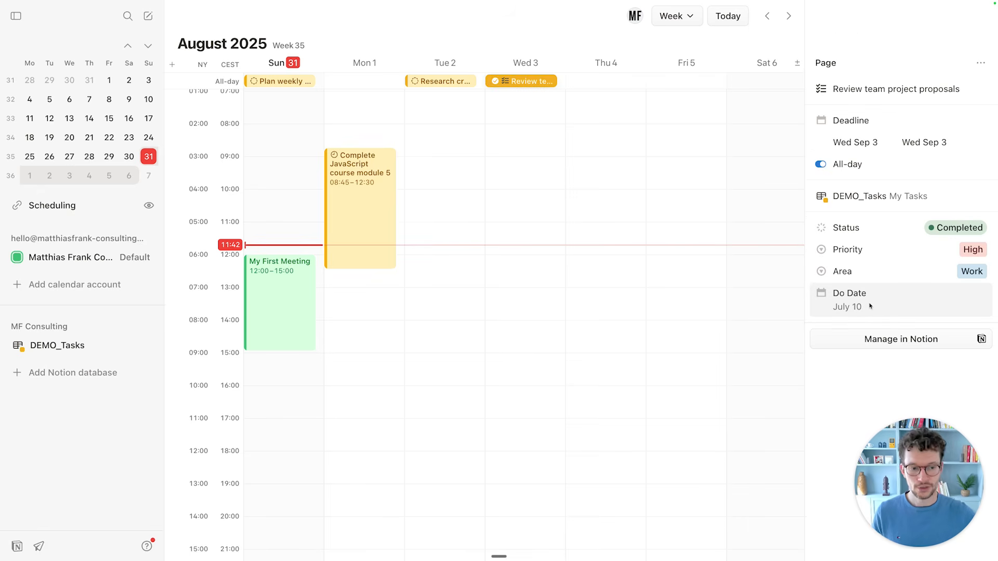
pyautogui.click(527, 356)
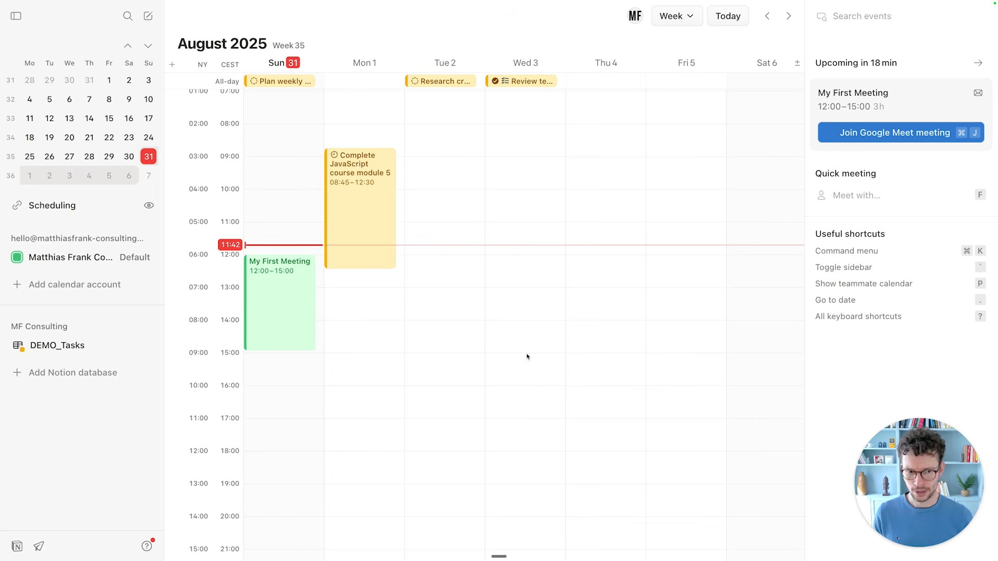
pyautogui.hotkey('ctrl', 'Tab')
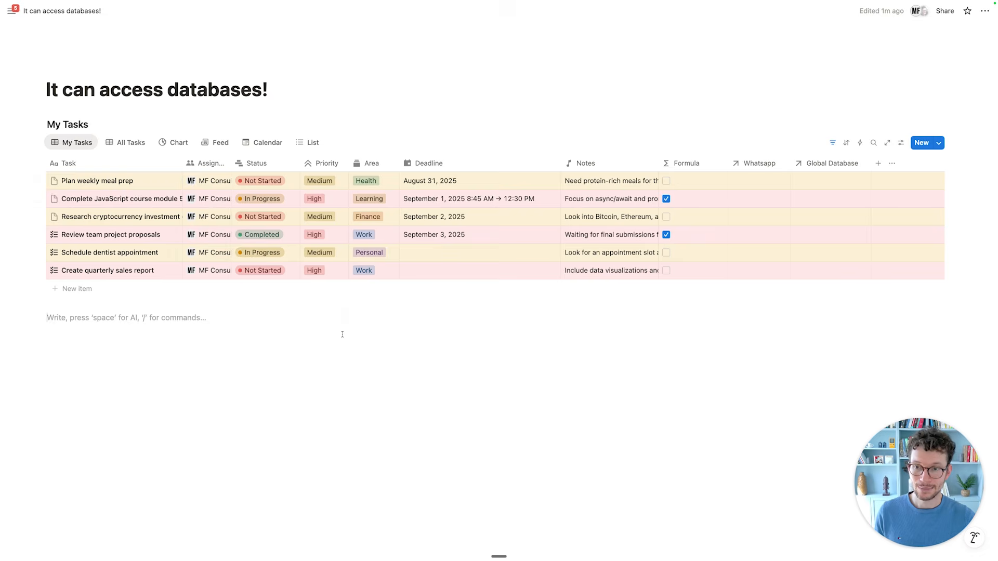
# Back in the calendar, inspect the cryptocurrency research and JavaScript course task details.
pyautogui.hotkey('ctrl', 'Tab')
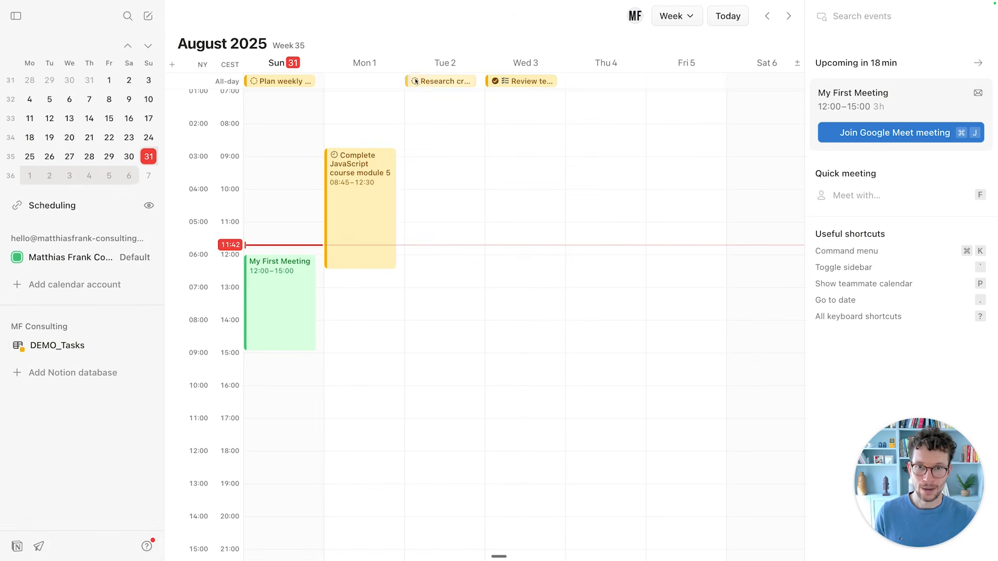
pyautogui.click(440, 81)
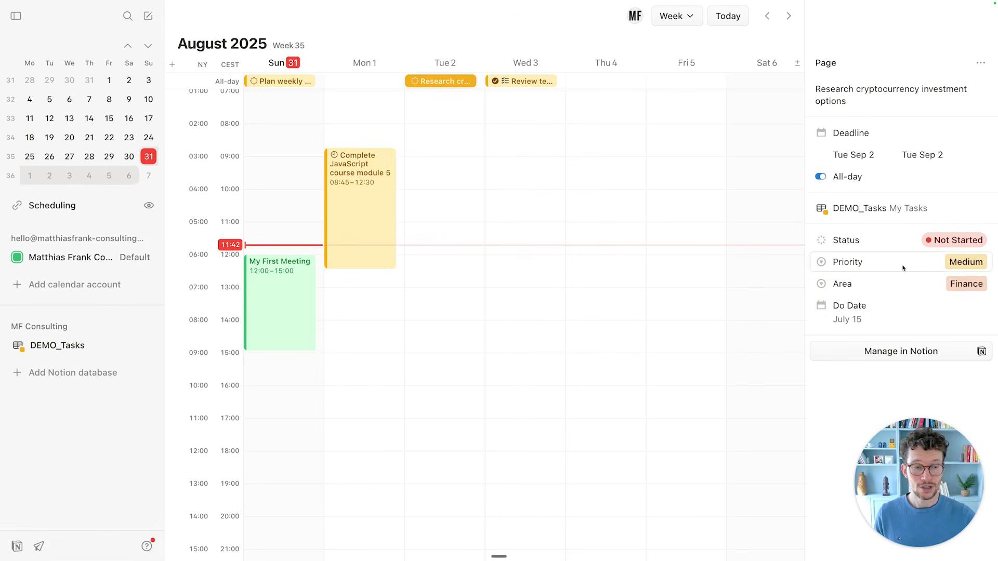
pyautogui.click(351, 202)
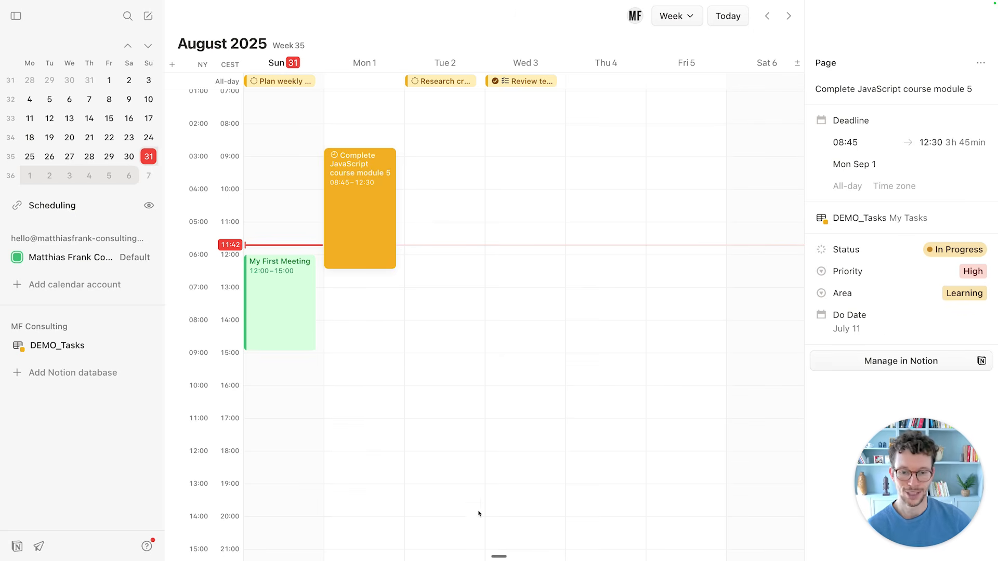
pyautogui.press('Escape')
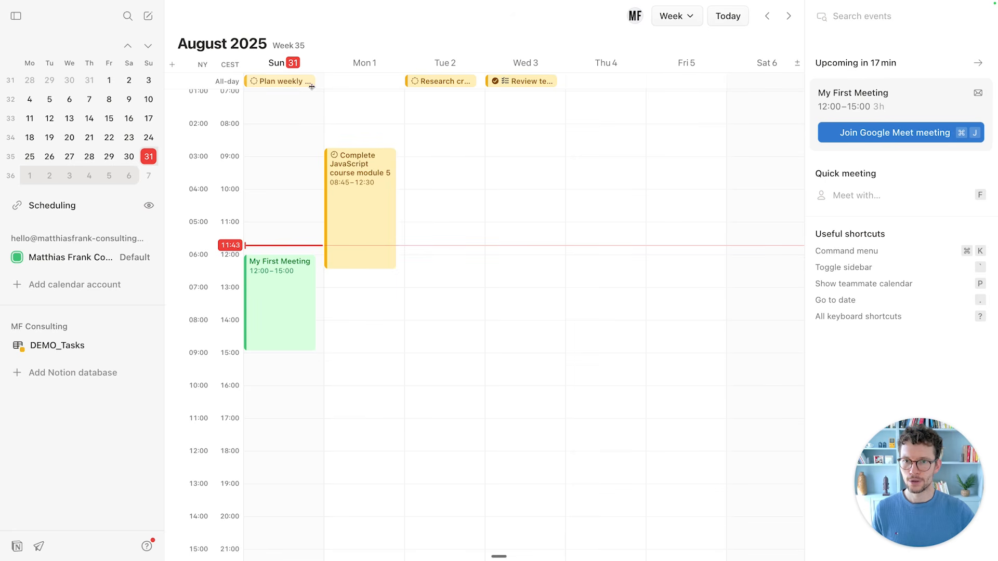
# Glance at Notion, then open the DEMO_Tasks panel from the sidebar.
pyautogui.hotkey('ctrl', 'Tab')
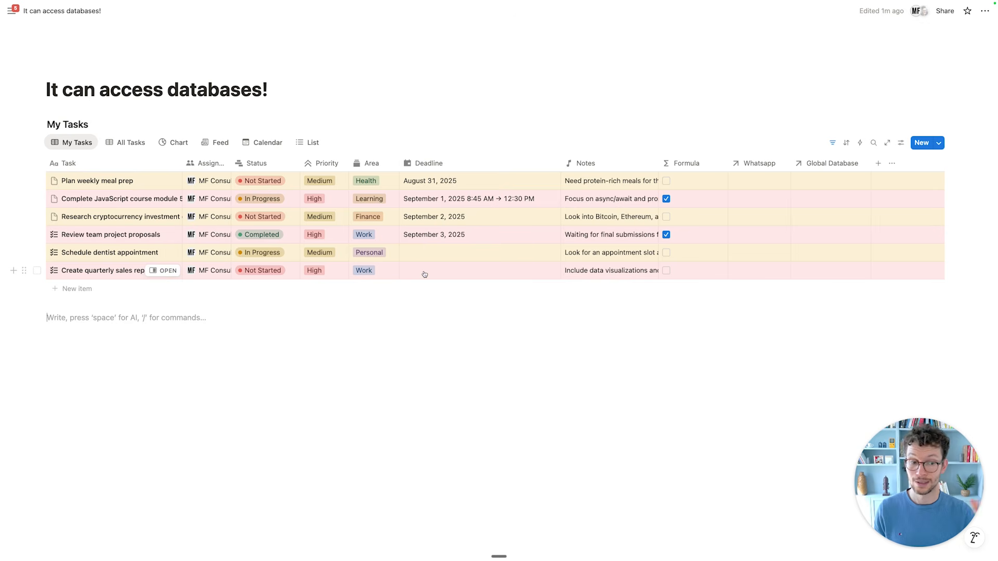
pyautogui.hotkey('ctrl', 'Tab')
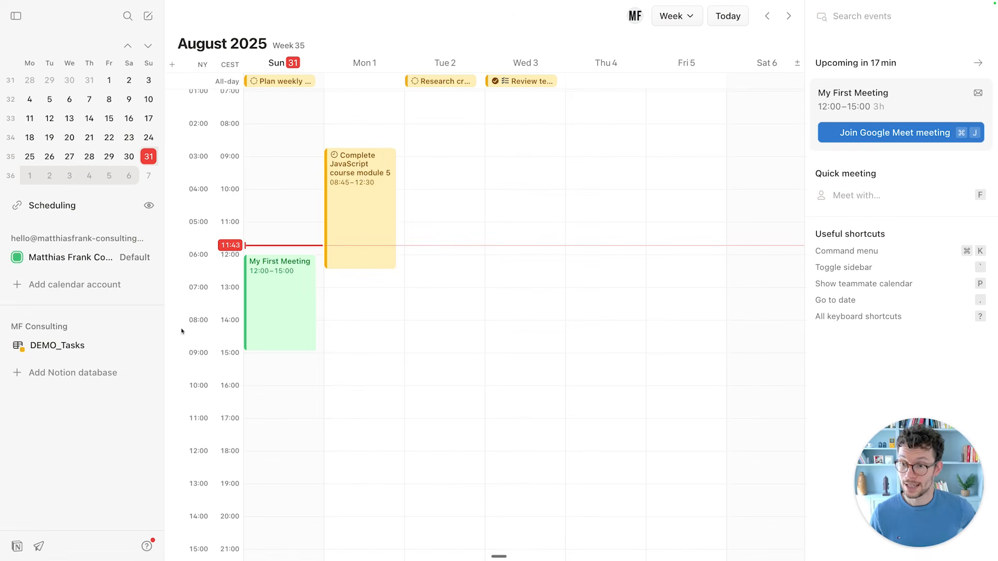
pyautogui.click(56, 345)
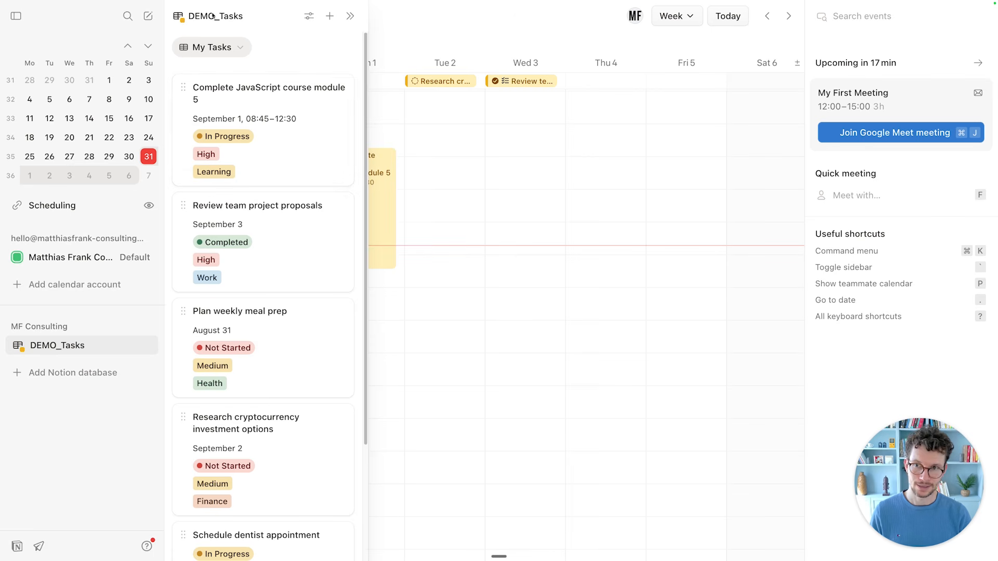
# Schedule Complete JavaScript course module 5 on Wednesday 3 September, 09:00–09:30.
pyautogui.click(216, 47)
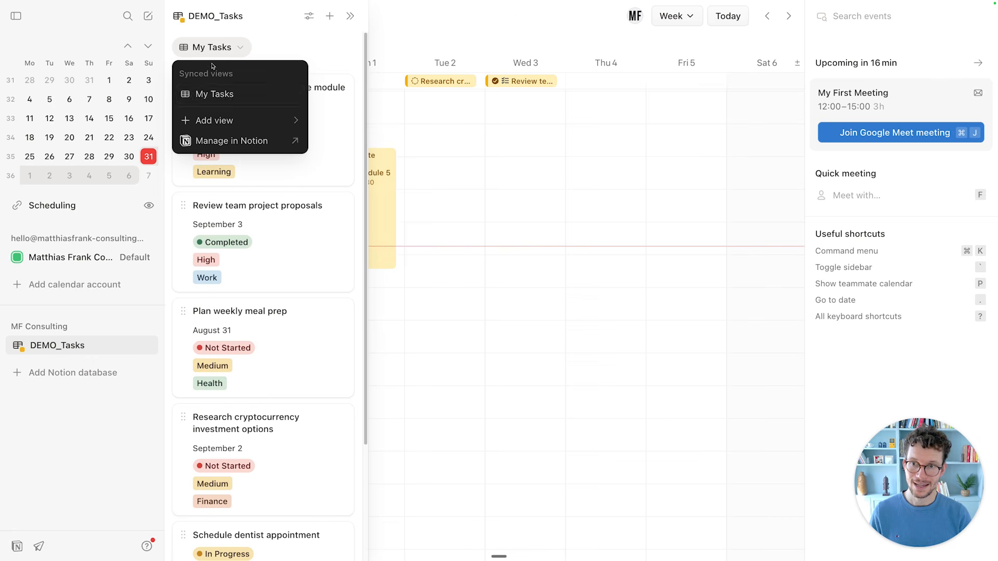
pyautogui.click(241, 93)
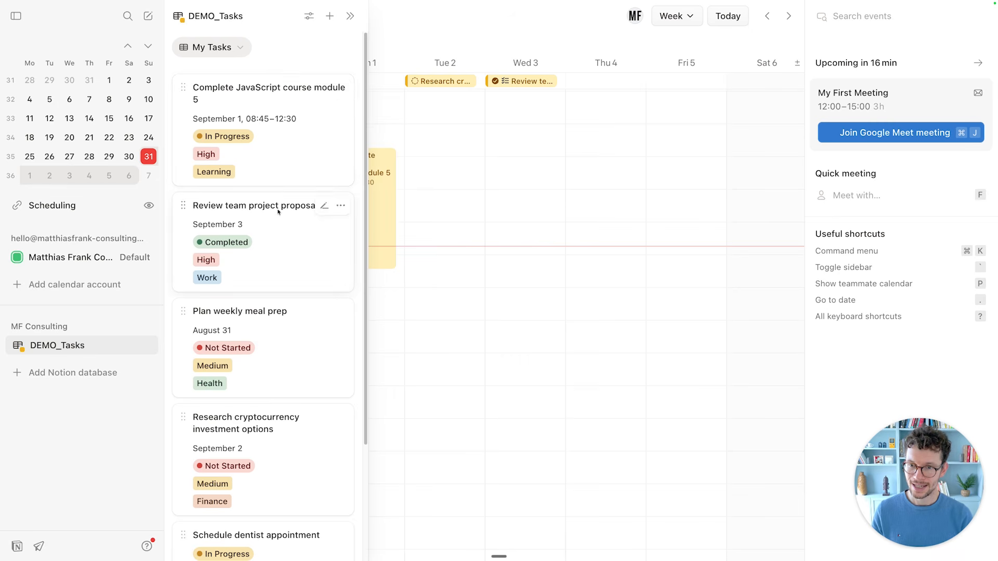
pyautogui.moveTo(182, 88); pyautogui.dragTo(489, 163)
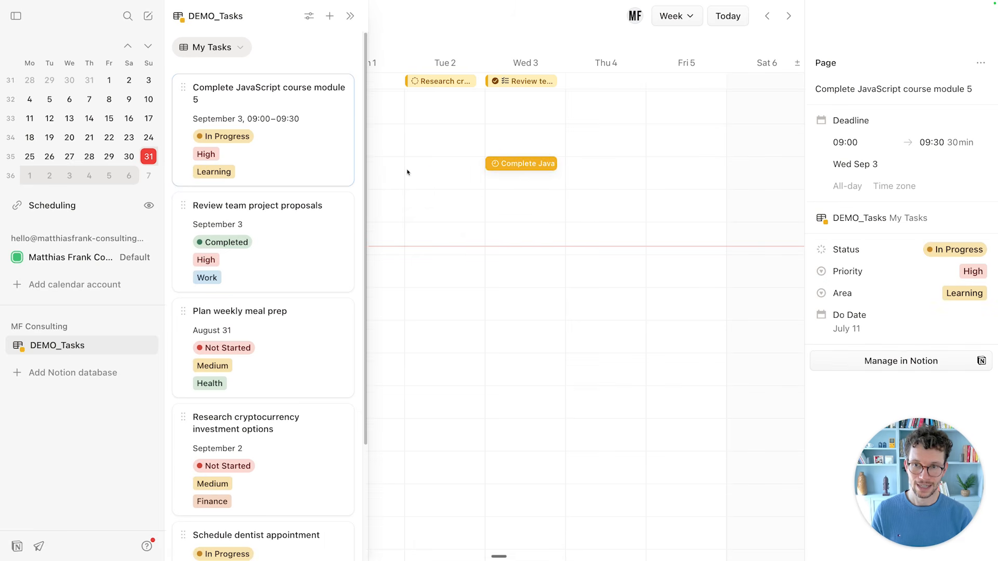
# Place Schedule dentist appointment on the grid and move it to Wednesday 3, 10:15–12:00.
pyautogui.scroll(-3, 266, 265)
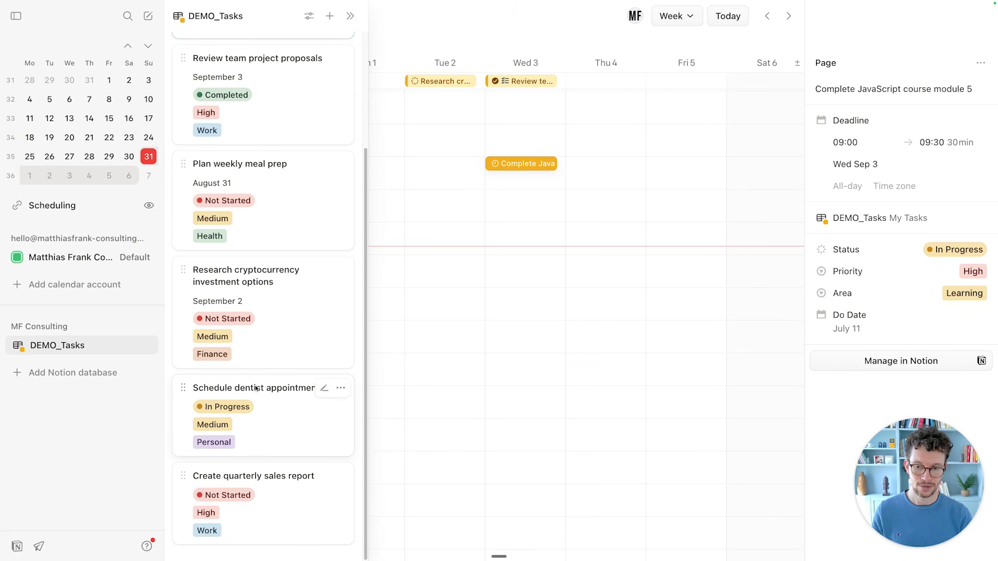
pyautogui.moveTo(255, 389); pyautogui.dragTo(394, 228)
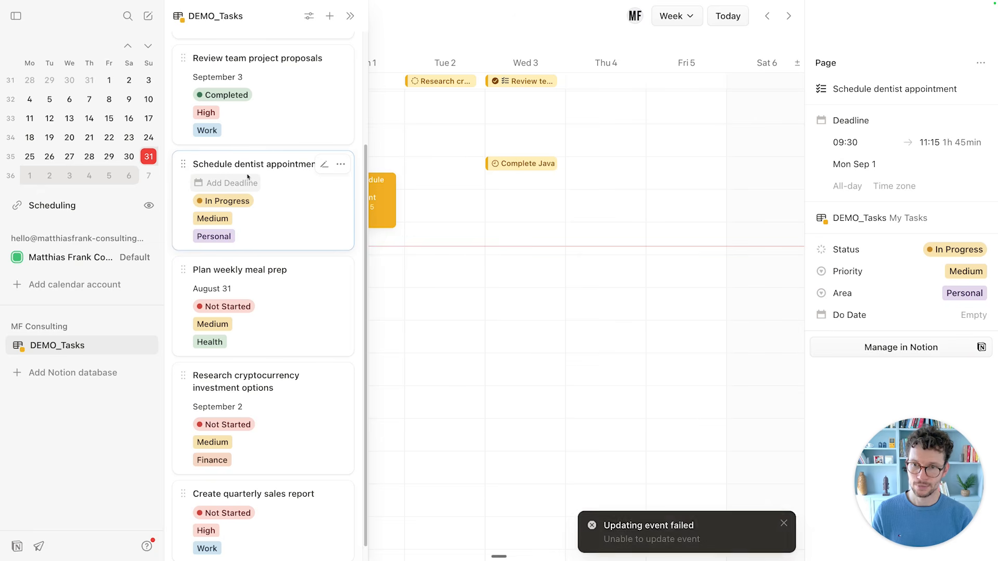
pyautogui.click(454, 216)
pyautogui.click(397, 210)
pyautogui.moveTo(397, 211); pyautogui.dragTo(493, 228)
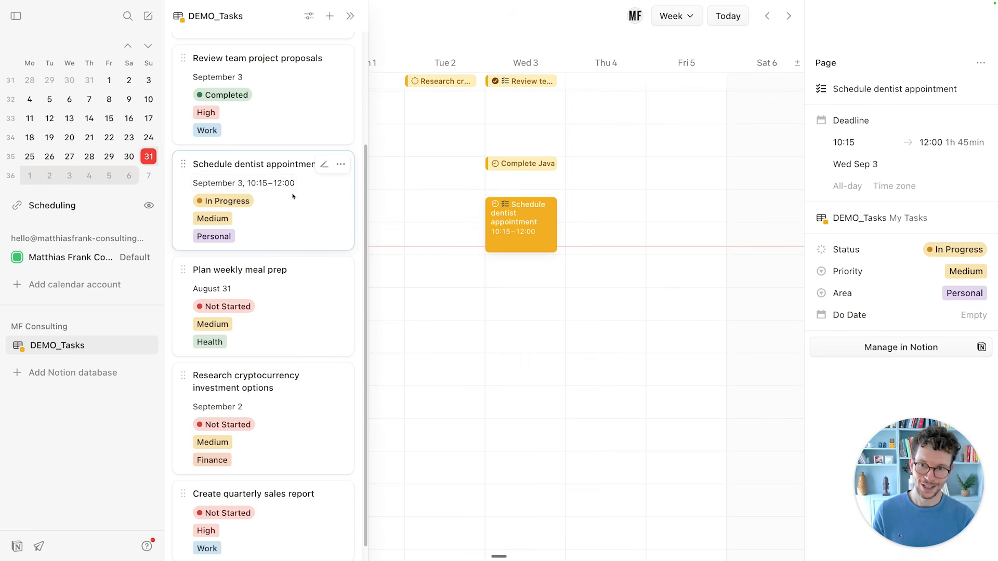
pyautogui.scroll(1, 264, 201)
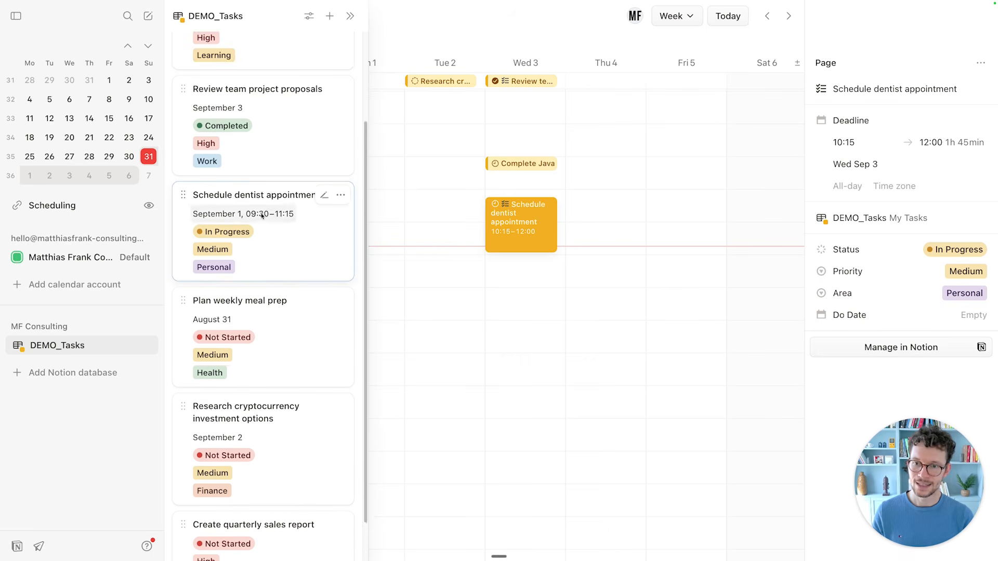
pyautogui.scroll(-1, 262, 215)
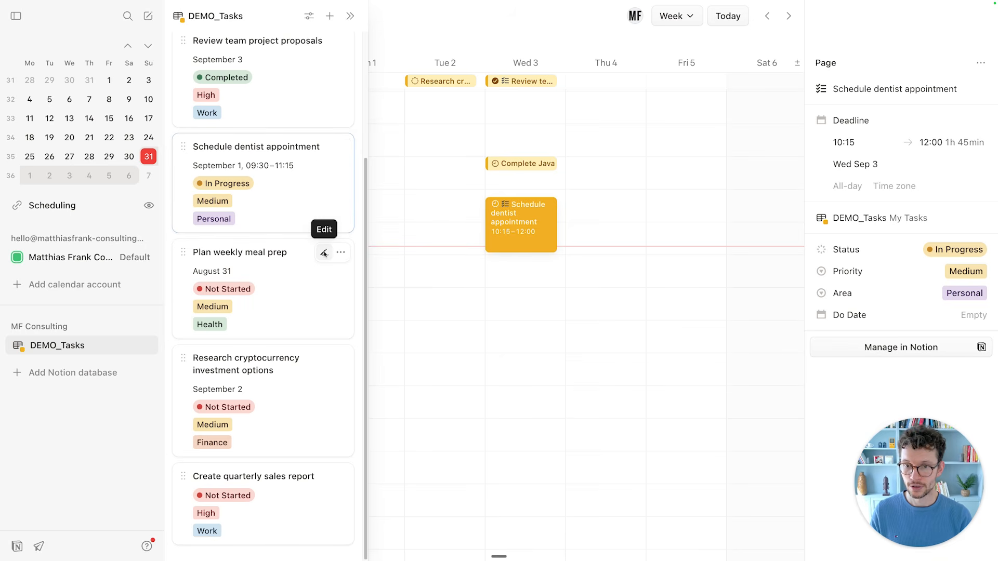
# Change Plan weekly meal prep's date to September 5.
pyautogui.click(324, 253)
pyautogui.click(213, 270)
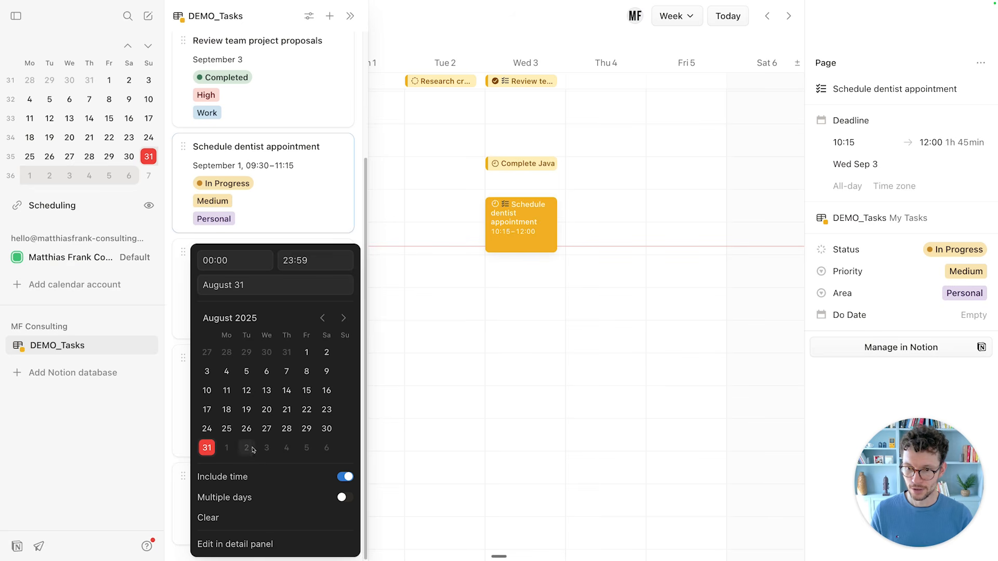
pyautogui.click(308, 447)
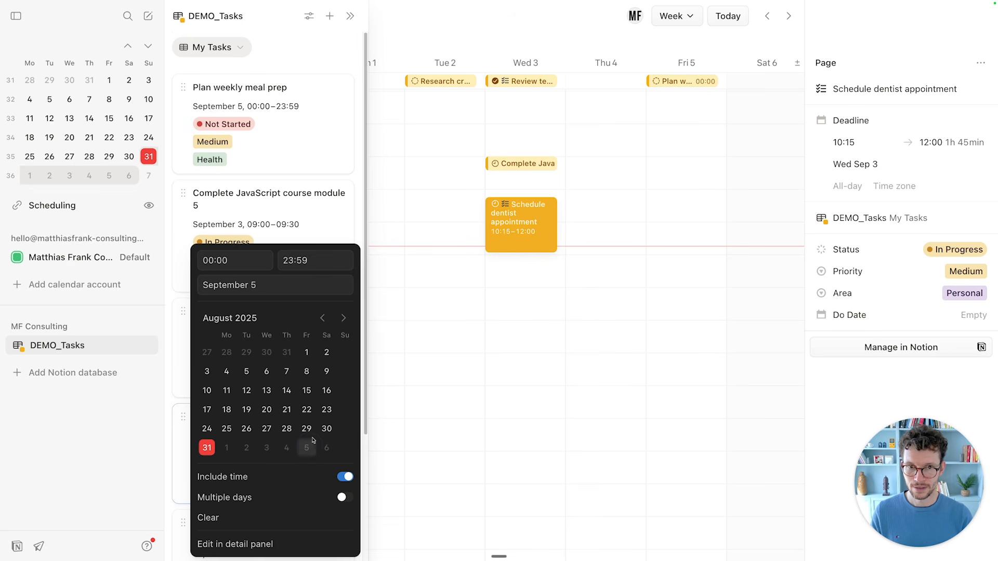
pyautogui.click(316, 182)
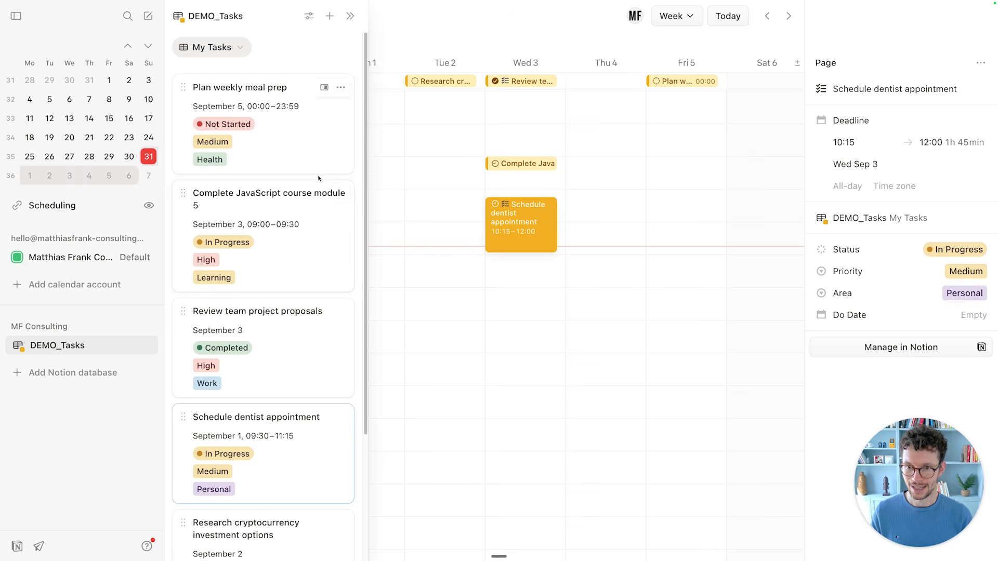
# Review the JavaScript task's status, priority and action options without changing anything.
pyautogui.click(221, 247)
pyautogui.click(221, 249)
pyautogui.click(206, 262)
pyautogui.click(232, 214)
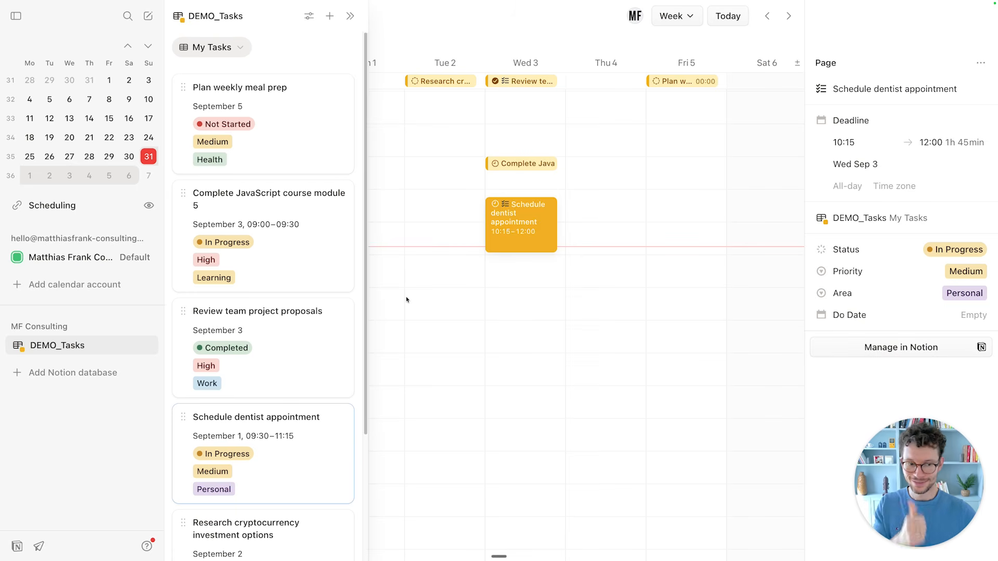
pyautogui.click(307, 207)
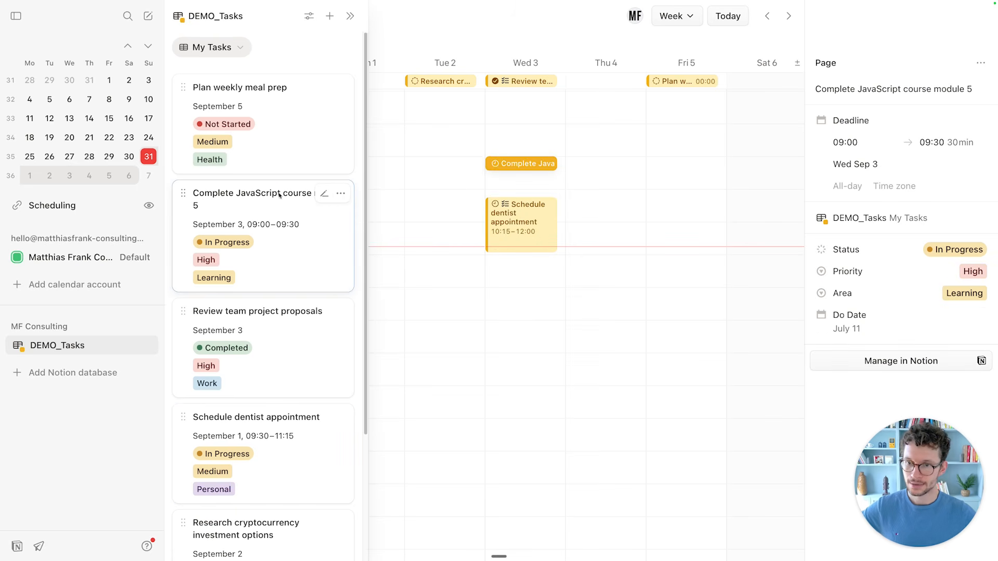
pyautogui.click(340, 194)
pyautogui.press('Escape')
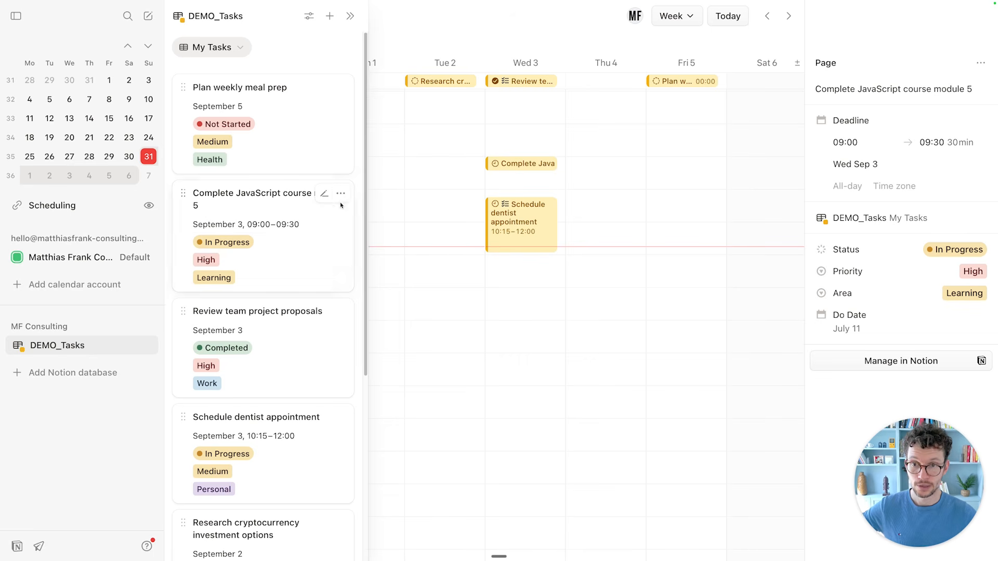
# Add a DEMO_Tasks task titled 'TEST ENTRY THROUGH NOTION CALENDAR' and check it in Notion.
pyautogui.click(331, 17)
pyautogui.scroll(-5, 291, 301)
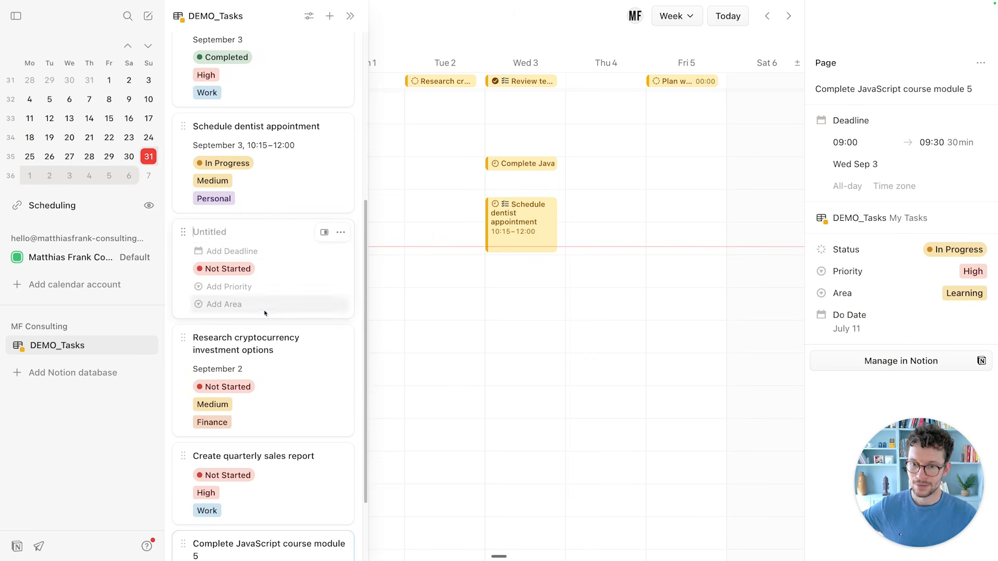
pyautogui.write('TE')
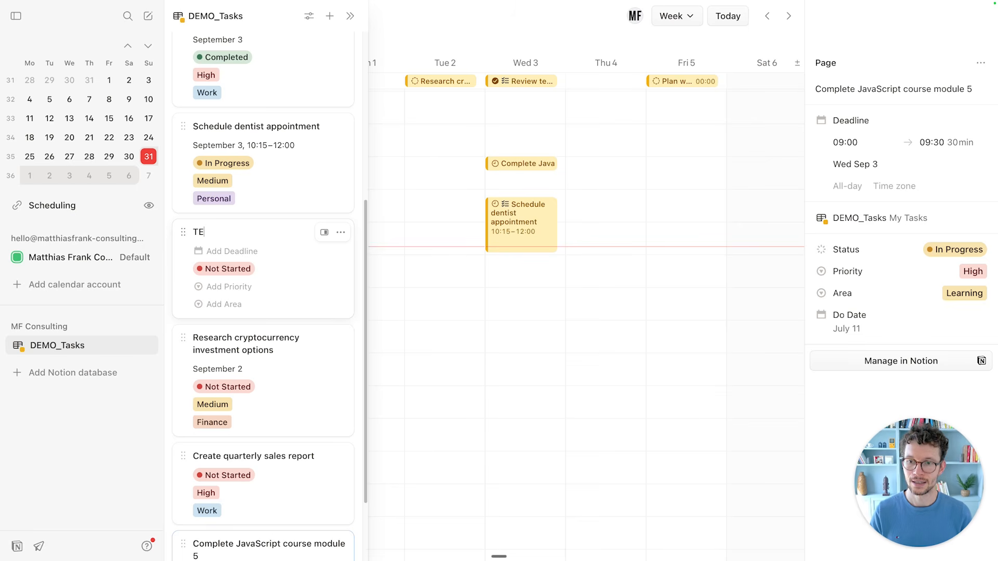
pyautogui.write('ST ENTRY THROUGH NOT')
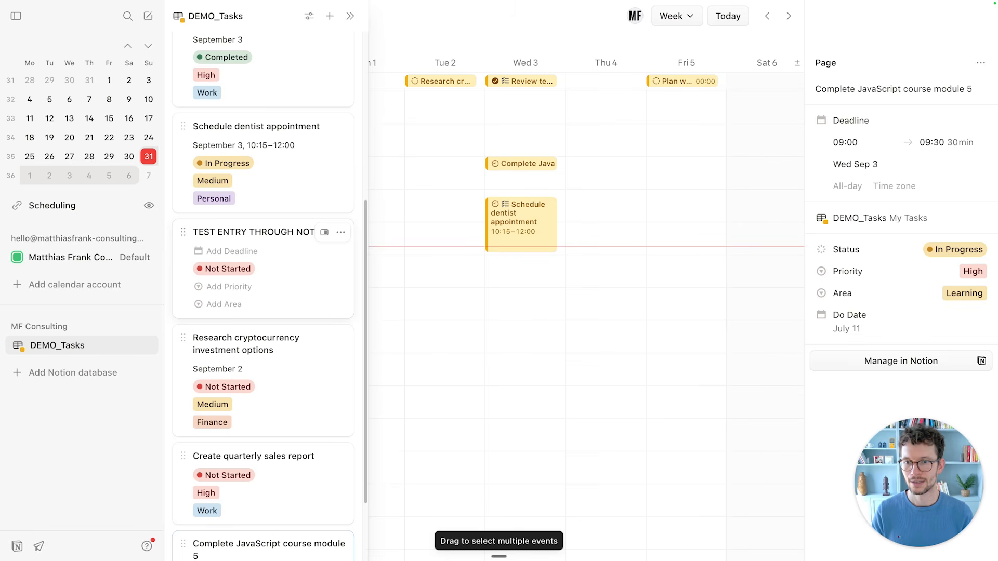
pyautogui.write('ION CALENDAR')
pyautogui.click(174, 215)
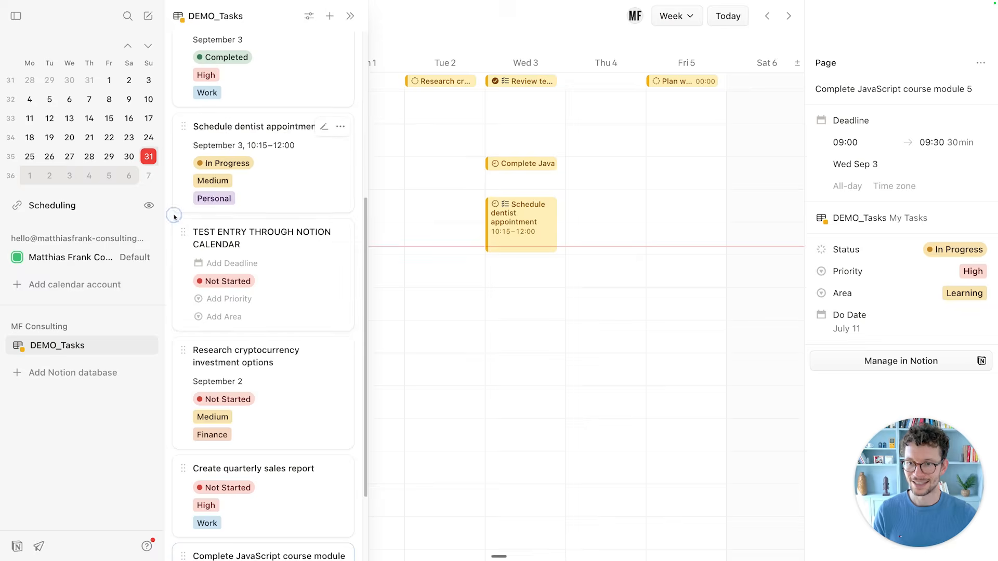
pyautogui.hotkey('ctrl', 'Tab')
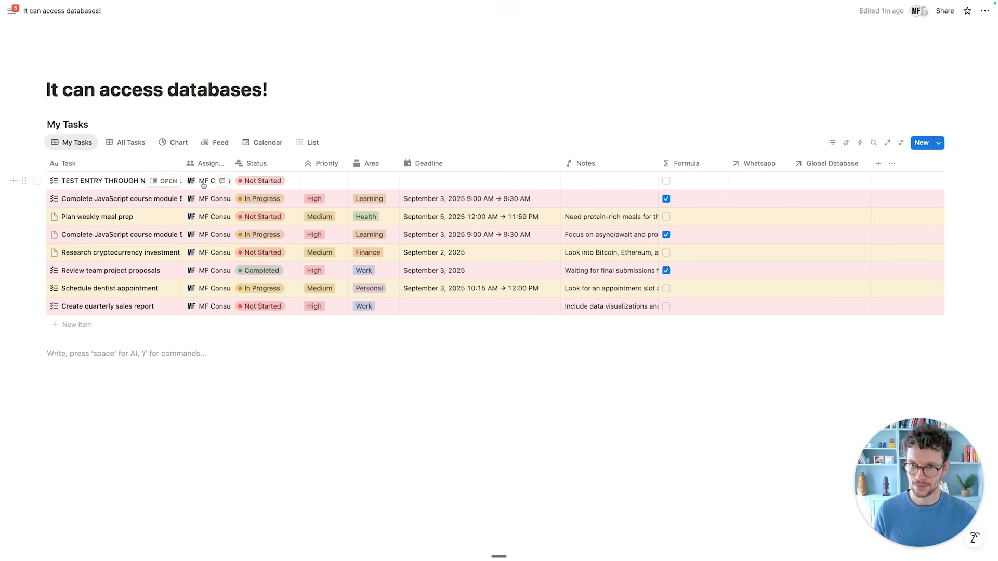
pyautogui.hotkey('ctrl', 'Tab')
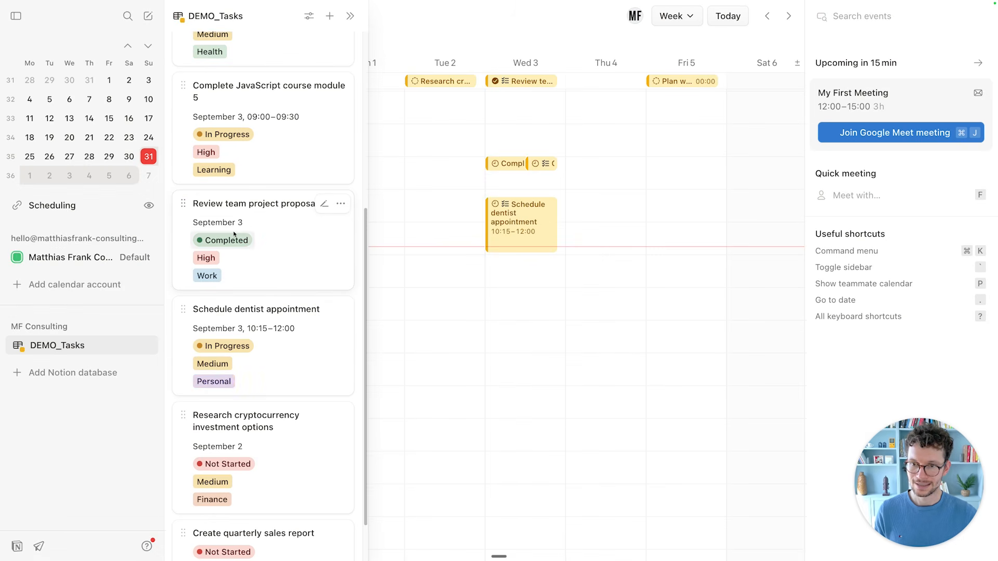
# Schedule the TEST ENTRY task on Monday 1 September, 12:15–12:45, with Medium priority.
pyautogui.scroll(-2, 259, 348)
pyautogui.scroll(10, 257, 348)
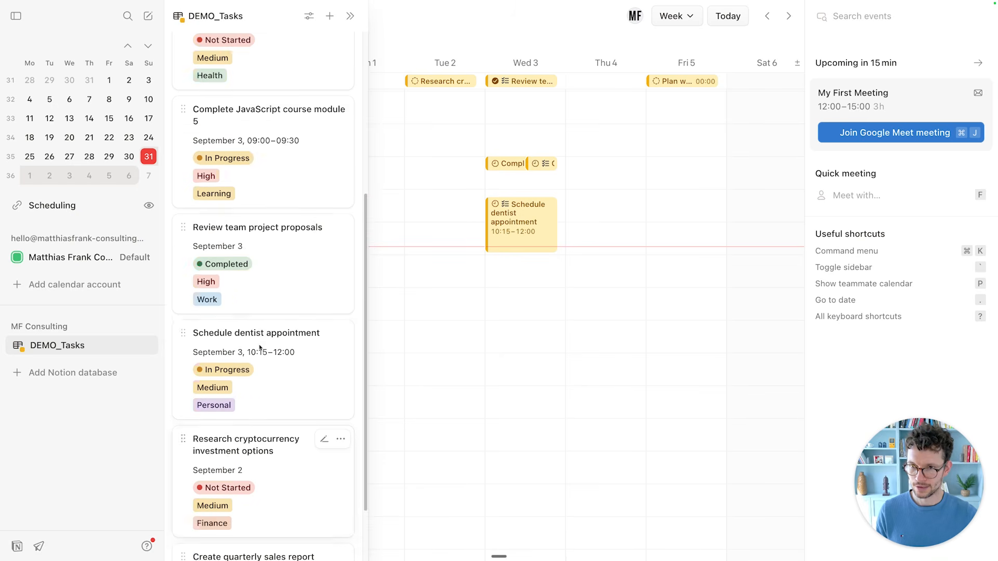
pyautogui.moveTo(219, 95); pyautogui.dragTo(404, 264)
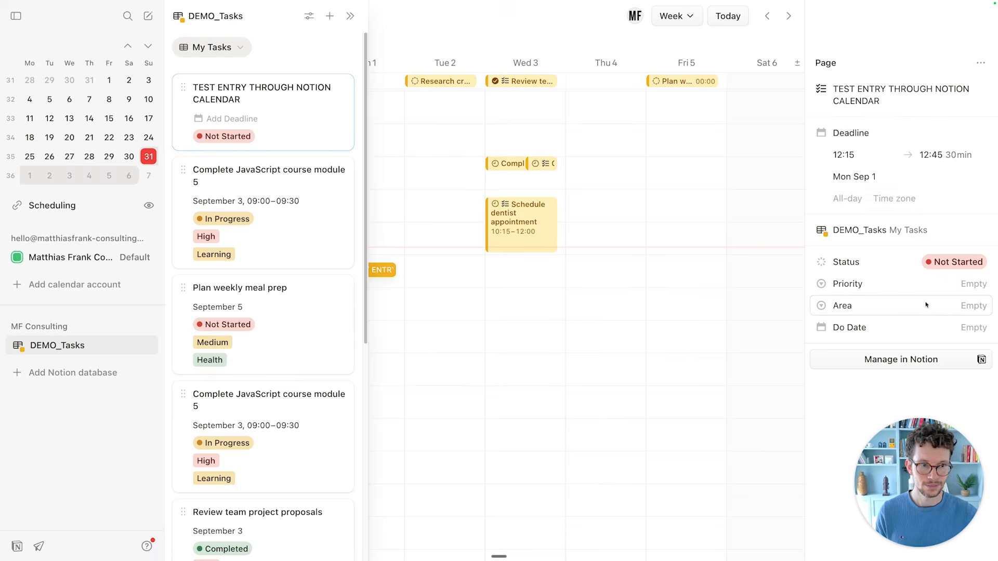
pyautogui.click(910, 288)
pyautogui.click(704, 357)
pyautogui.click(880, 307)
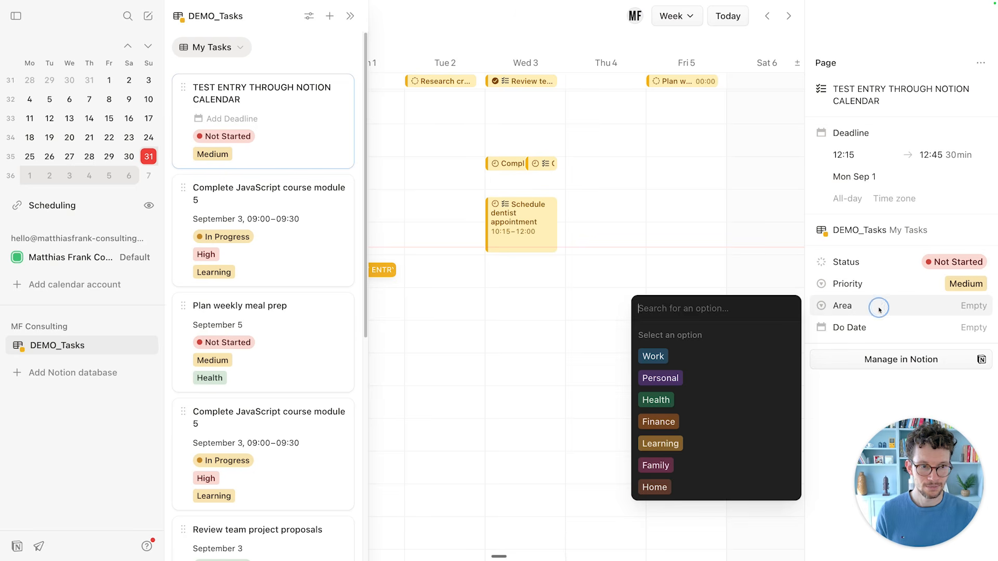
pyautogui.click(700, 352)
pyautogui.click(623, 312)
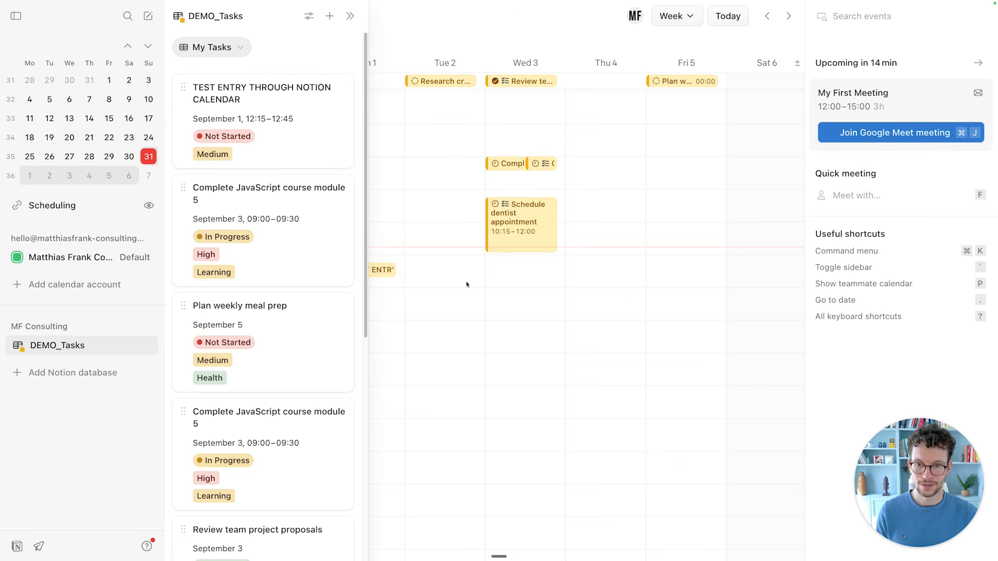
pyautogui.hotkey('ctrl', 'Tab')
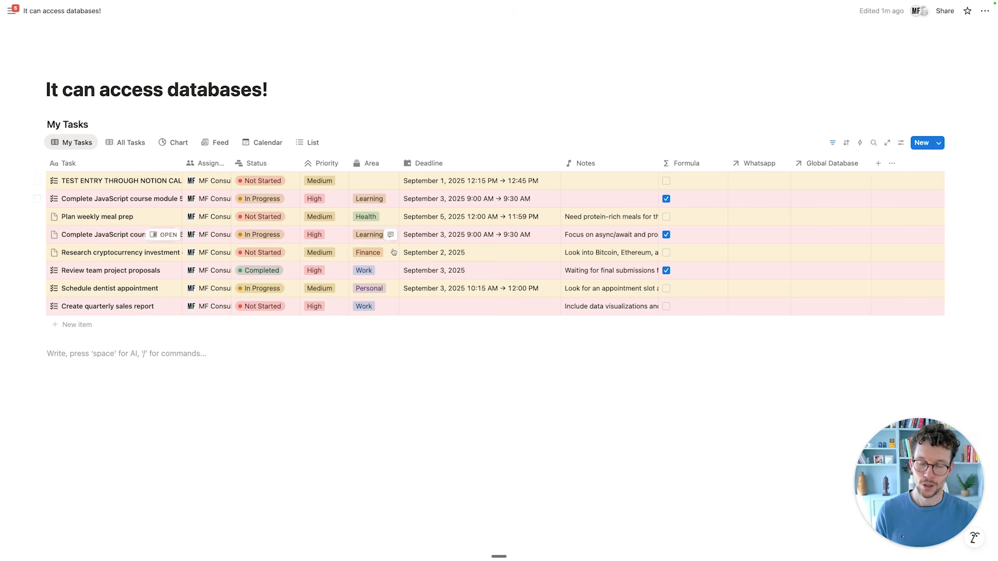
pyautogui.hotkey('ctrl', 'Tab')
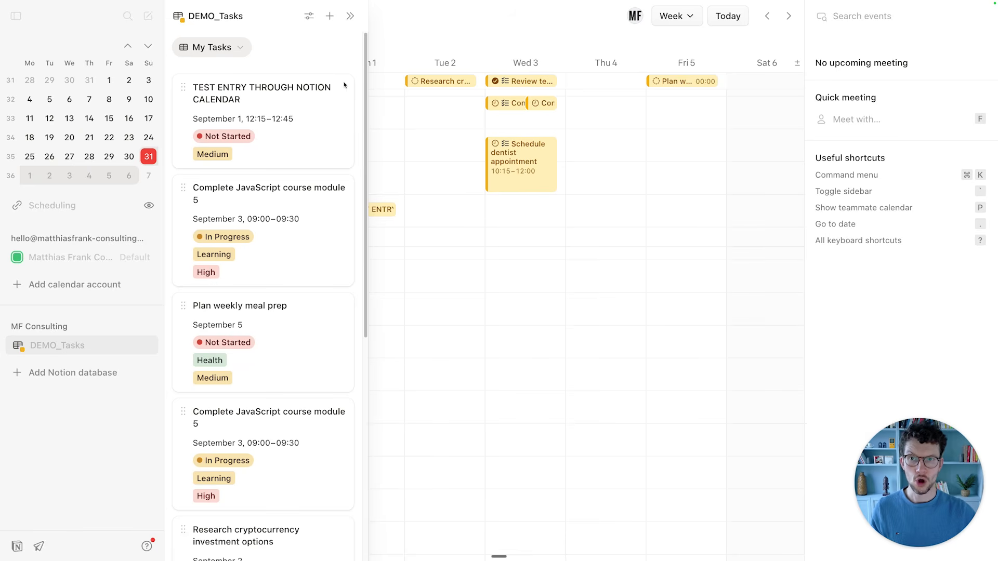
# Set the DEMO_Tasks view colour to Blue.
pyautogui.click(308, 17)
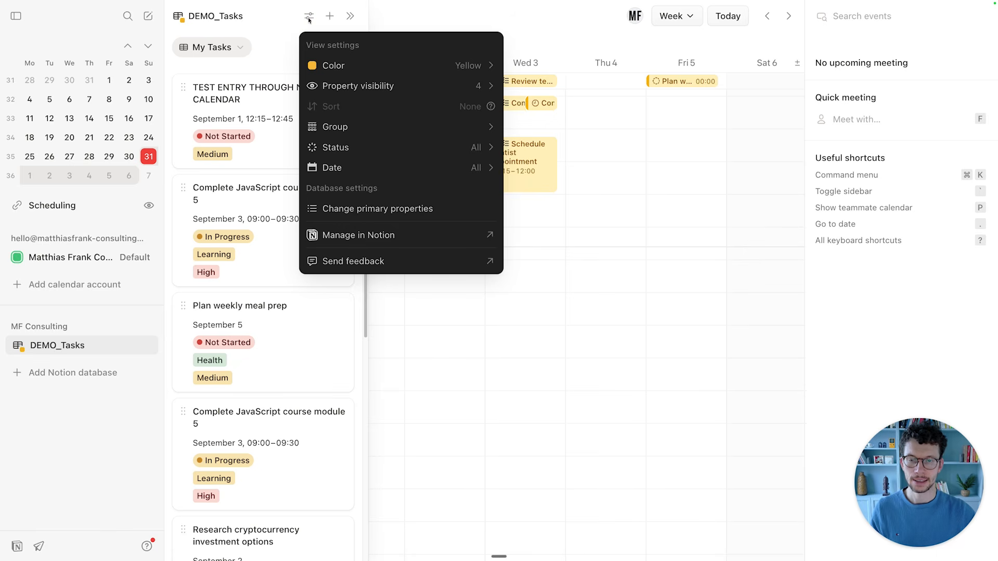
pyautogui.moveTo(368, 65)
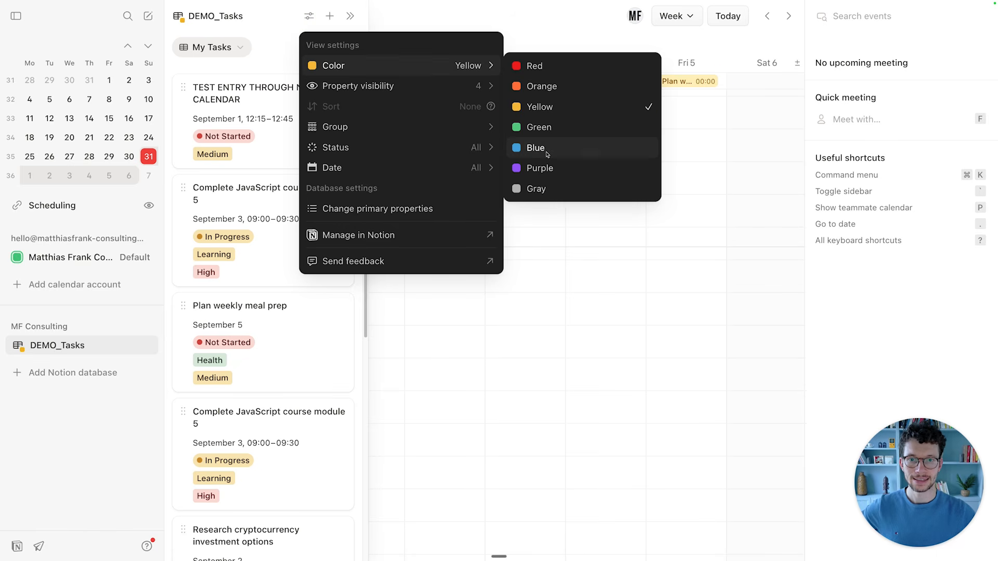
pyautogui.click(547, 150)
pyautogui.click(561, 348)
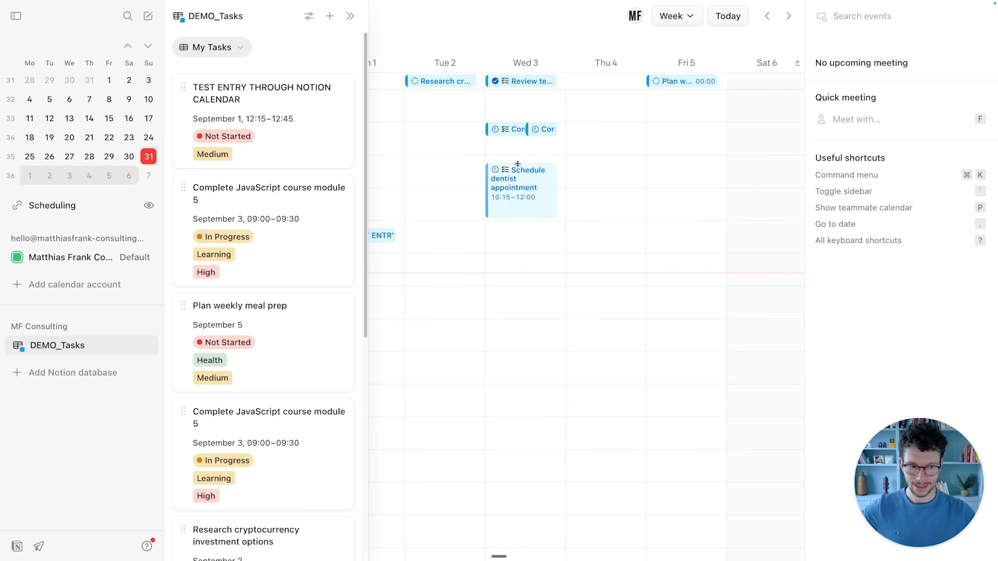
# Show the DEMO_Tasks Property visibility list, then switch to Notion.
pyautogui.click(308, 16)
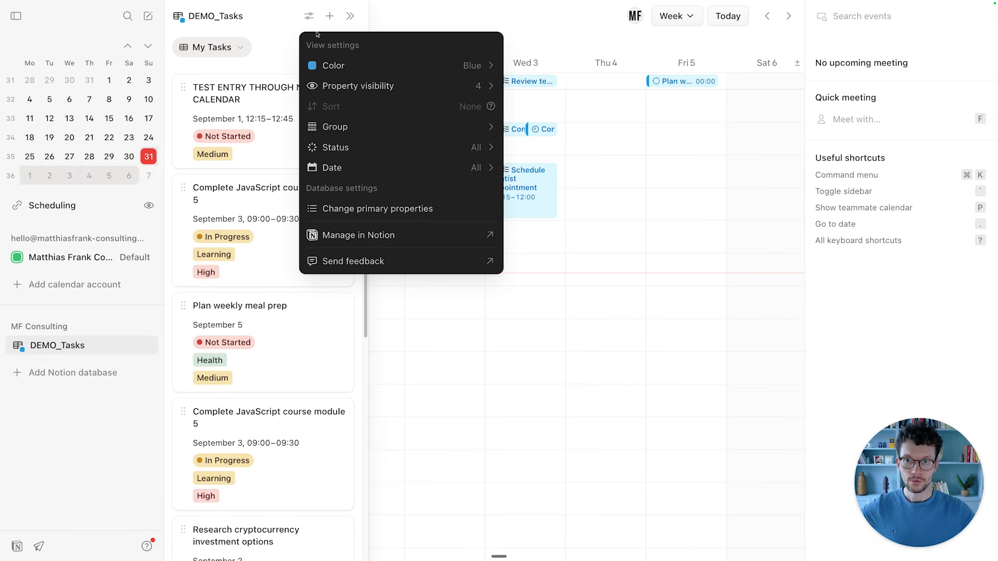
pyautogui.moveTo(362, 77)
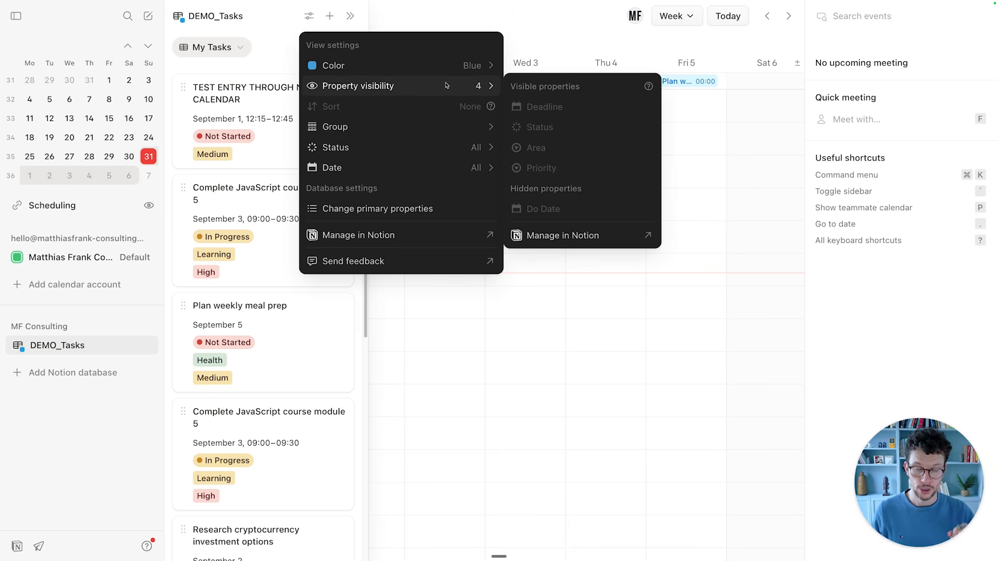
pyautogui.hotkey('ctrl', 'Tab')
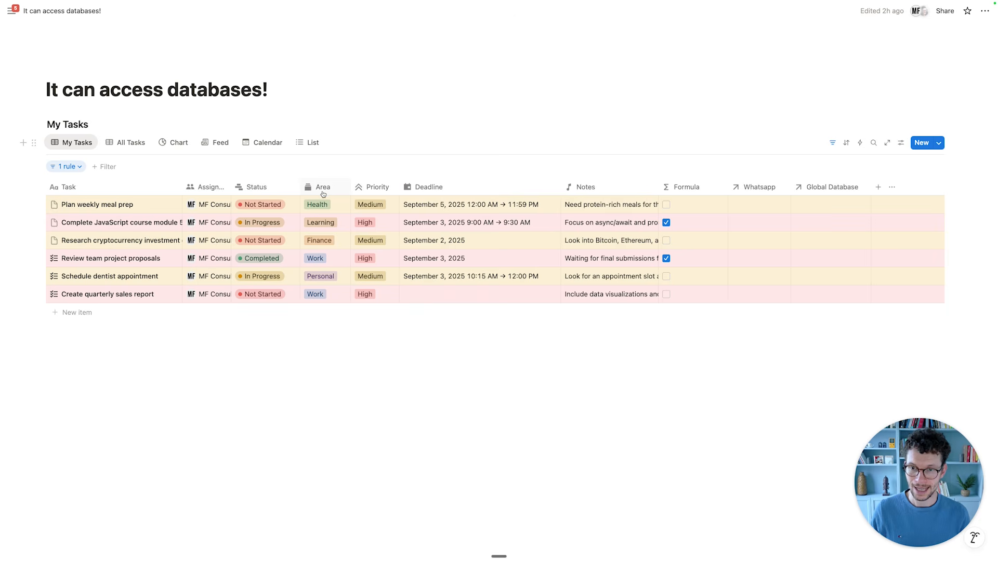
# Hide the Area column in Notion's My Tasks view and return to Notion Calendar.
pyautogui.click(323, 194)
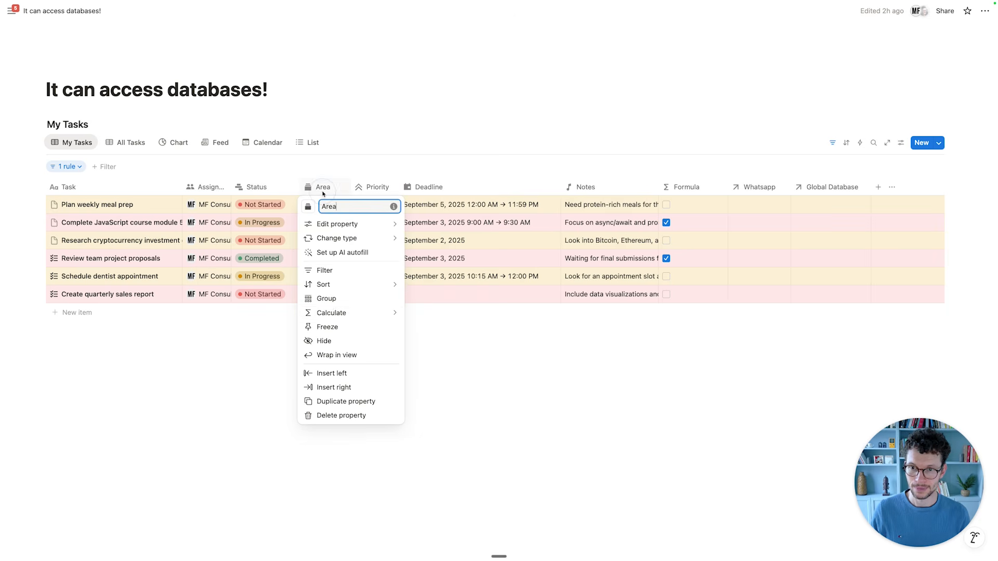
pyautogui.click(332, 340)
pyautogui.hotkey('ctrl', 'Tab')
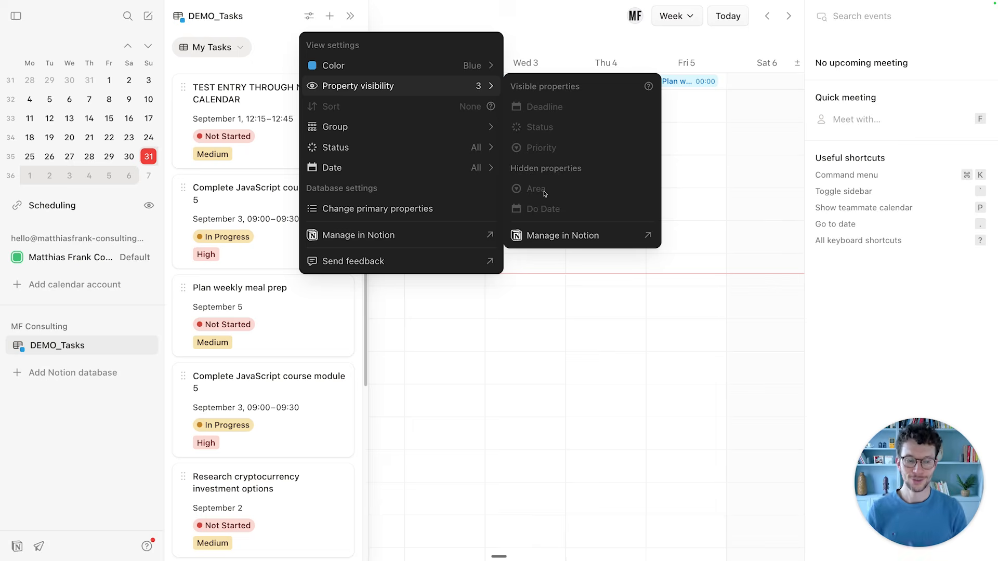
# Bring the Notion database page to the front and open the My Tasks view's options menu.
pyautogui.hotkey('ctrl', 'Tab')
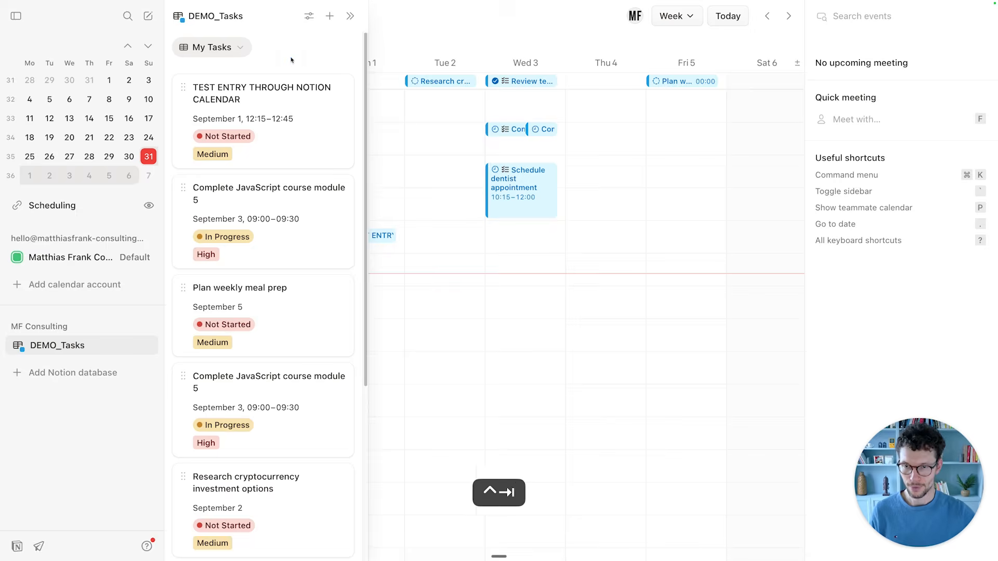
pyautogui.click(78, 146)
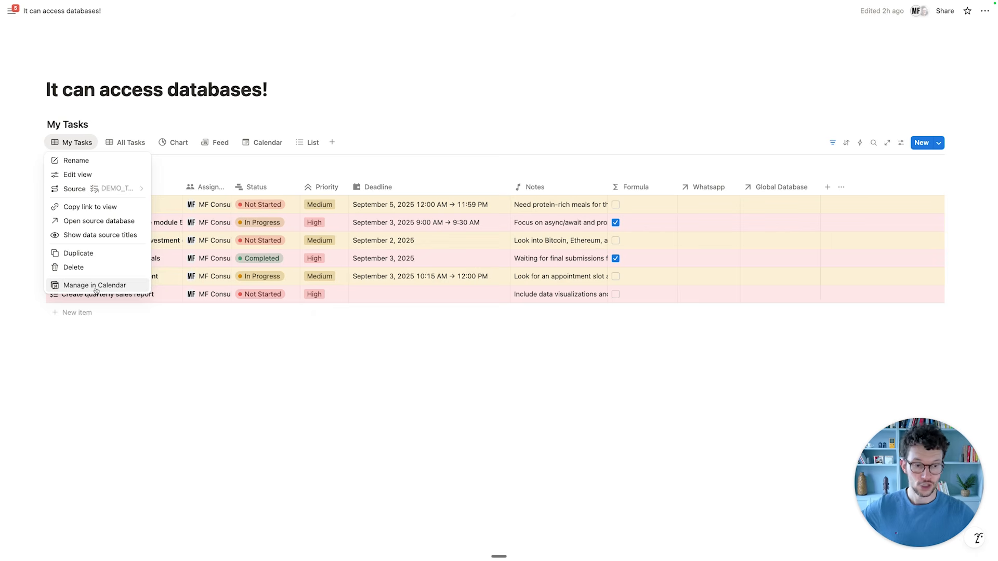
pyautogui.click(199, 333)
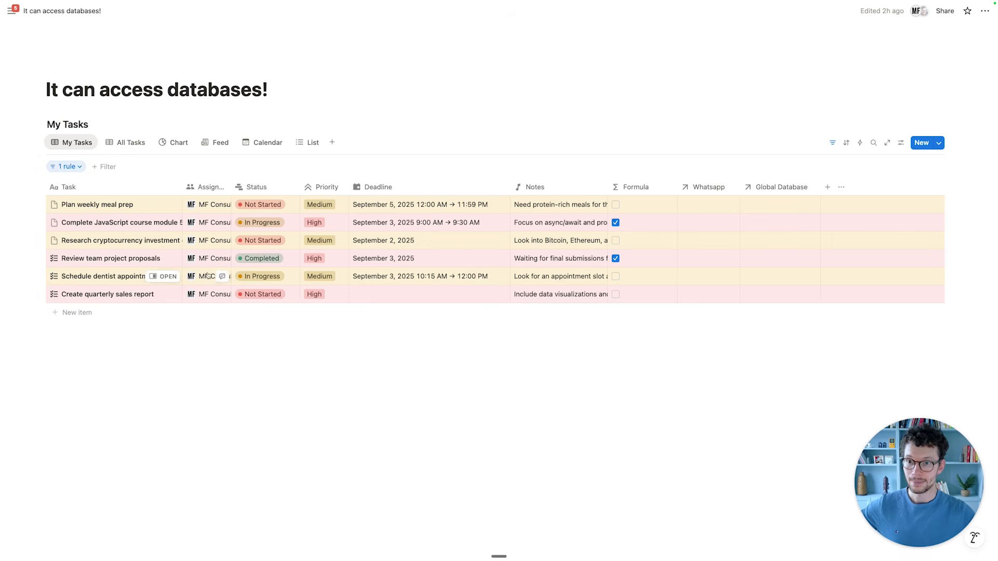
pyautogui.click(129, 143)
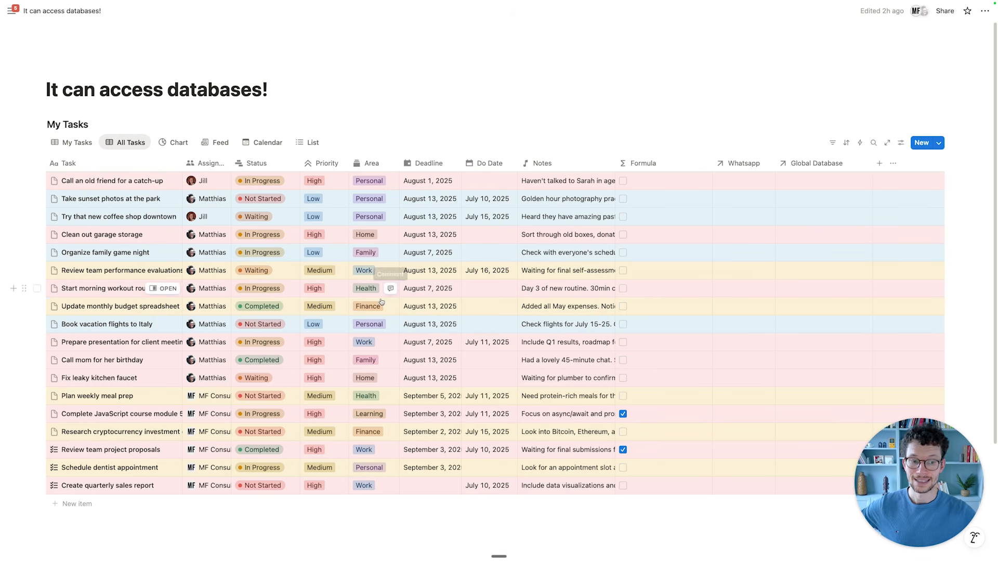
pyautogui.click(80, 139)
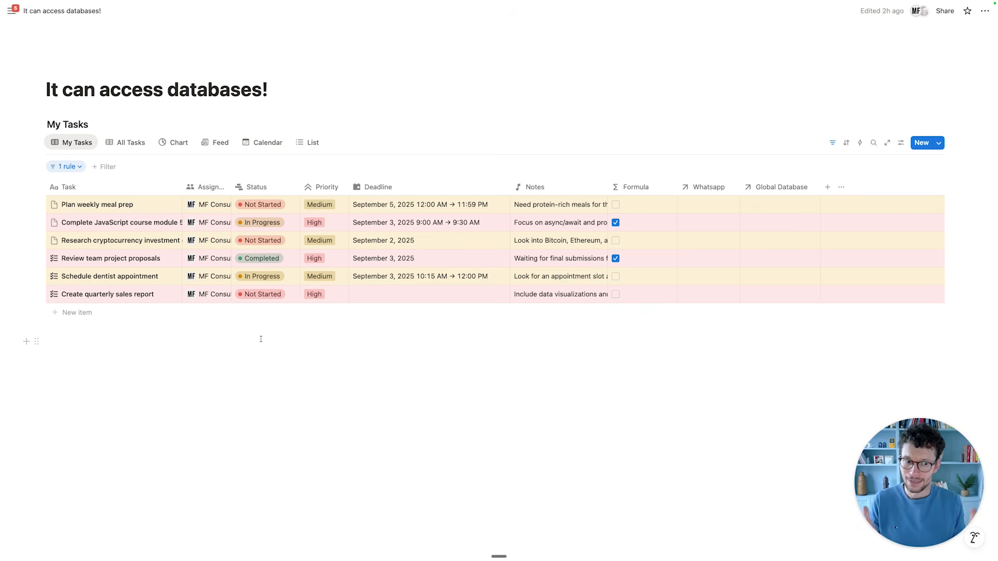
pyautogui.click(127, 142)
pyautogui.scroll(-1, 181, 328)
pyautogui.scroll(1, 182, 329)
pyautogui.hotkey('ctrl', 'Tab')
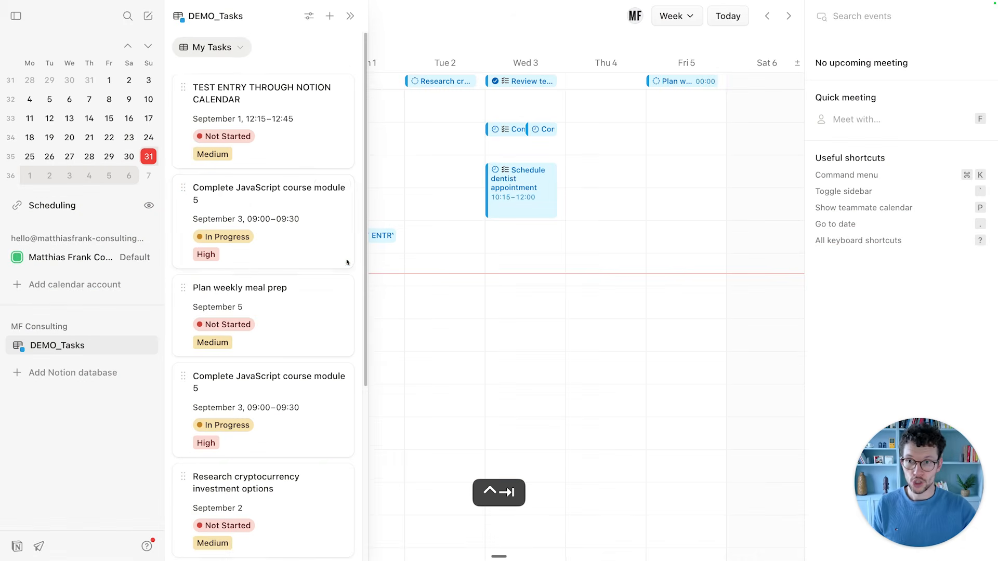
pyautogui.scroll(-5, 251, 264)
pyautogui.scroll(5, 251, 264)
pyautogui.hotkey('ctrl', 'Tab')
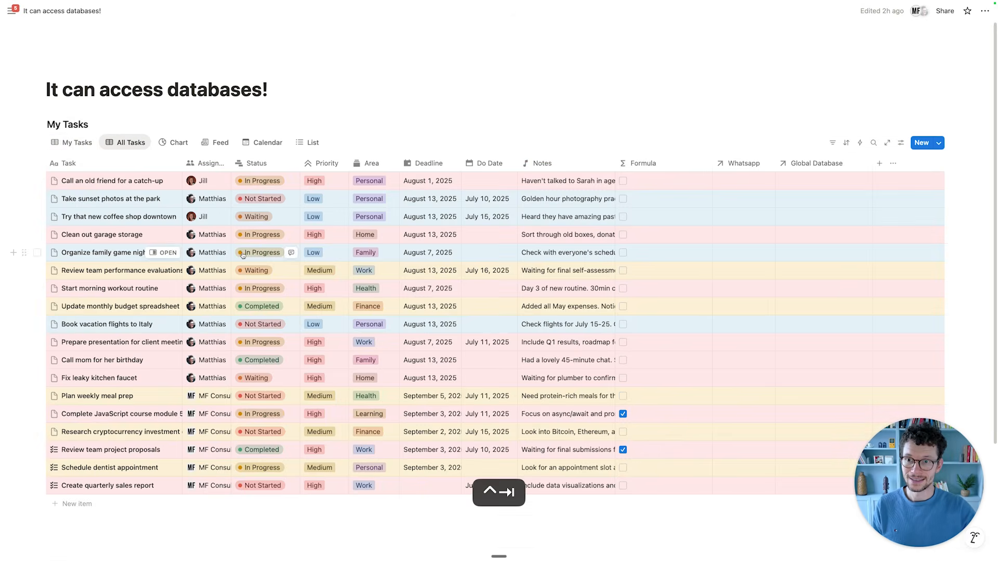
pyautogui.click(69, 141)
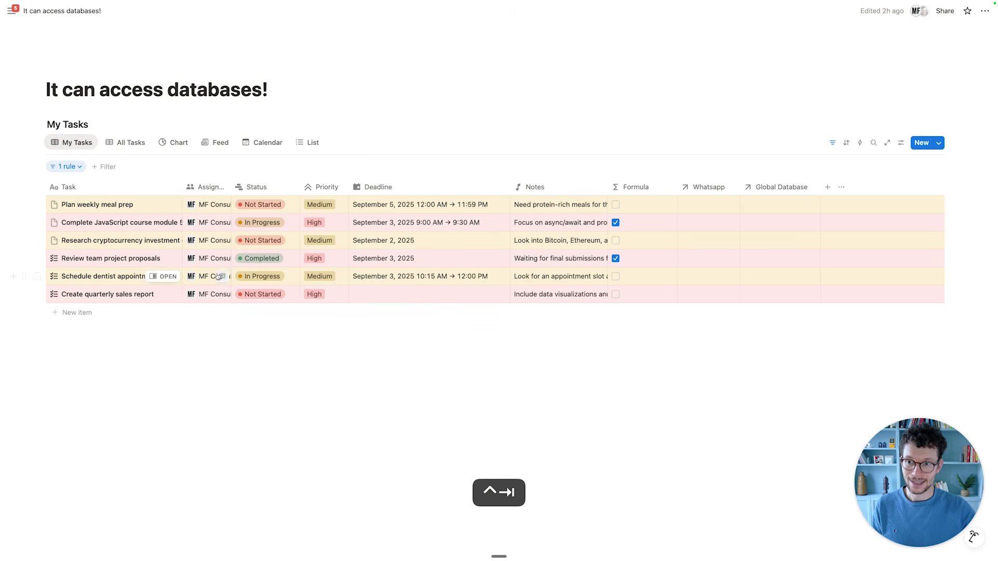
# Review the My Tasks view's existing filter rule and add a second filter rule.
pyautogui.click(75, 168)
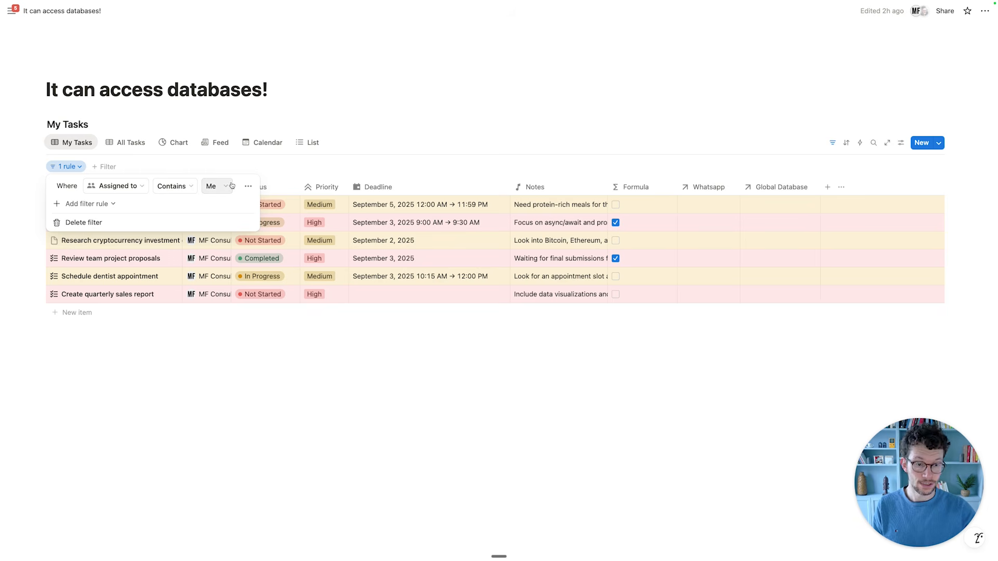
pyautogui.click(169, 380)
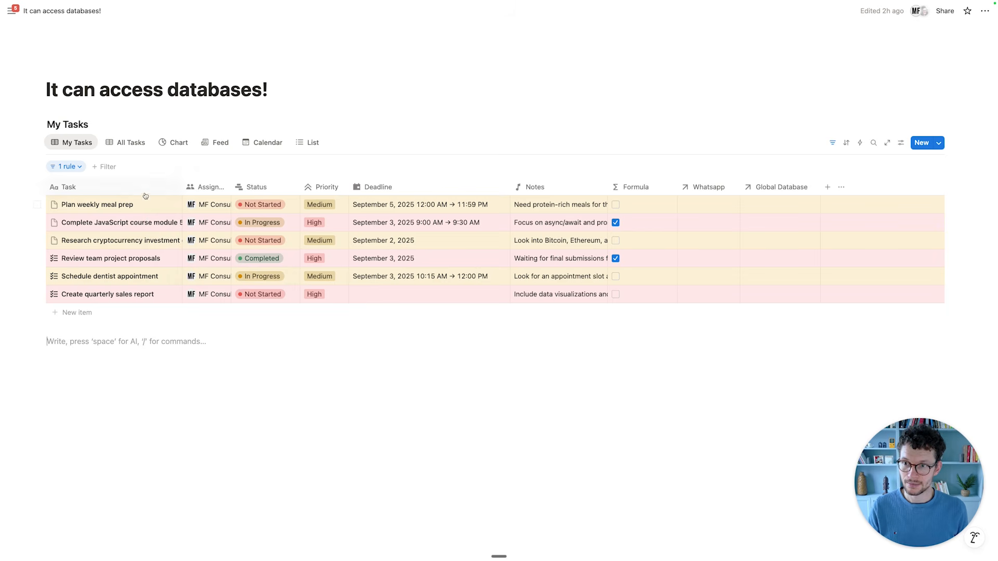
pyautogui.click(69, 166)
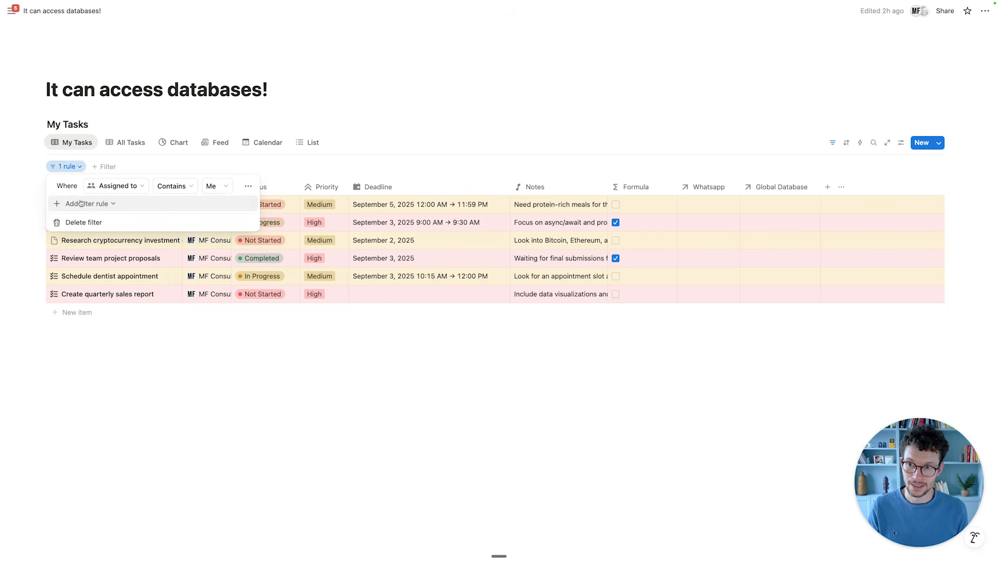
pyautogui.click(94, 206)
pyautogui.click(90, 219)
# Set the new rule to Status is not Completed and save the filter for everyone.
pyautogui.click(115, 205)
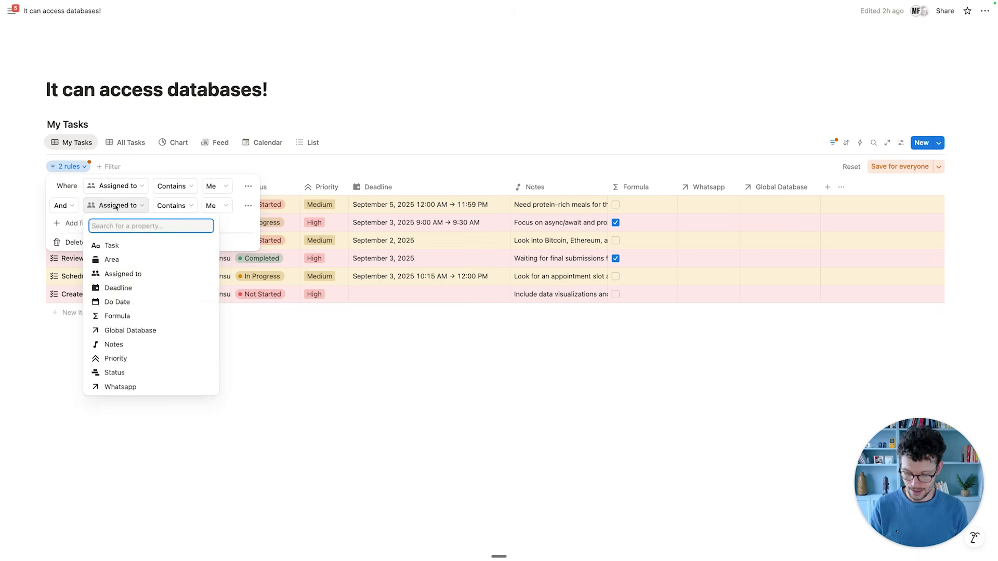
pyautogui.write('stat')
pyautogui.press('Return')
pyautogui.click(163, 205)
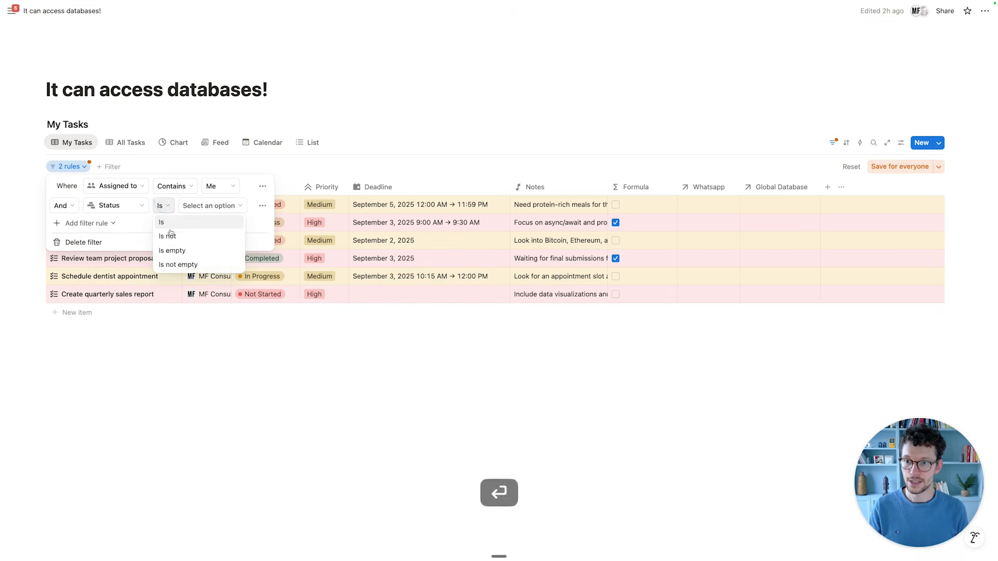
pyautogui.click(173, 236)
pyautogui.click(214, 205)
pyautogui.click(205, 292)
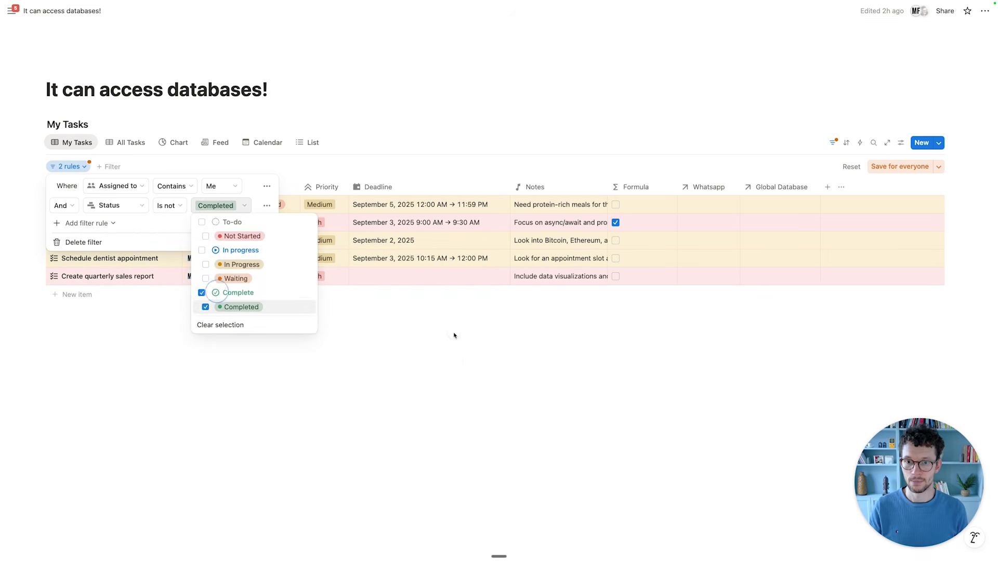
pyautogui.click(460, 363)
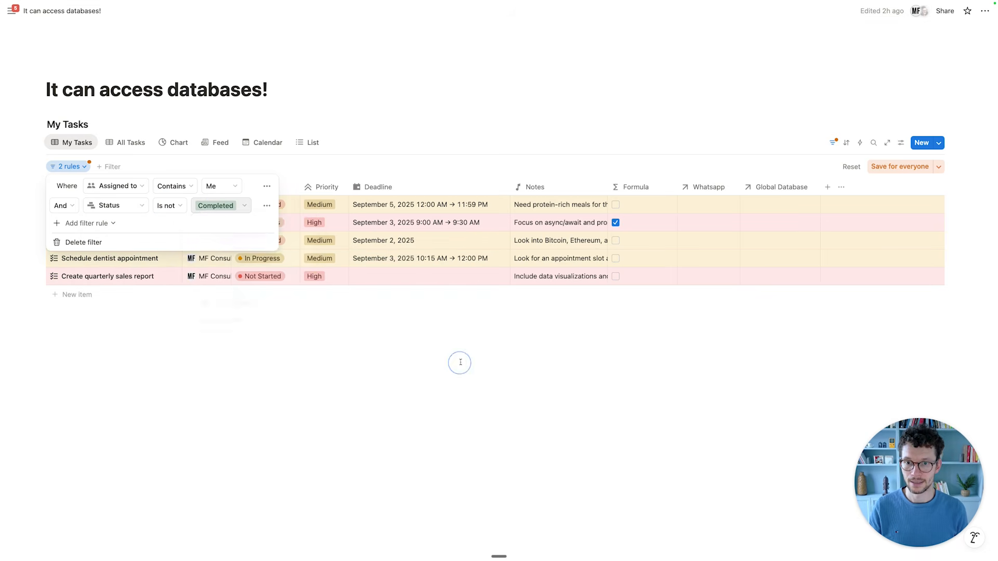
pyautogui.click(897, 167)
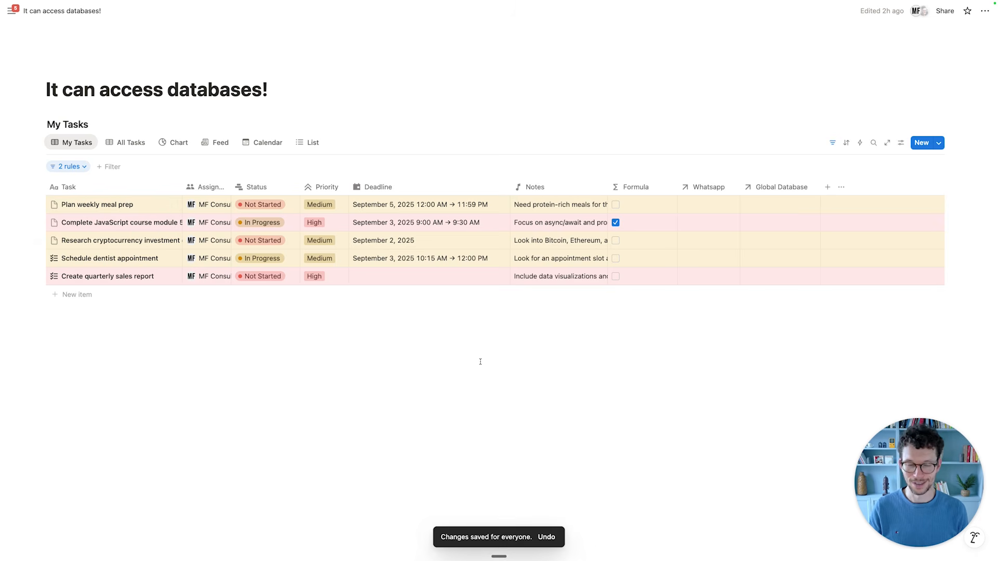
# Confirm in Notion Calendar's Tasks panel that Completed tasks are gone, then return to Notion.
pyautogui.hotkey('ctrl', 'Tab')
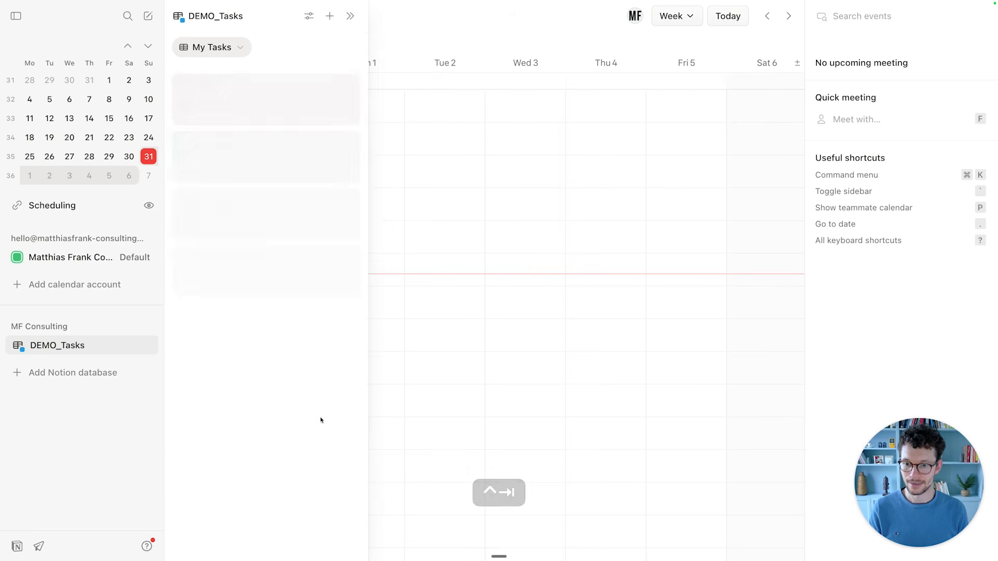
pyautogui.scroll(-5, 323, 374)
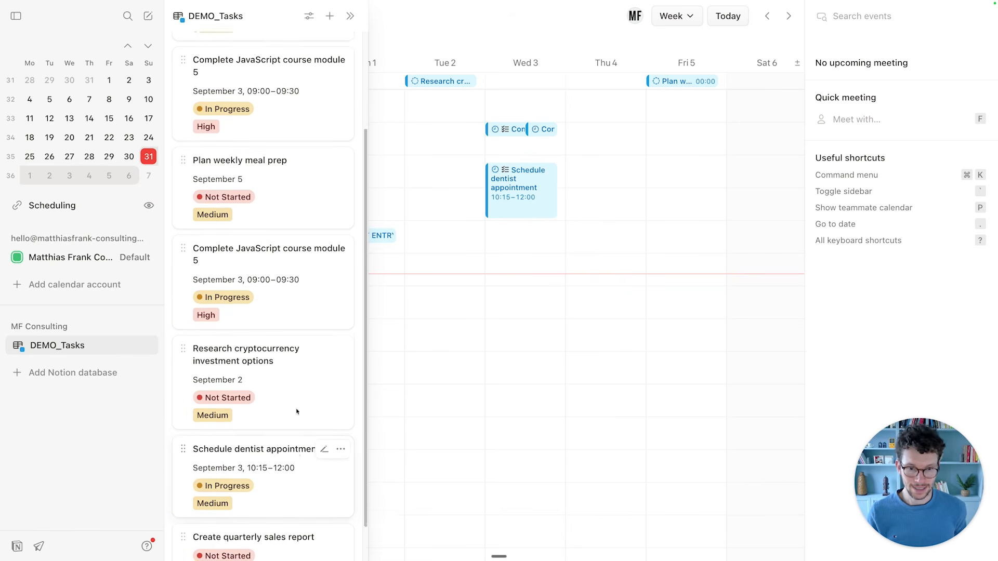
pyautogui.hotkey('ctrl', 'Tab')
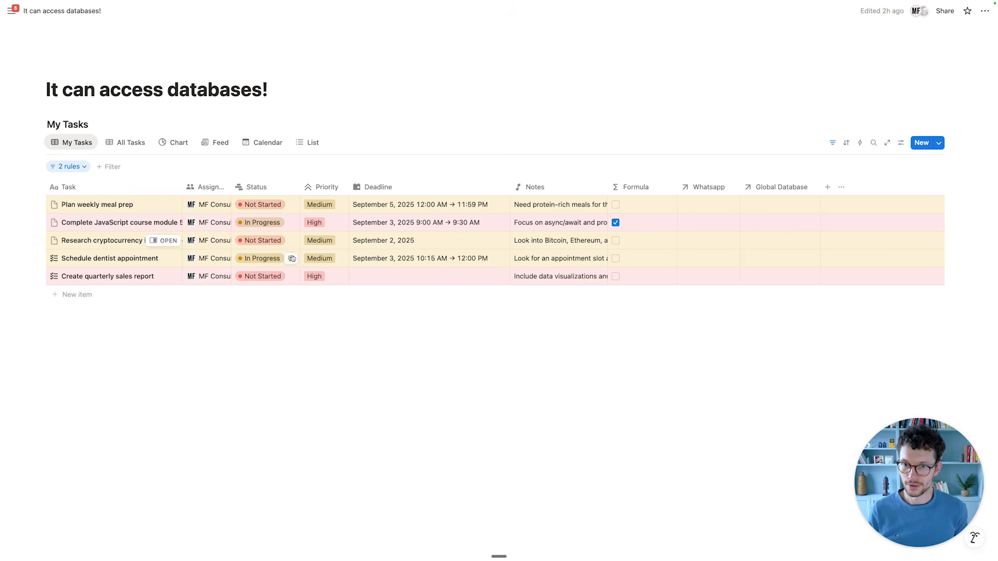
# Remove the Status is not Completed rule and add a new filter rule.
pyautogui.click(83, 170)
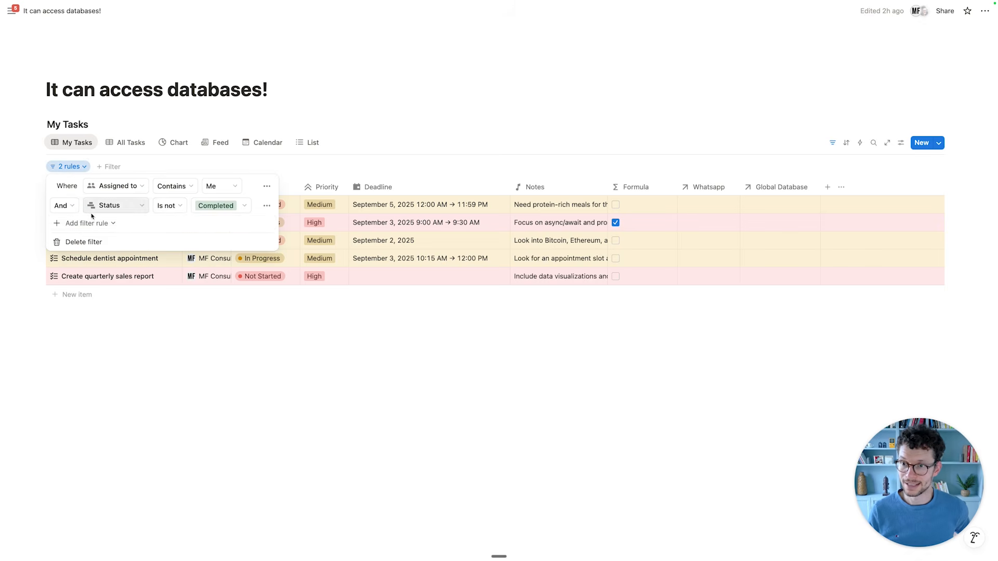
pyautogui.click(267, 205)
pyautogui.click(289, 222)
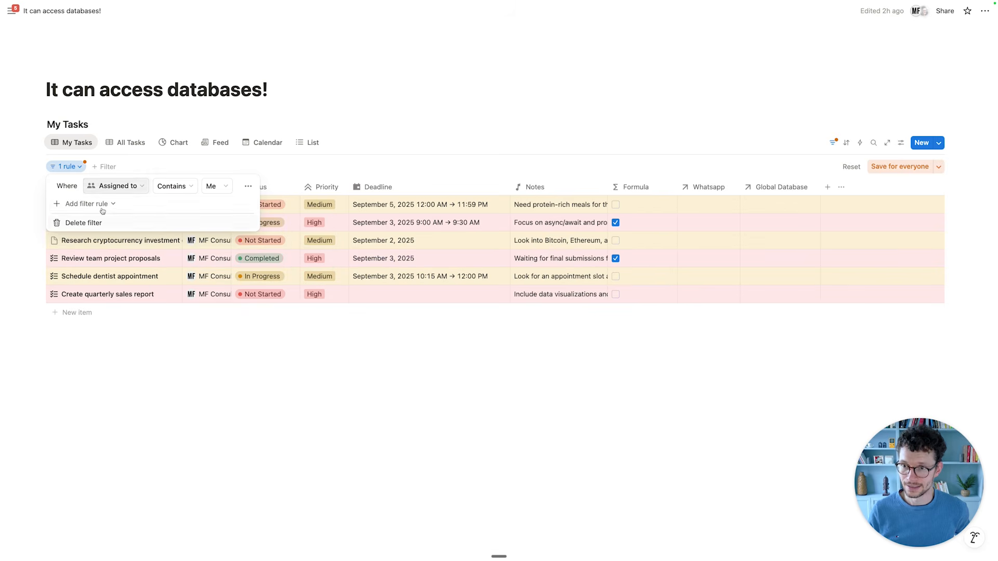
pyautogui.click(98, 204)
pyautogui.click(99, 218)
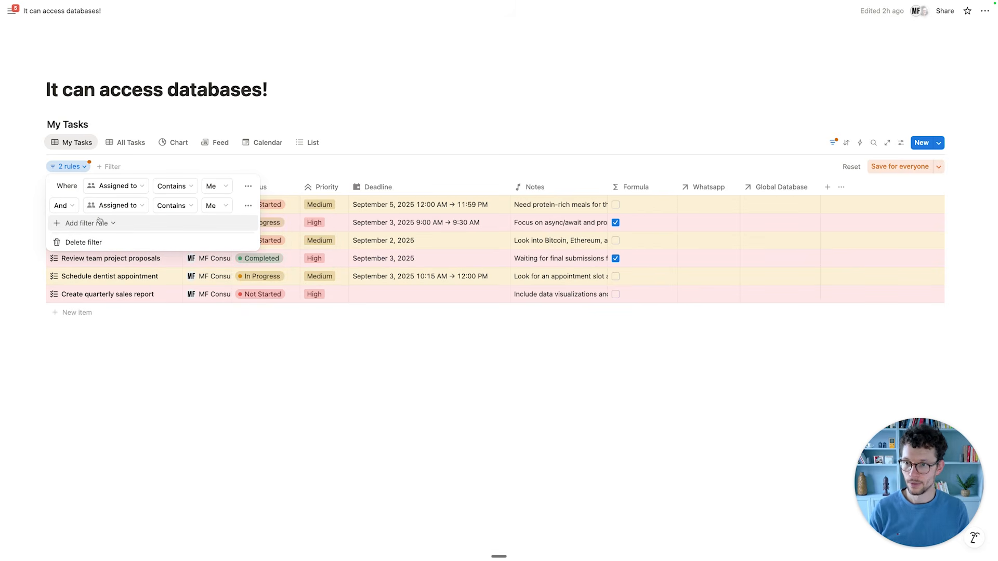
# Set the new rule to Priority is High, save for everyone, and switch to Notion Calendar.
pyautogui.click(109, 206)
pyautogui.write('prio')
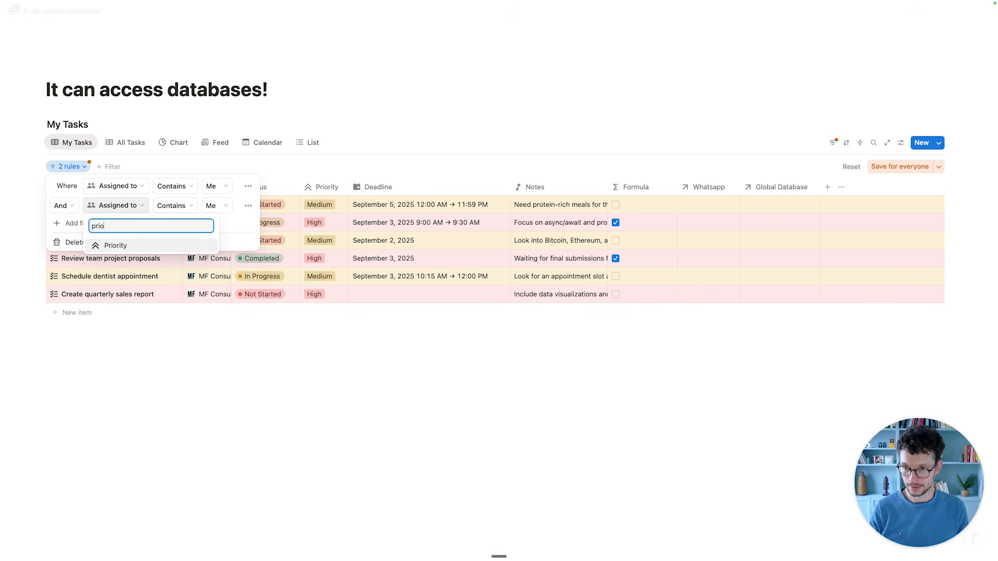
pyautogui.press('Return')
pyautogui.click(203, 205)
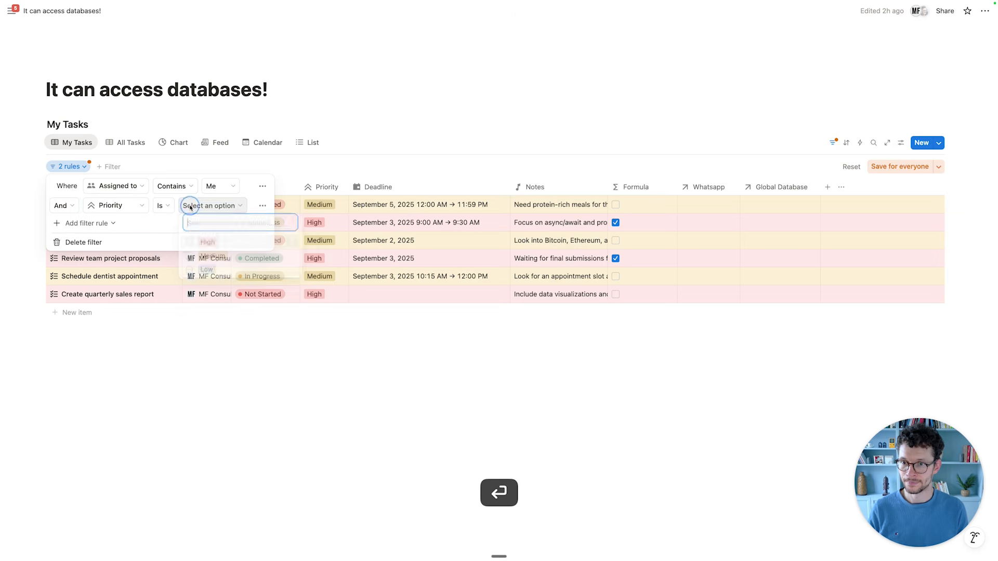
pyautogui.click(208, 243)
pyautogui.click(363, 341)
pyautogui.click(365, 343)
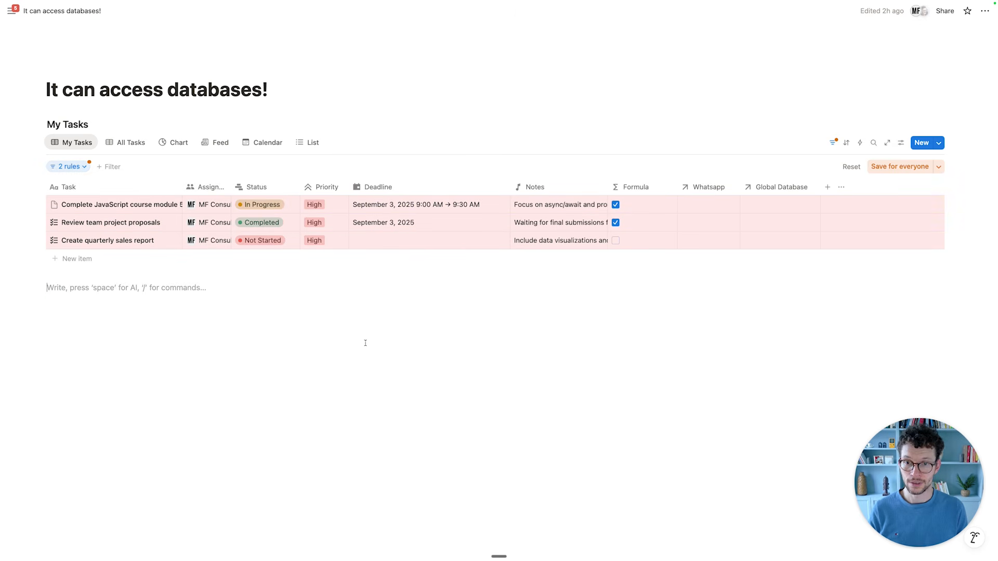
pyautogui.click(895, 165)
pyautogui.hotkey('ctrl', 'Tab')
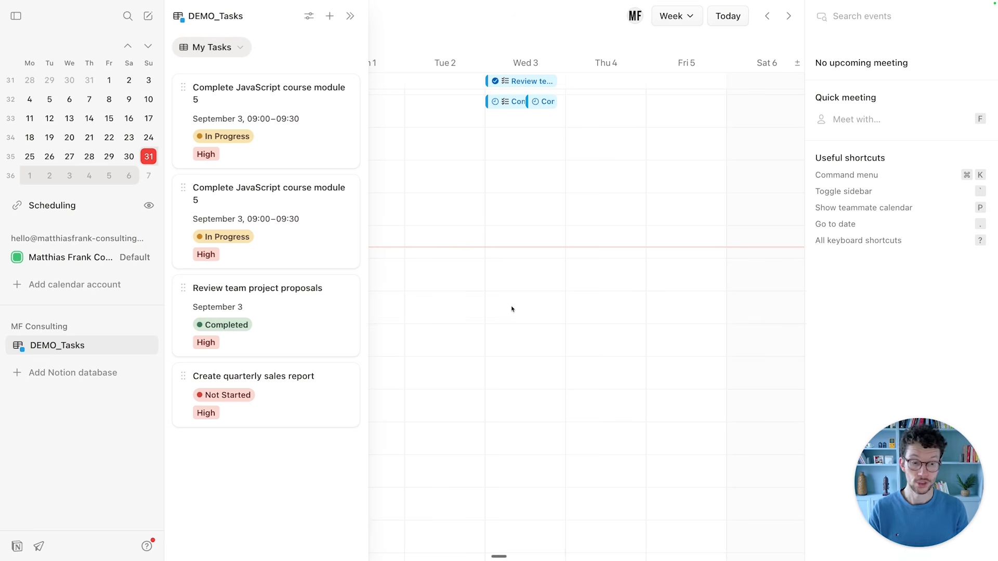
# Group the DEMO_Tasks panel's task cards by Status.
pyautogui.click(309, 16)
pyautogui.moveTo(356, 128)
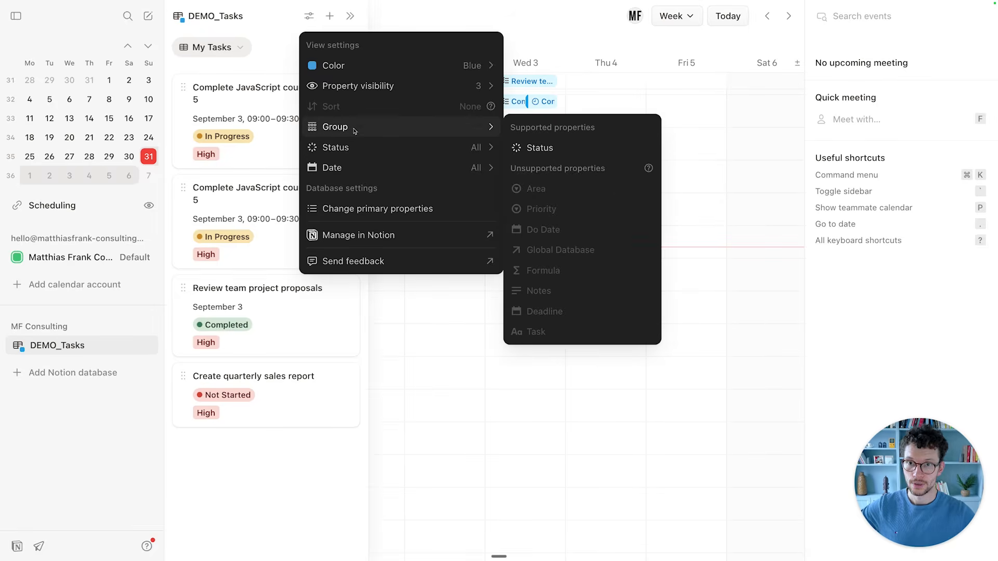
pyautogui.click(540, 148)
pyautogui.click(262, 63)
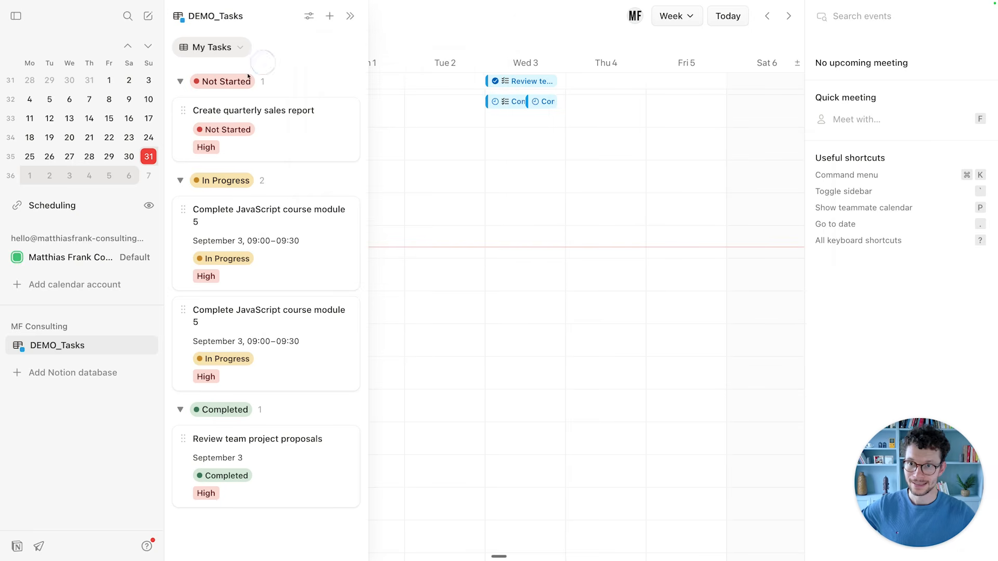
# Collapse the Not Started, In Progress and Completed groups.
pyautogui.click(181, 81)
pyautogui.click(180, 104)
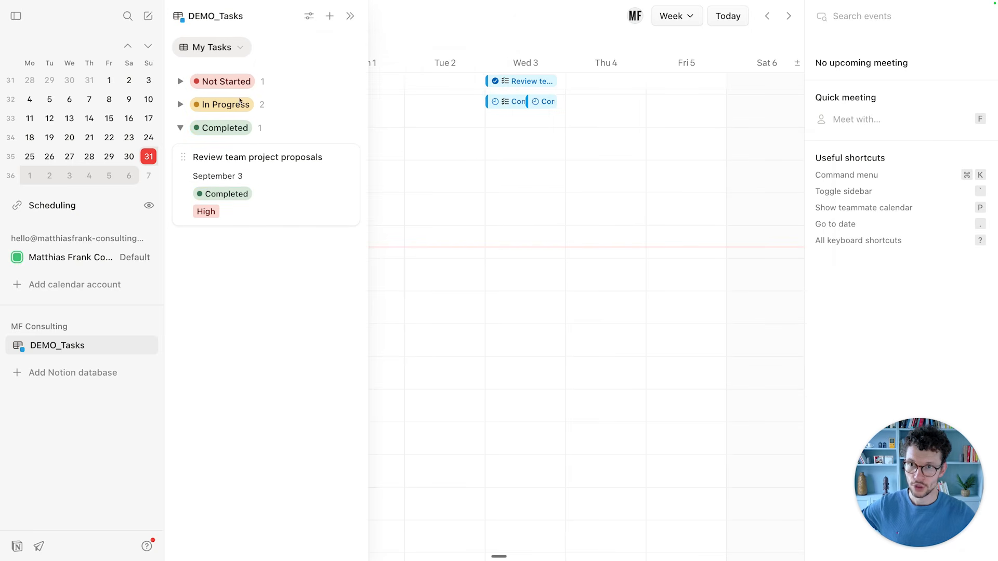
pyautogui.click(180, 128)
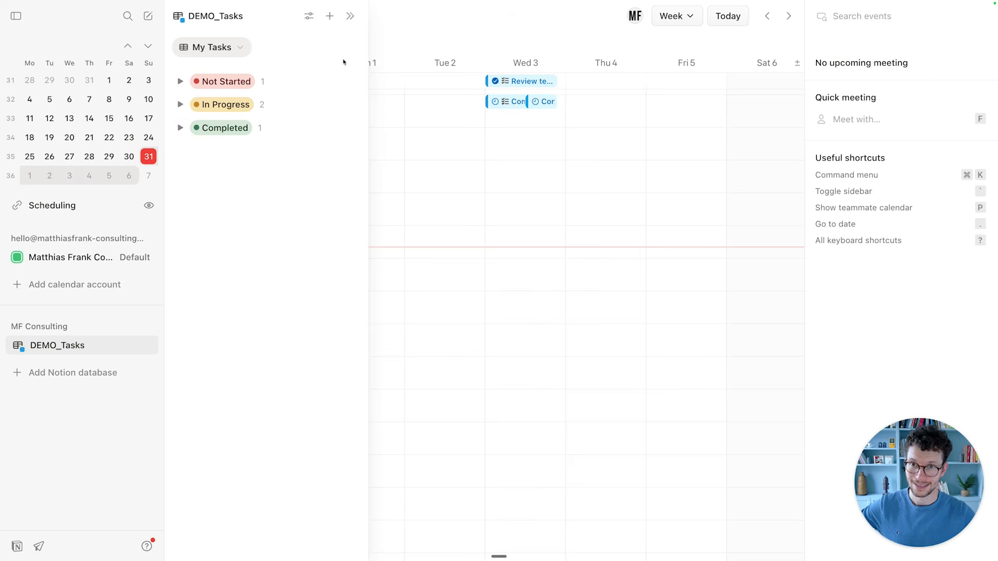
pyautogui.click(309, 16)
pyautogui.moveTo(394, 133)
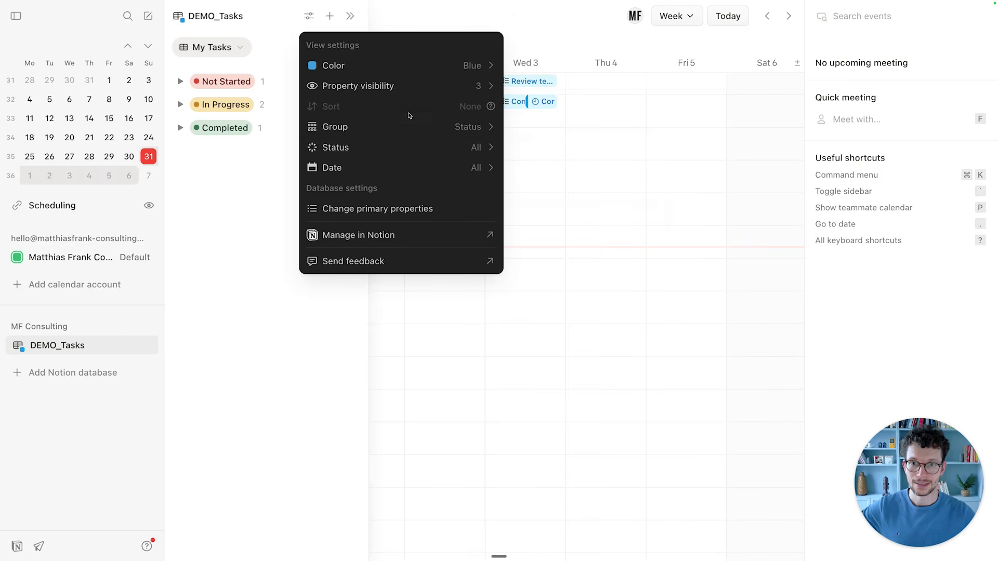
# Set the DEMO_Tasks panel's Status filter to Incomplete.
pyautogui.moveTo(531, 143)
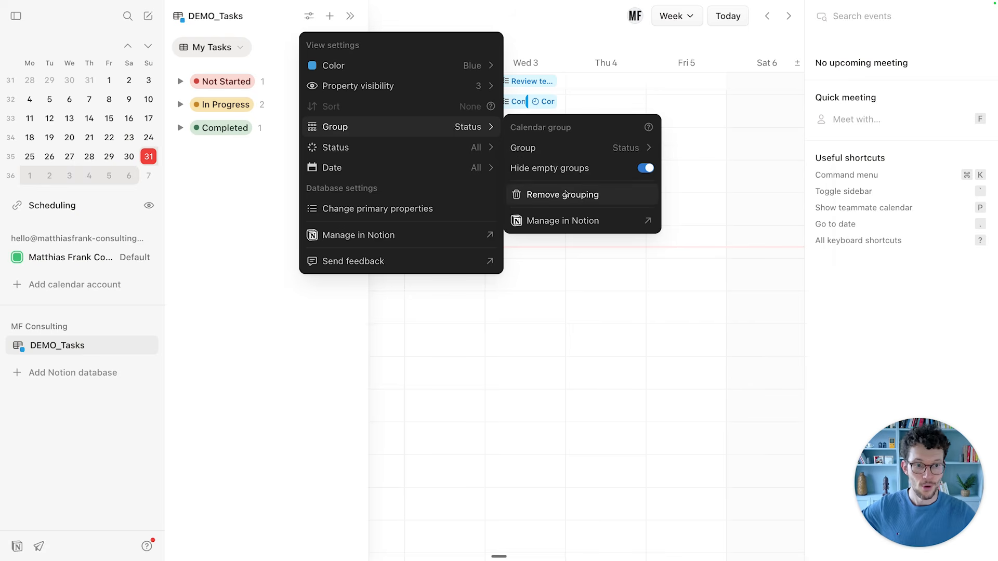
pyautogui.moveTo(606, 158)
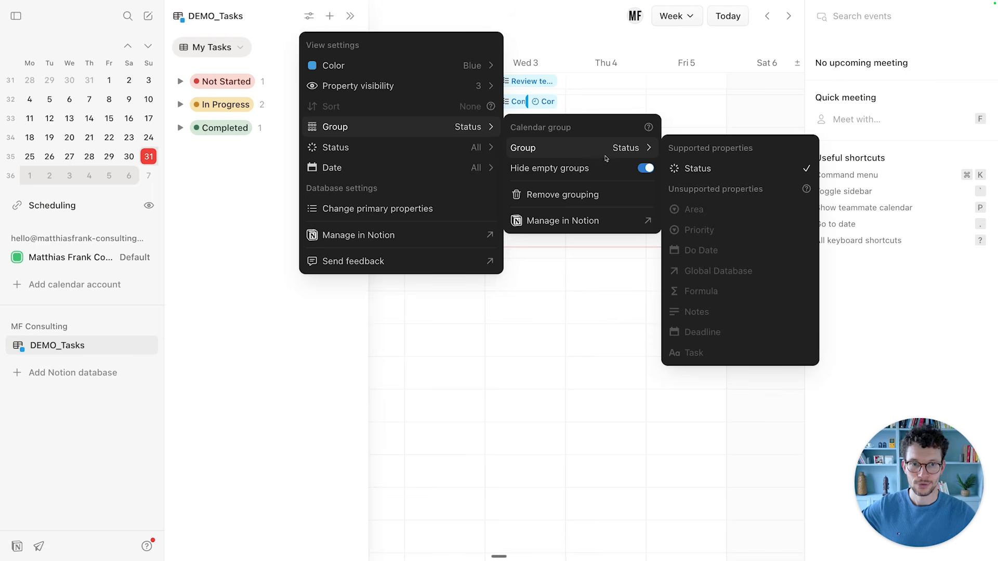
pyautogui.moveTo(433, 144)
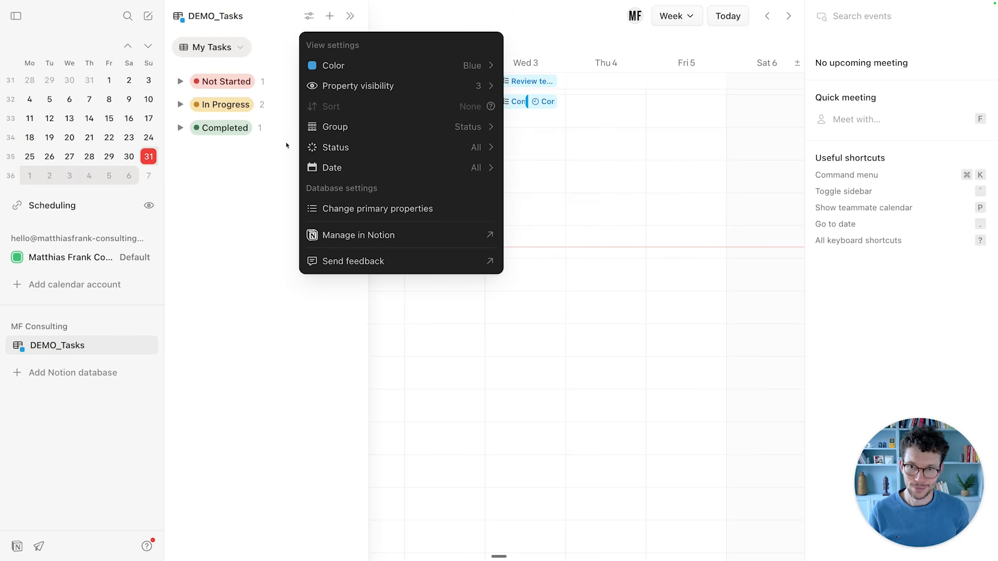
pyautogui.moveTo(320, 150)
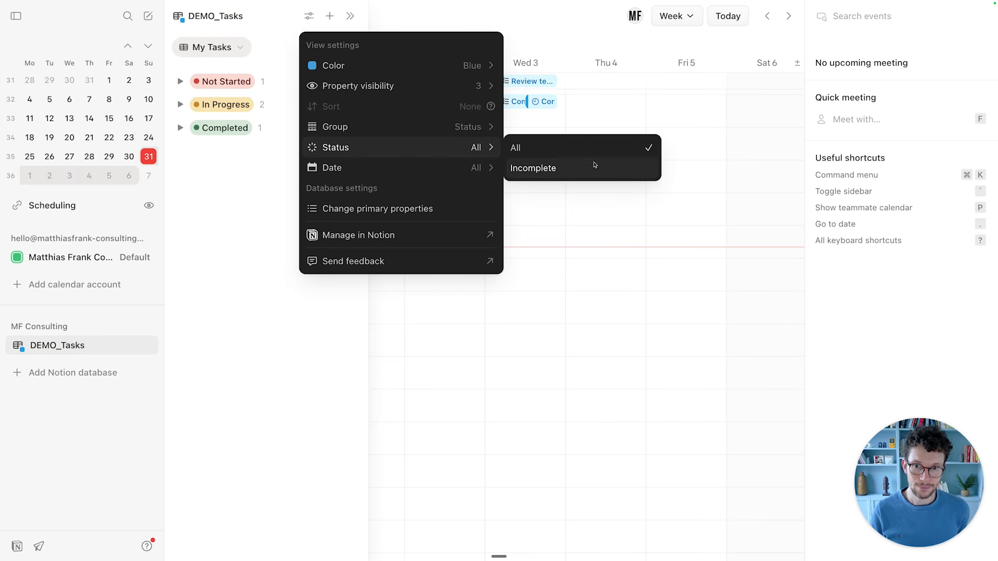
pyautogui.moveTo(494, 148)
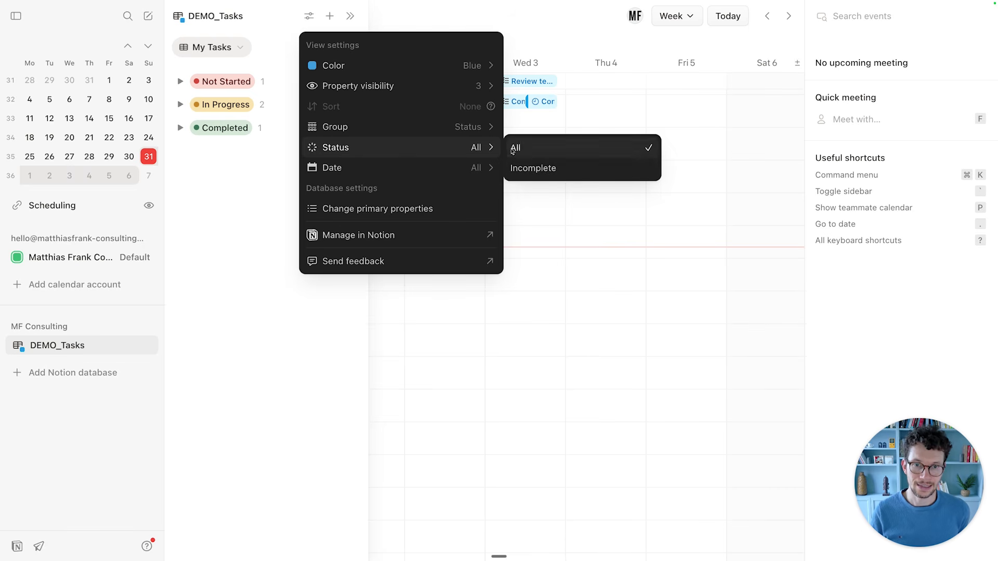
pyautogui.click(526, 168)
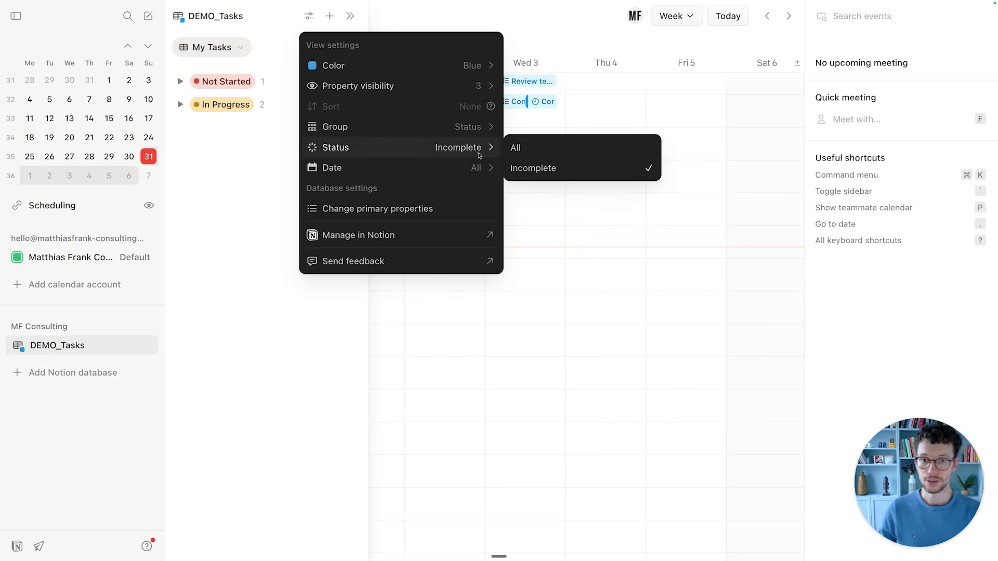
# Try the Unscheduled and Scheduled date filters, then set Date back to All.
pyautogui.moveTo(473, 165)
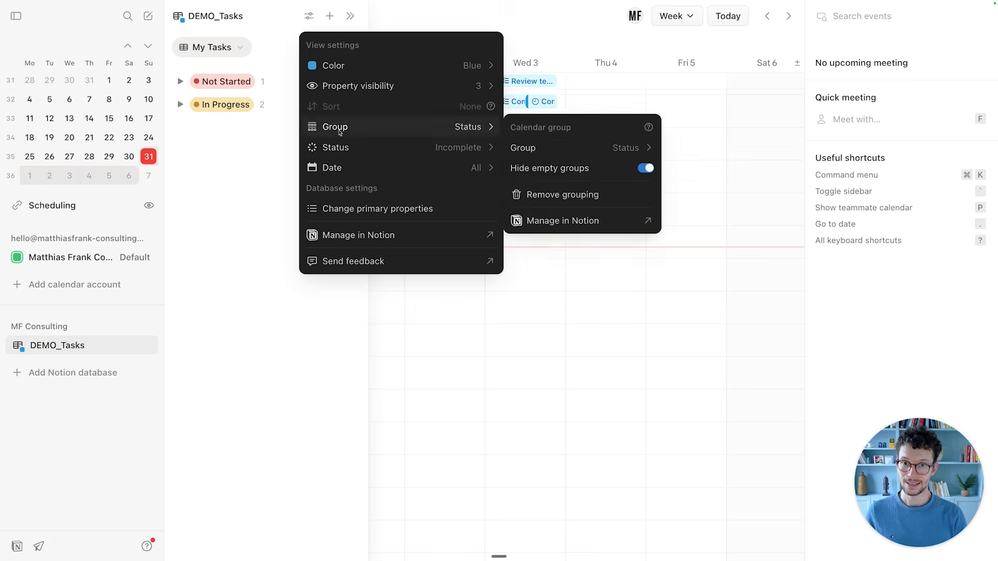
pyautogui.click(536, 208)
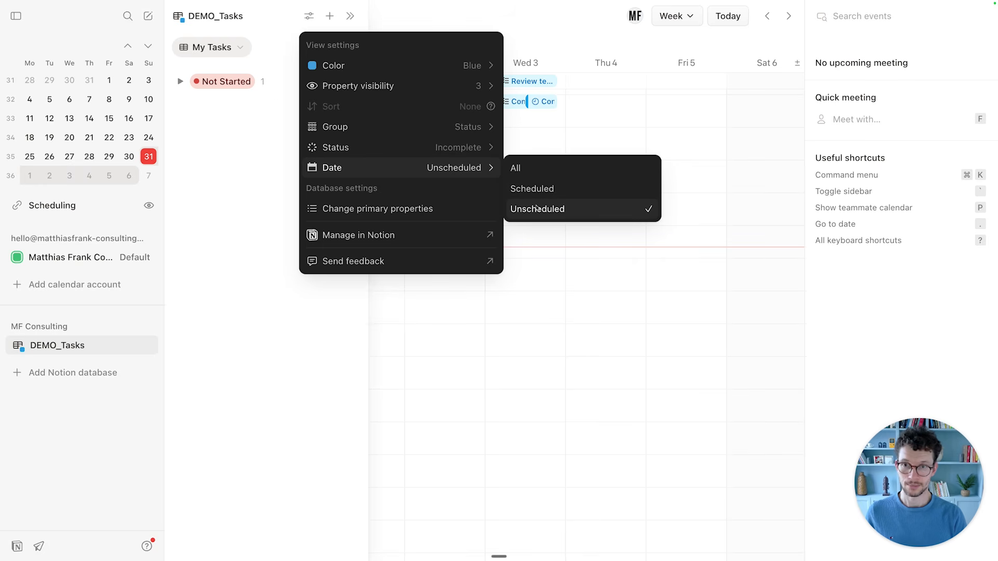
pyautogui.click(540, 192)
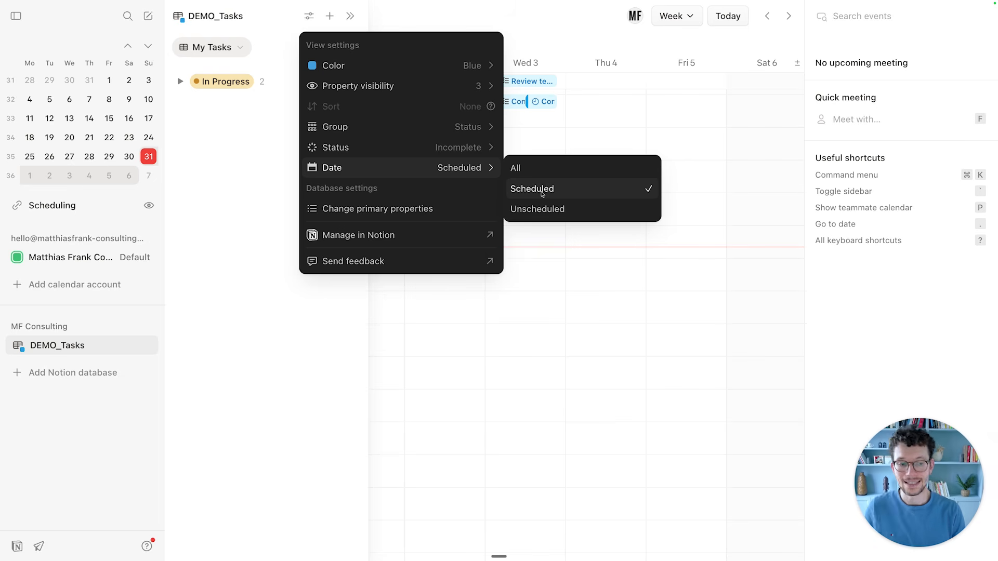
pyautogui.click(539, 173)
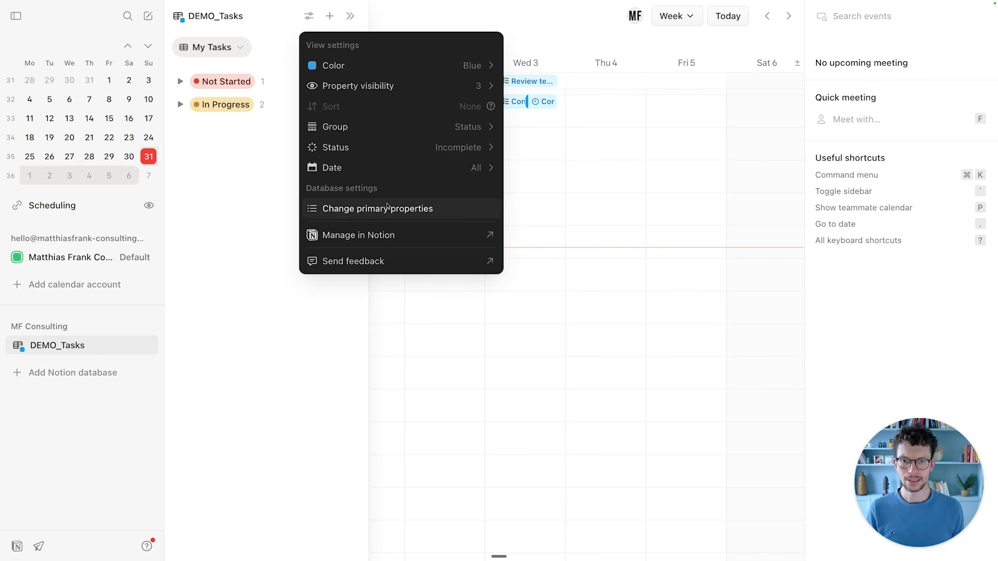
# Open Change primary properties to view Deadline as date property and Status as status property.
pyautogui.click(386, 207)
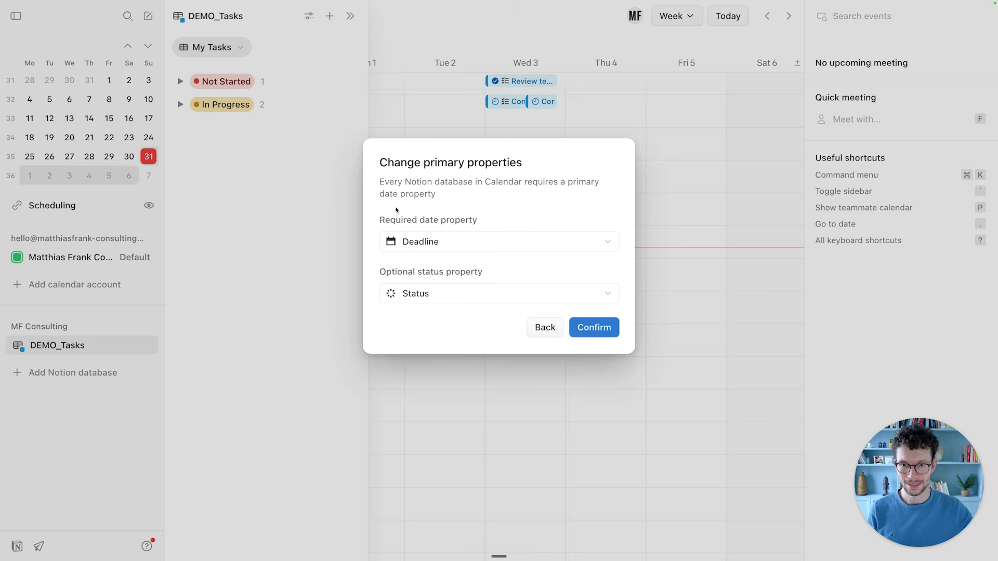
pyautogui.click(428, 269)
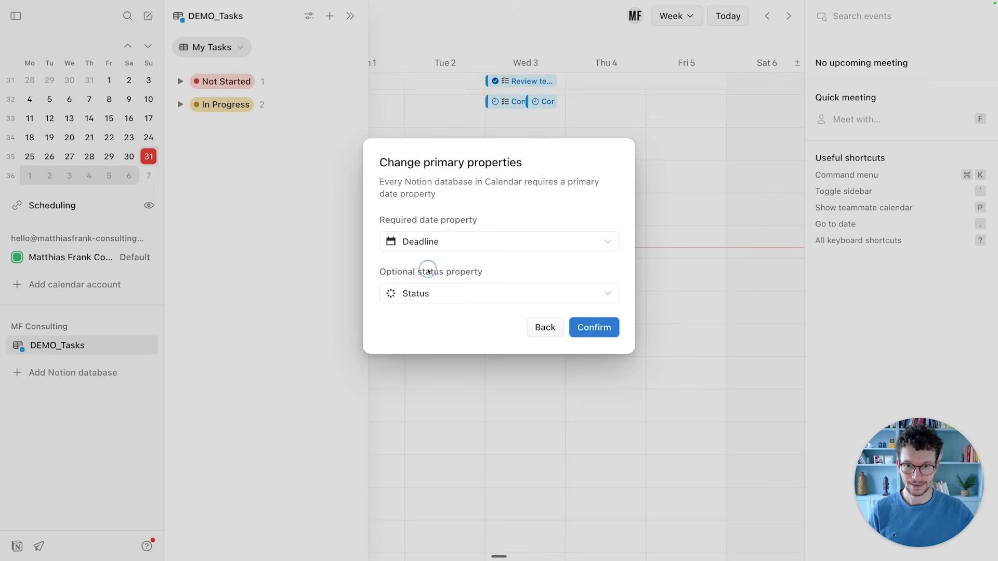
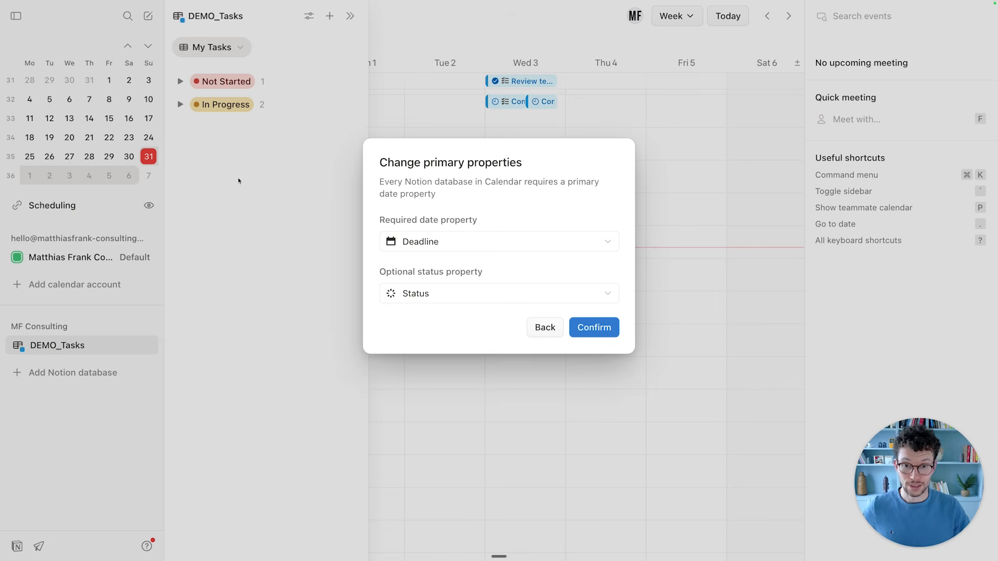
# Switch to the Notion page 'It can access databases!' showing the My Tasks database.
pyautogui.hotkey('ctrl', 'Tab')
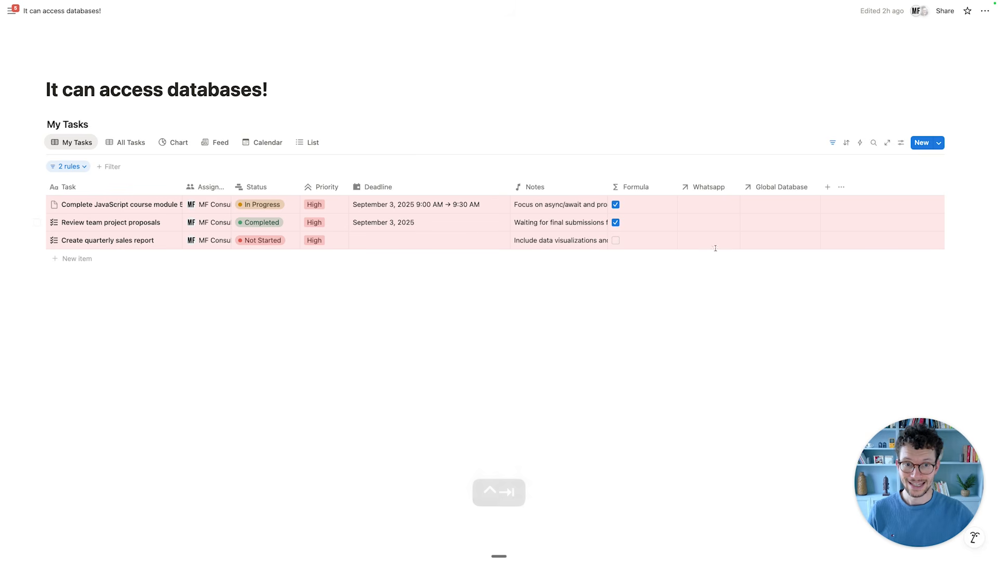
# Unhide the Do Date property and move its column right after Deadline.
pyautogui.click(901, 142)
pyautogui.click(901, 219)
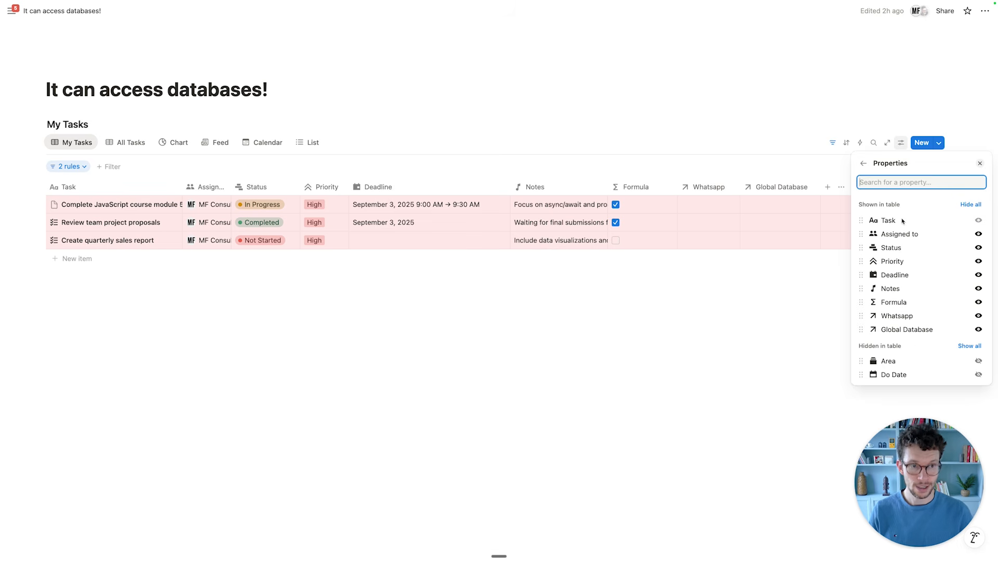
pyautogui.click(979, 374)
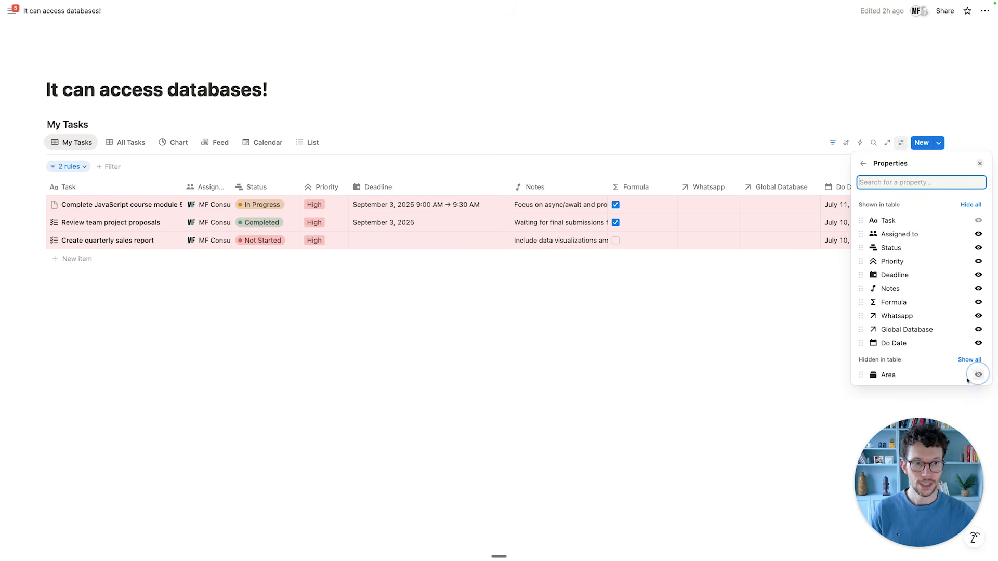
pyautogui.click(777, 320)
pyautogui.moveTo(853, 187); pyautogui.dragTo(496, 184)
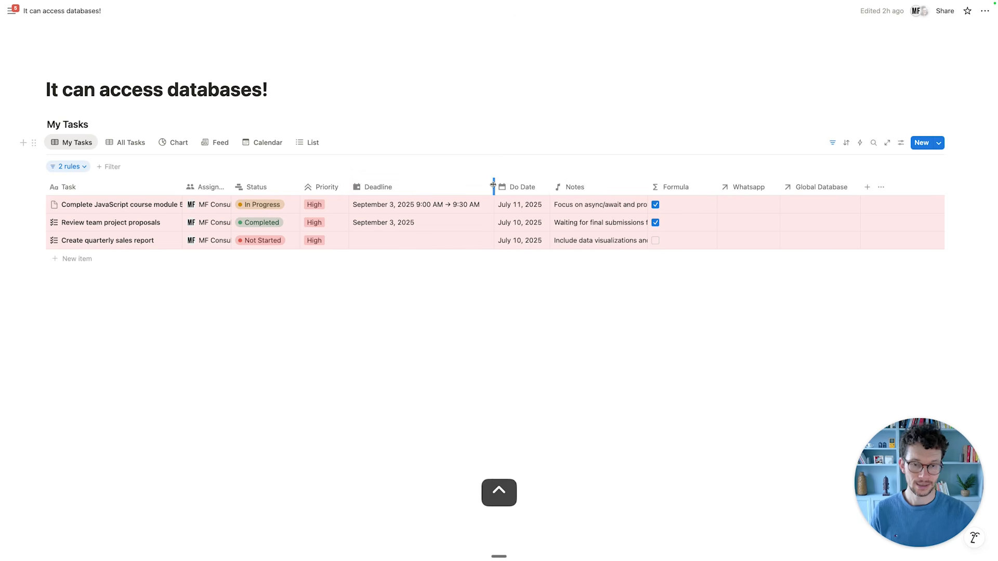
pyautogui.hotkey('ctrl', 'Tab')
# Keep Deadline as the required date property and confirm the DEMO_Tasks primary properties.
pyautogui.click(420, 236)
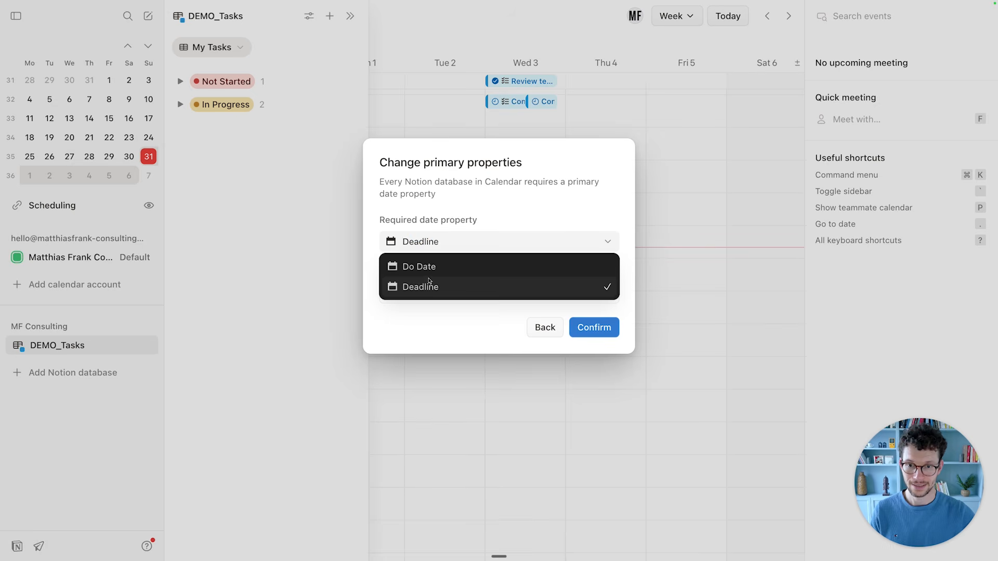
pyautogui.click(419, 214)
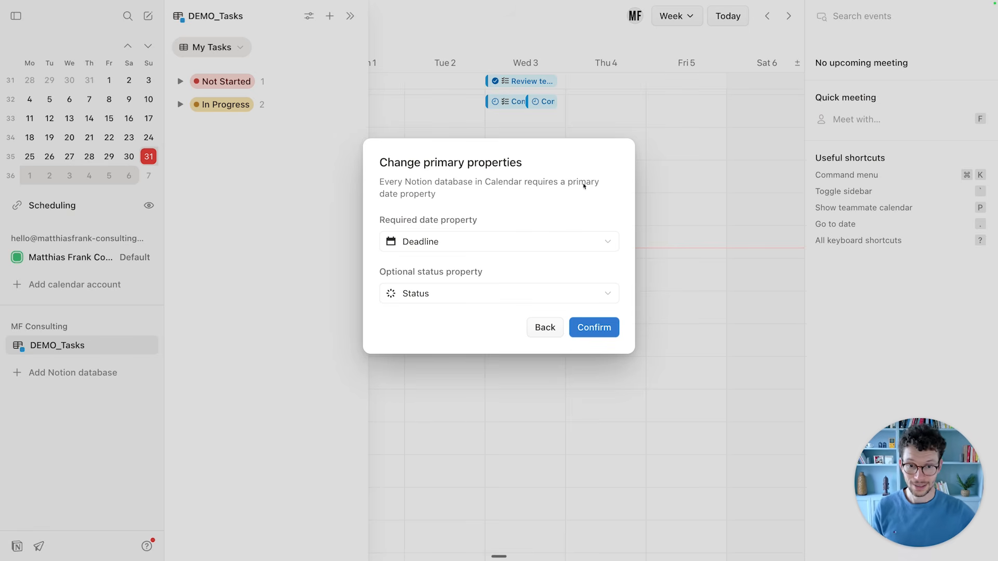
pyautogui.click(590, 329)
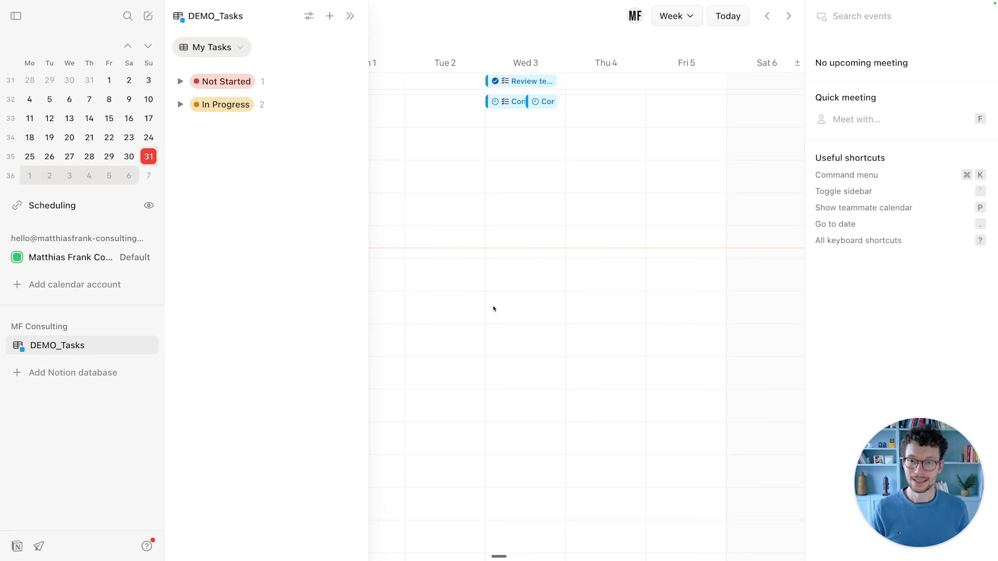
pyautogui.press('ctrl')
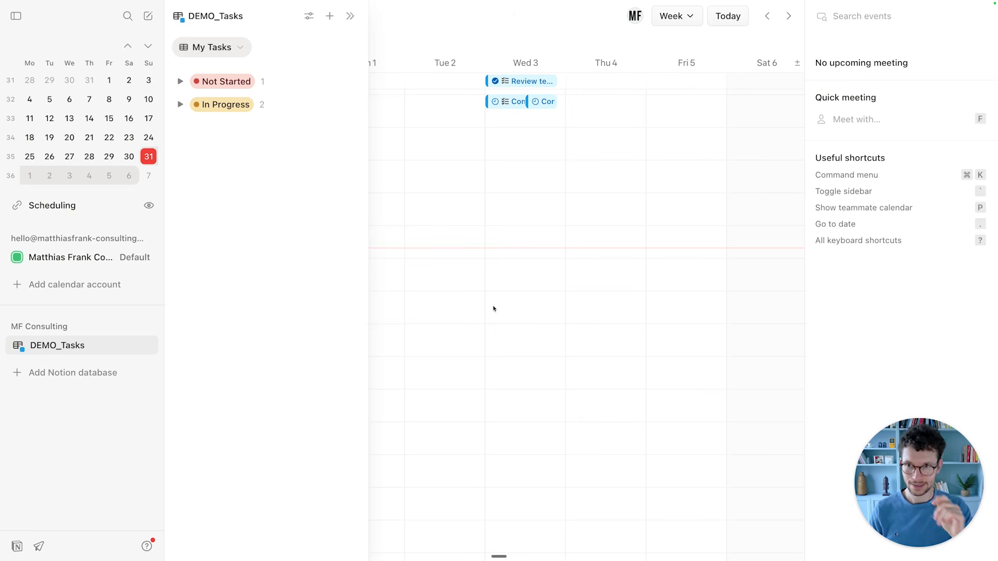
pyautogui.hotkey('ctrl', 'Tab')
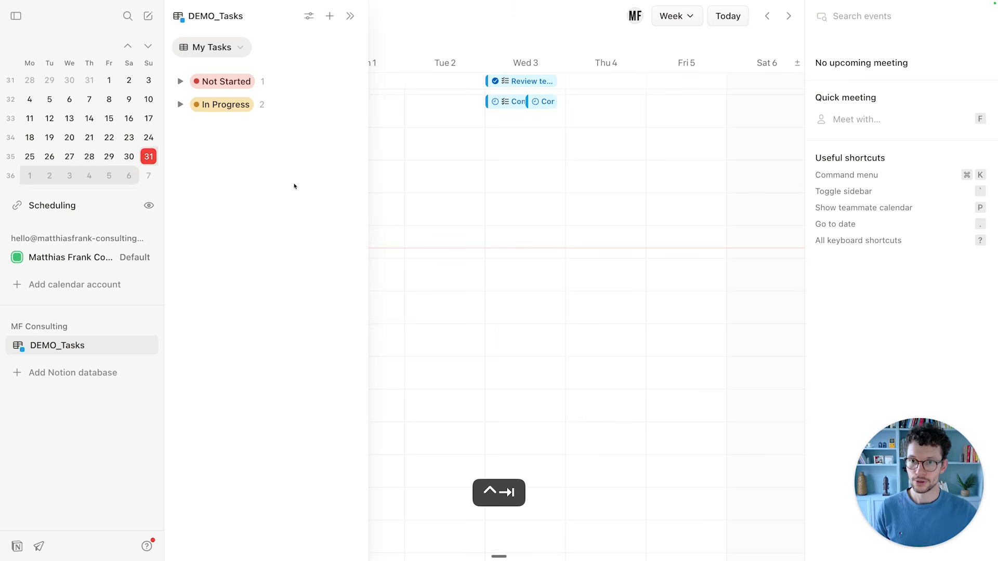
# Rename the My Tasks view to 'Deadlines'.
pyautogui.click(81, 143)
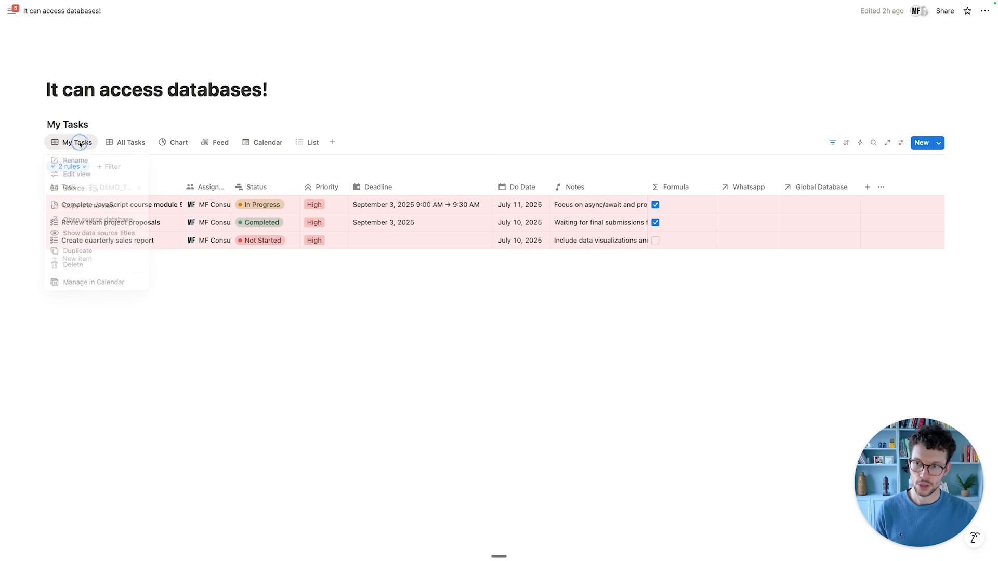
pyautogui.click(78, 173)
pyautogui.press('super+a')
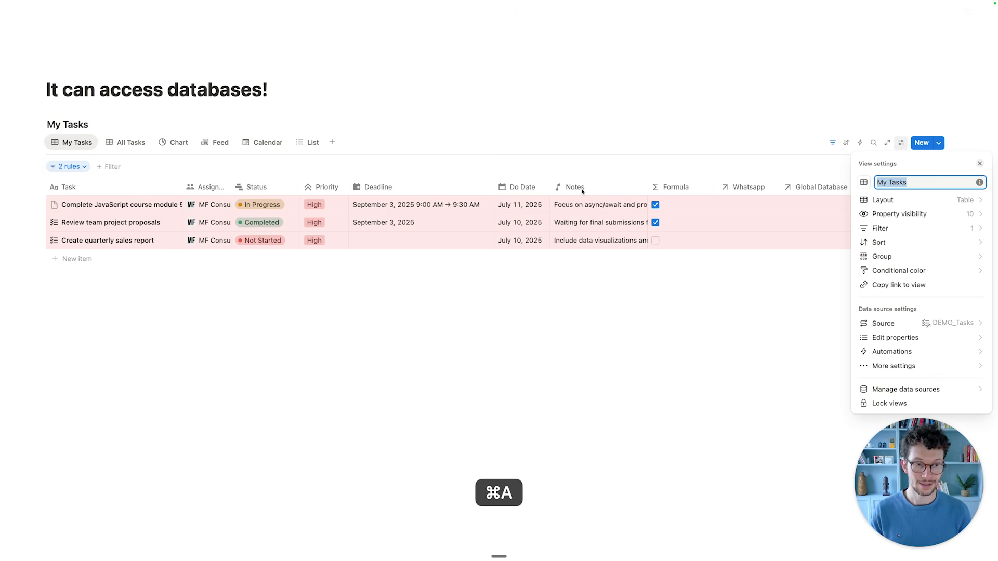
pyautogui.write('Deadlines')
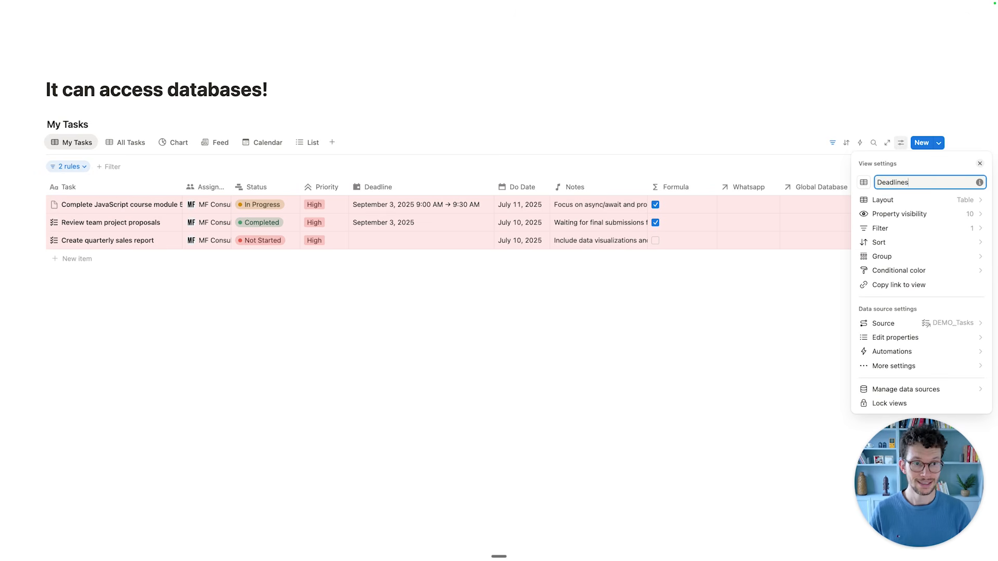
pyautogui.press('Return')
pyautogui.click(357, 370)
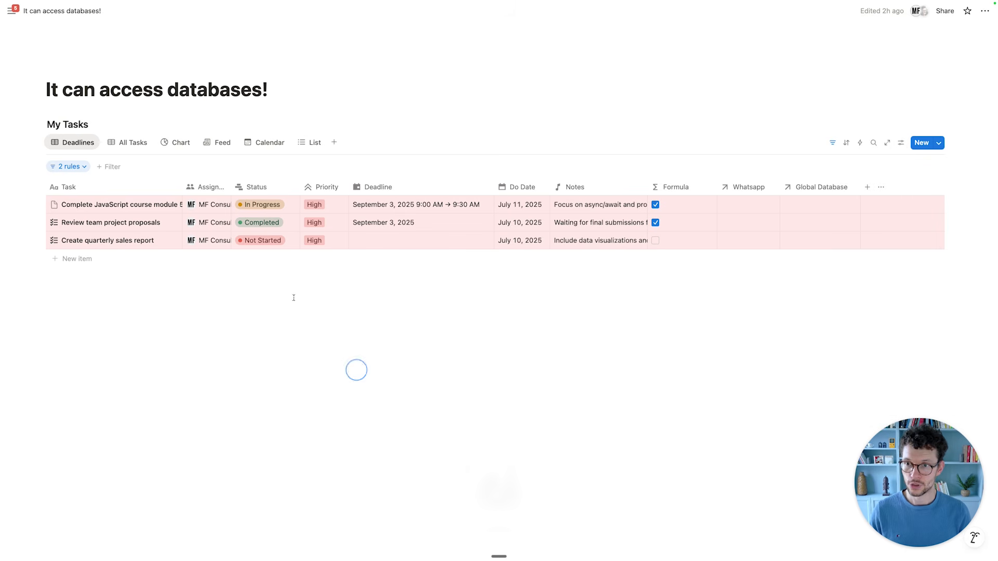
# Change the first filter rule to Deadline is not empty.
pyautogui.click(78, 166)
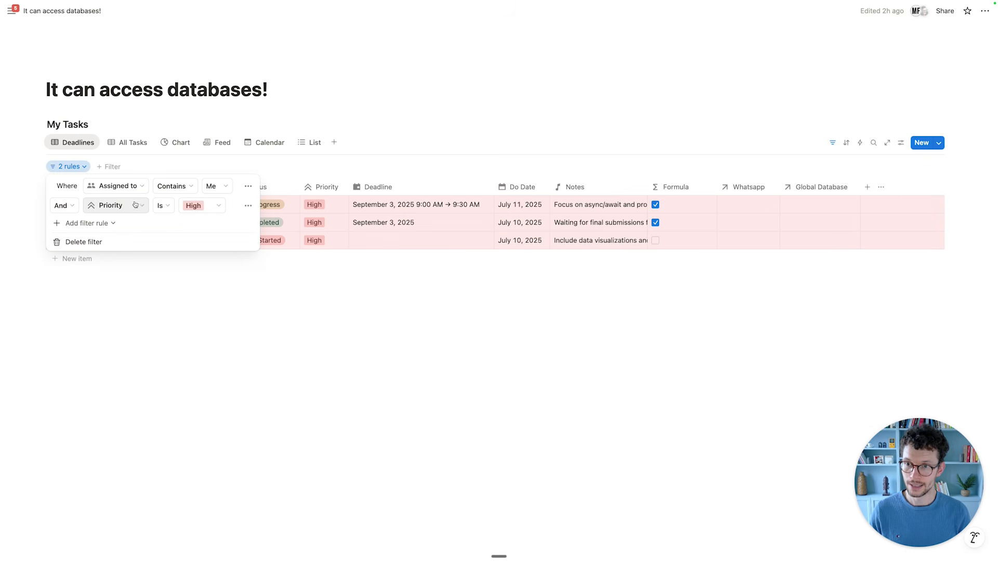
pyautogui.click(126, 188)
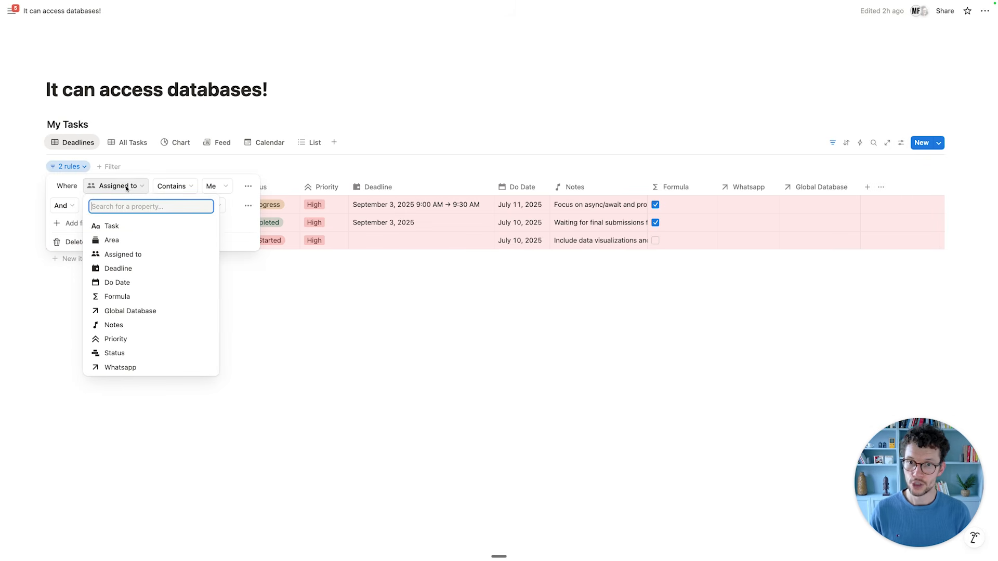
pyautogui.write('dead')
pyautogui.press('Return')
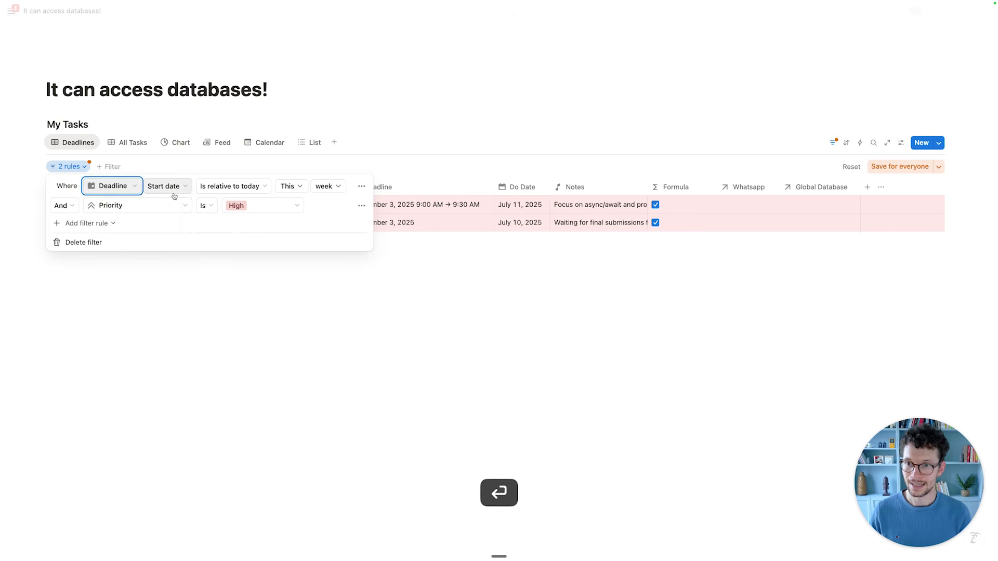
pyautogui.click(174, 193)
pyautogui.click(285, 184)
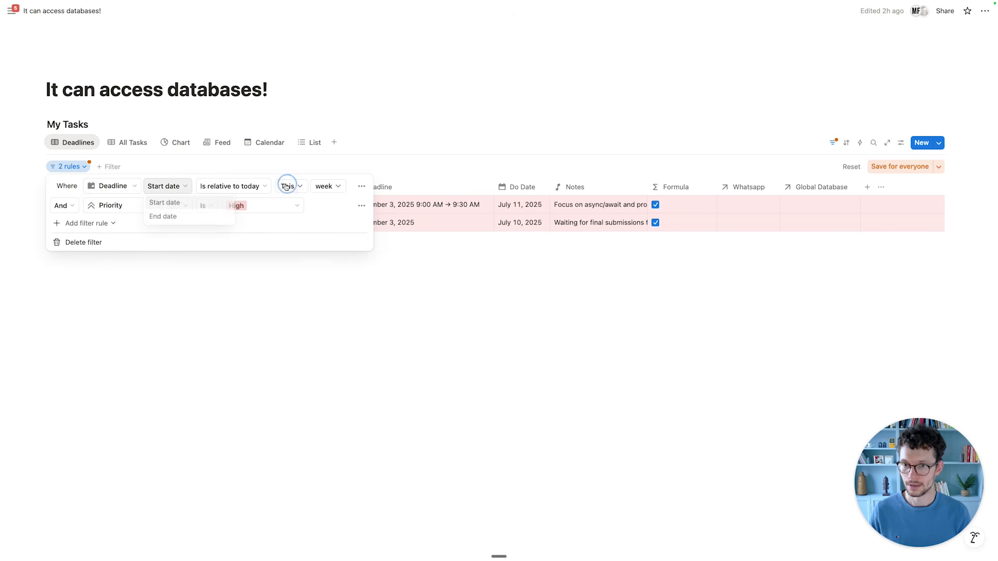
pyautogui.click(235, 188)
pyautogui.click(222, 315)
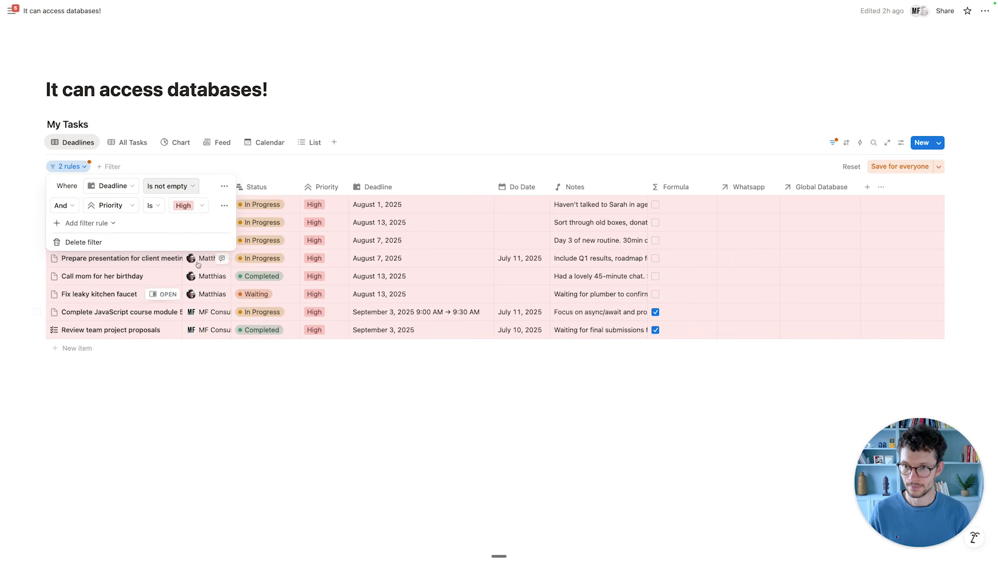
# Make the second rule Assigned to contains Me and save the filters for everyone.
pyautogui.click(222, 204)
pyautogui.click(109, 206)
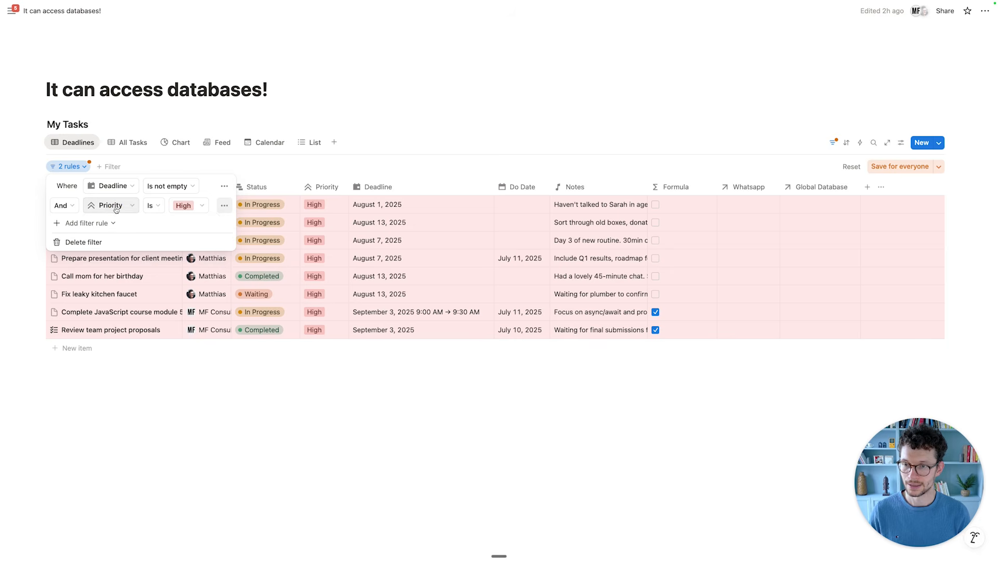
pyautogui.click(108, 206)
pyautogui.click(120, 274)
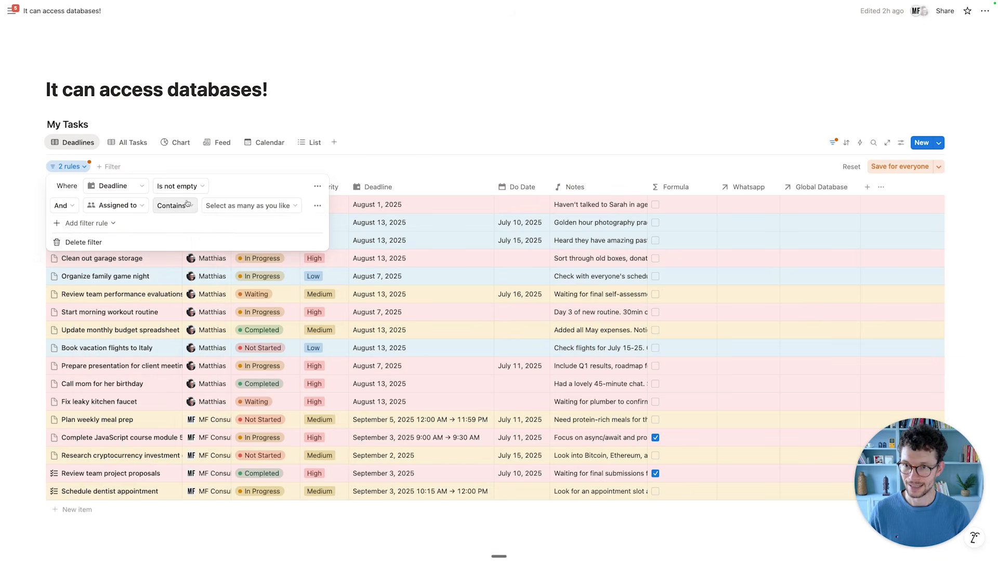
pyautogui.click(217, 206)
pyautogui.click(218, 239)
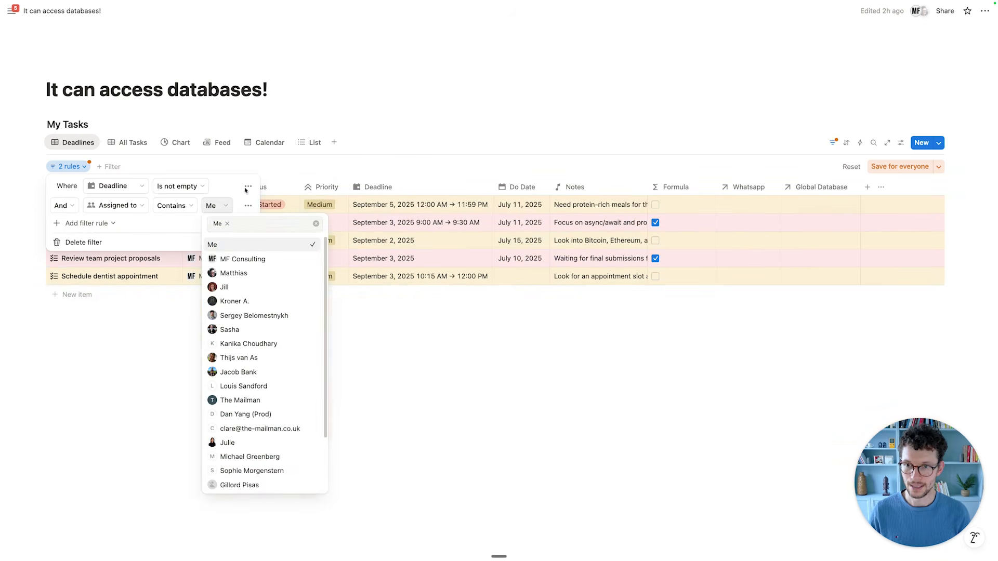
pyautogui.click(234, 186)
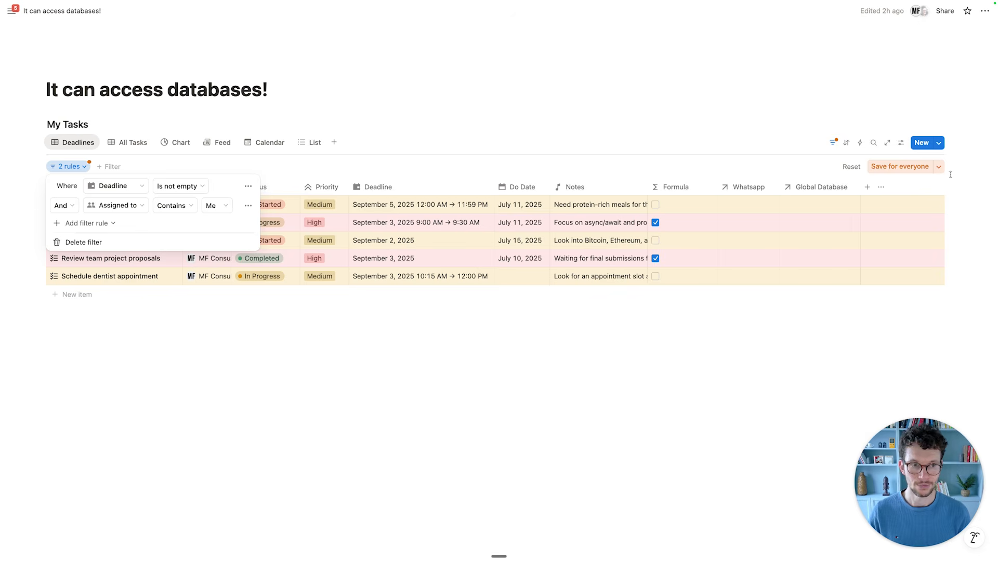
pyautogui.click(907, 167)
pyautogui.click(388, 334)
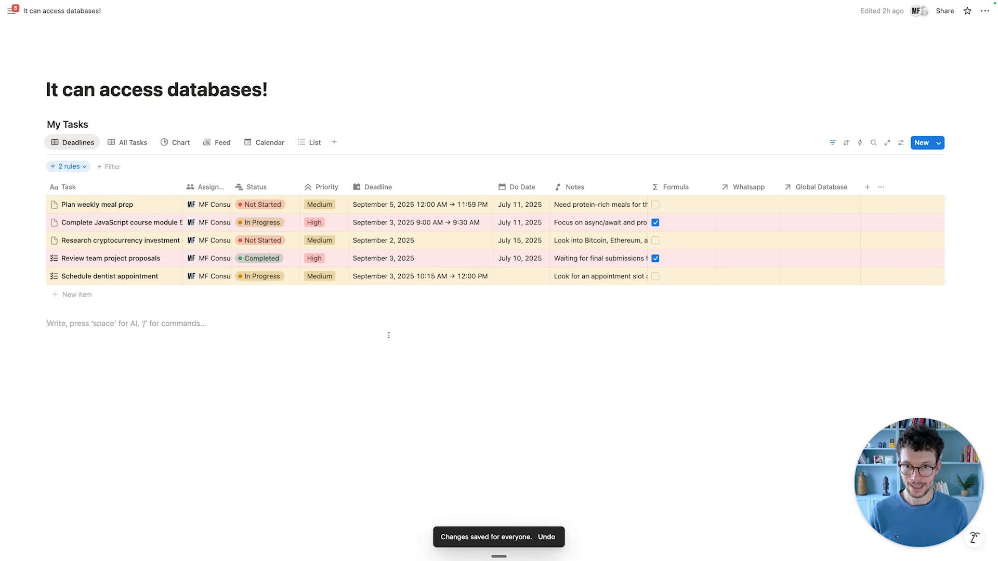
# Close the DEMO_Tasks pane in Notion Calendar to view the full August 2025 week, then return to Notion.
pyautogui.hotkey('ctrl', 'Tab')
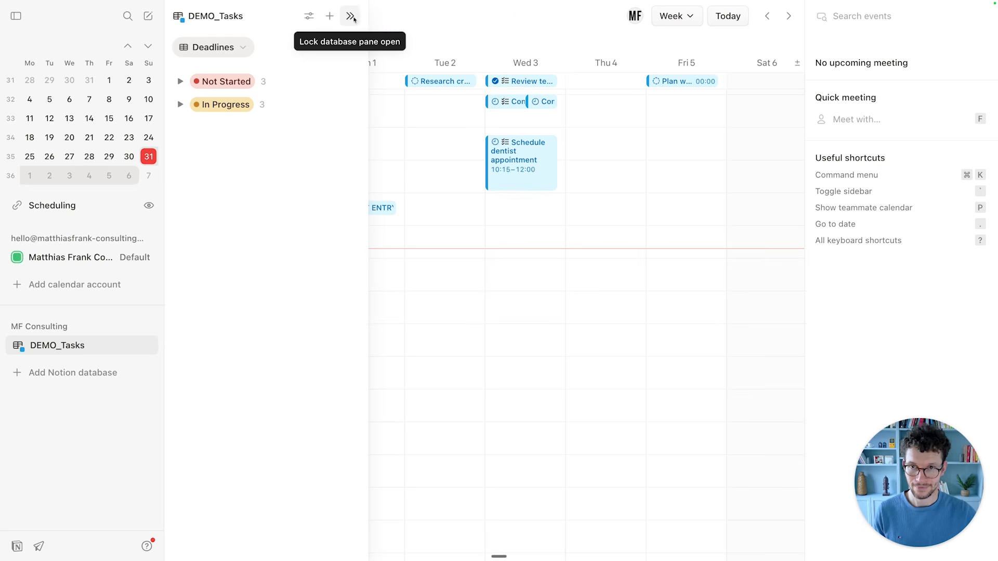
pyautogui.scroll(1, 471, 181)
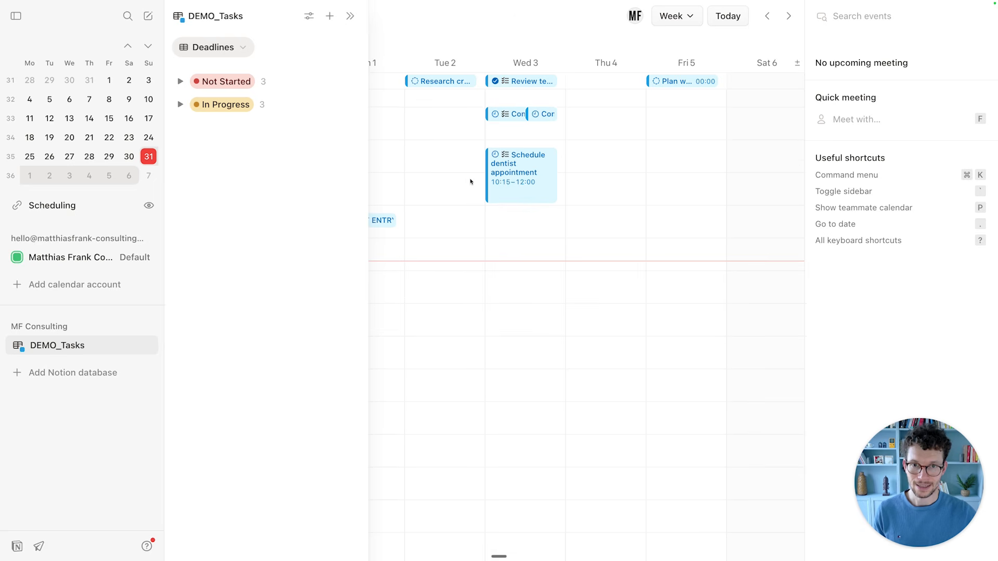
pyautogui.click(96, 346)
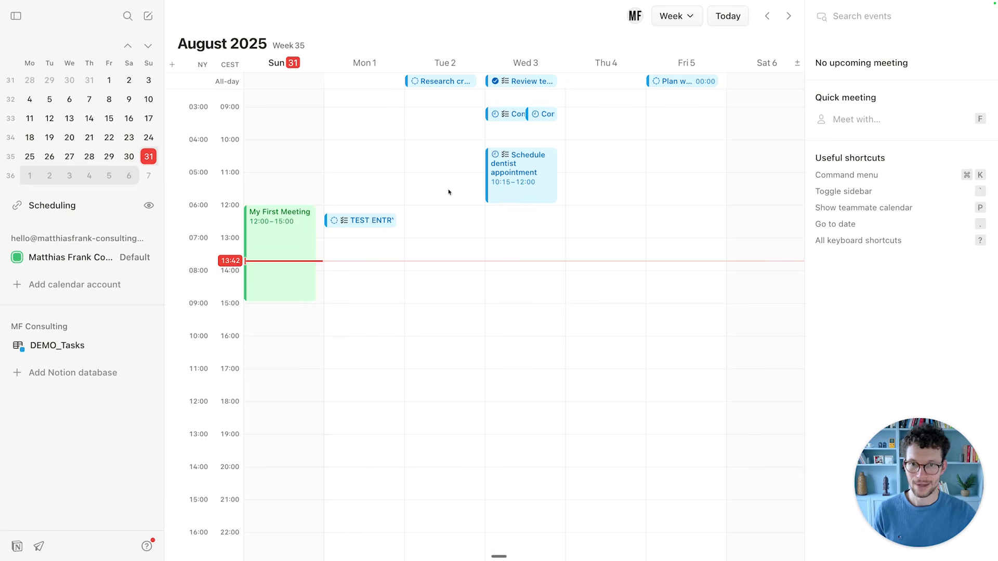
pyautogui.scroll(3, 457, 183)
pyautogui.scroll(6, 519, 236)
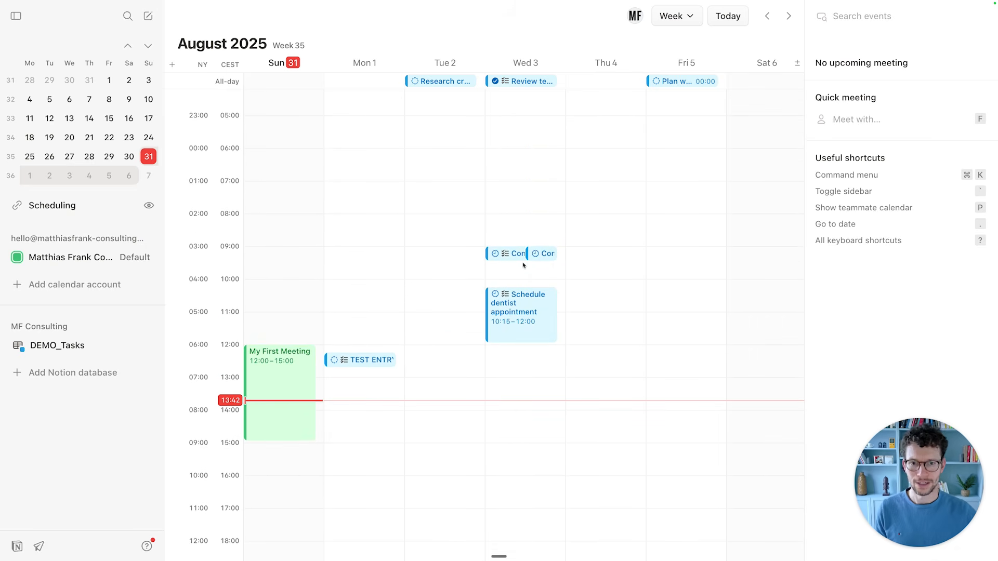
pyautogui.press('ctrl')
pyautogui.hotkey('ctrl', 'Tab')
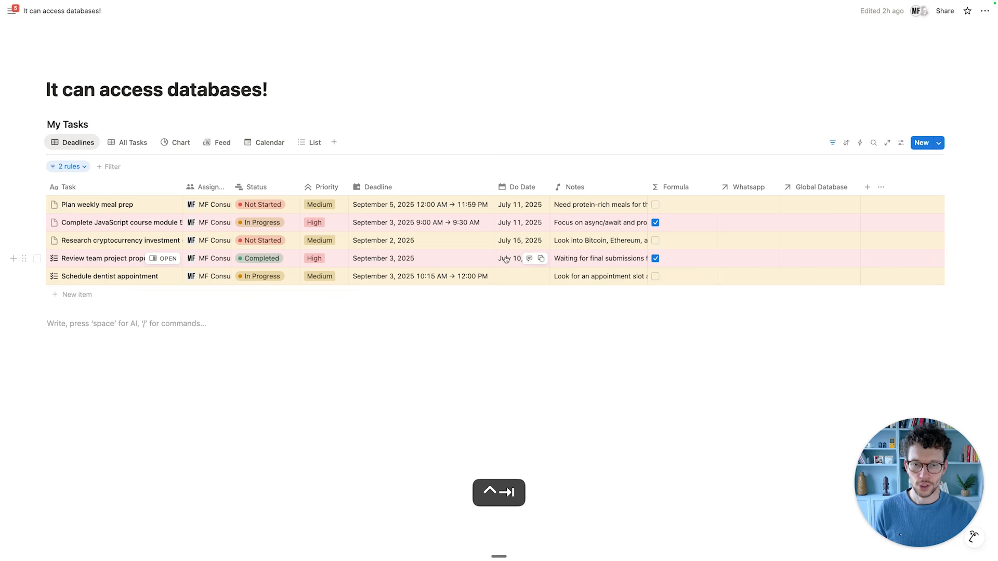
# Clear the second task's deadline and make the meal prep and dentist appointment deadlines date-only.
pyautogui.click(441, 223)
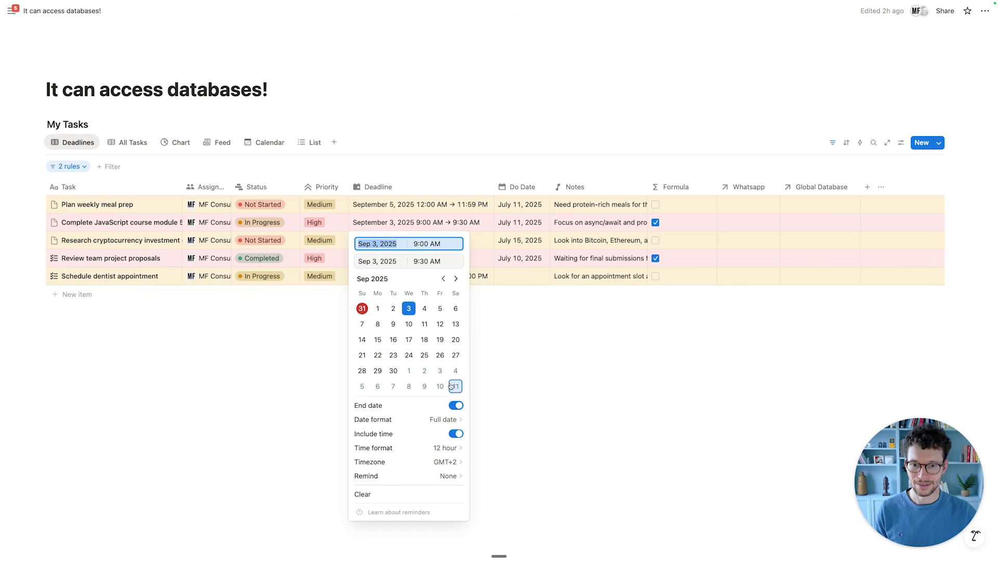
pyautogui.click(398, 496)
pyautogui.click(447, 205)
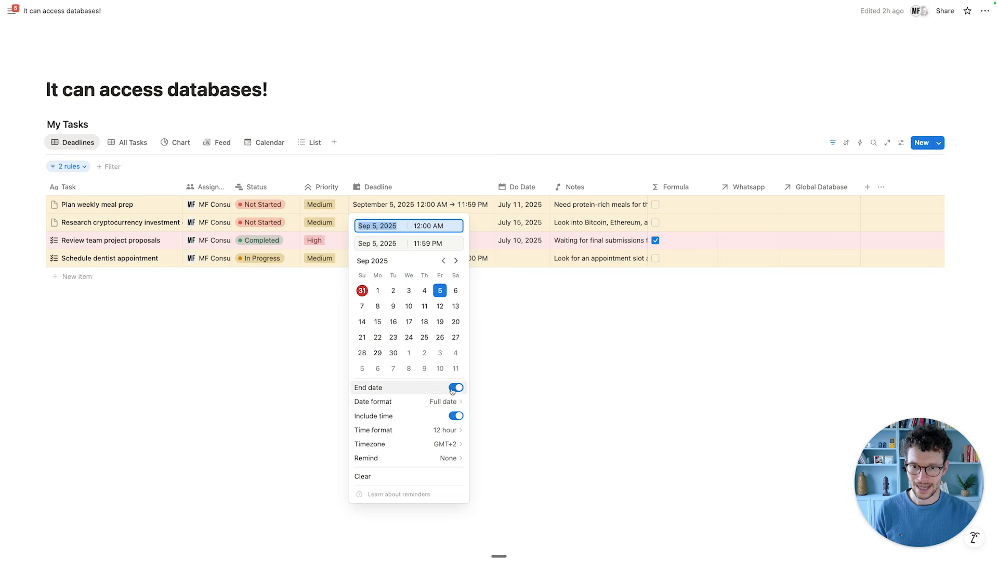
pyautogui.click(457, 415)
pyautogui.click(535, 308)
pyautogui.click(467, 258)
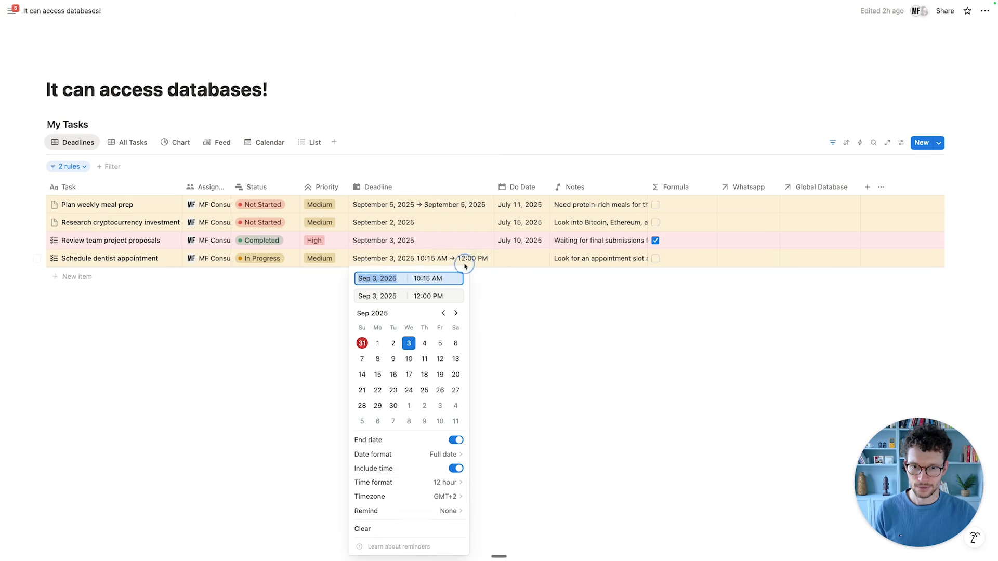
pyautogui.click(458, 469)
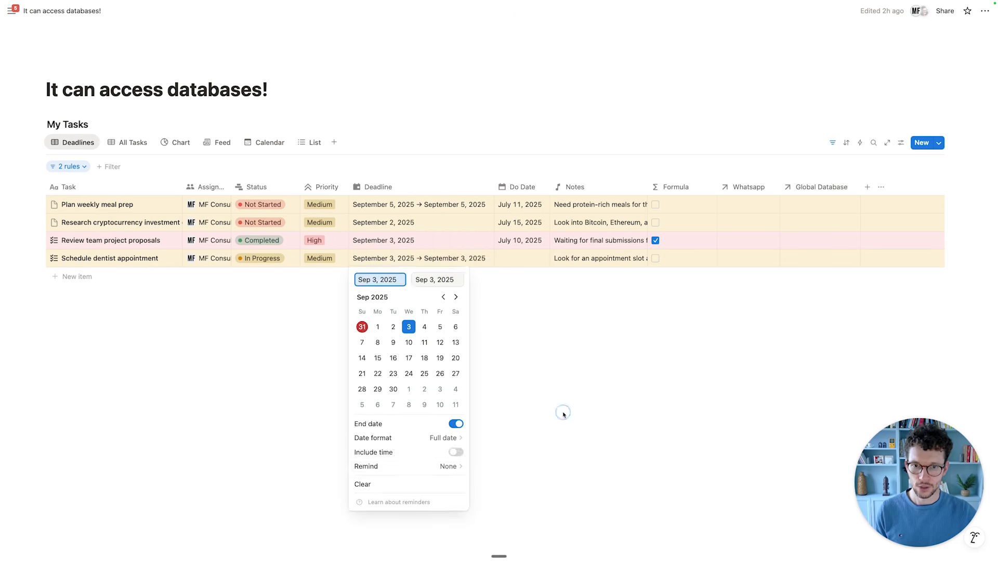
pyautogui.hotkey('ctrl', 'Tab')
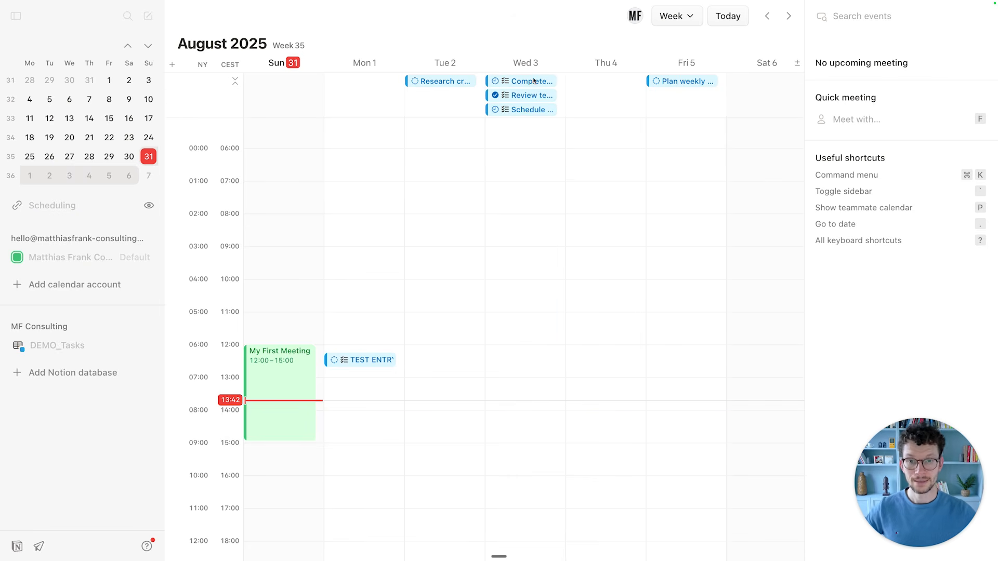
# Change the DEMO_Tasks database colour from blue to Red.
pyautogui.click(77, 346)
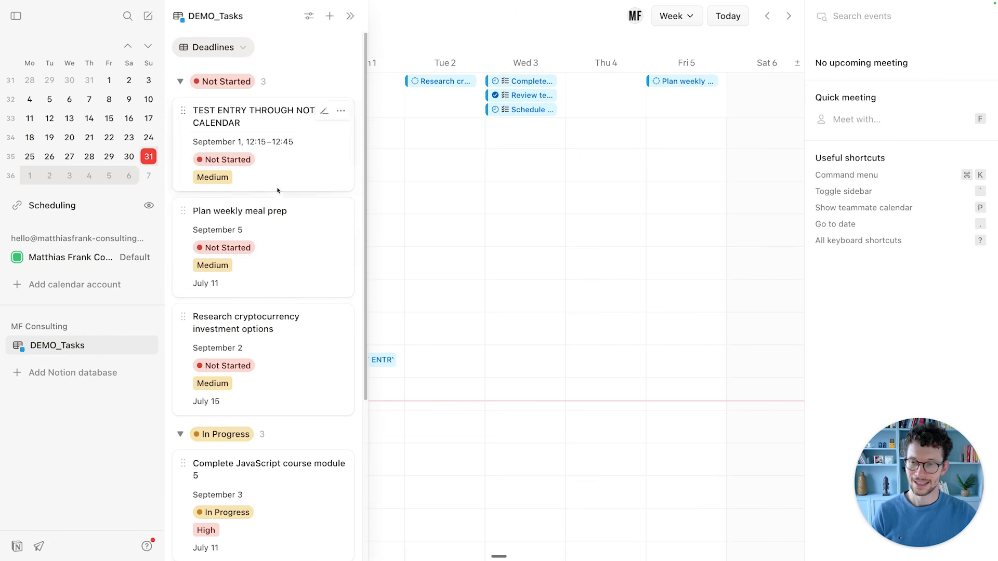
pyautogui.click(308, 16)
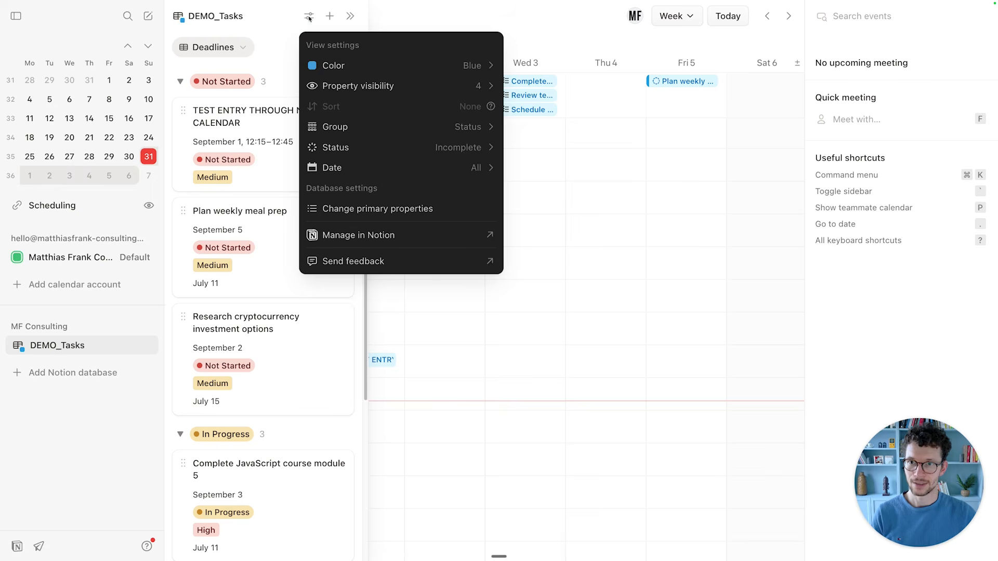
pyautogui.moveTo(364, 66)
pyautogui.click(520, 66)
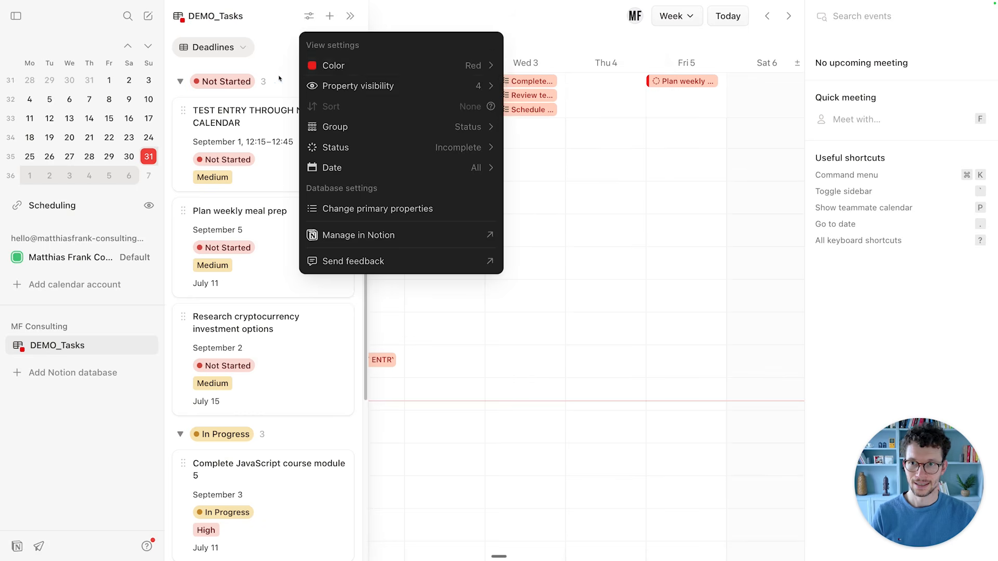
pyautogui.click(268, 67)
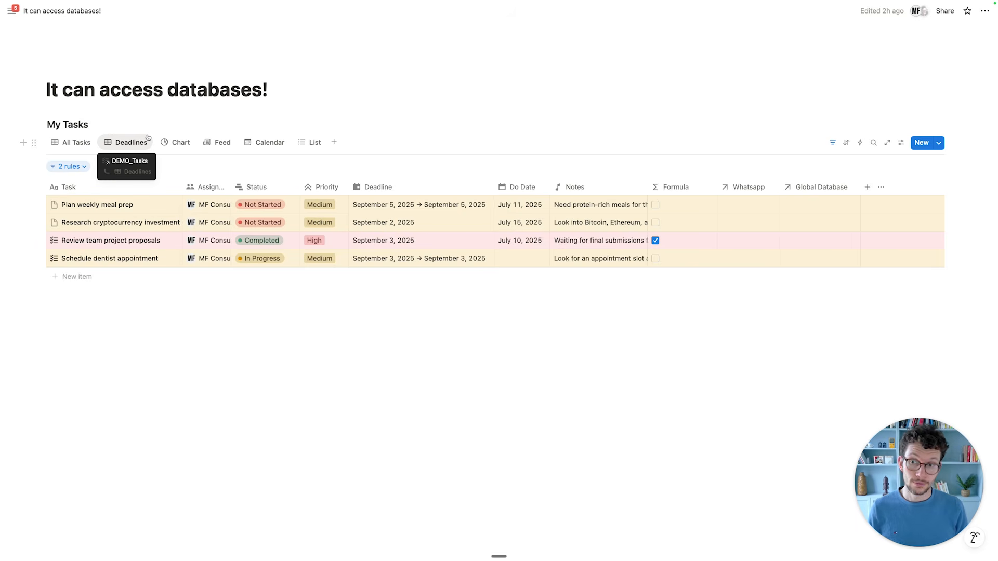
# Duplicate the Deadlines view and rename the copy 'Work Plan'.
pyautogui.click(139, 144)
pyautogui.click(153, 254)
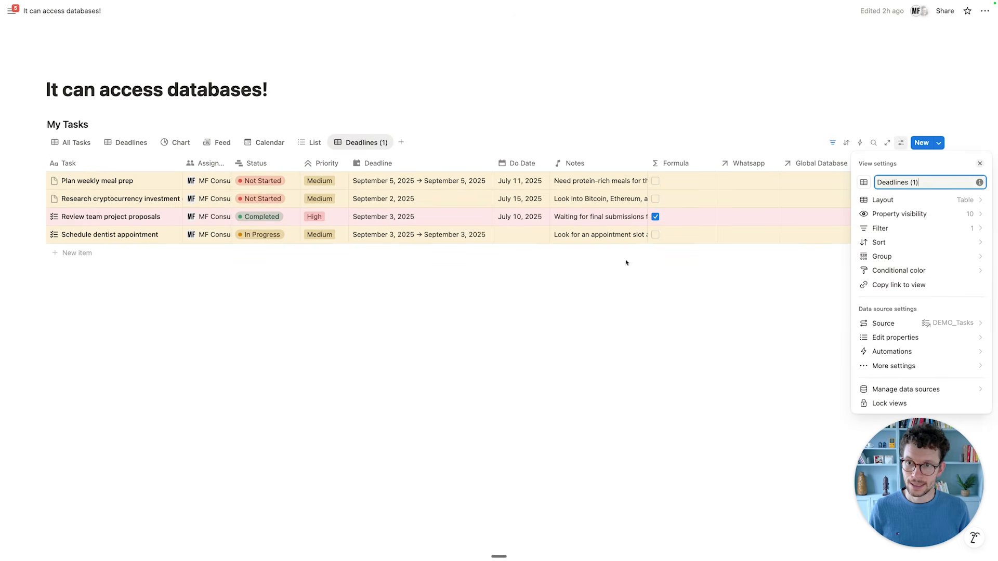
pyautogui.press('super+a')
pyautogui.write('Work Pl')
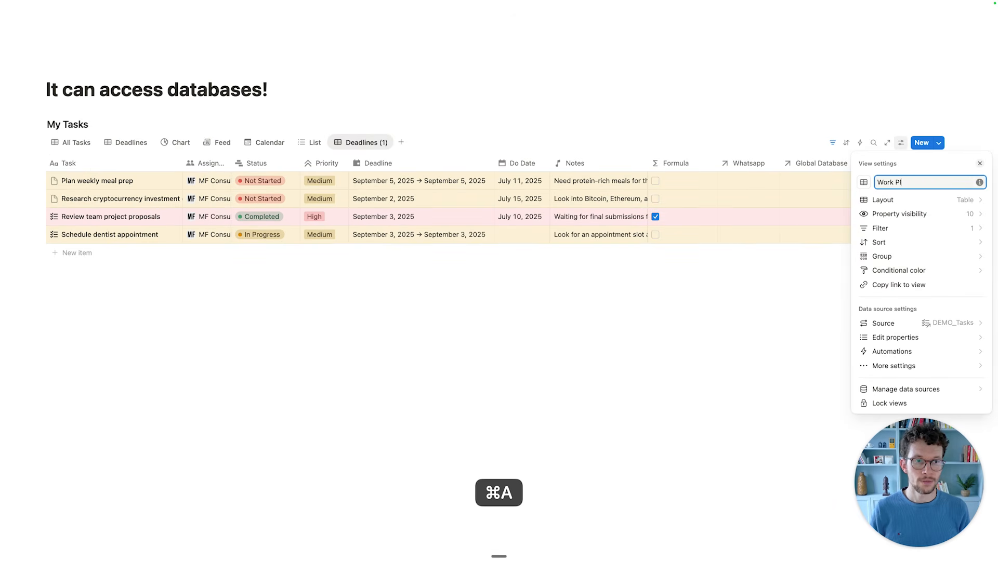
pyautogui.write('an')
pyautogui.press('Return')
pyautogui.click(832, 142)
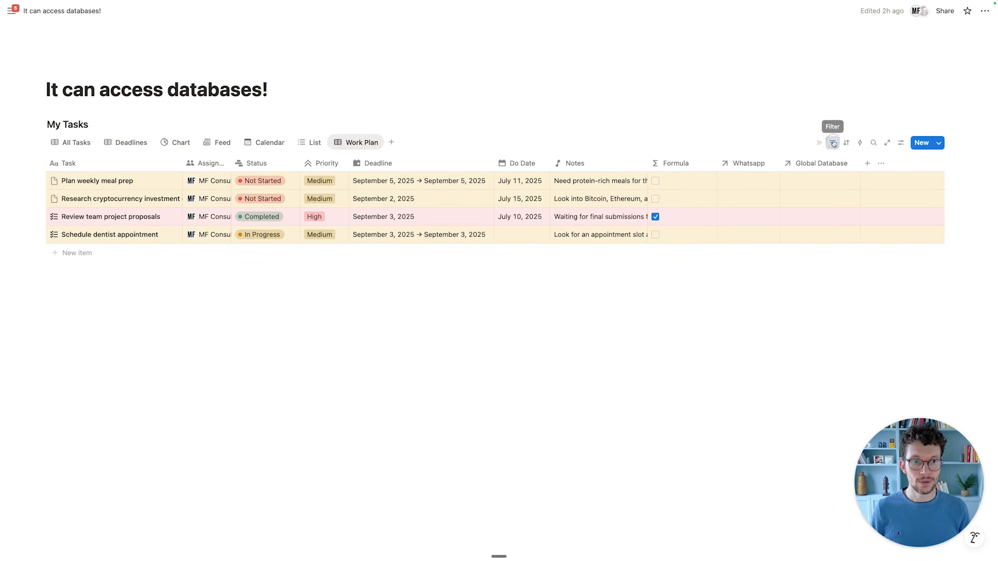
# Delete the Deadline filter rule, leaving Assigned to contains Me, and save for everyone.
pyautogui.click(70, 166)
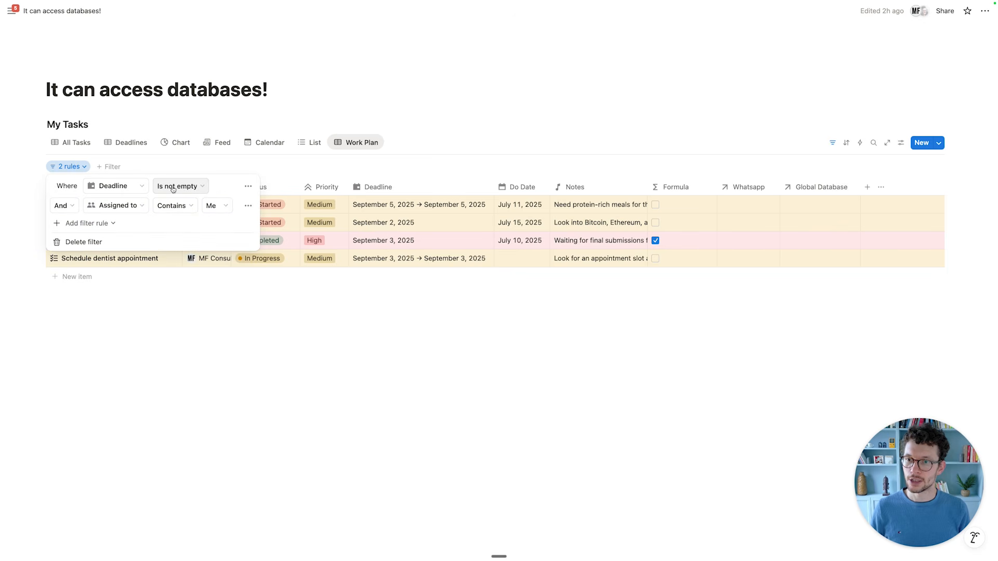
pyautogui.click(248, 186)
pyautogui.click(263, 205)
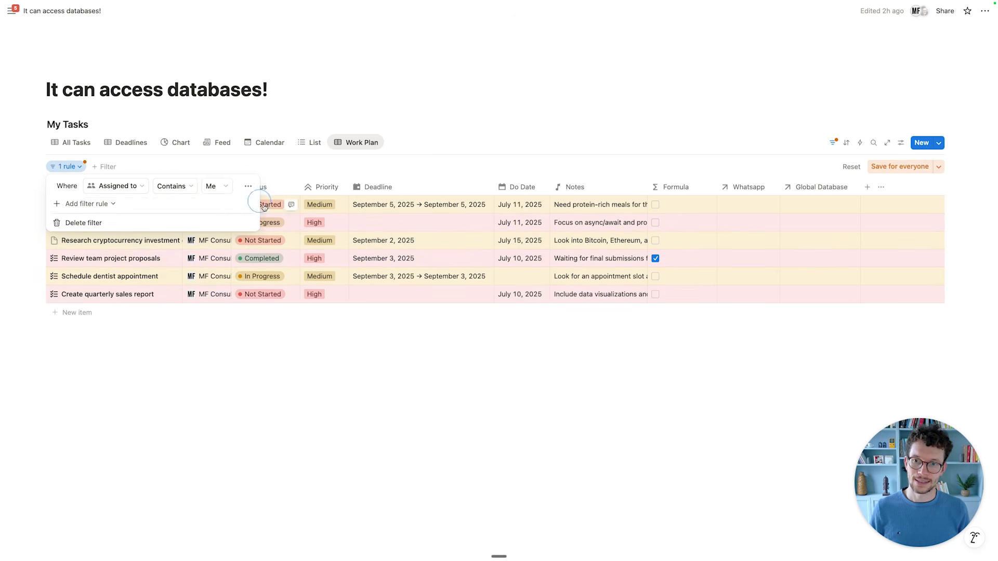
pyautogui.click(446, 442)
pyautogui.click(894, 166)
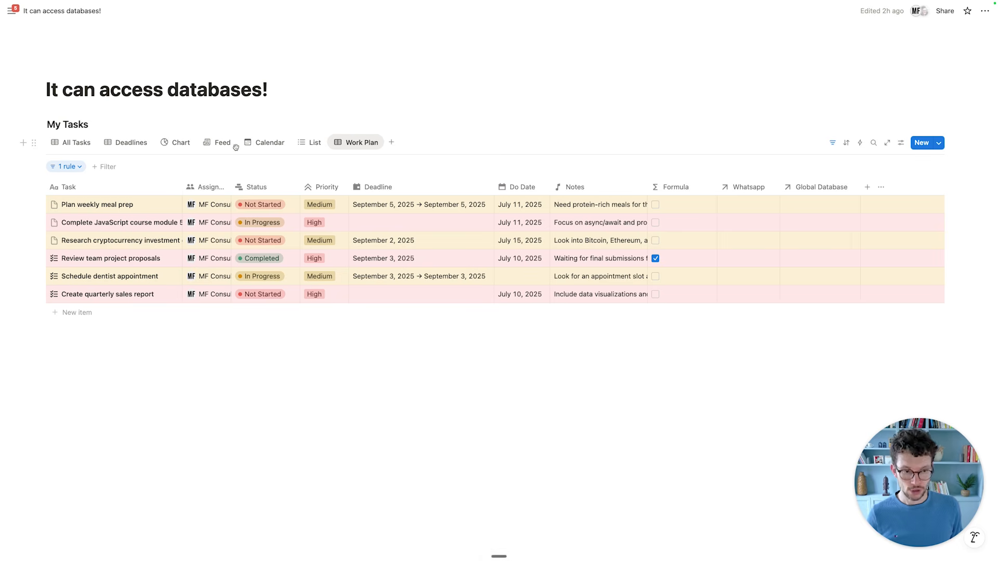
# Look through the Work Plan view's options menu, then go back to Notion Calendar.
pyautogui.rightClick(340, 144)
pyautogui.click(328, 114)
pyautogui.click(347, 138)
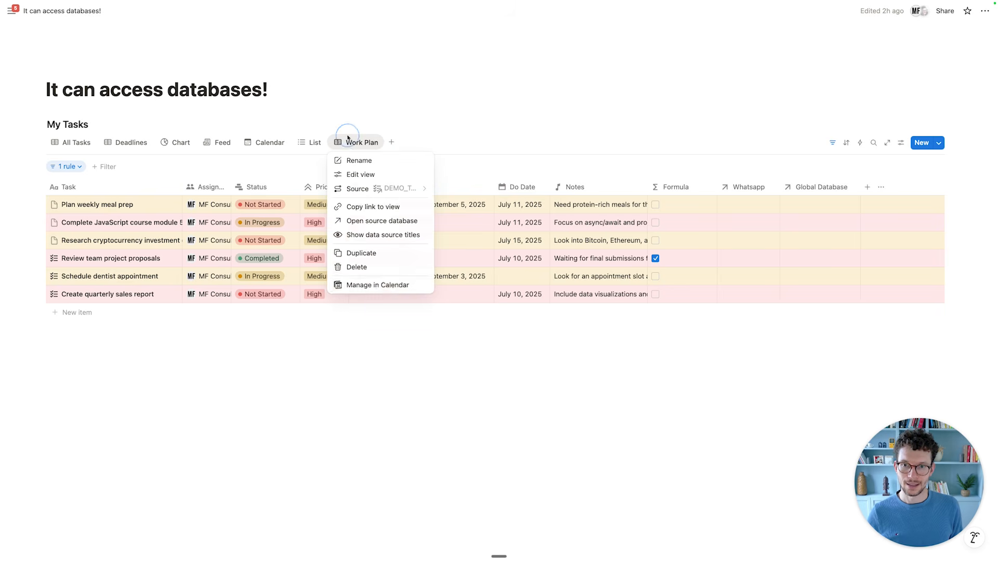
pyautogui.click(364, 335)
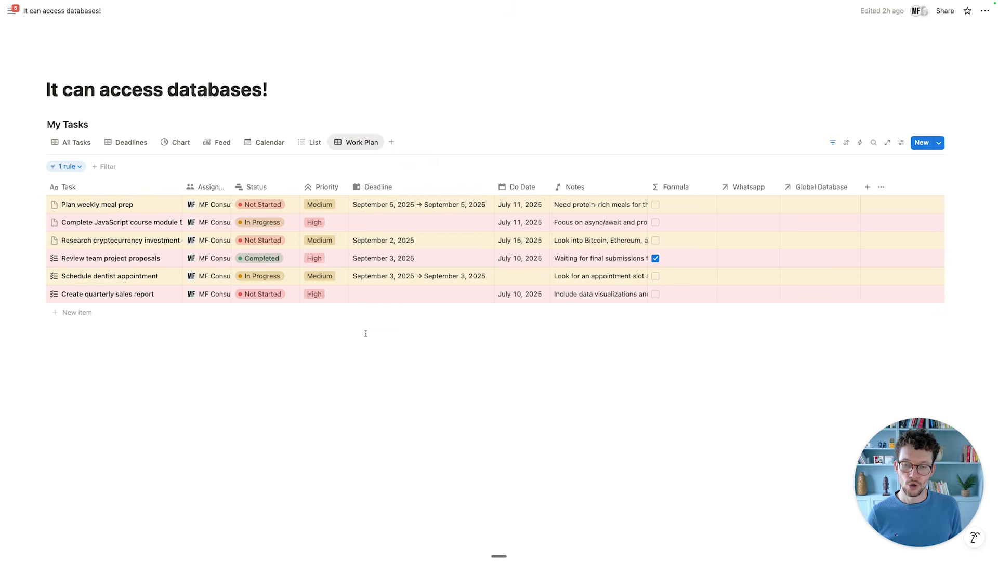
pyautogui.hotkey('ctrl', 'Tab')
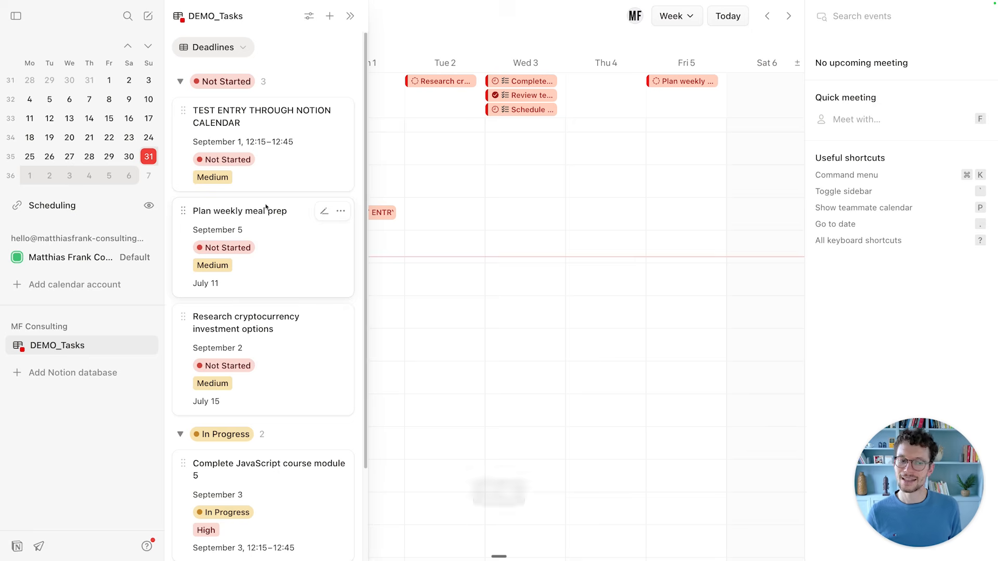
# Check the DEMO_Tasks synced views list and its Add view choices, with only Deadlines synced.
pyautogui.click(243, 52)
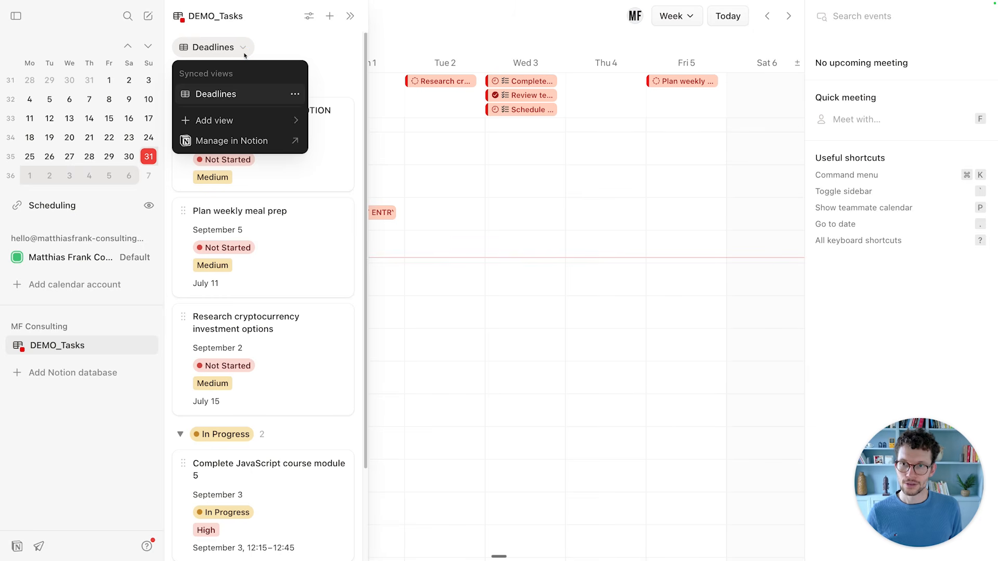
pyautogui.moveTo(232, 122)
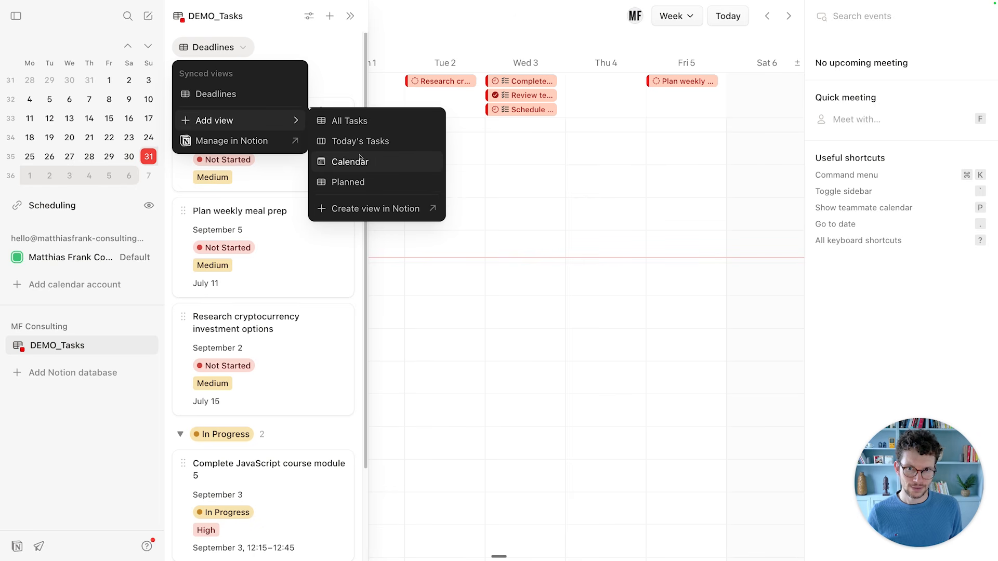
pyautogui.hotkey('ctrl', 'Tab')
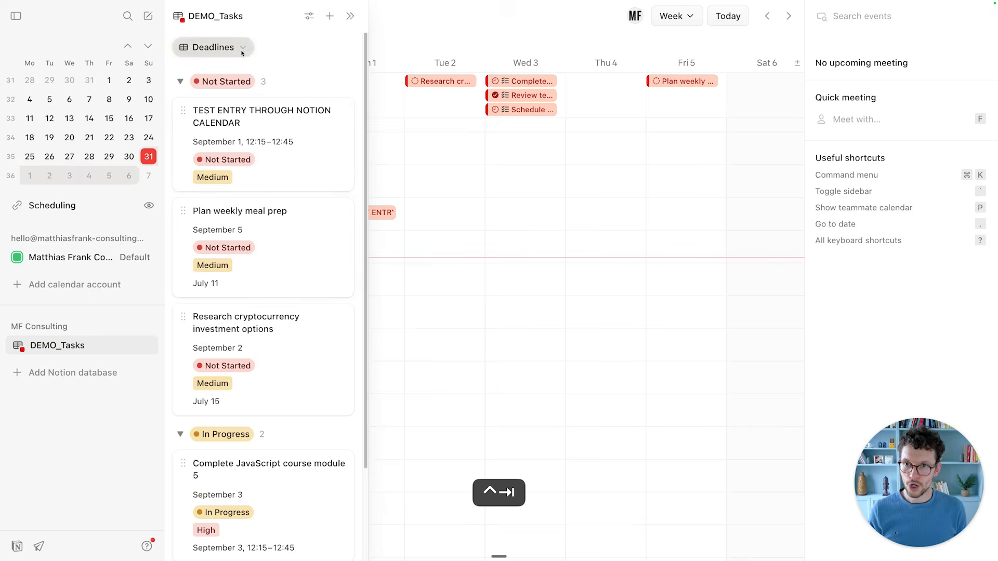
pyautogui.click(233, 49)
pyautogui.moveTo(262, 120)
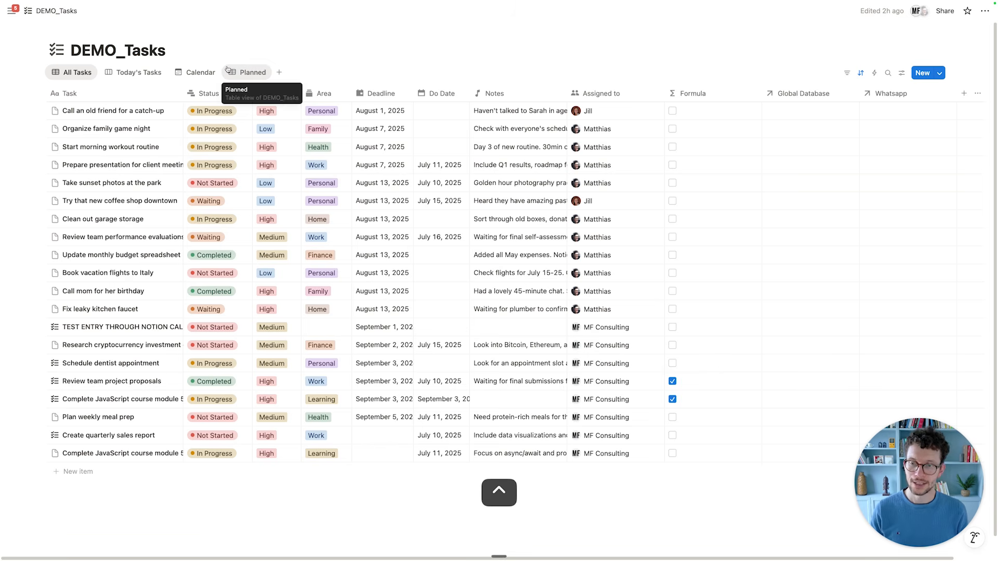
# Review which DEMO_Tasks views can be added in Notion Calendar.
pyautogui.hotkey('ctrl', 'Tab')
pyautogui.click(222, 47)
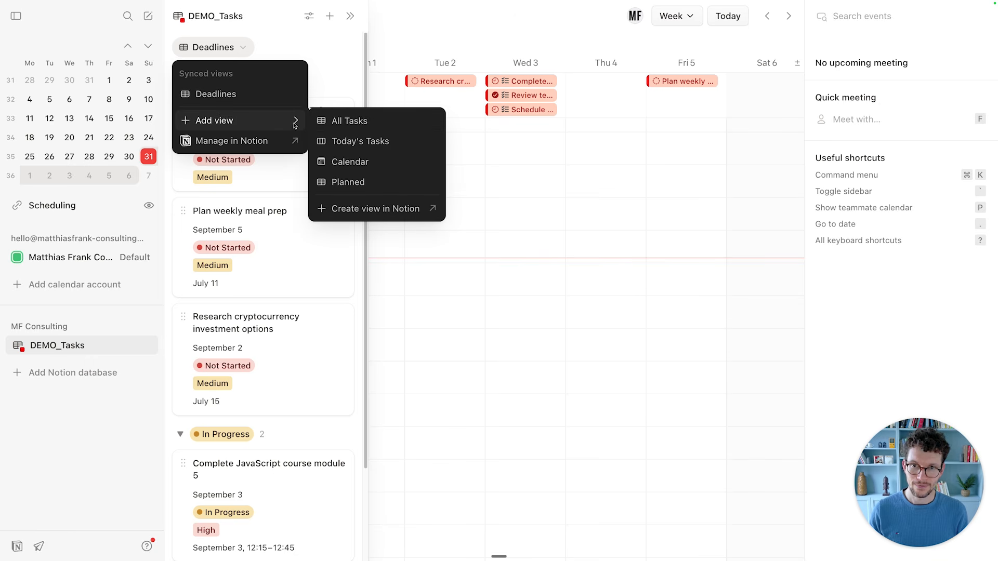
pyautogui.click(285, 55)
pyautogui.hotkey('ctrl', 'Tab')
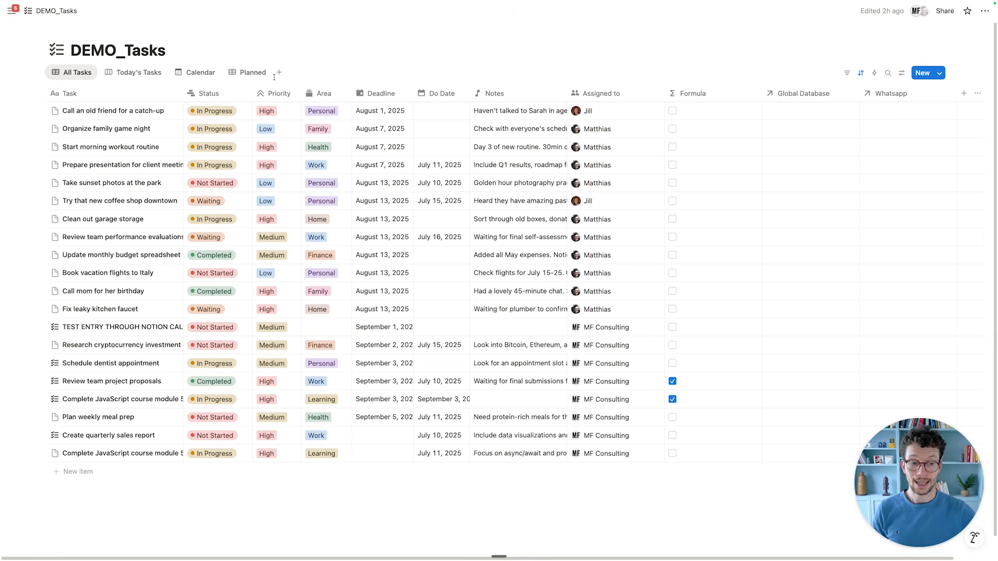
# Inspect the Planned view's menu, then sync the Work Plan view via Manage in Calendar.
pyautogui.click(246, 74)
pyautogui.click(246, 73)
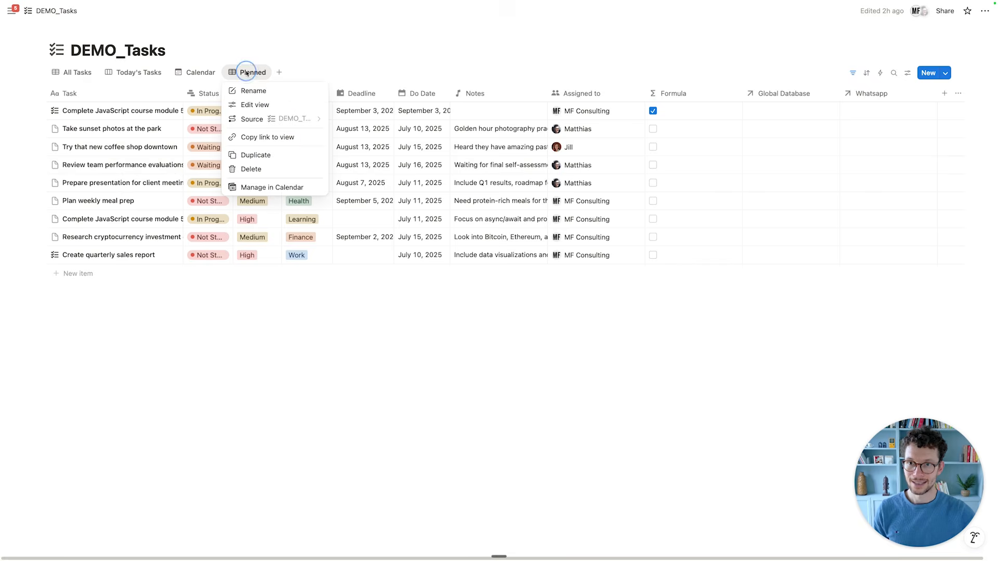
pyautogui.click(388, 396)
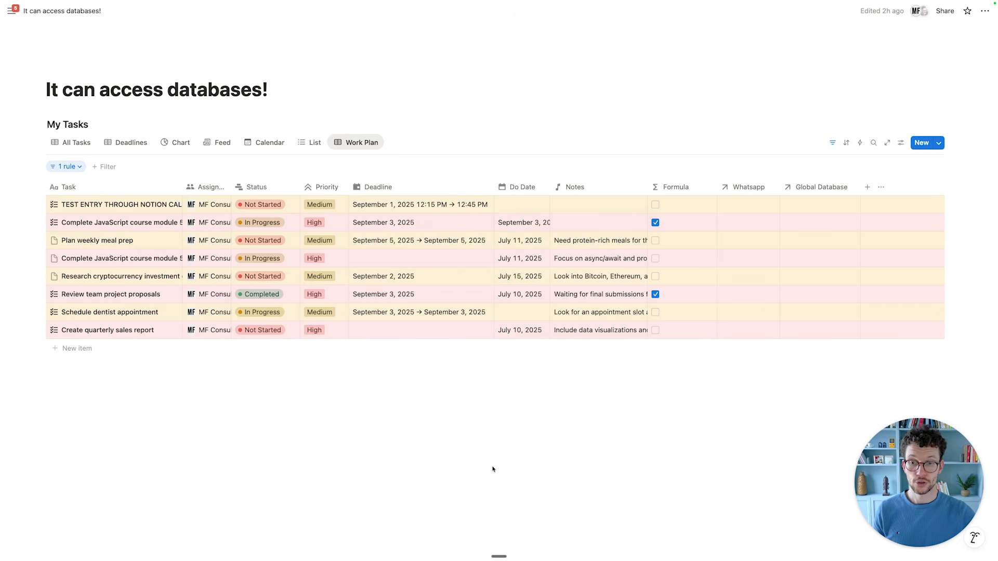
pyautogui.click(352, 148)
pyautogui.click(367, 285)
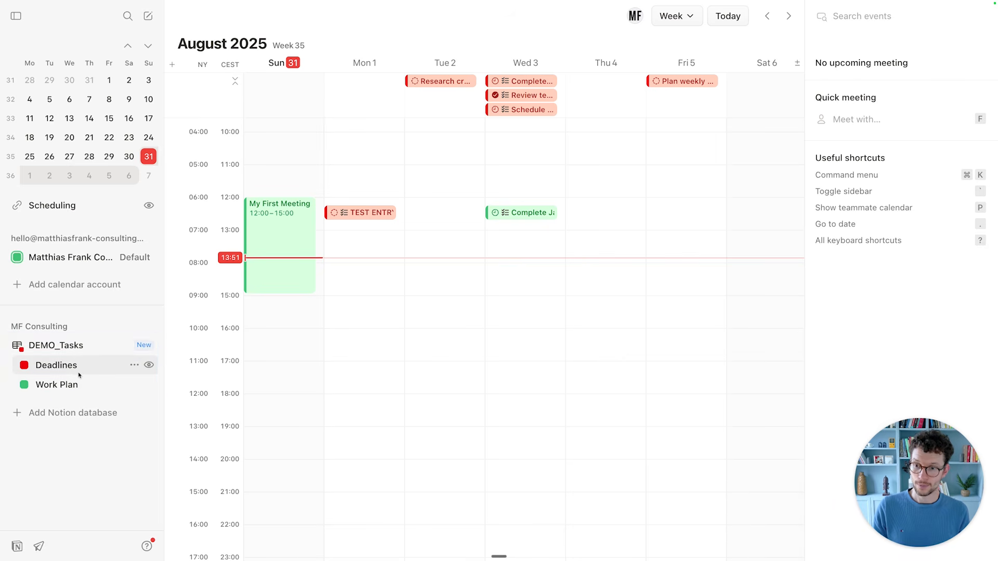
# Move the Complete JavaScript course module 5 Work Plan entry to Tuesday 2 at 11:30–13:45.
pyautogui.scroll(2, 412, 232)
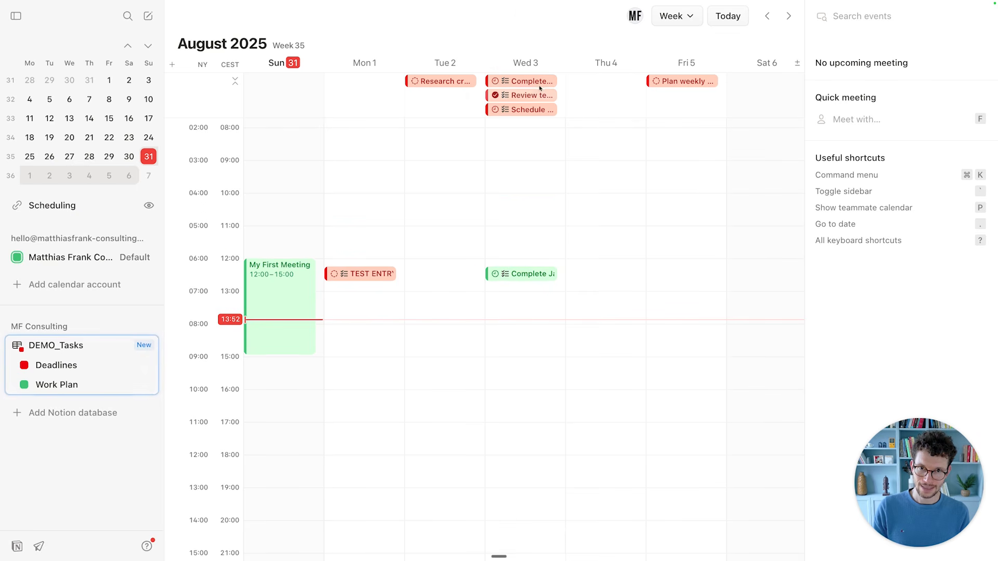
pyautogui.click(527, 279)
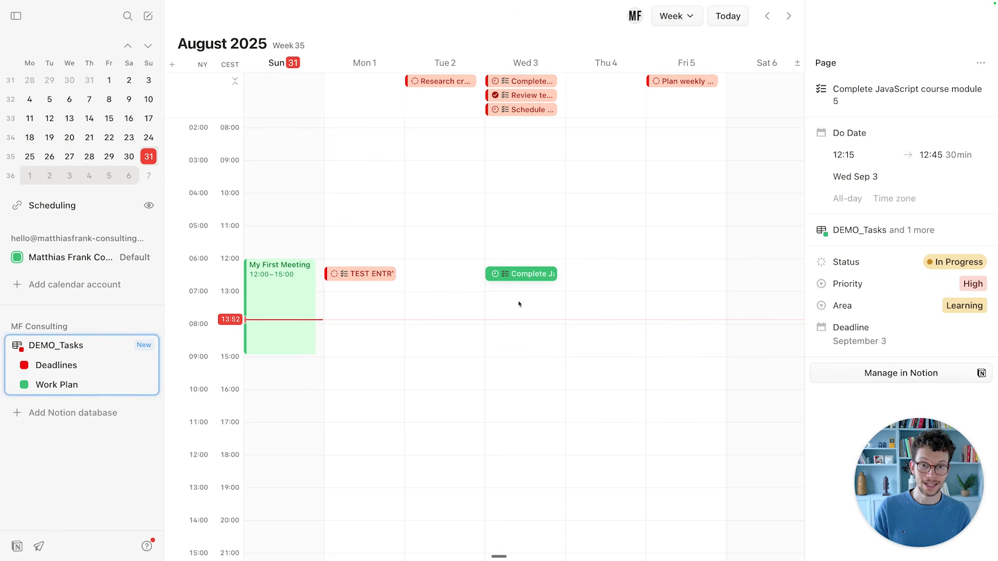
pyautogui.click(530, 82)
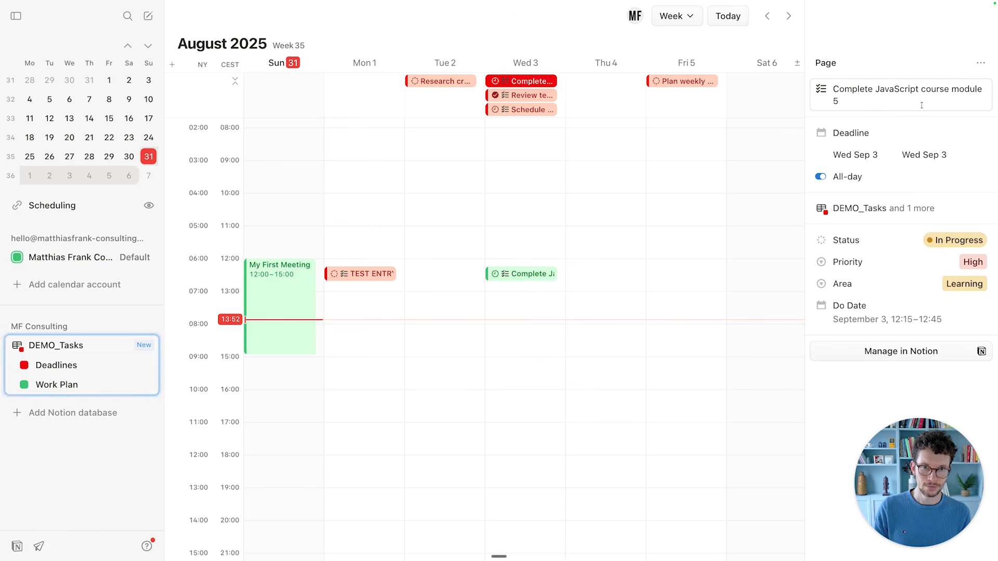
pyautogui.click(522, 275)
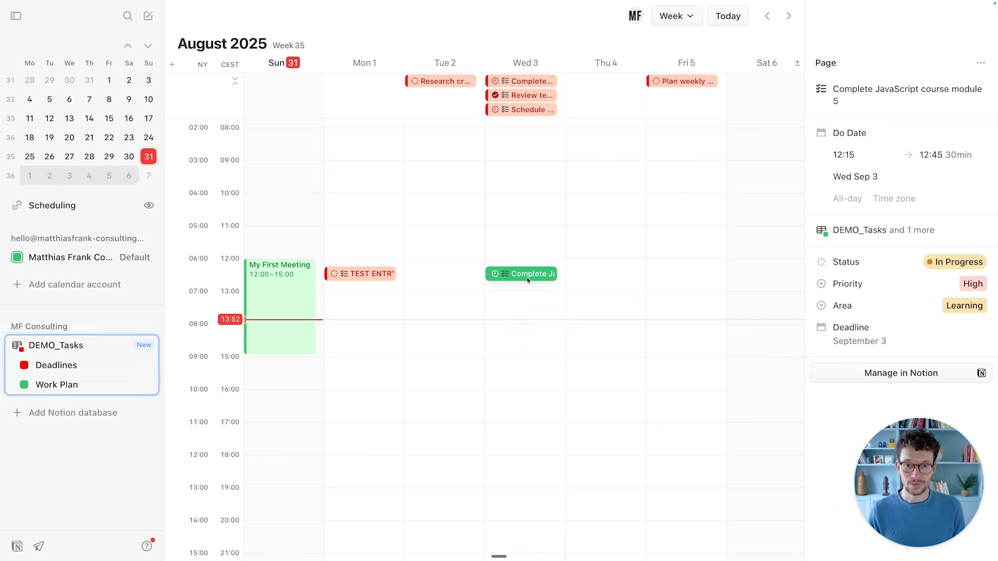
pyautogui.moveTo(520, 274); pyautogui.dragTo(437, 317)
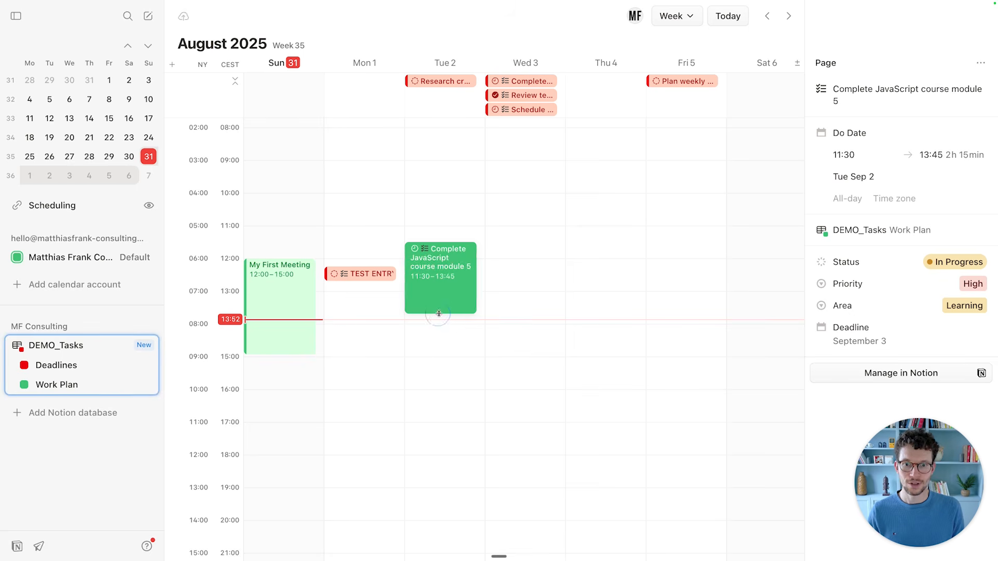
pyautogui.click(470, 363)
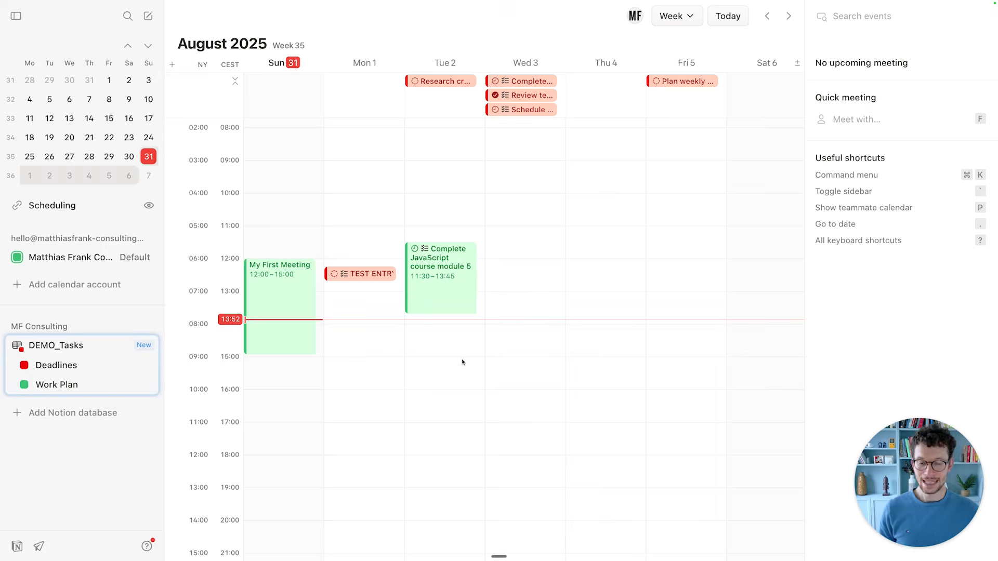
# In Notion, drag the Do Date column's right border to make it wider.
pyautogui.hotkey('ctrl', 'Tab')
pyautogui.click(467, 381)
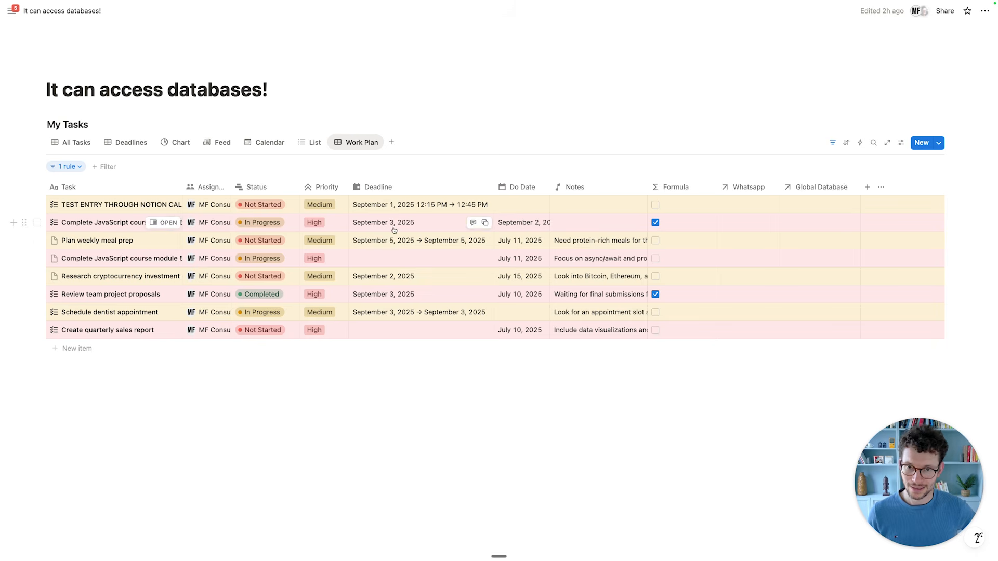
pyautogui.moveTo(551, 186); pyautogui.dragTo(660, 187)
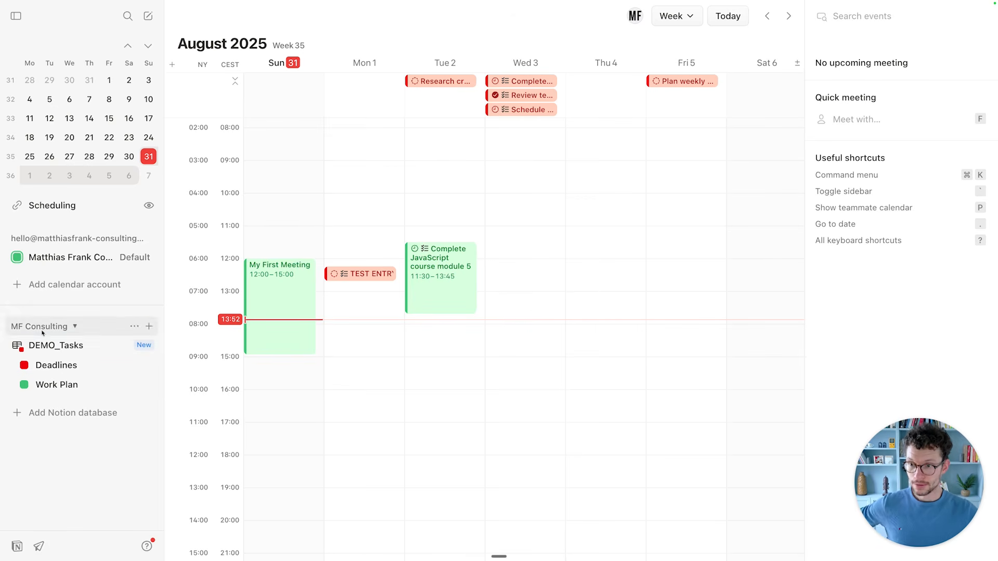
# Open the DEMO_Tasks list beside the calendar in the Work Plan view and check its primary properties settings.
pyautogui.click(92, 350)
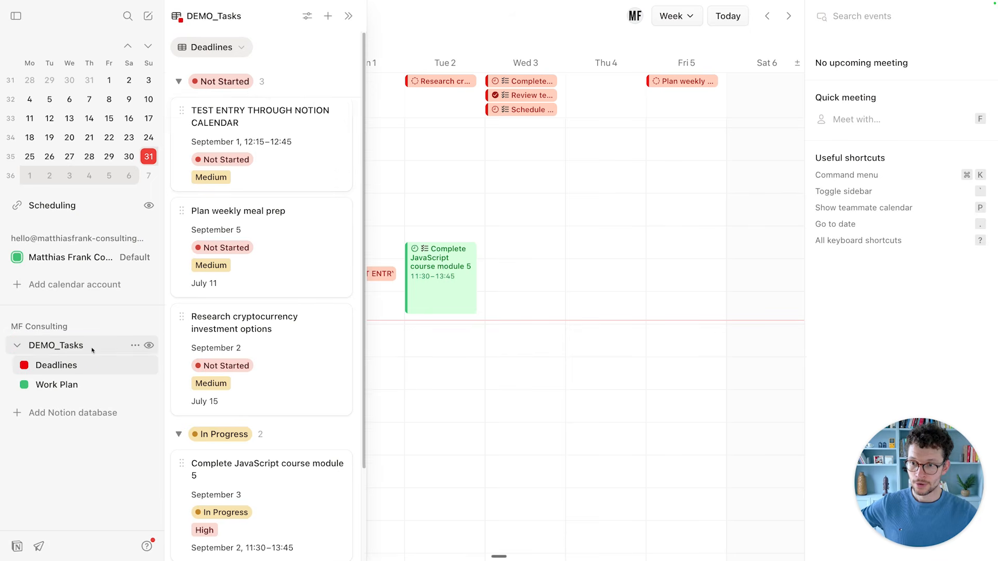
pyautogui.click(234, 54)
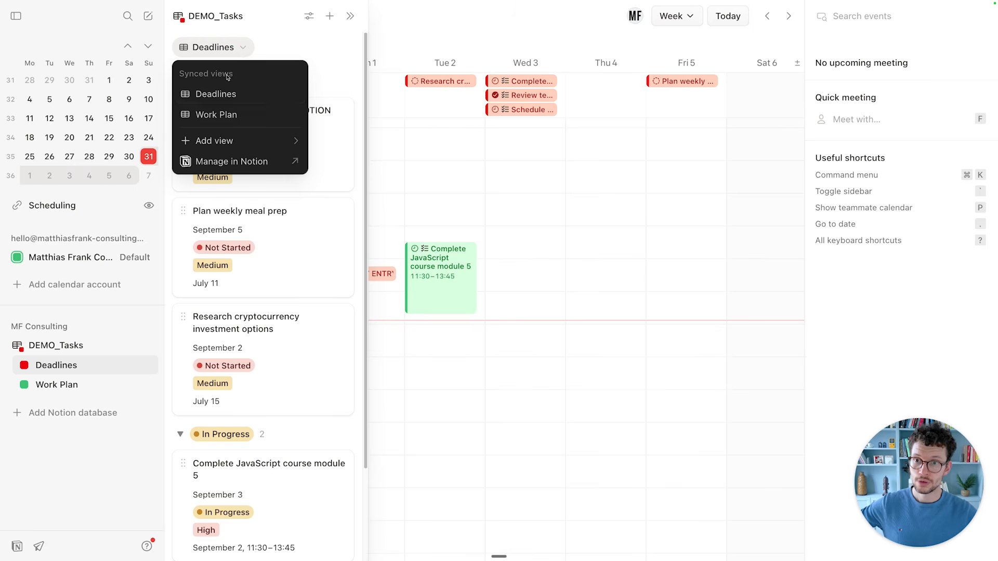
pyautogui.click(223, 115)
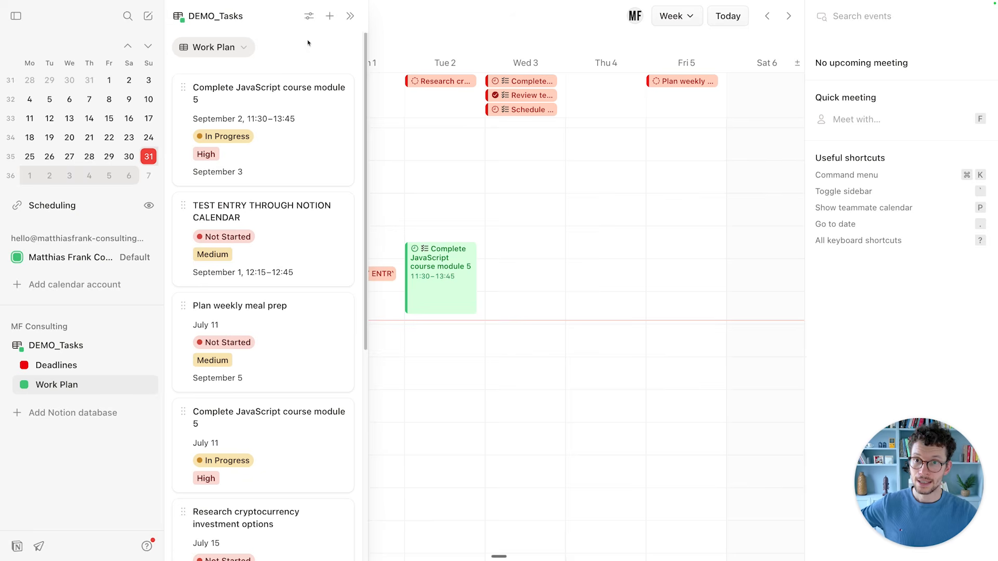
pyautogui.click(308, 16)
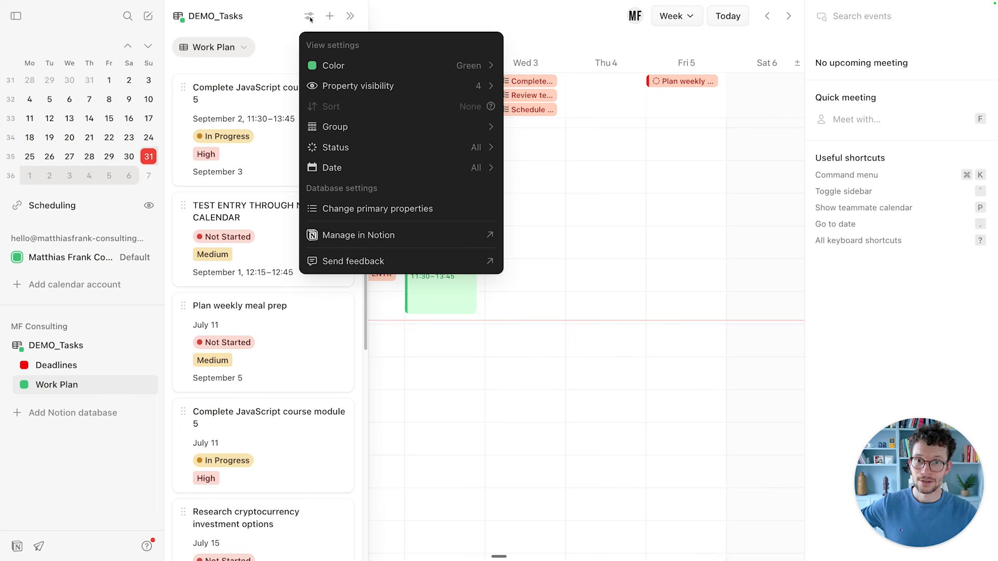
pyautogui.click(347, 207)
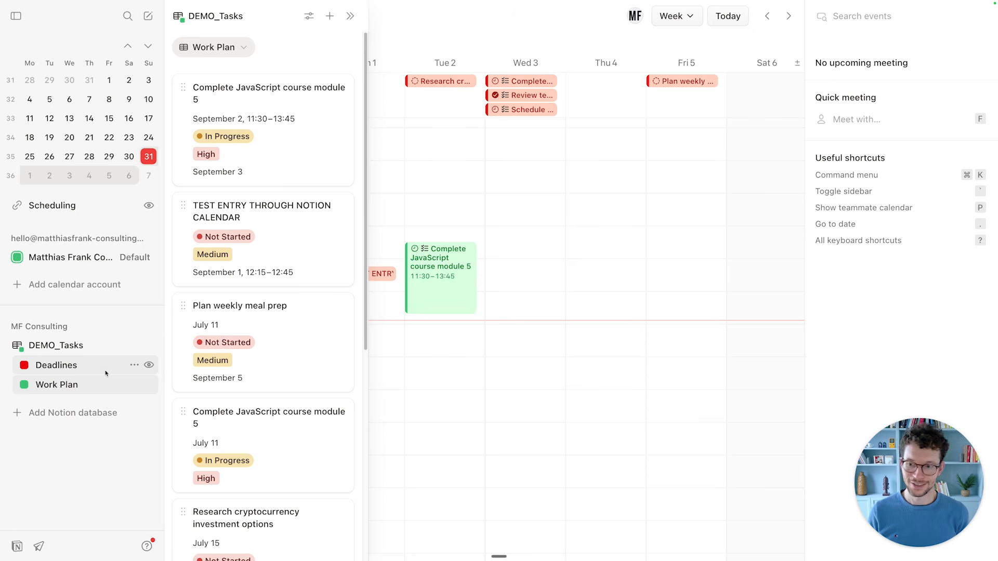
# Switch the task list to Deadlines and back to Work Plan, browsing its task cards.
pyautogui.click(106, 373)
pyautogui.scroll(-3, 246, 282)
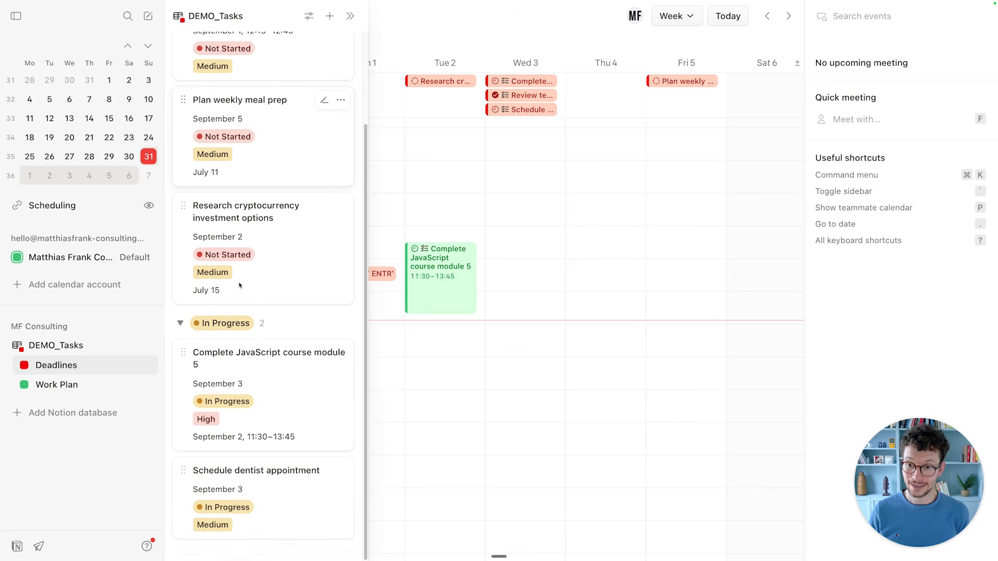
pyautogui.scroll(3, 246, 282)
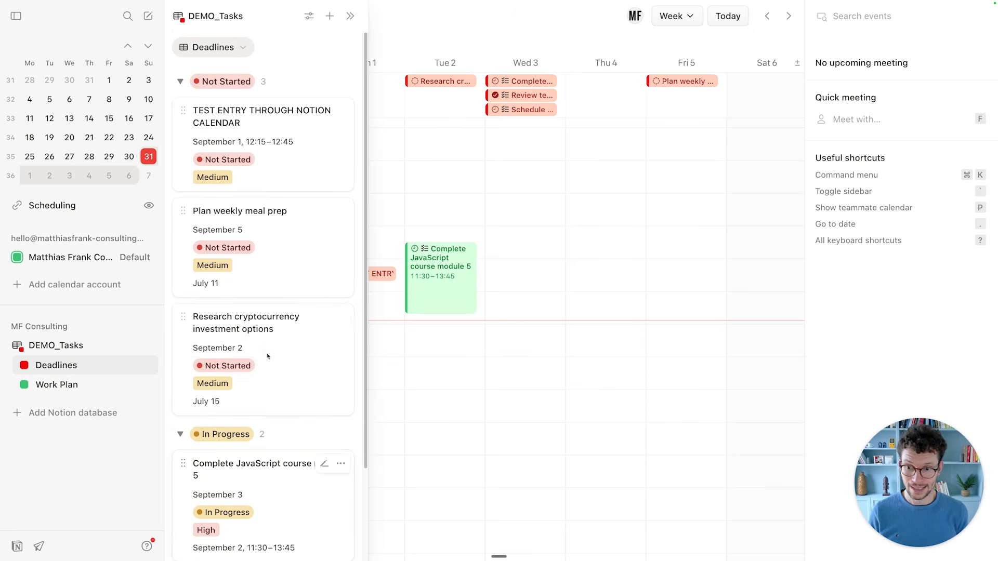
pyautogui.click(71, 385)
pyautogui.scroll(-9, 203, 304)
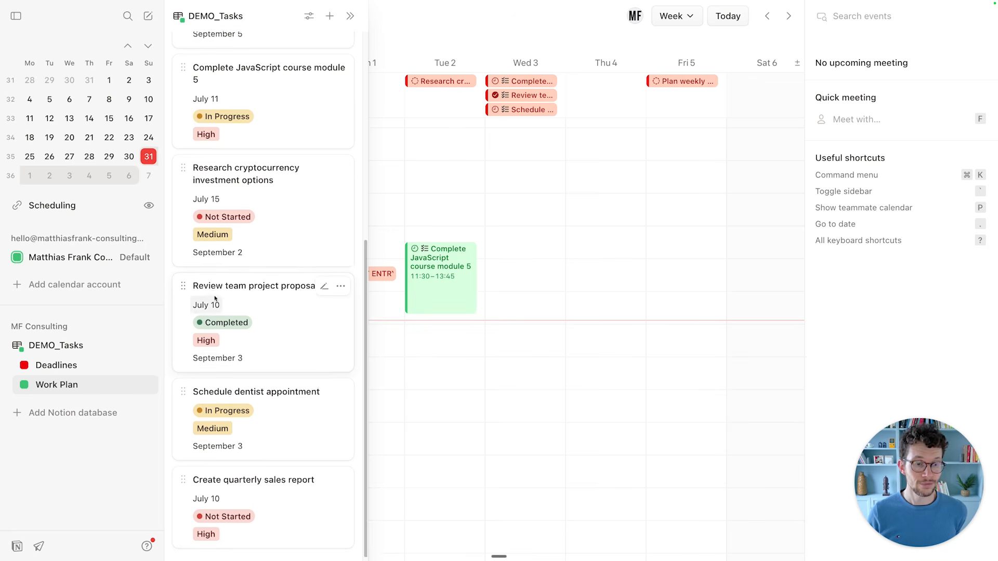
pyautogui.scroll(9, 223, 299)
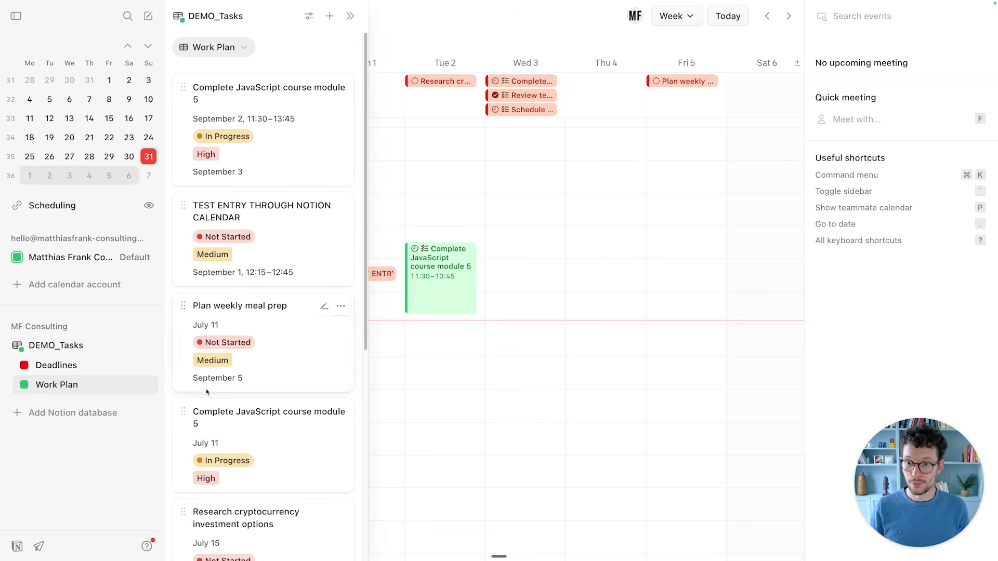
pyautogui.scroll(-1, 270, 338)
pyautogui.hscroll(-5, 465, 361)
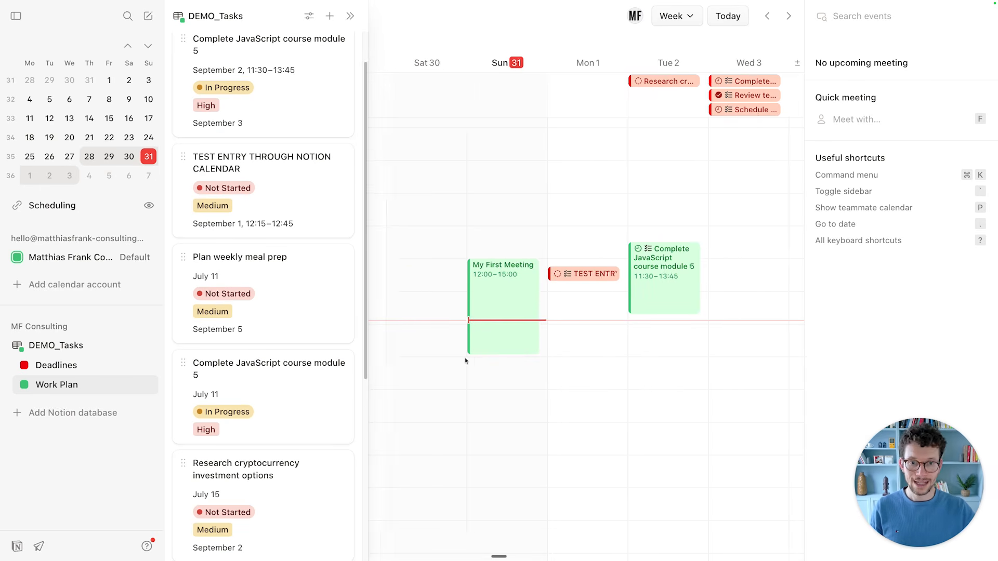
# Schedule meal prep Monday 09:45–11:00, JavaScript module Monday 16:00–18:15, and TEST ENTRY Tuesday until 18:30.
pyautogui.moveTo(318, 284); pyautogui.dragTo(603, 224)
pyautogui.moveTo(271, 395); pyautogui.dragTo(615, 402)
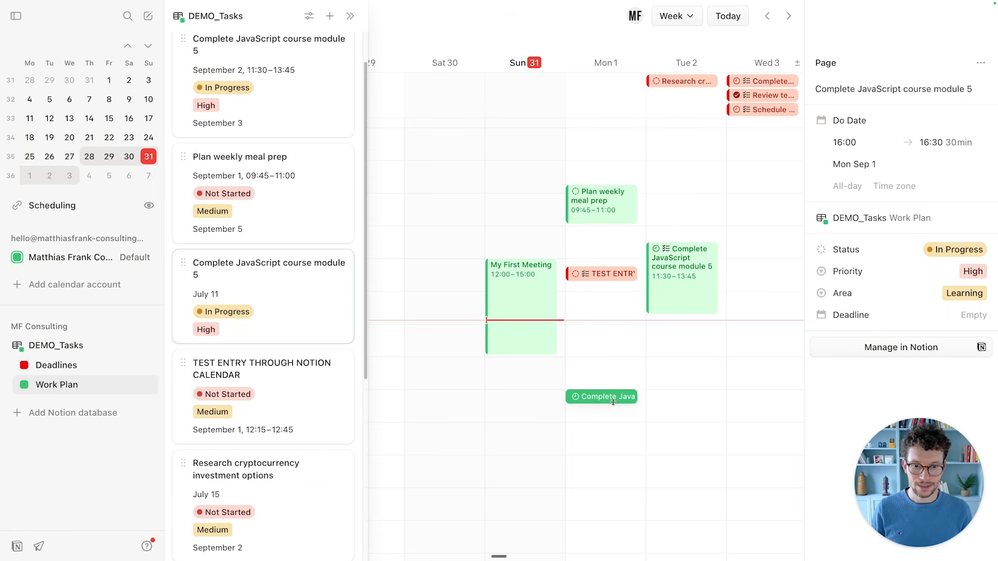
pyautogui.moveTo(583, 403); pyautogui.dragTo(569, 461)
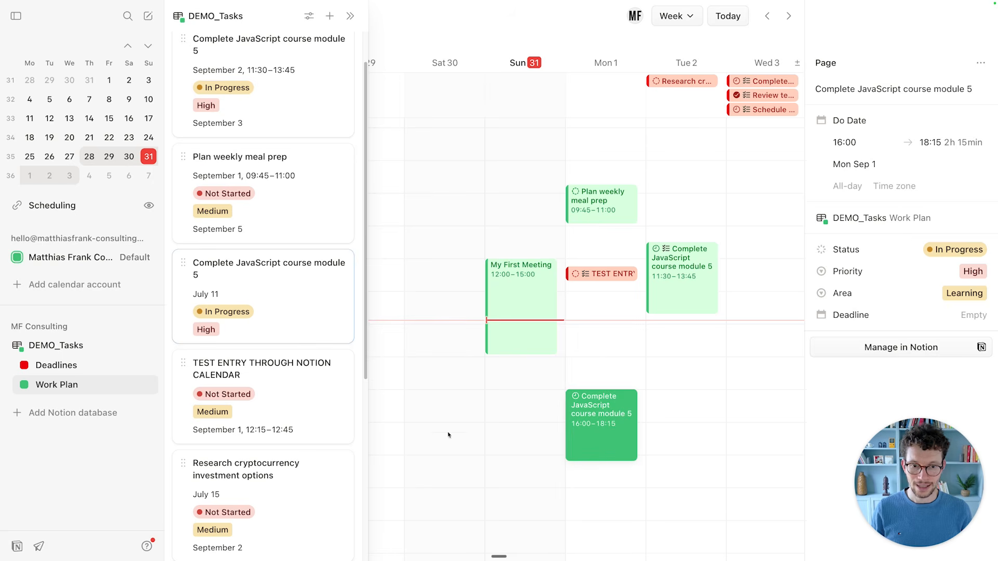
pyautogui.moveTo(264, 390); pyautogui.dragTo(688, 469)
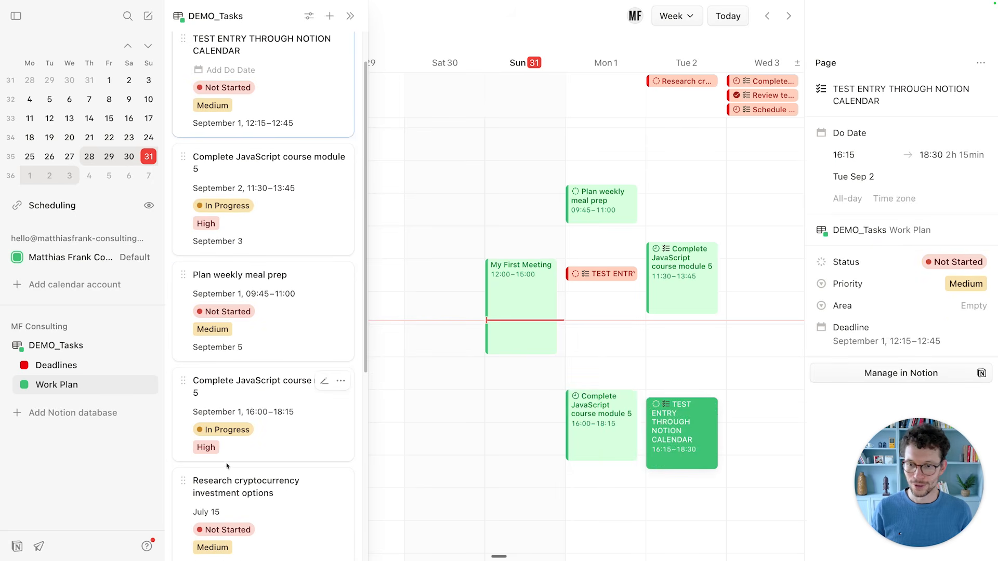
pyautogui.moveTo(245, 486); pyautogui.dragTo(622, 178)
# Collapse the DEMO_Tasks calendars group, then inspect My First Meeting and the Monday TEST ENTRY task.
pyautogui.hscroll(5, 622, 178)
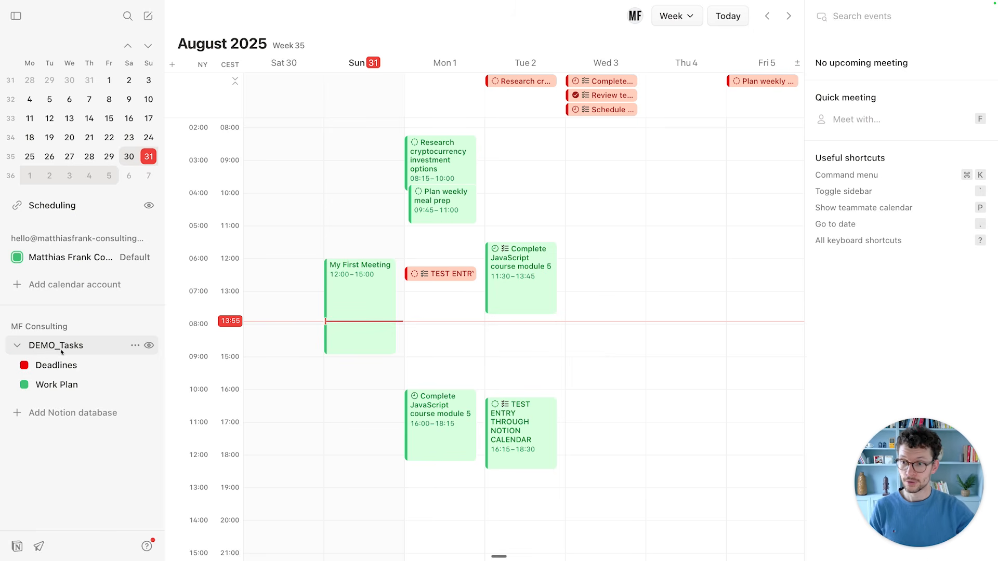
pyautogui.click(33, 348)
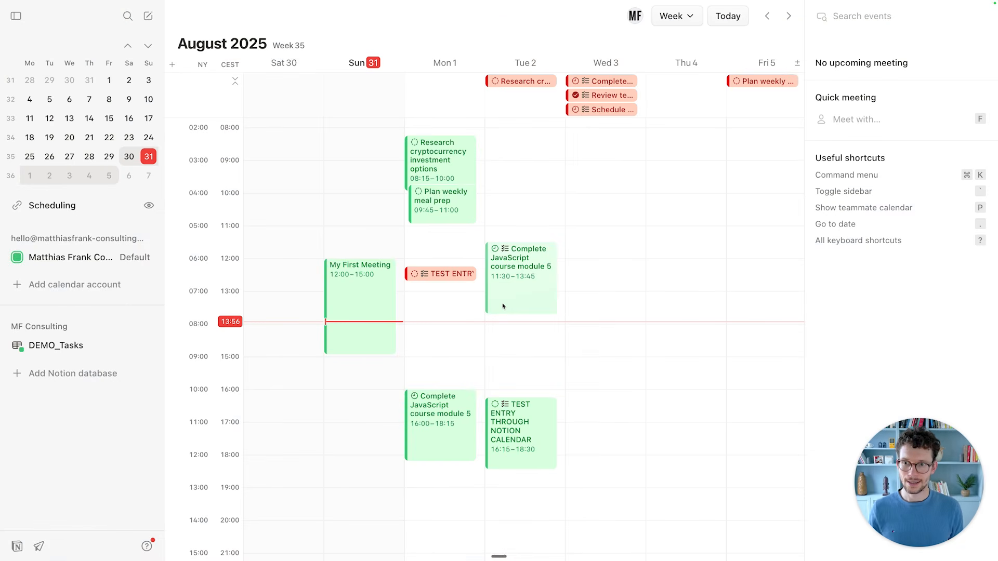
pyautogui.scroll(1, 468, 317)
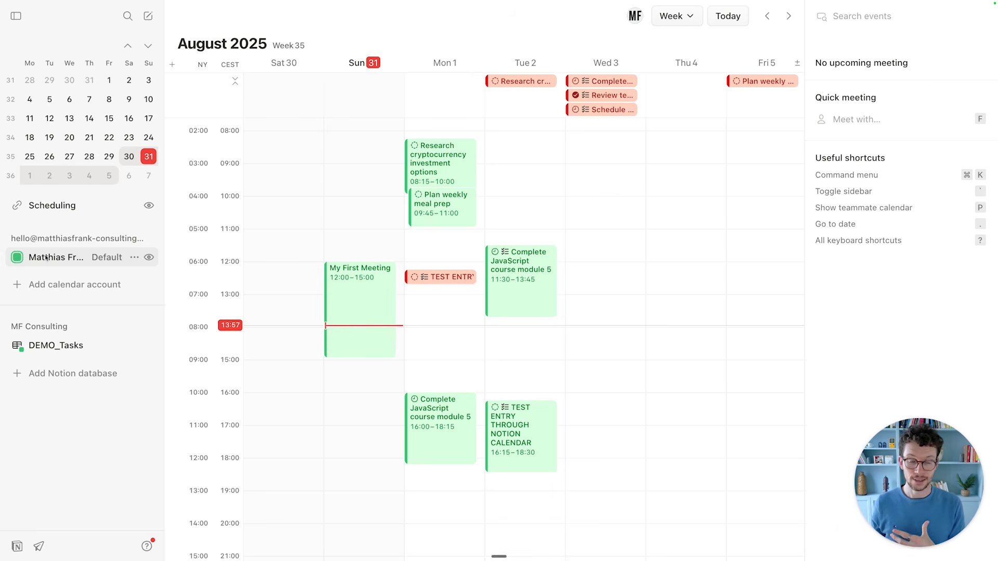
pyautogui.click(387, 293)
pyautogui.press('Escape')
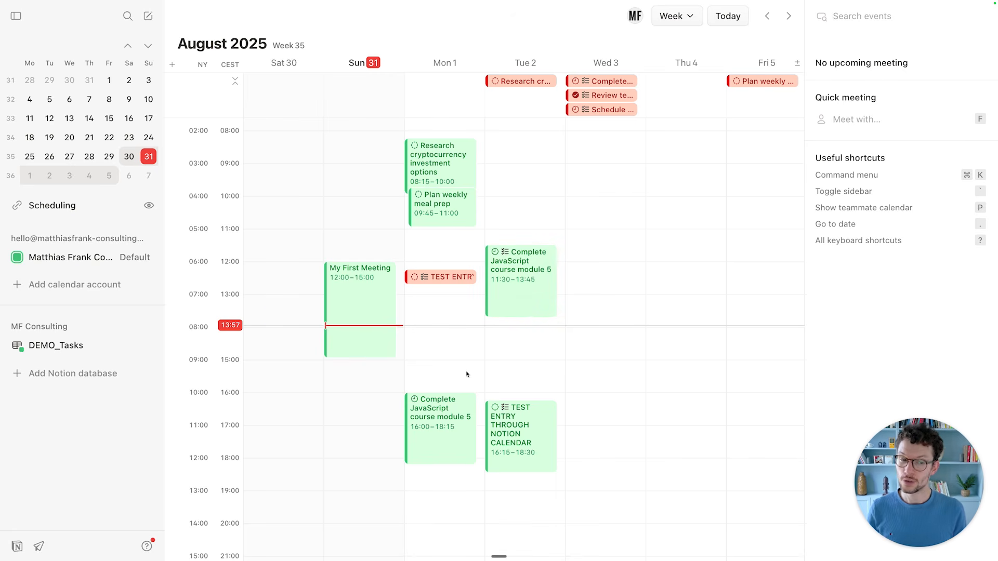
pyautogui.scroll(-1, 462, 382)
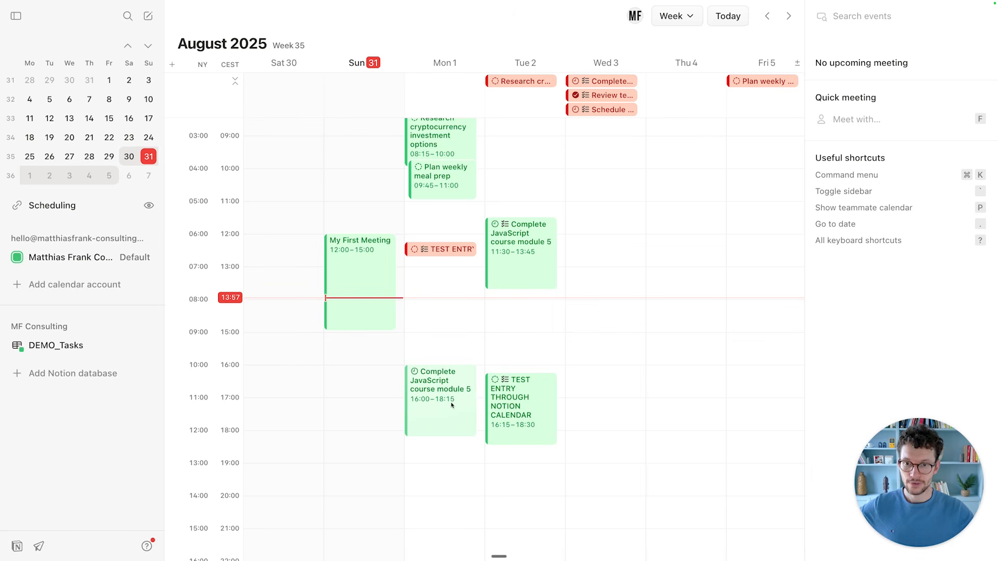
pyautogui.click(442, 250)
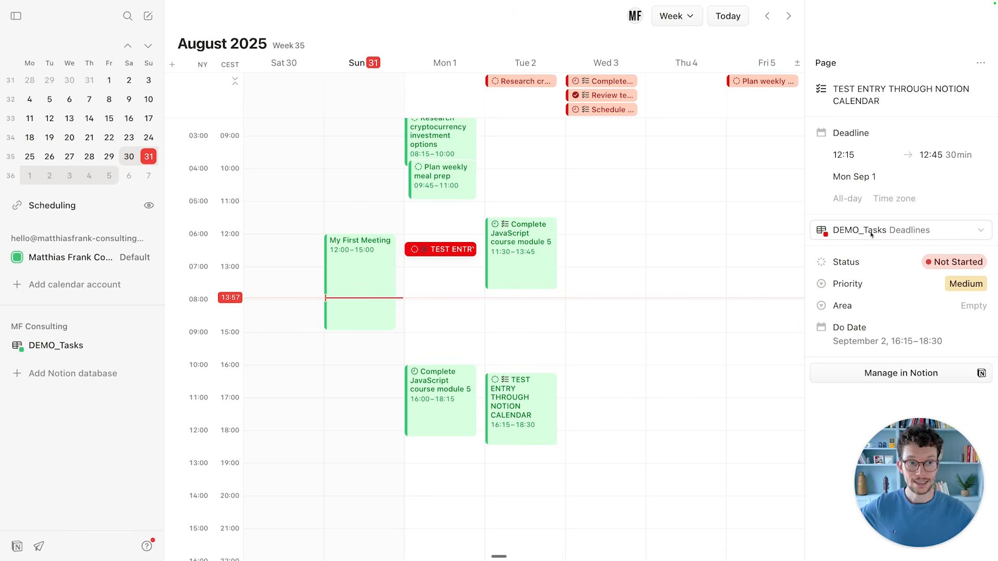
# Move My First Meeting to the DEMO_Tasks Deadlines calendar, changing the Meet host and sending the update.
pyautogui.click(398, 272)
pyautogui.click(387, 267)
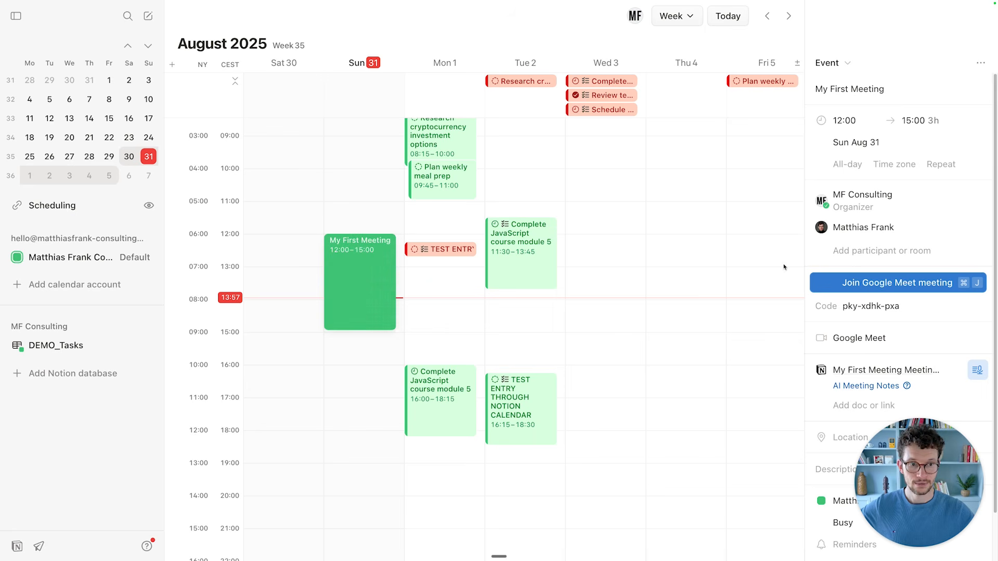
pyautogui.scroll(-2, 873, 229)
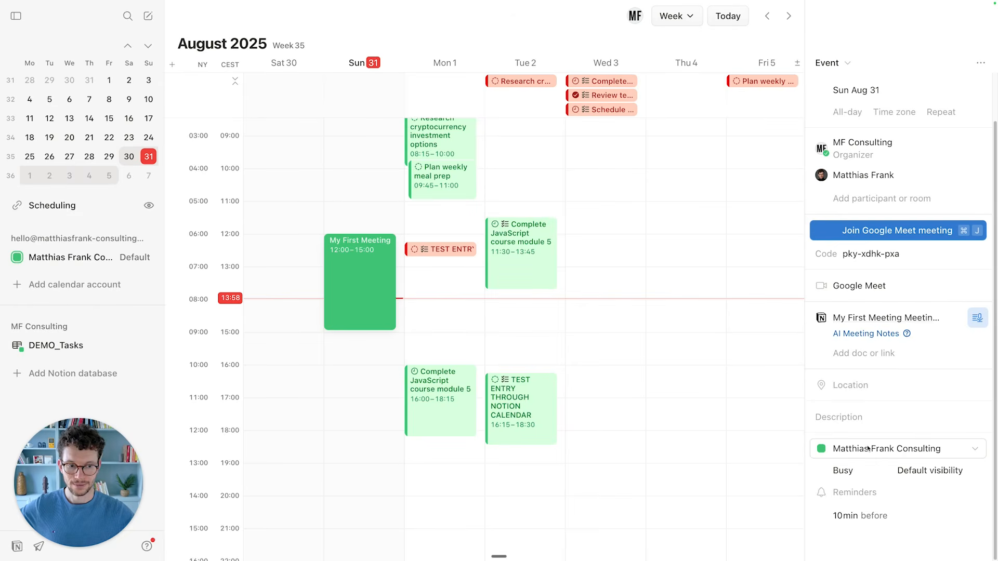
pyautogui.click(866, 448)
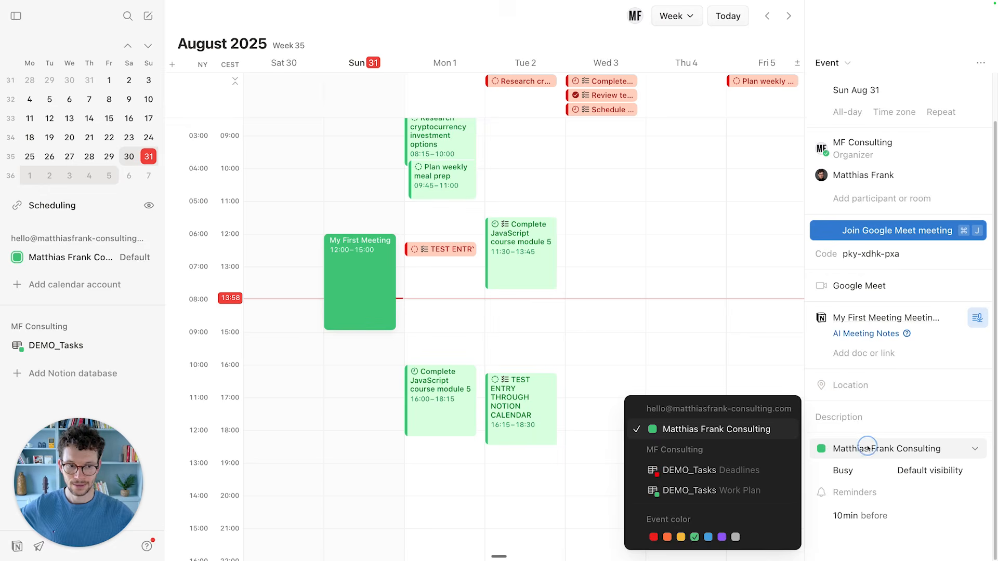
pyautogui.click(736, 471)
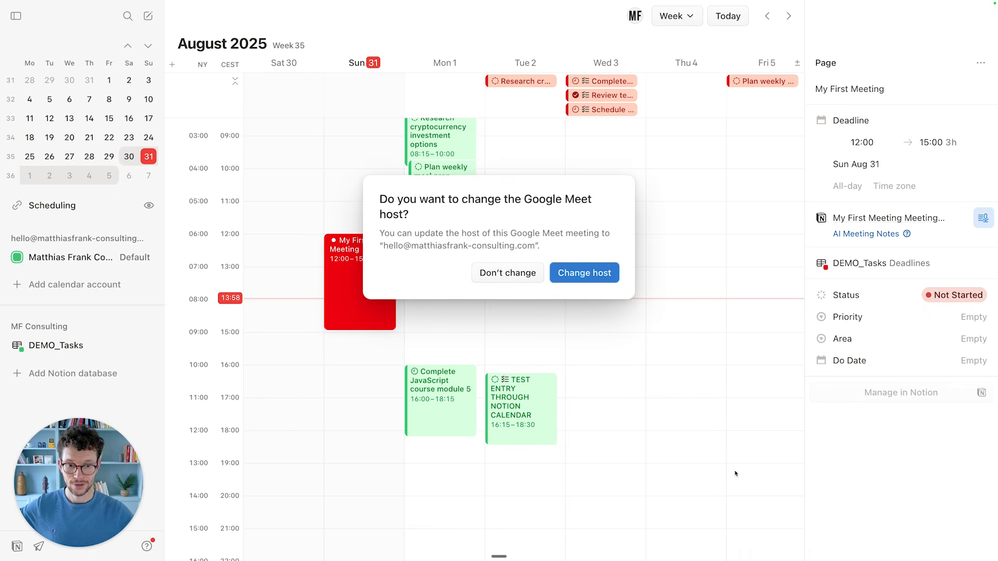
pyautogui.click(590, 279)
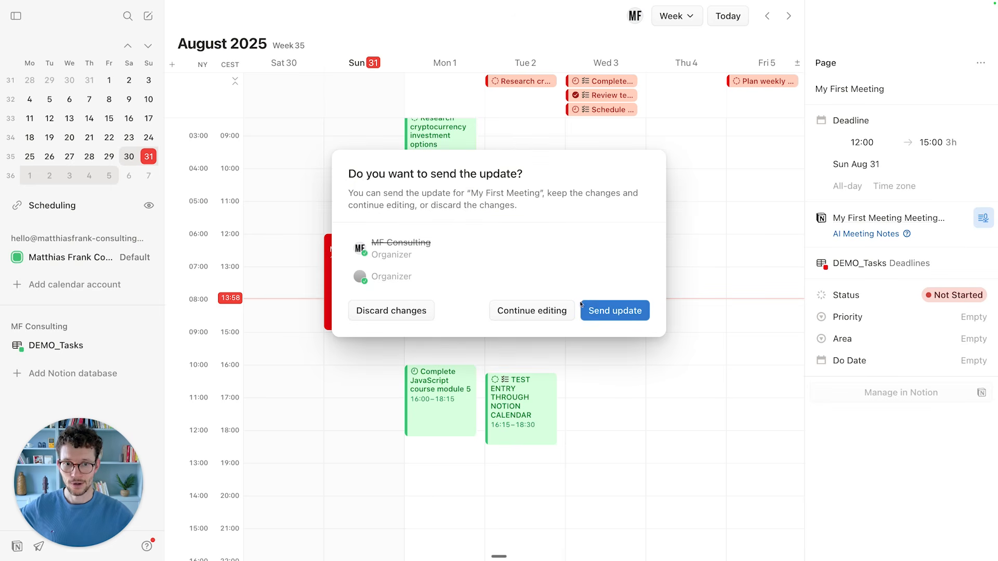
pyautogui.click(599, 312)
pyautogui.click(442, 291)
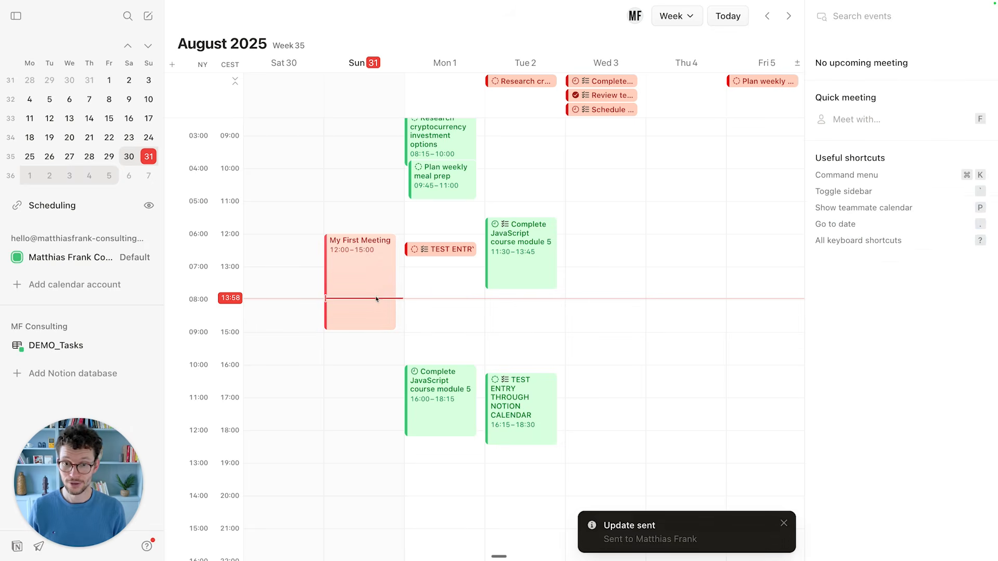
# Change the Monday TEST ENTRY task's calendar to the default calendar.
pyautogui.click(446, 250)
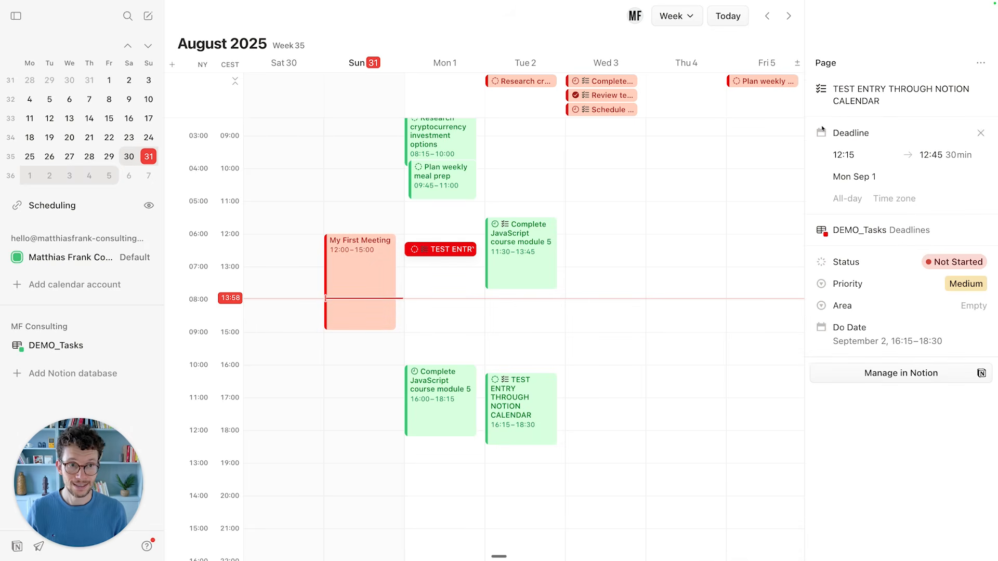
pyautogui.click(852, 231)
pyautogui.click(743, 253)
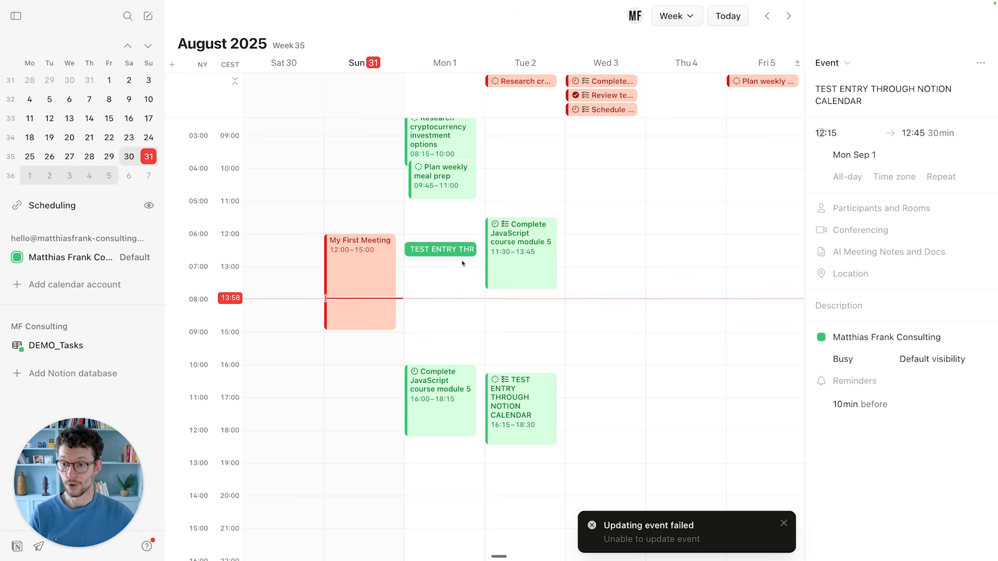
# Open the Tuesday Complete JavaScript course task's details to inspect it.
pyautogui.click(536, 254)
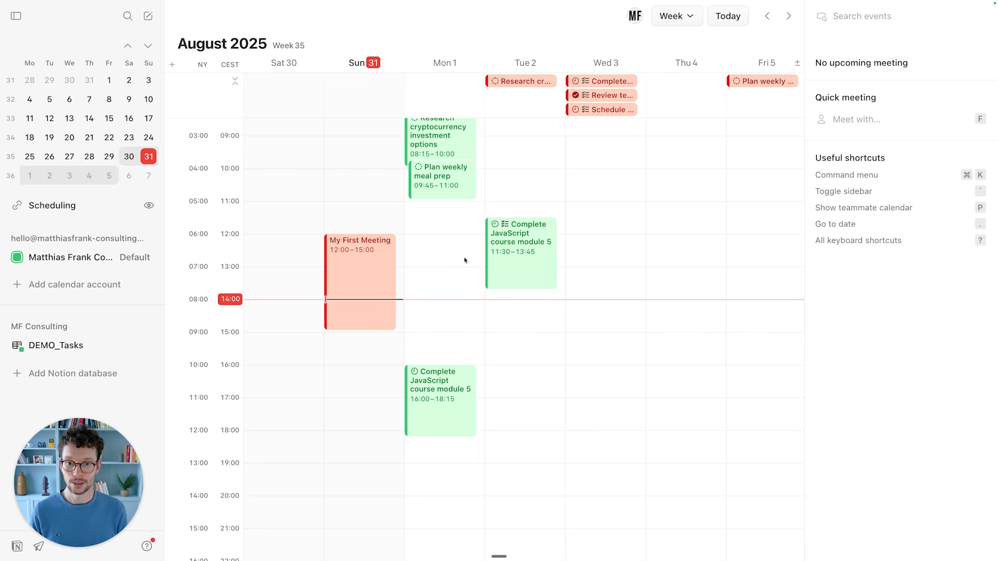
# Start a one-off link with availability Sunday 15:00–17:00, slots on Monday and Tuesday, and Wednesday 11:00–13:15.
pyautogui.press('s')
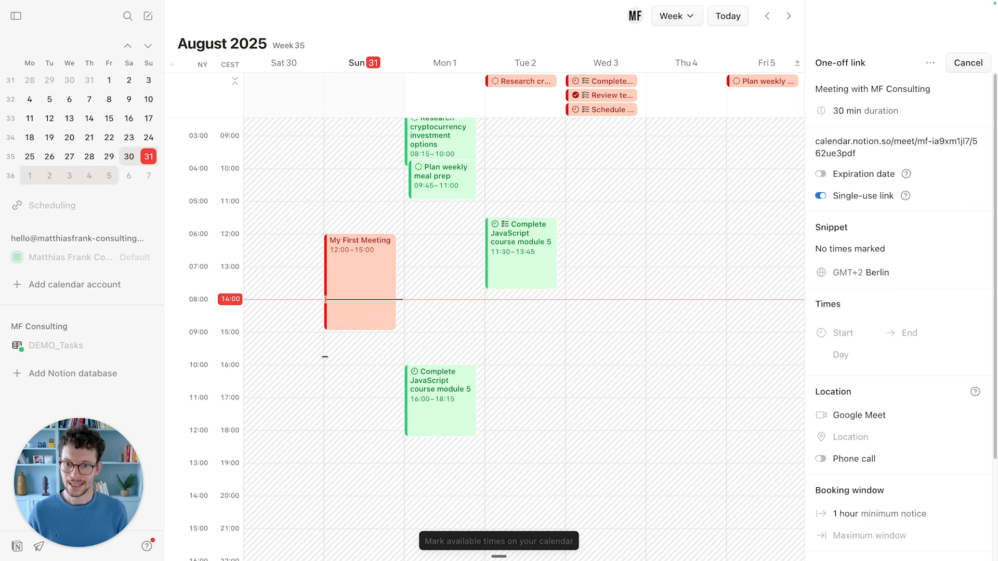
pyautogui.click(350, 347)
pyautogui.moveTo(350, 347); pyautogui.dragTo(347, 396)
pyautogui.moveTo(439, 233); pyautogui.dragTo(443, 268)
pyautogui.moveTo(495, 314); pyautogui.dragTo(502, 389)
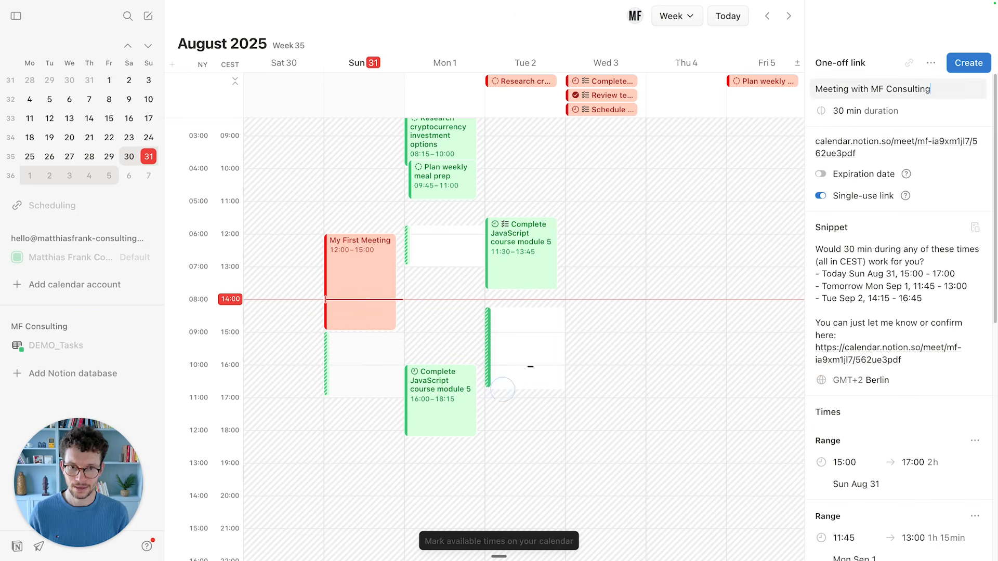
pyautogui.moveTo(603, 203); pyautogui.dragTo(625, 275)
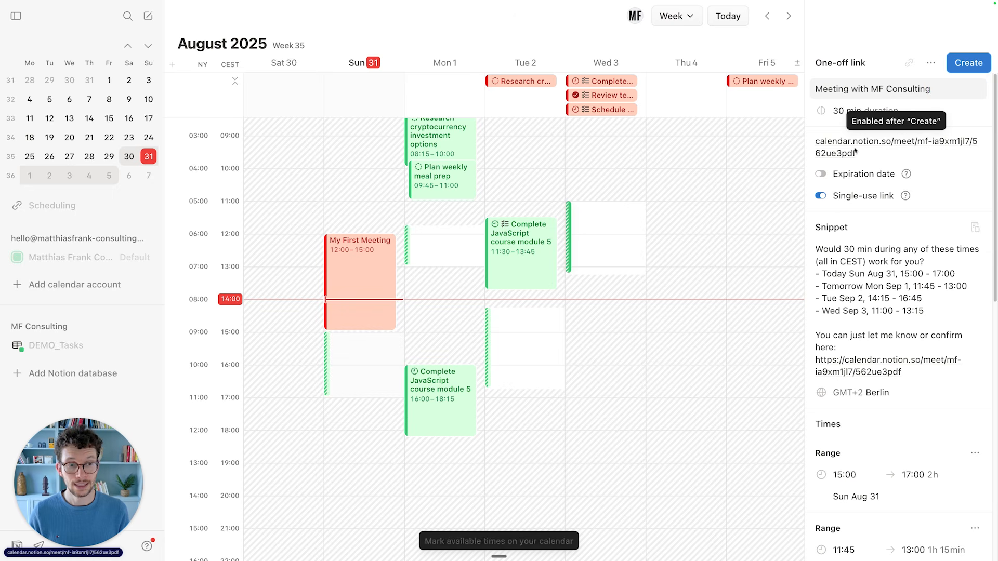
# Review the link's proposed-times snippet and minimum-notice booking window settings without changing them.
pyautogui.scroll(-2, 878, 171)
pyautogui.scroll(2, 888, 184)
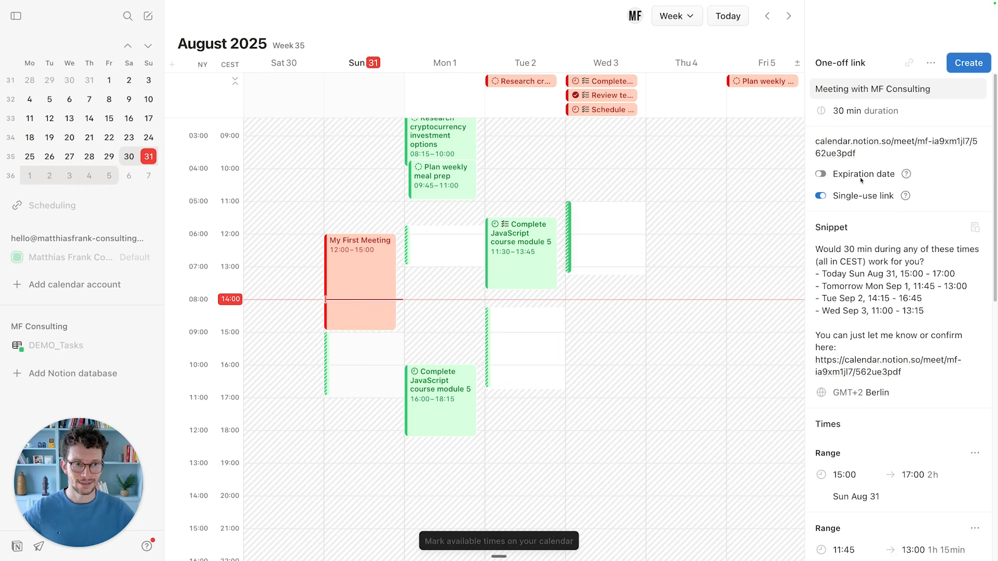
pyautogui.scroll(-1, 861, 180)
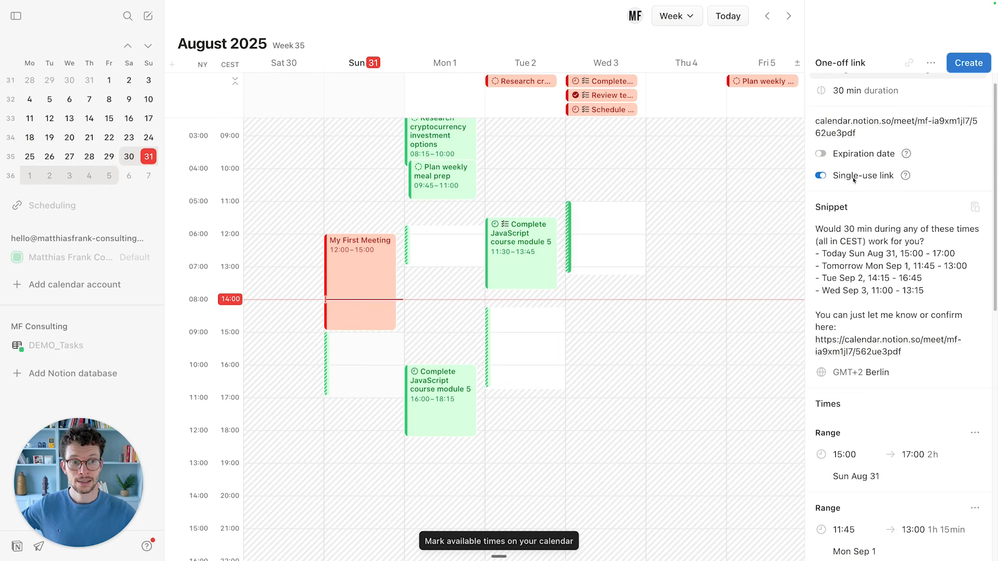
pyautogui.scroll(-1, 844, 181)
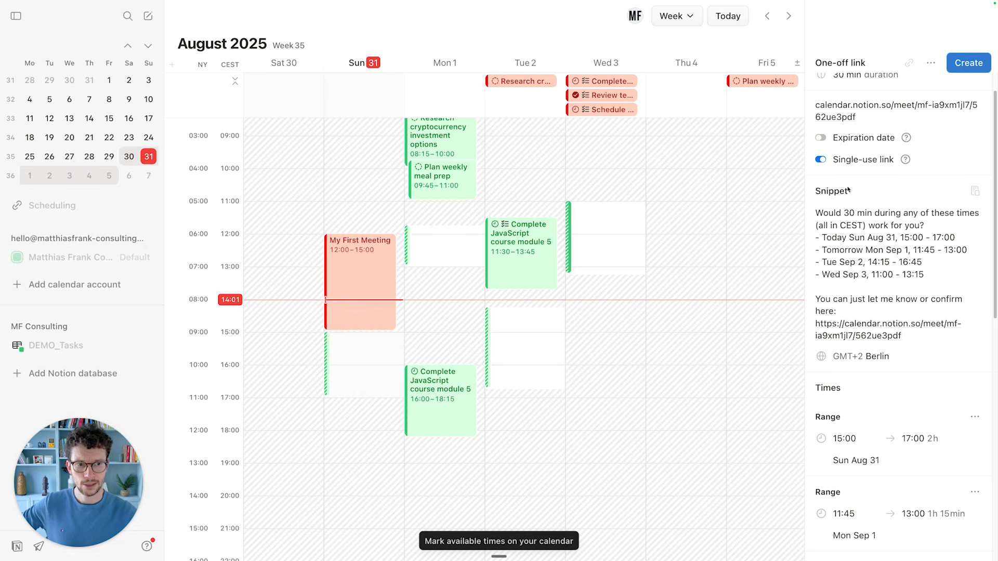
pyautogui.scroll(-3, 848, 190)
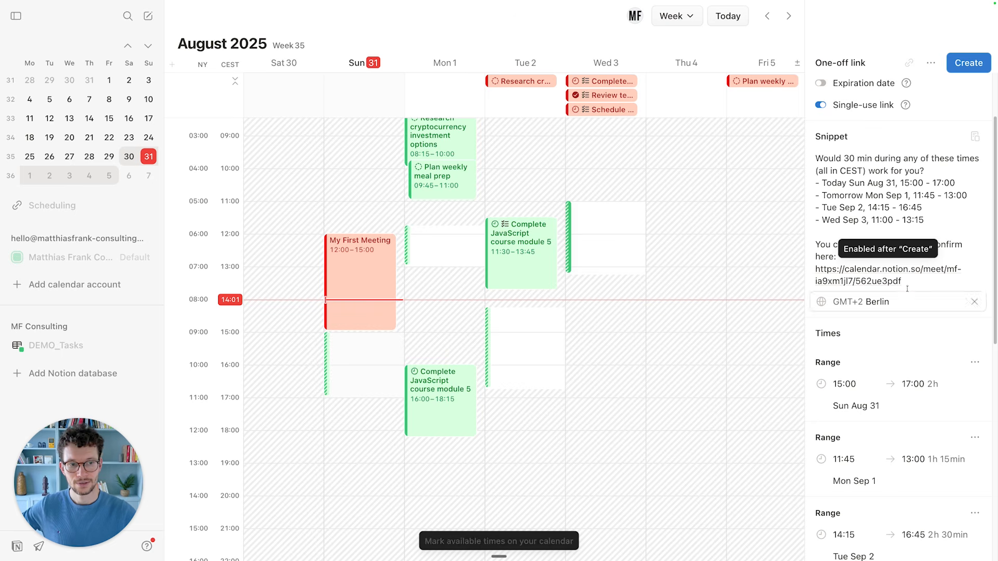
pyautogui.scroll(-1, 892, 269)
pyautogui.moveTo(820, 170); pyautogui.dragTo(931, 196)
pyautogui.click(931, 196)
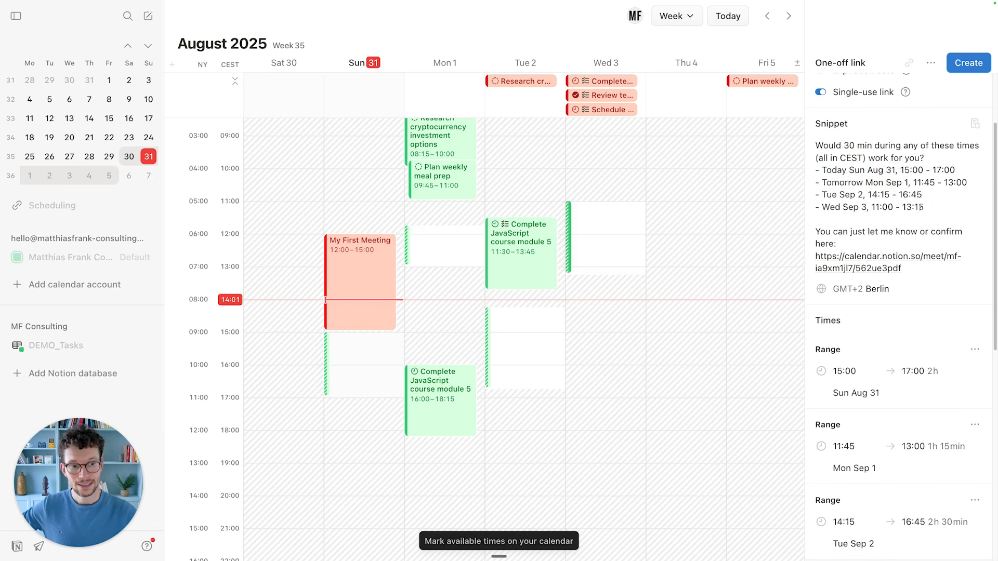
pyautogui.scroll(-4, 870, 411)
pyautogui.scroll(-5, 870, 412)
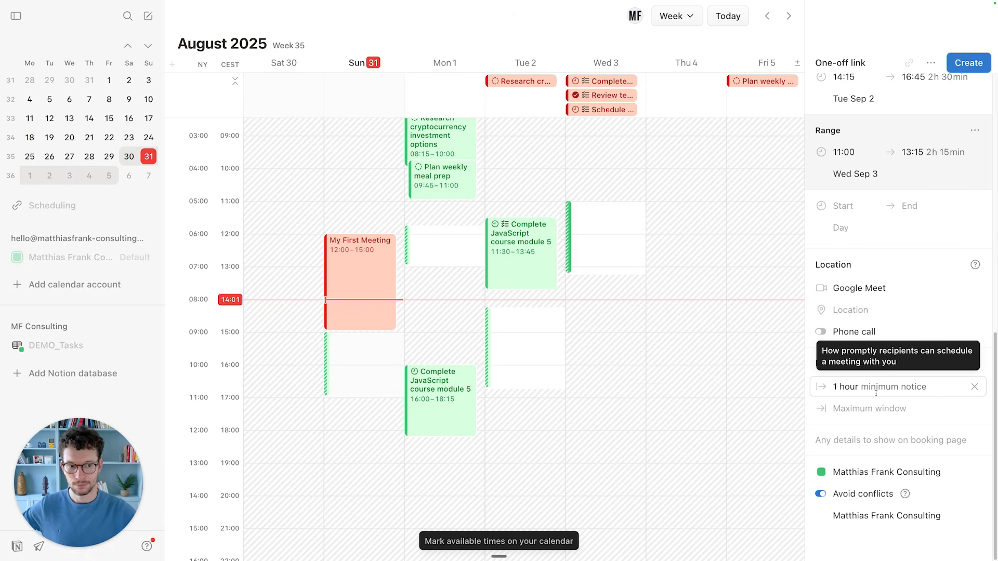
pyautogui.click(876, 393)
pyautogui.click(857, 364)
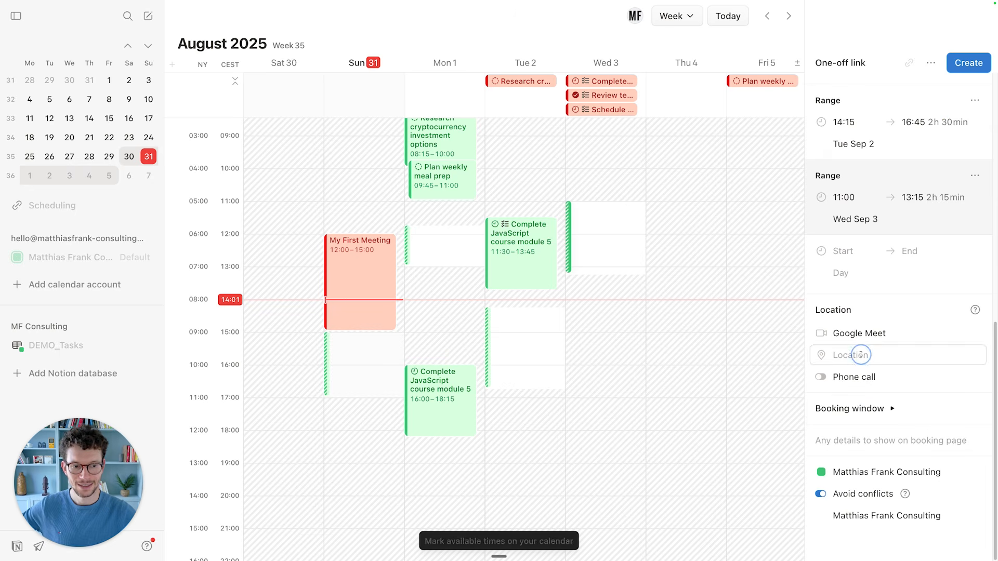
pyautogui.click(866, 408)
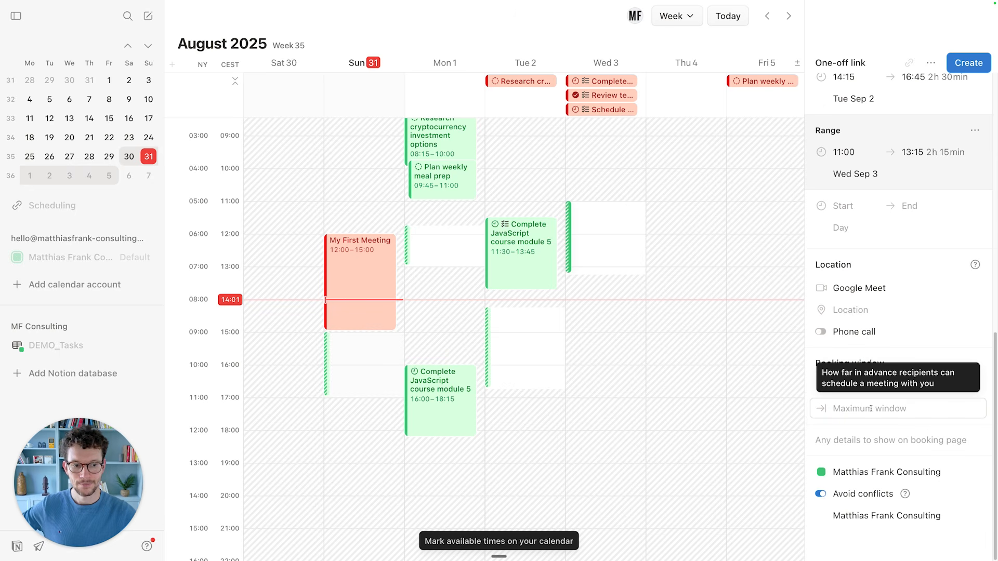
pyautogui.scroll(10, 870, 408)
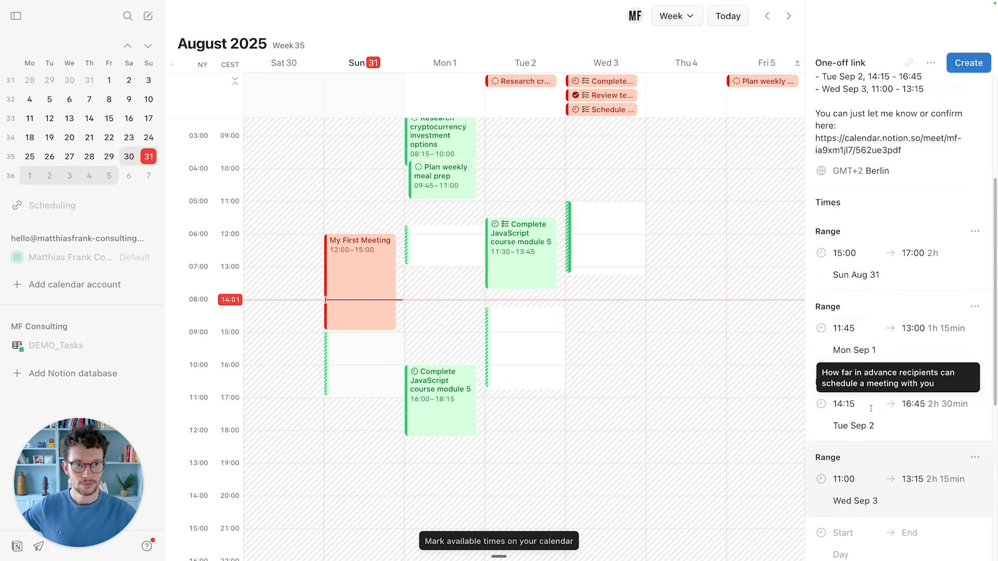
# Create the Meeting with MF Consulting one-off link and copy its link.
pyautogui.click(968, 63)
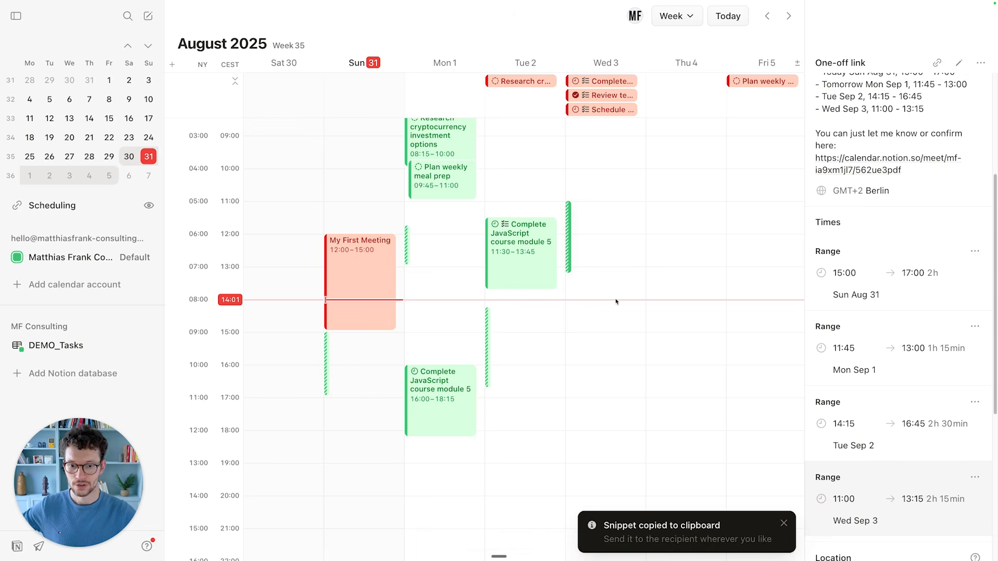
pyautogui.scroll(2, 889, 139)
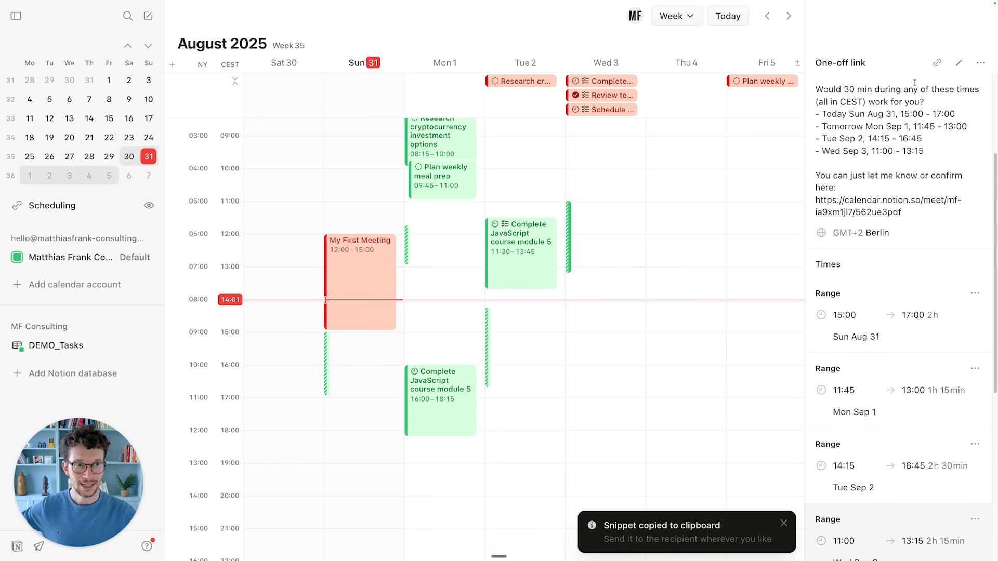
pyautogui.click(937, 63)
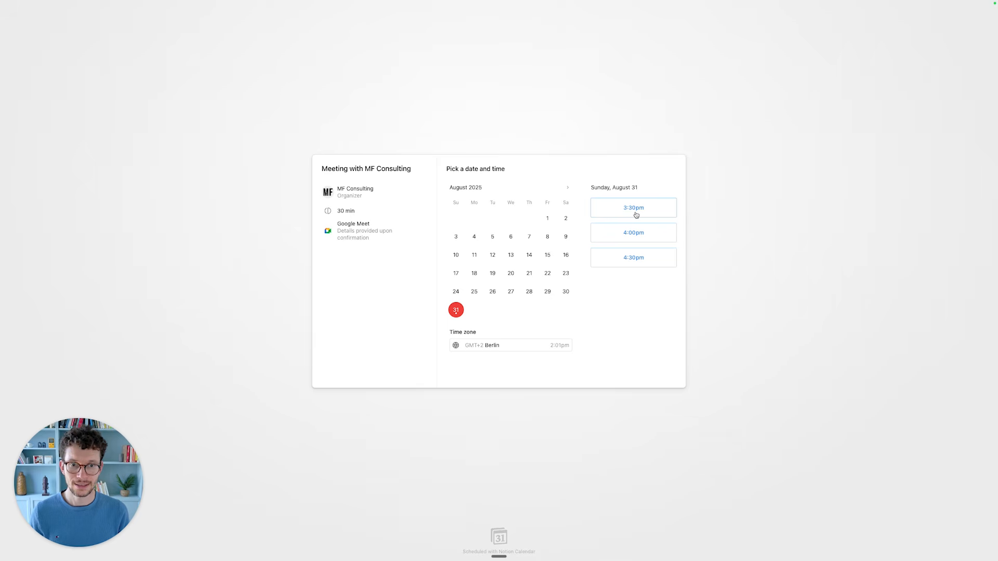
pyautogui.click(567, 187)
pyautogui.click(492, 224)
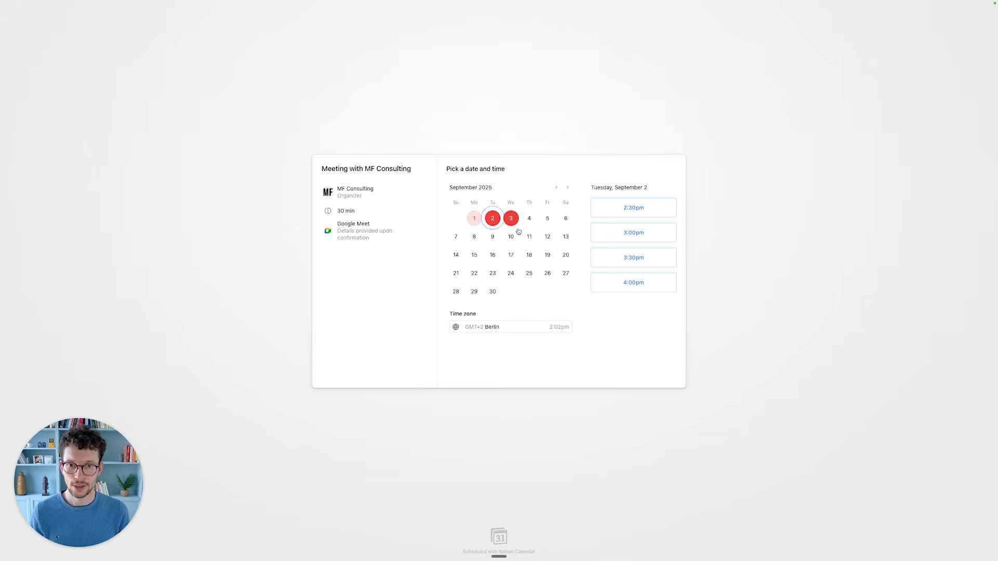
pyautogui.click(633, 231)
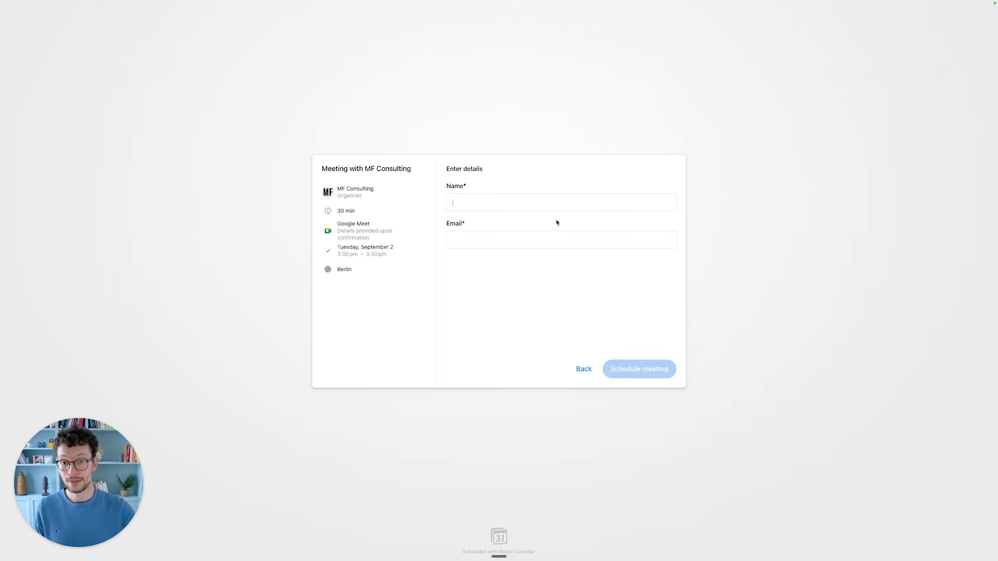
pyautogui.hotkey('ctrl', 'Left')
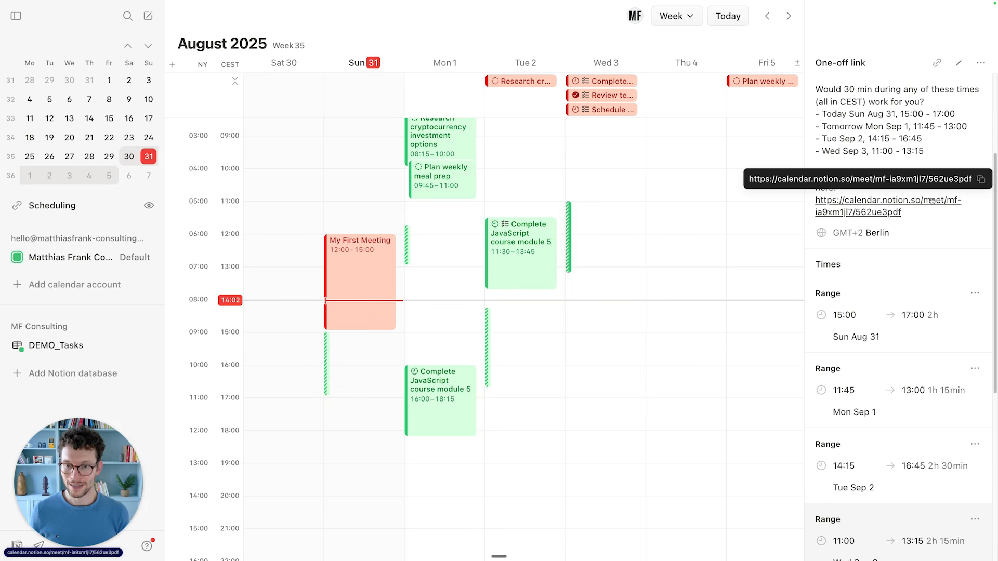
# Check the one-off link's booking calendar choice and the booking-page details box.
pyautogui.scroll(-2, 490, 276)
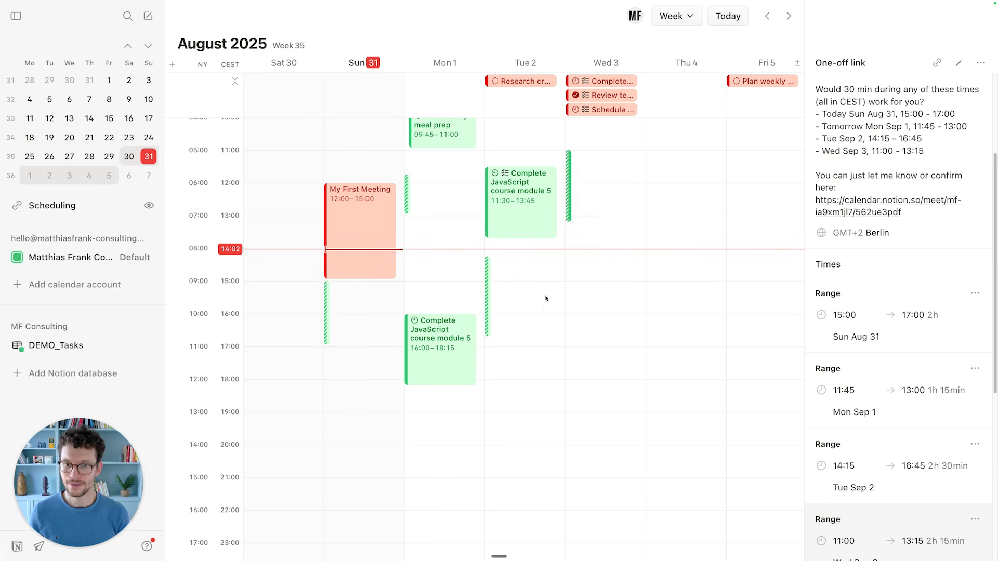
pyautogui.scroll(-5, 911, 347)
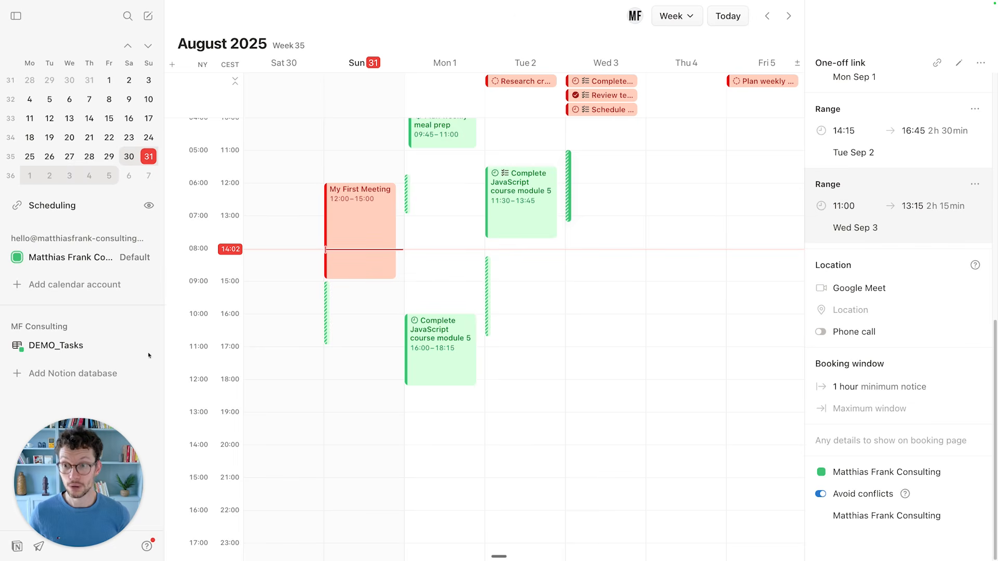
pyautogui.click(917, 483)
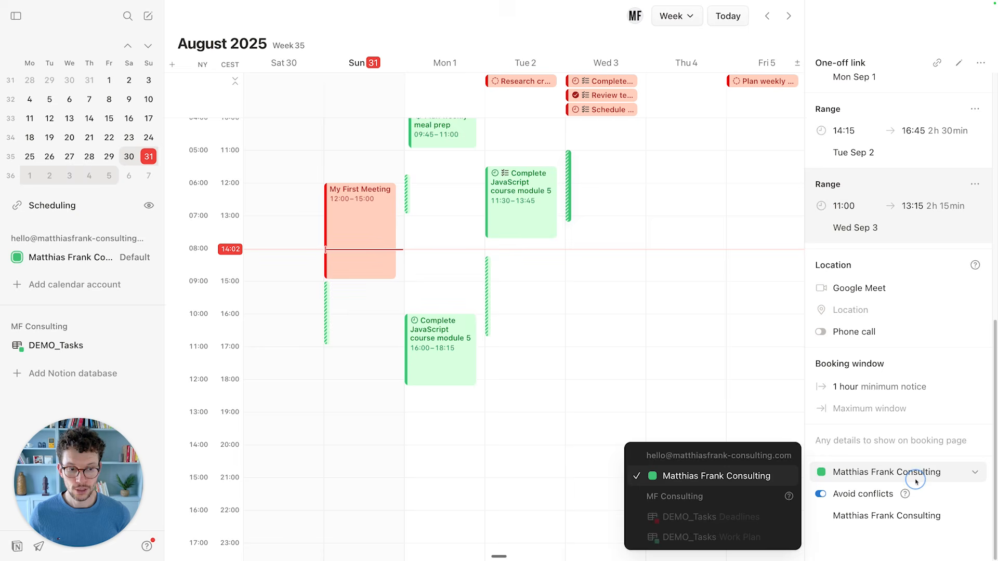
pyautogui.click(889, 462)
pyautogui.click(889, 471)
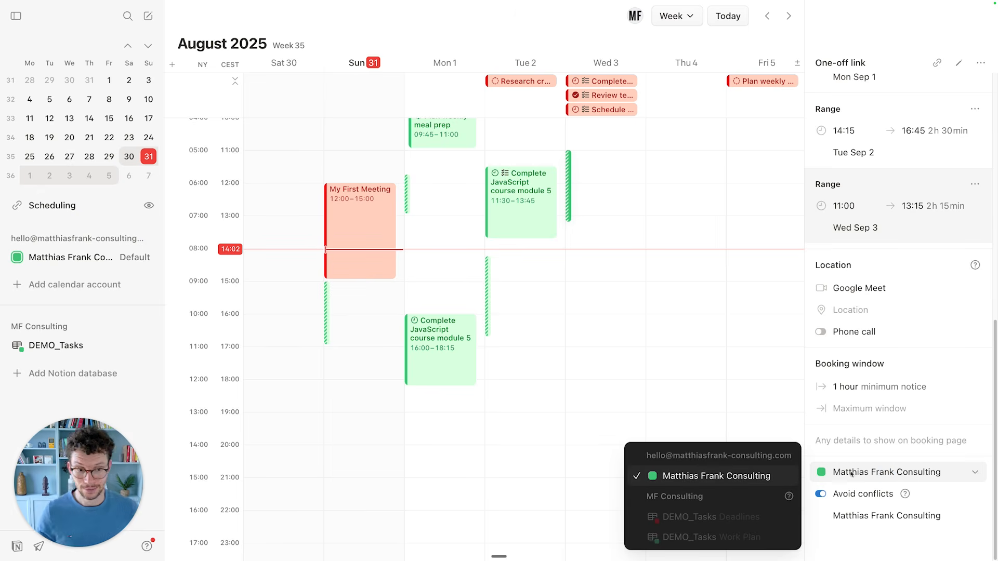
pyautogui.click(871, 443)
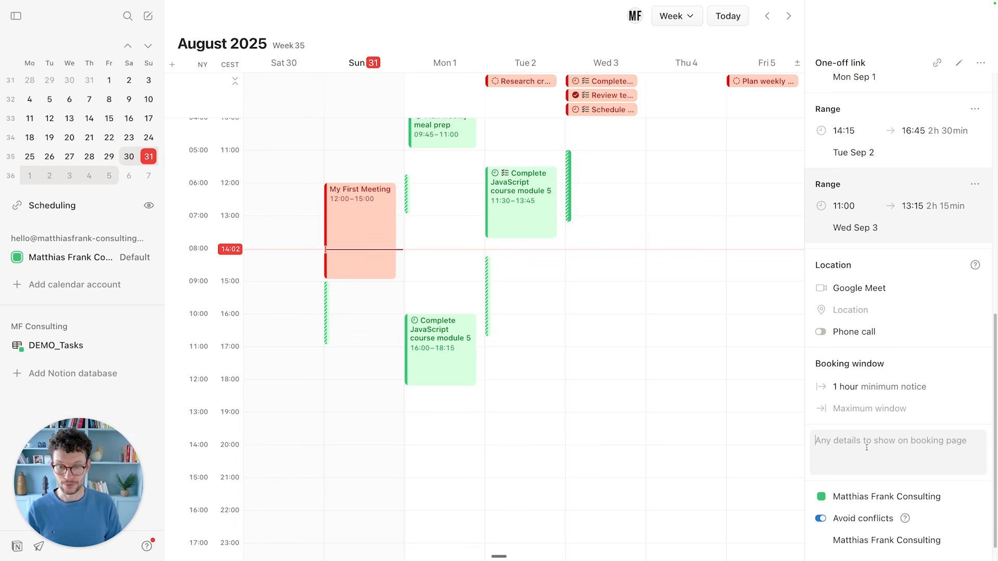
# Close the link panel and draft a new event on Tuesday Sep 2, 14:00–18:00.
pyautogui.scroll(1, 863, 451)
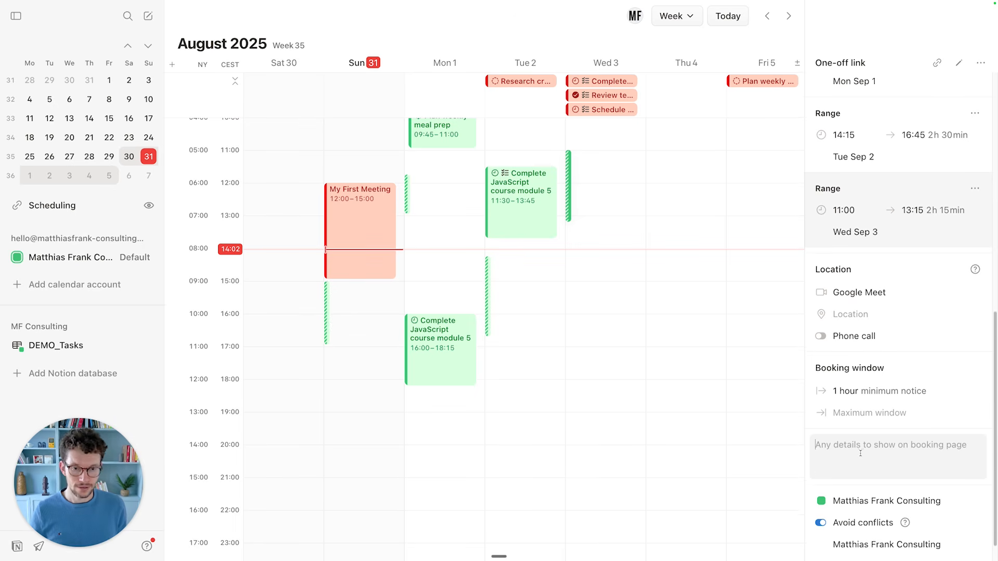
pyautogui.scroll(1, 525, 290)
pyautogui.click(438, 287)
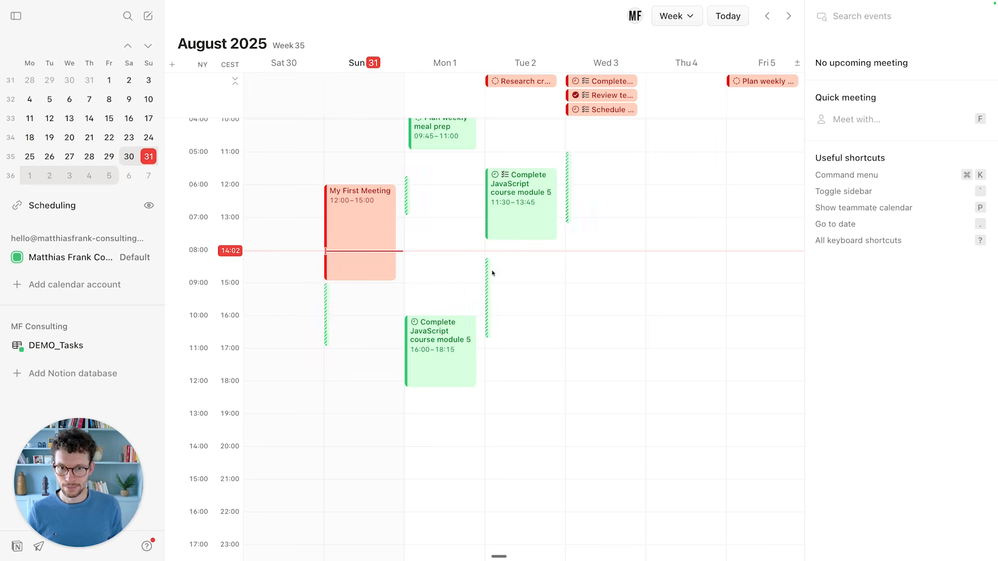
pyautogui.moveTo(507, 252); pyautogui.dragTo(554, 362)
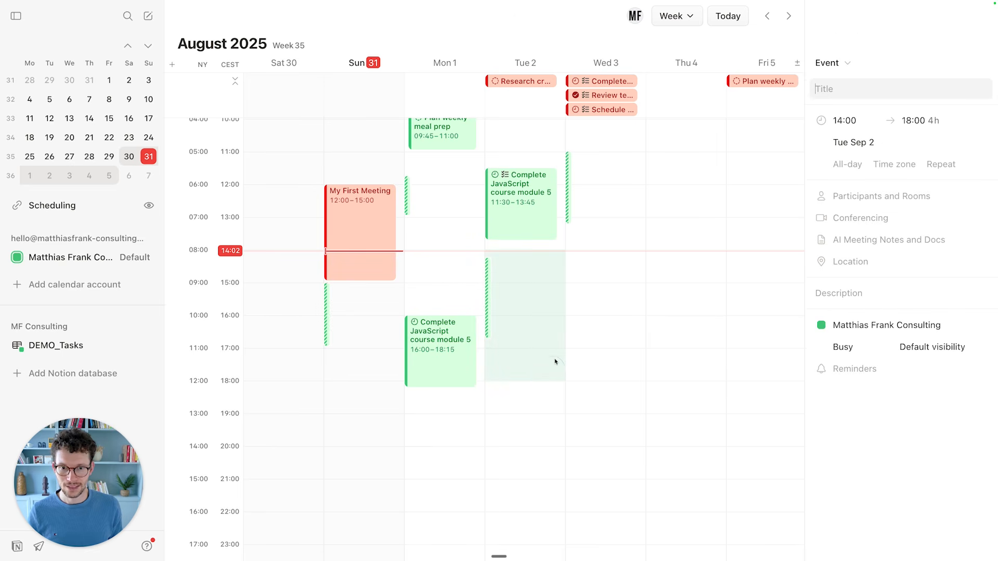
# Save the Tuesday event as BLOCK, then reload the booking page and move it to September.
pyautogui.write('BLOCK')
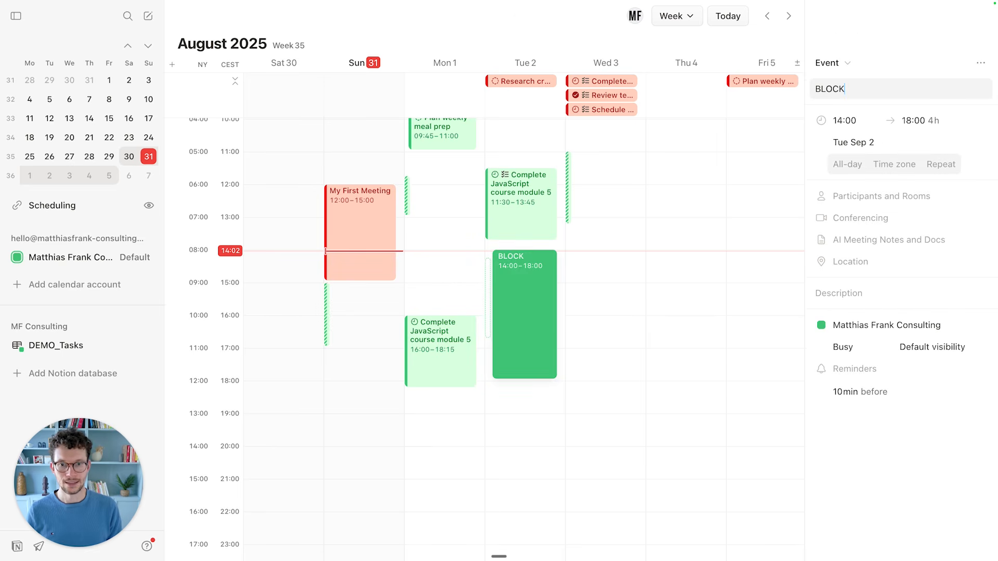
pyautogui.press('Return')
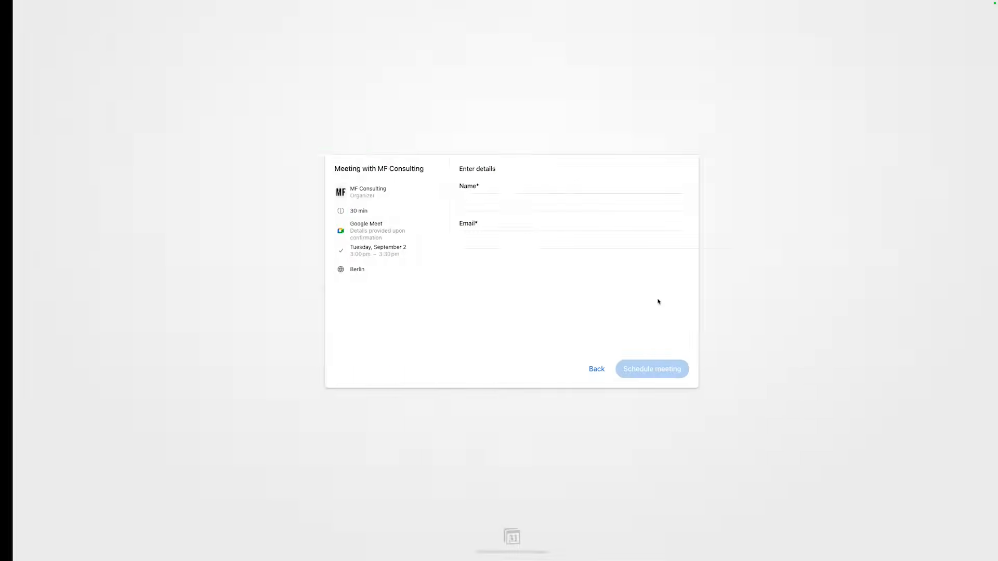
pyautogui.click(583, 369)
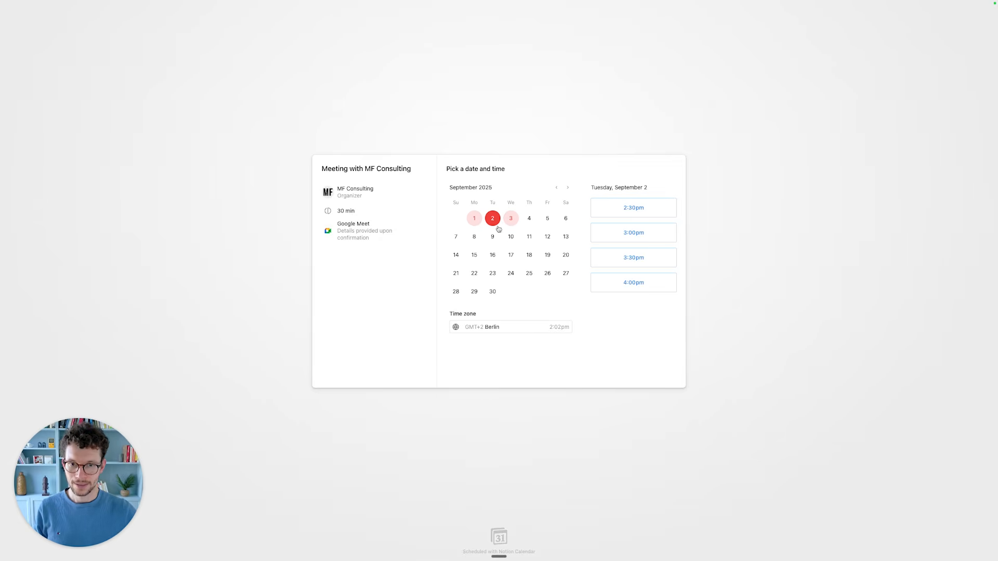
pyautogui.press('super+r')
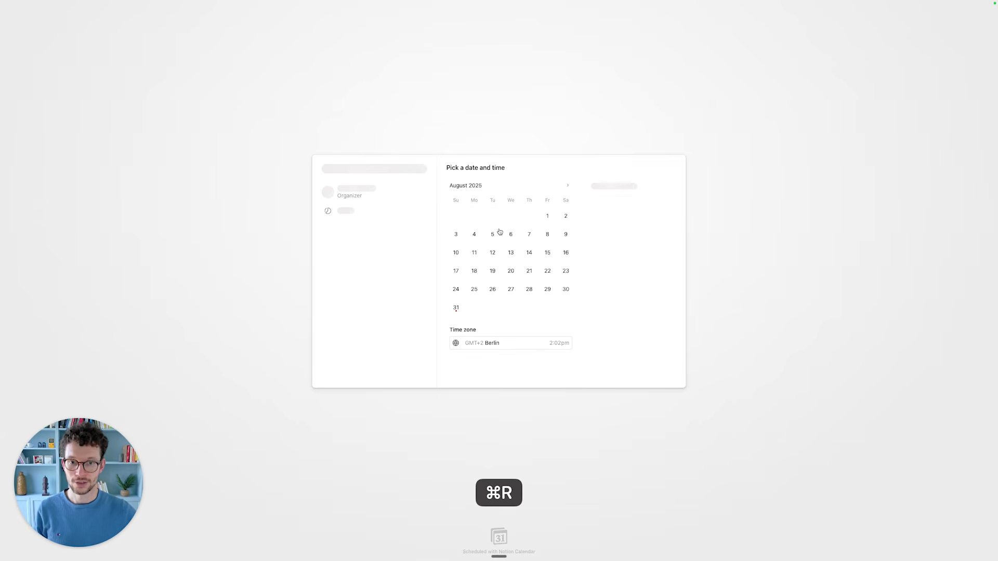
pyautogui.click(567, 185)
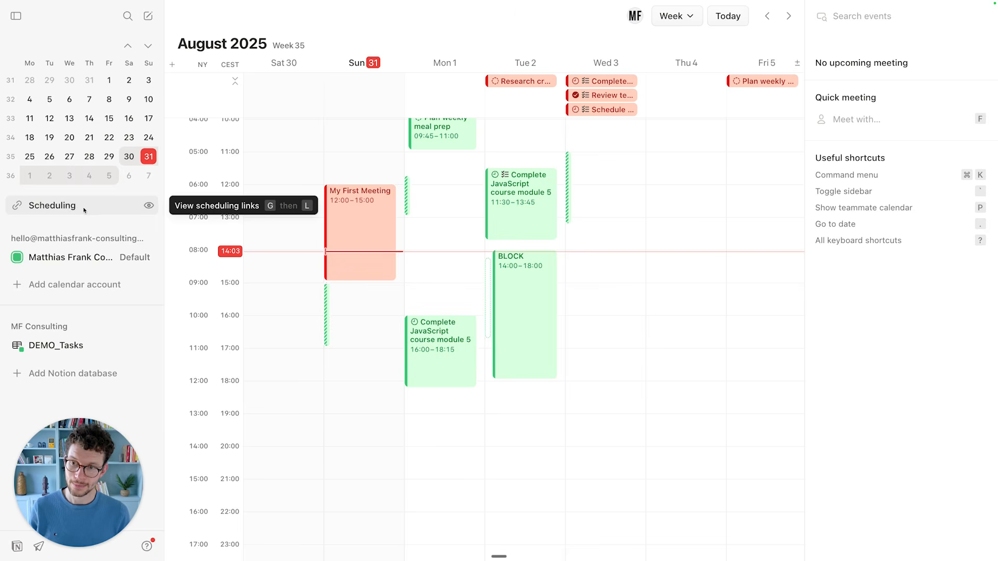
# Edit the one-off link's times to add Wed Sep 3 14:00–16:30 availability.
pyautogui.scroll(1, 299, 306)
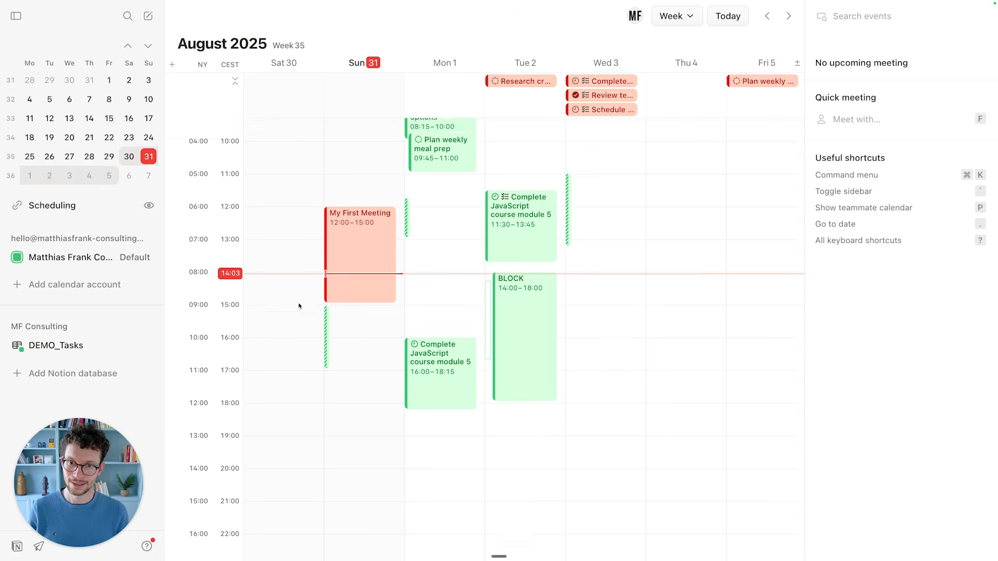
pyautogui.scroll(1, 299, 306)
pyautogui.click(407, 267)
pyautogui.click(568, 228)
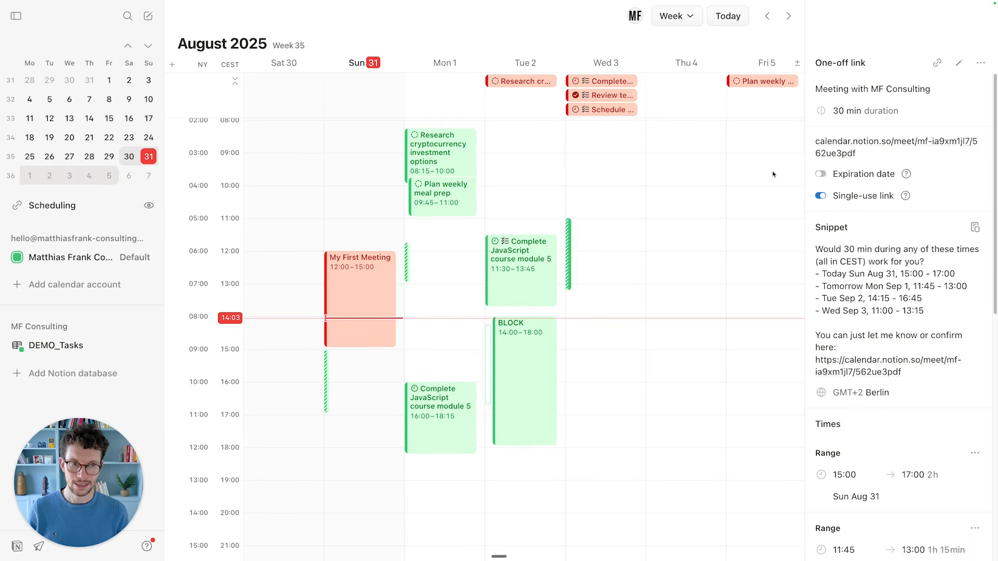
pyautogui.click(956, 65)
pyautogui.moveTo(605, 318); pyautogui.dragTo(623, 399)
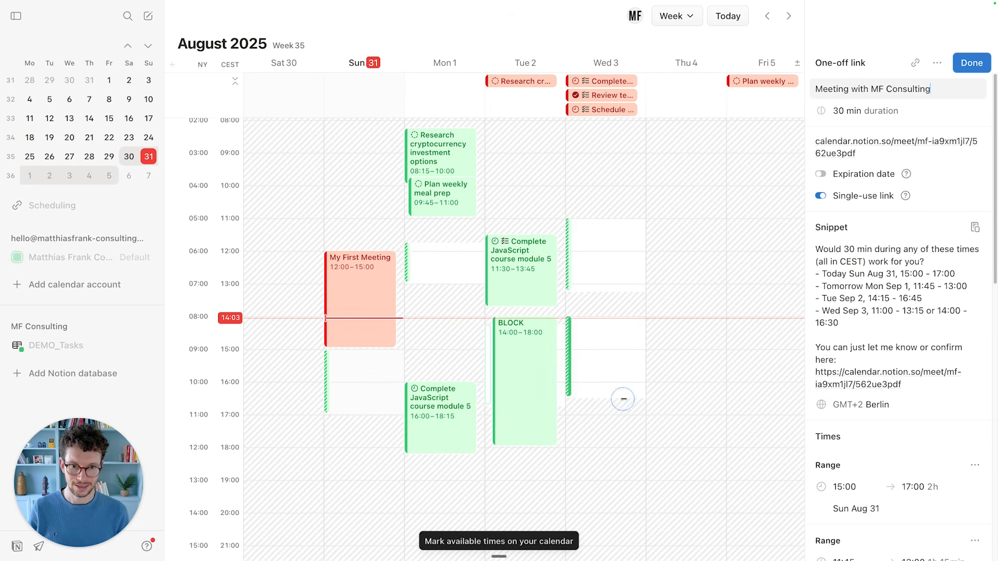
pyautogui.click(569, 287)
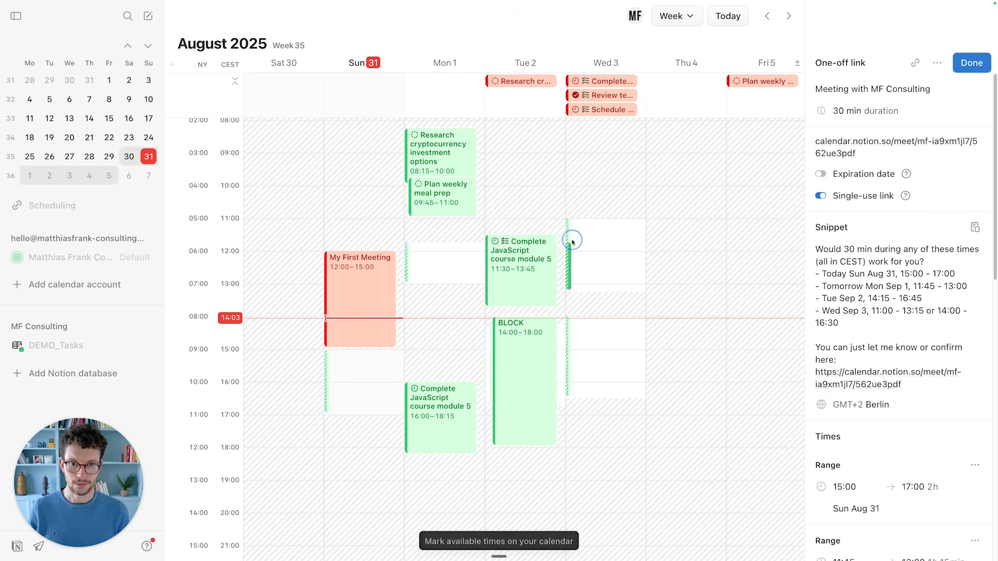
pyautogui.click(575, 291)
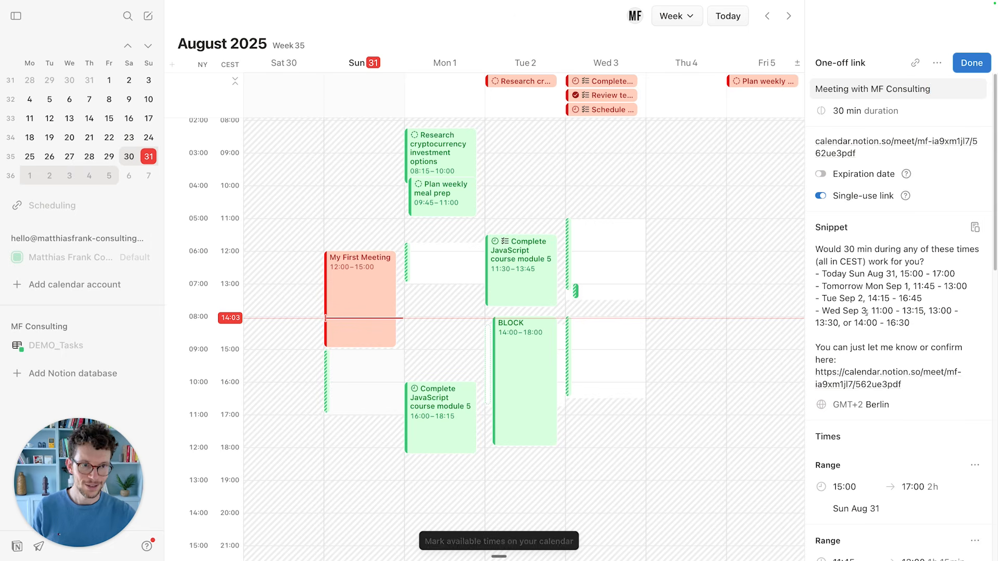
pyautogui.click(963, 69)
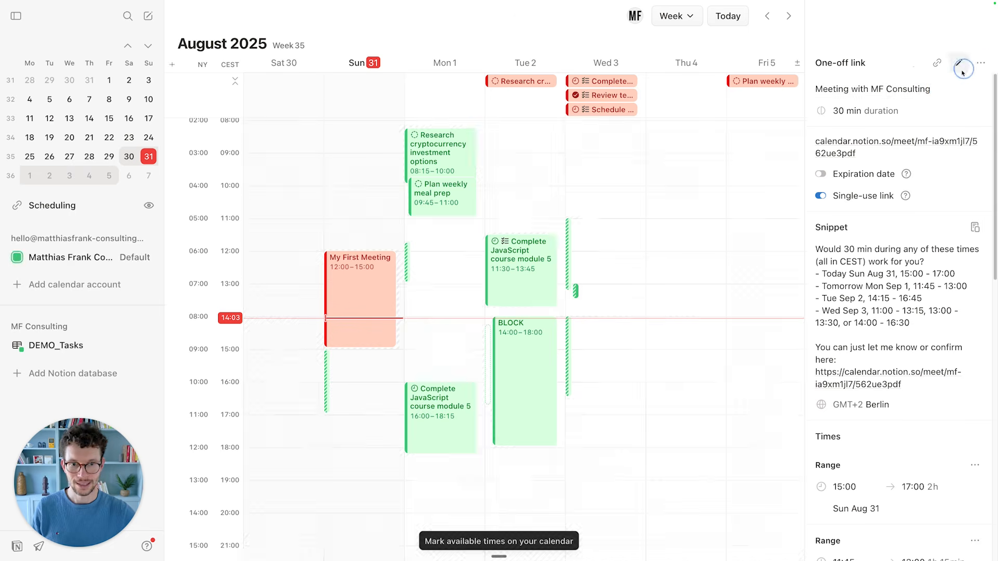
# Delete the leftover Wed 3 13:00 slot and go to the scheduling links list.
pyautogui.click(570, 281)
pyautogui.press('BackSpace')
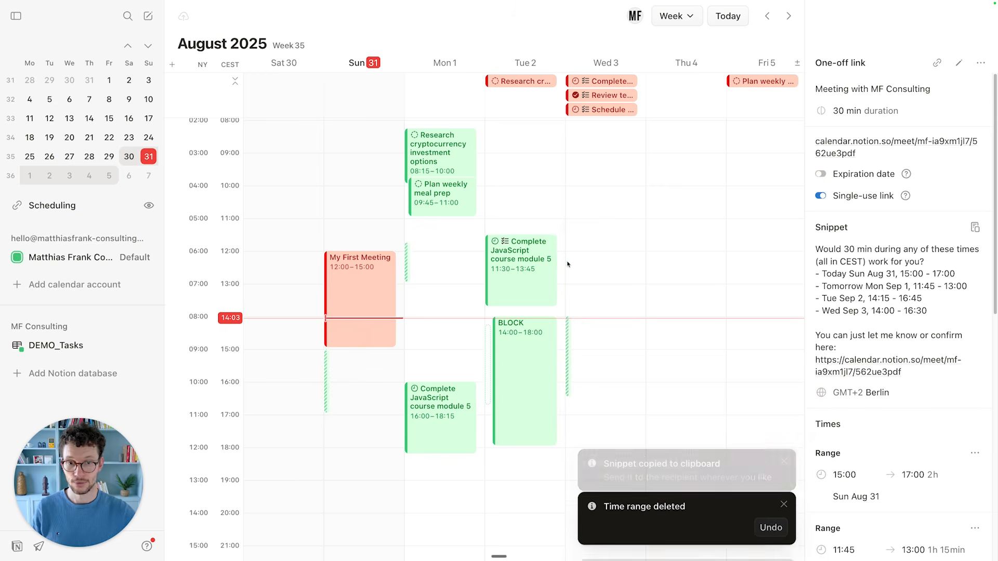
pyautogui.click(463, 269)
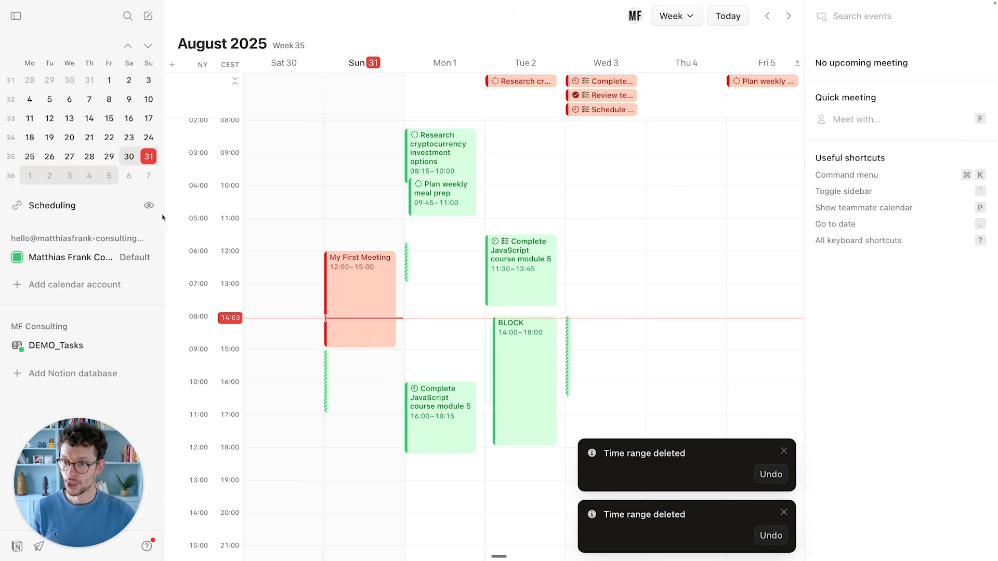
pyautogui.click(107, 209)
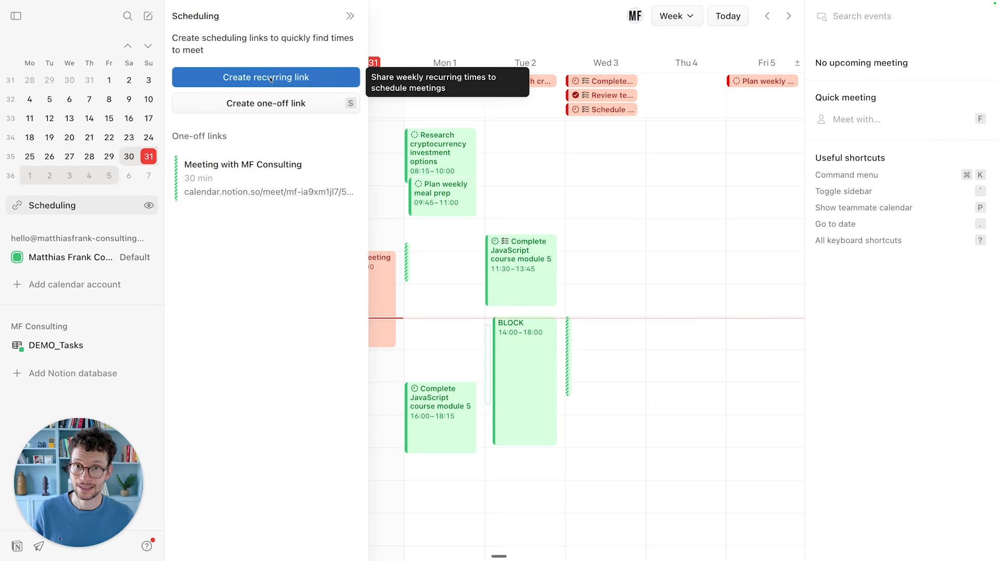
# Start a 30min Meeting recurring link with Tuesday hours set to 14:00–18:00.
pyautogui.click(271, 79)
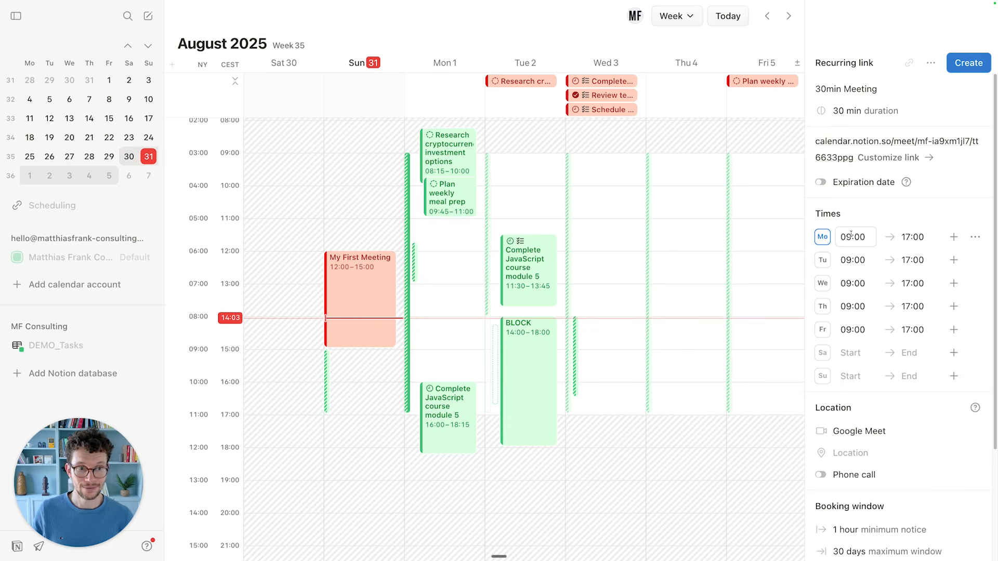
pyautogui.click(855, 257)
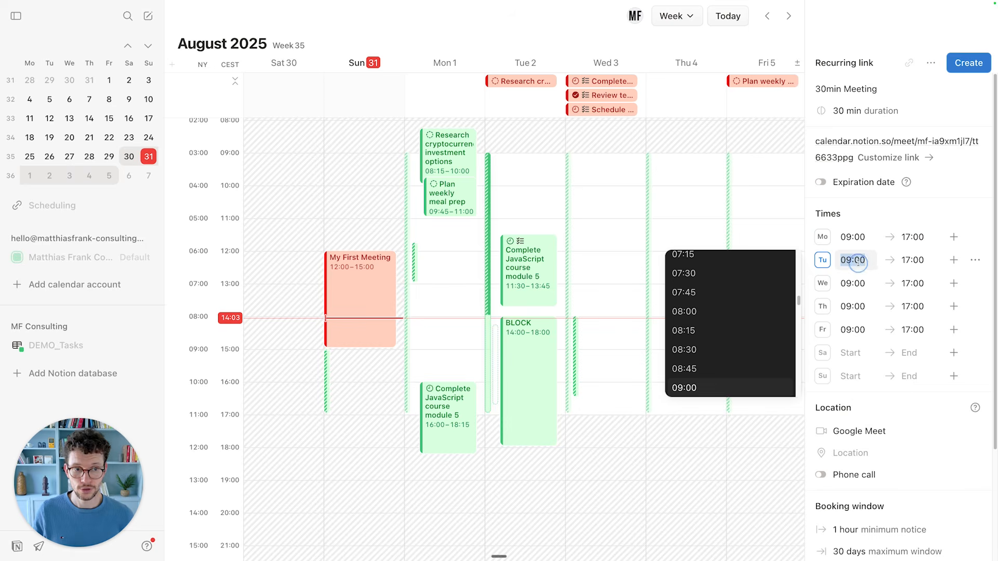
pyautogui.write('14')
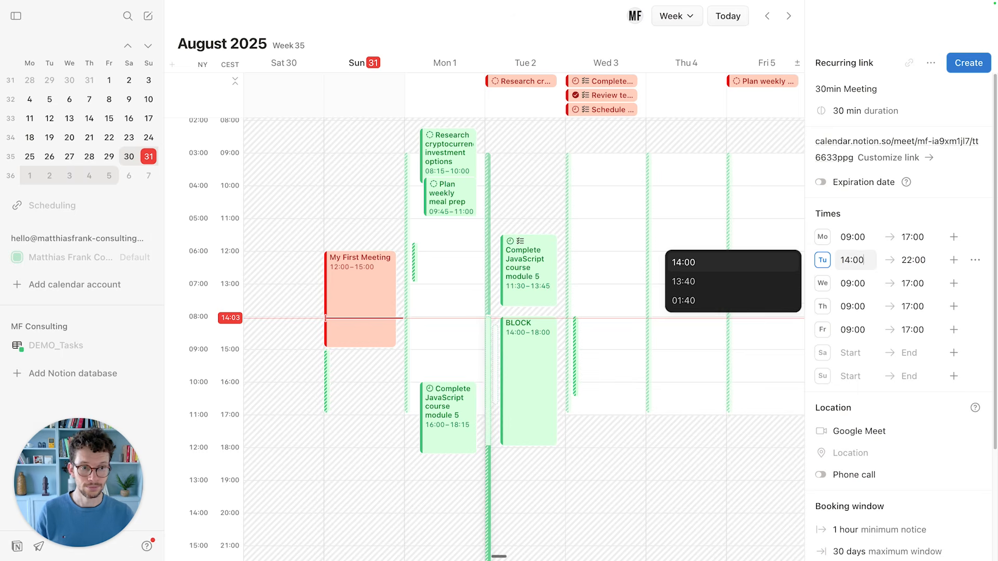
pyautogui.press('Tab')
pyautogui.write('06')
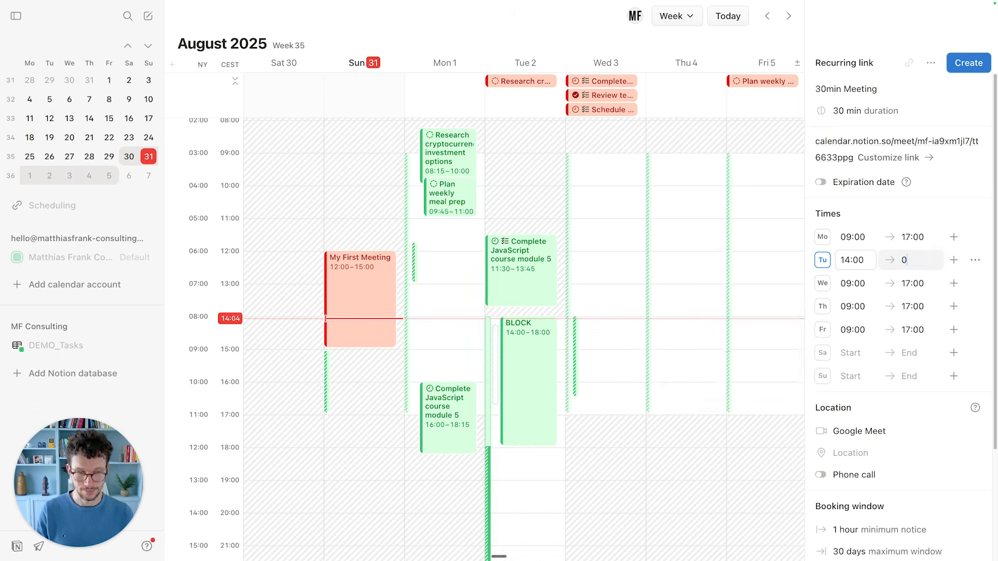
pyautogui.press('BackSpace')
pyautogui.press('BackSpace')
pyautogui.write('1800')
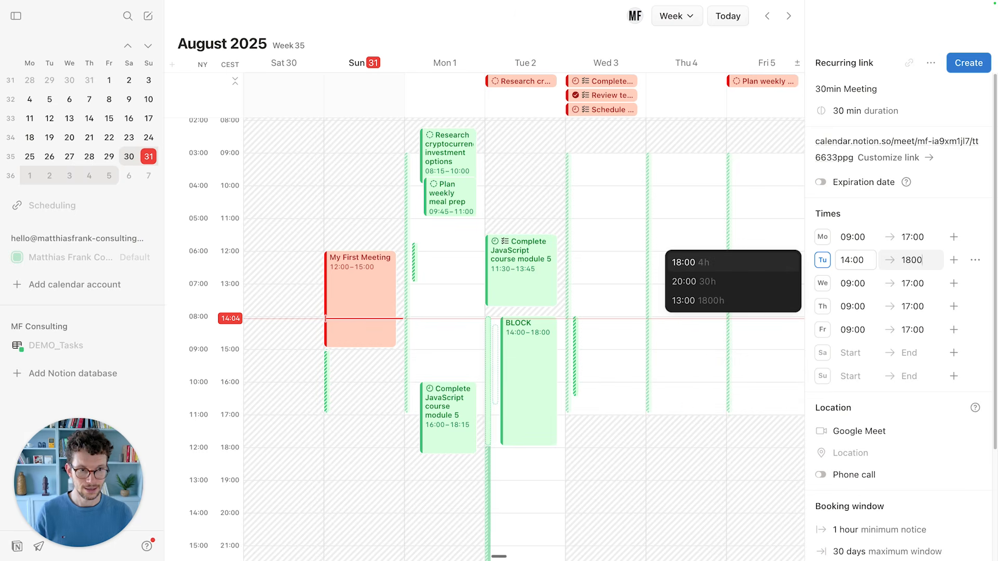
pyautogui.press('BackSpace')
pyautogui.press('BackSpace')
pyautogui.write(':00')
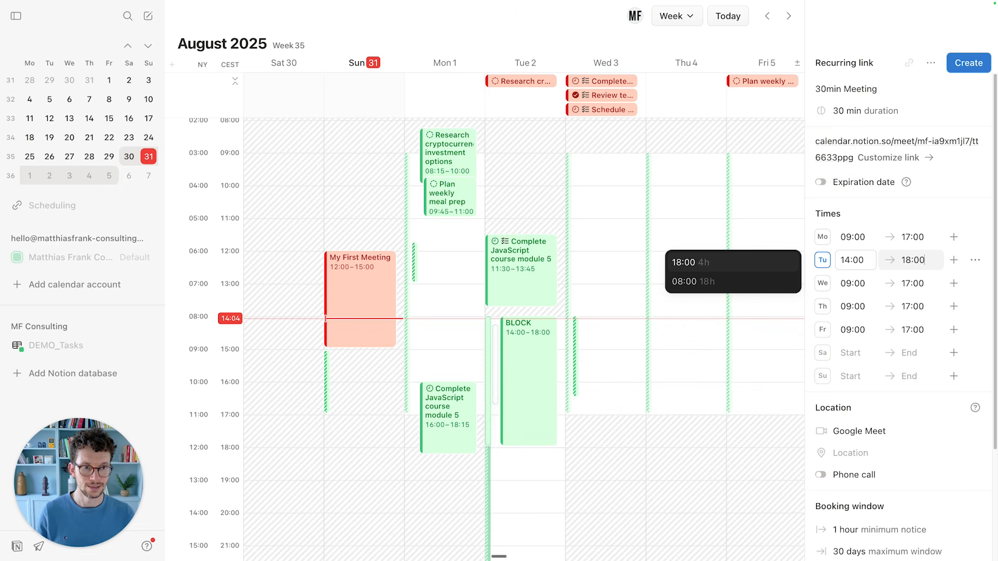
pyautogui.click(881, 219)
pyautogui.click(861, 225)
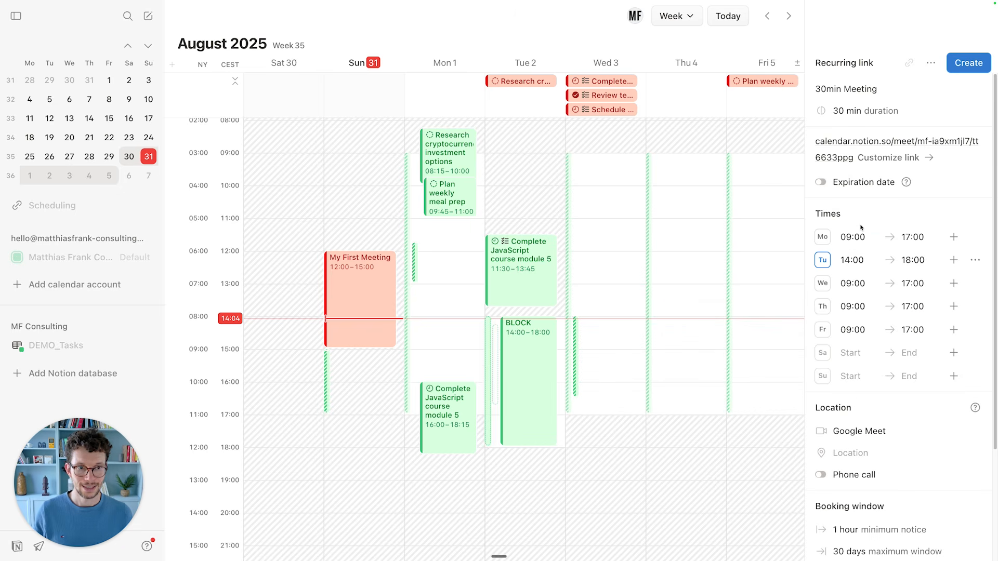
pyautogui.click(855, 220)
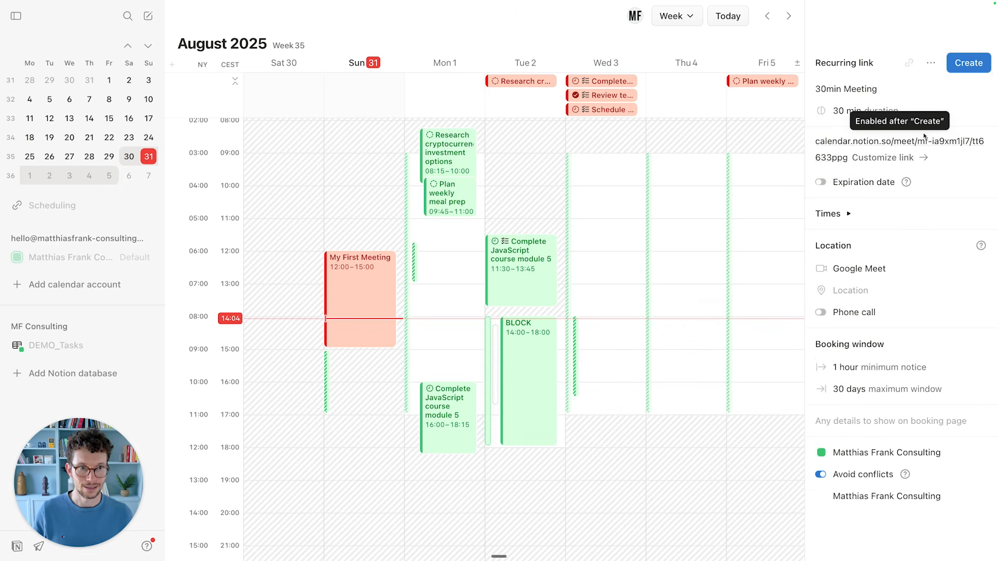
# Create the recurring link, copying its URL, and close its details.
pyautogui.click(967, 62)
pyautogui.hscroll(5, 674, 287)
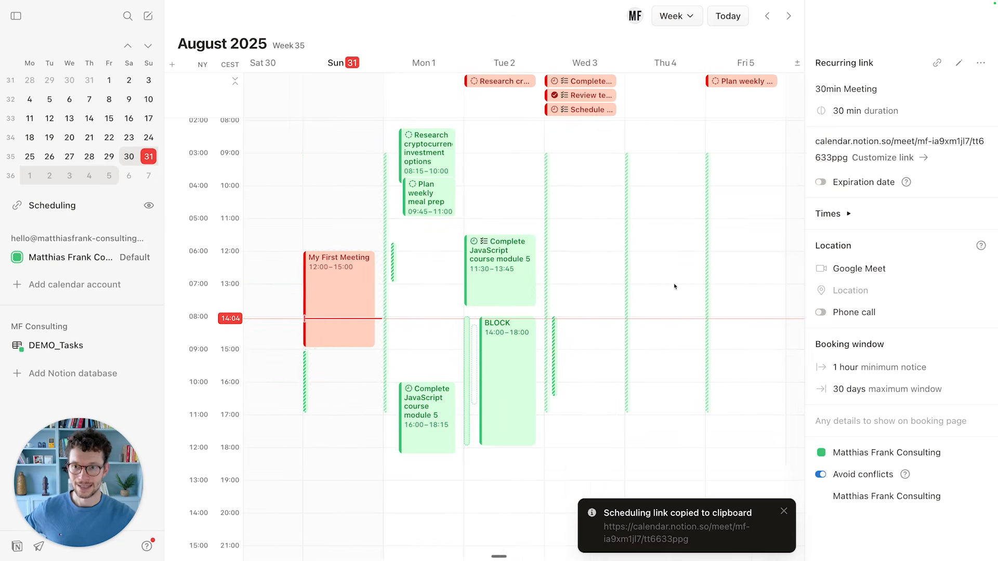
pyautogui.hscroll(3, 674, 287)
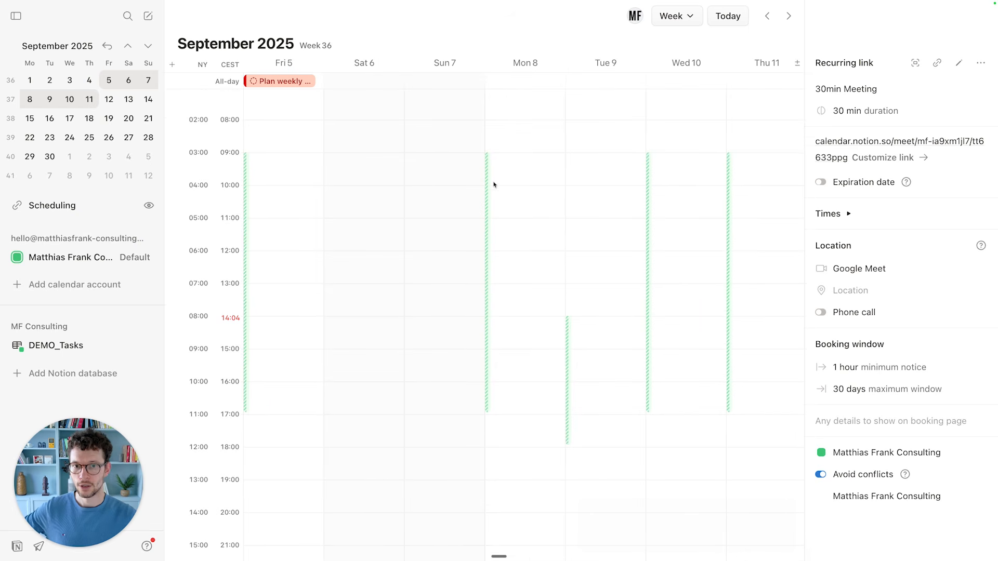
pyautogui.press('Escape')
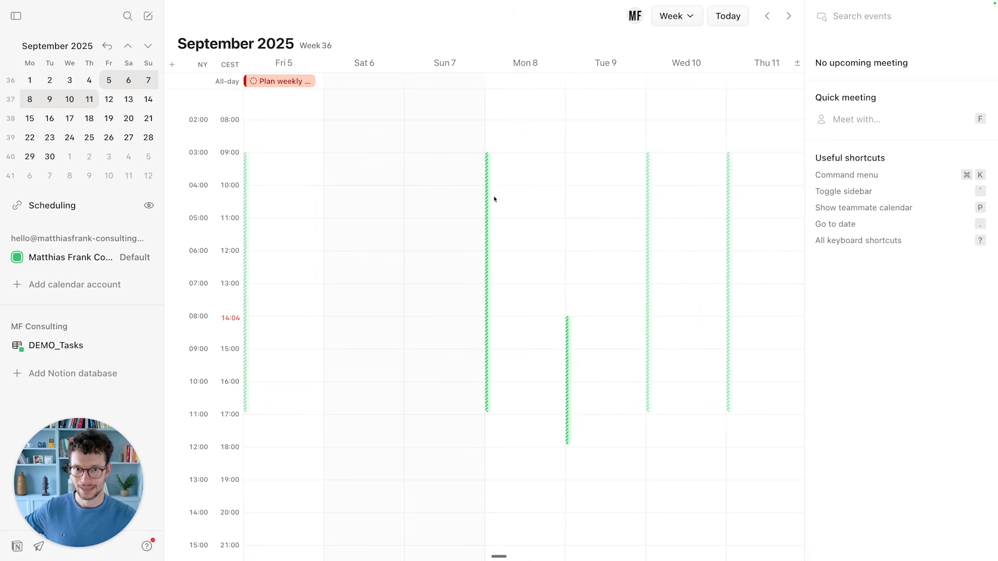
pyautogui.hscroll(-3, 494, 198)
pyautogui.hscroll(-2, 395, 285)
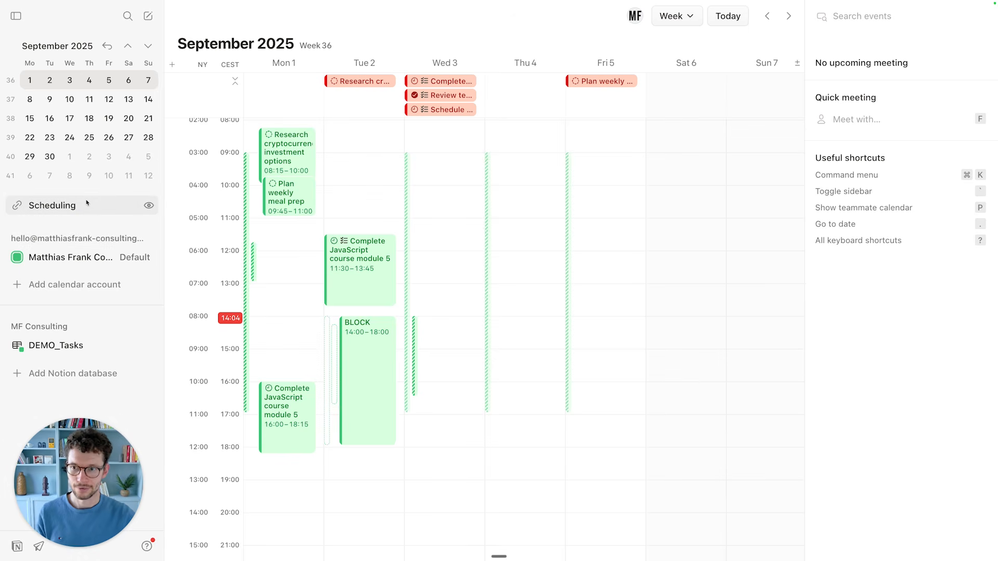
pyautogui.click(104, 206)
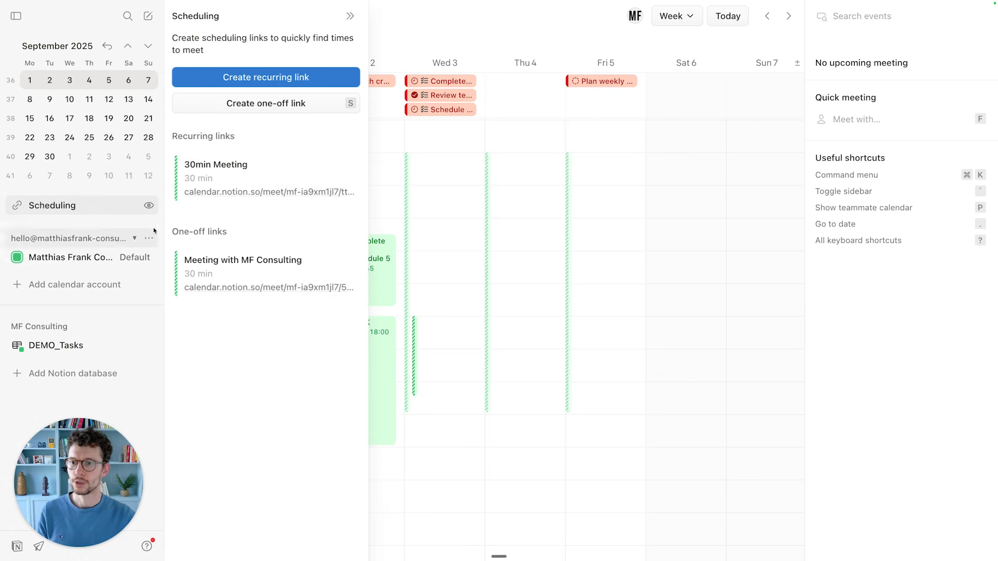
pyautogui.click(120, 212)
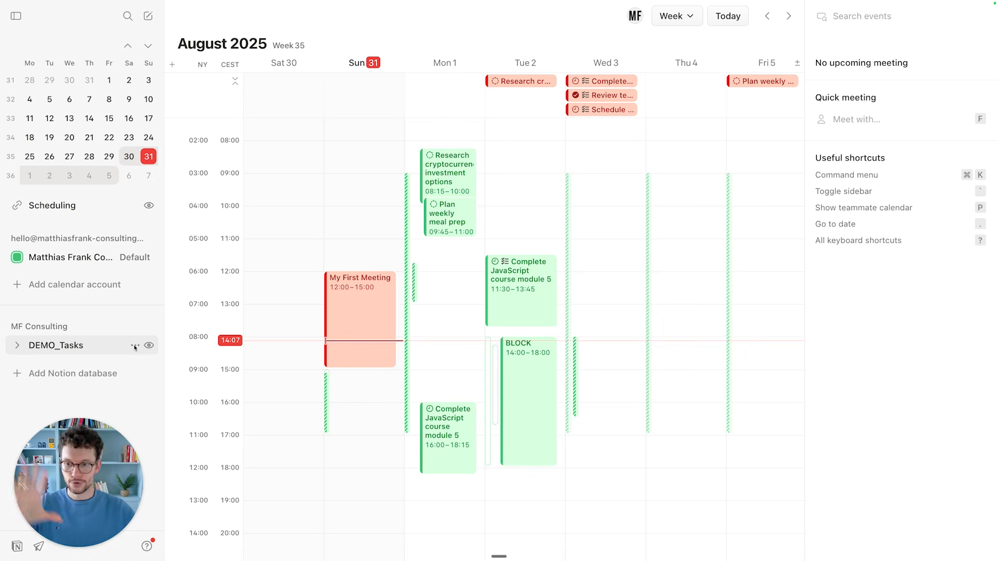
# Expand DEMO_Tasks to reveal its calendars, then hide and re-show the Deadlines calendar.
pyautogui.click(85, 346)
pyautogui.click(52, 346)
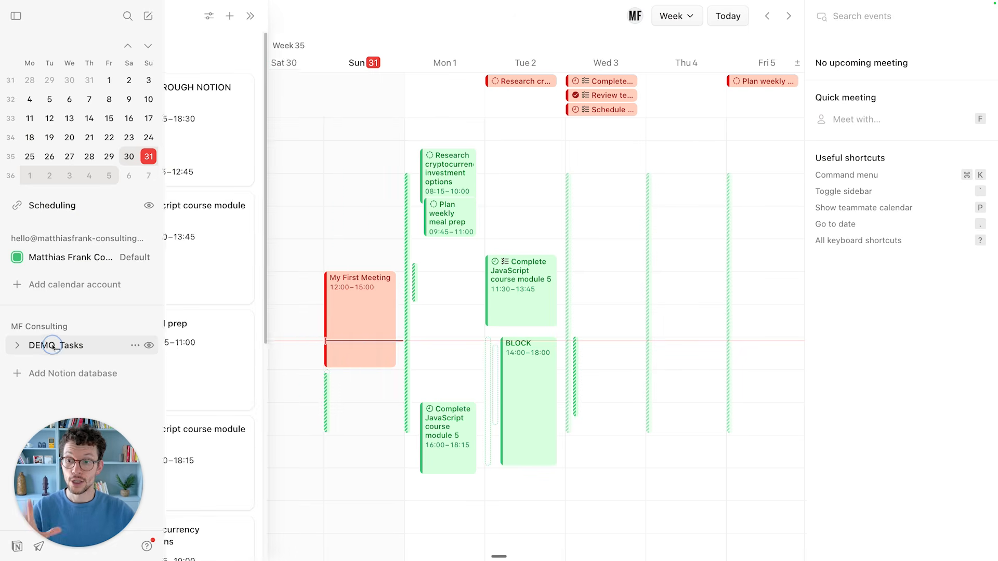
pyautogui.hscroll(2, 311, 340)
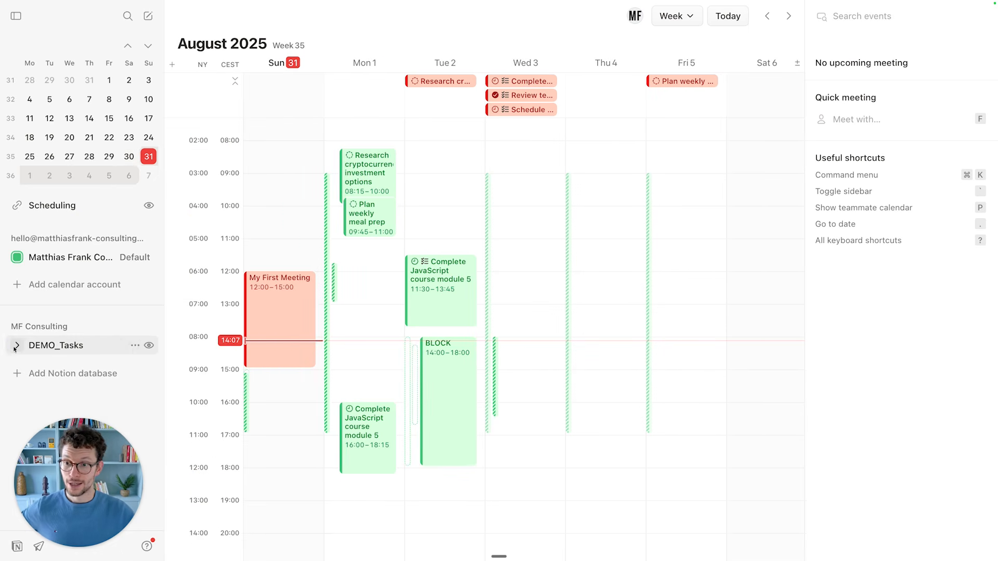
pyautogui.click(85, 348)
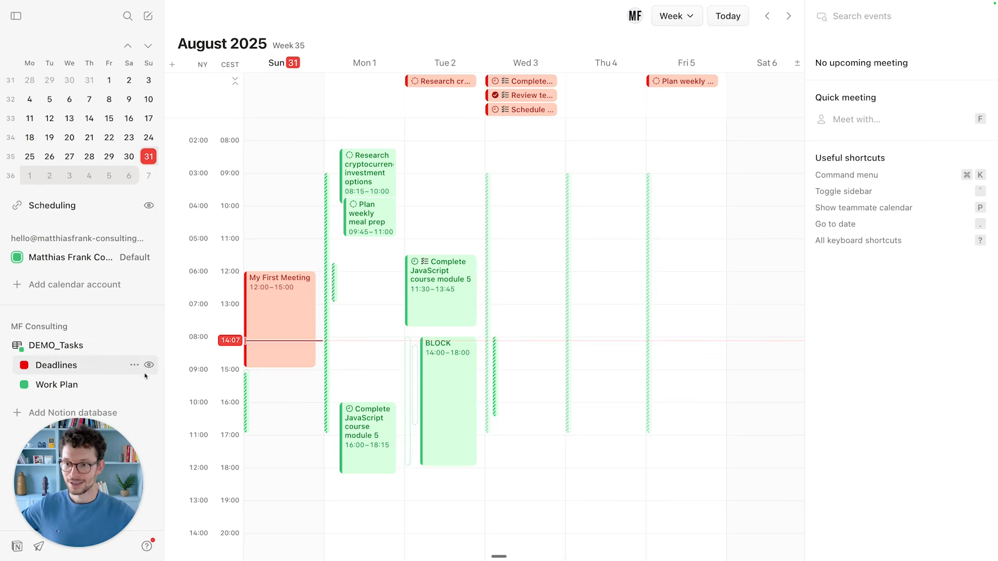
pyautogui.click(148, 365)
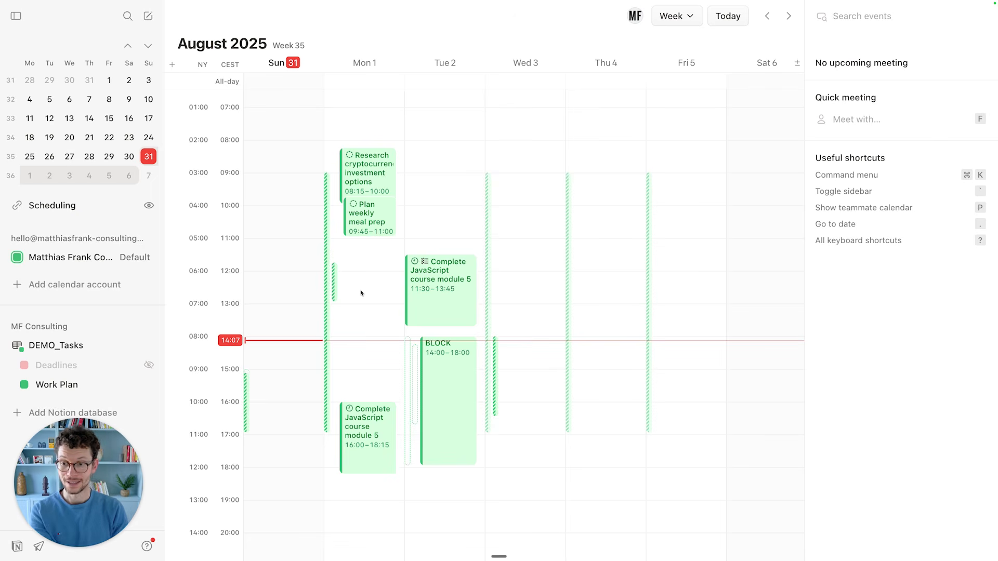
pyautogui.click(150, 365)
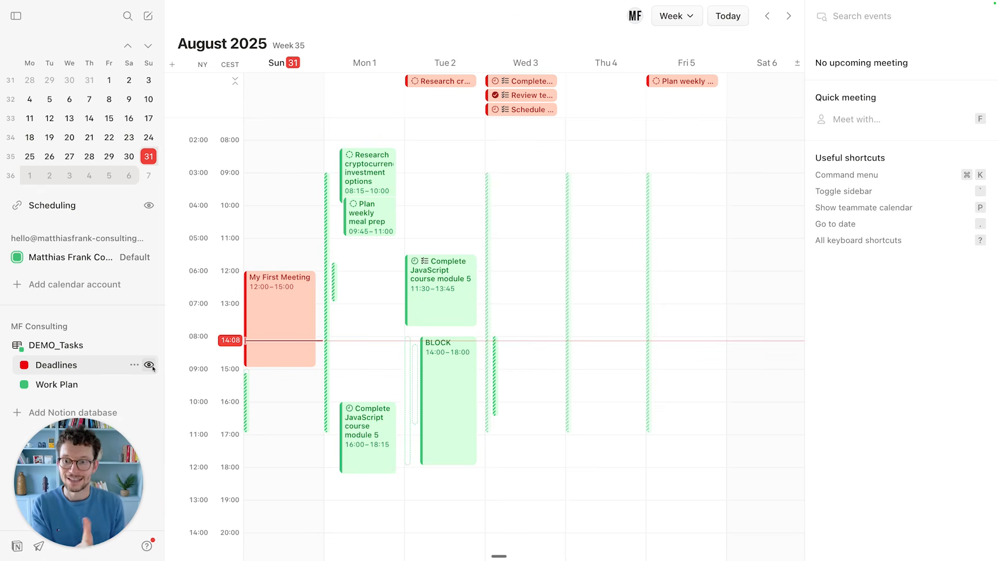
# Open the Deadlines task list beside the week, briefly viewing the recurring link's Wednesday details.
pyautogui.click(100, 365)
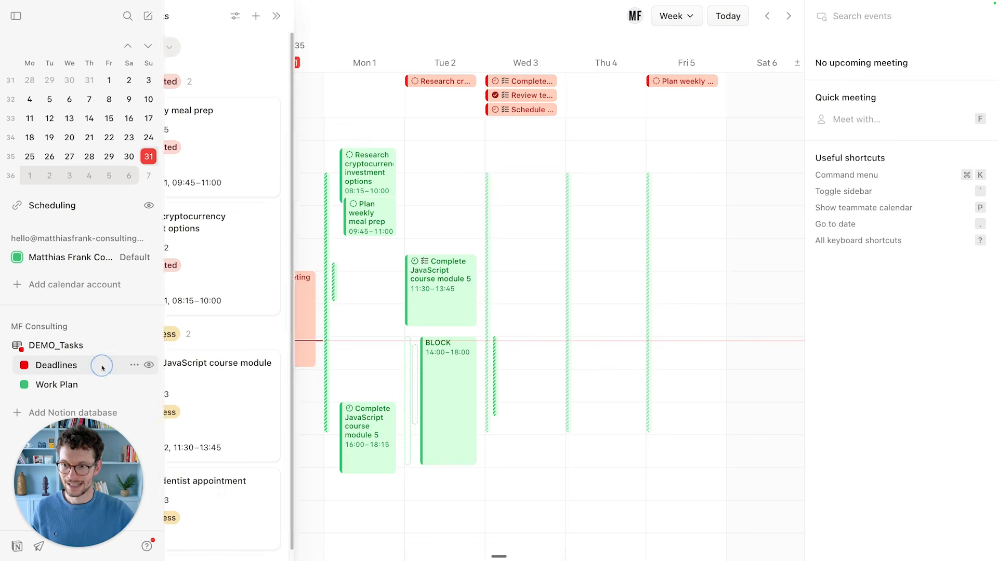
pyautogui.click(489, 290)
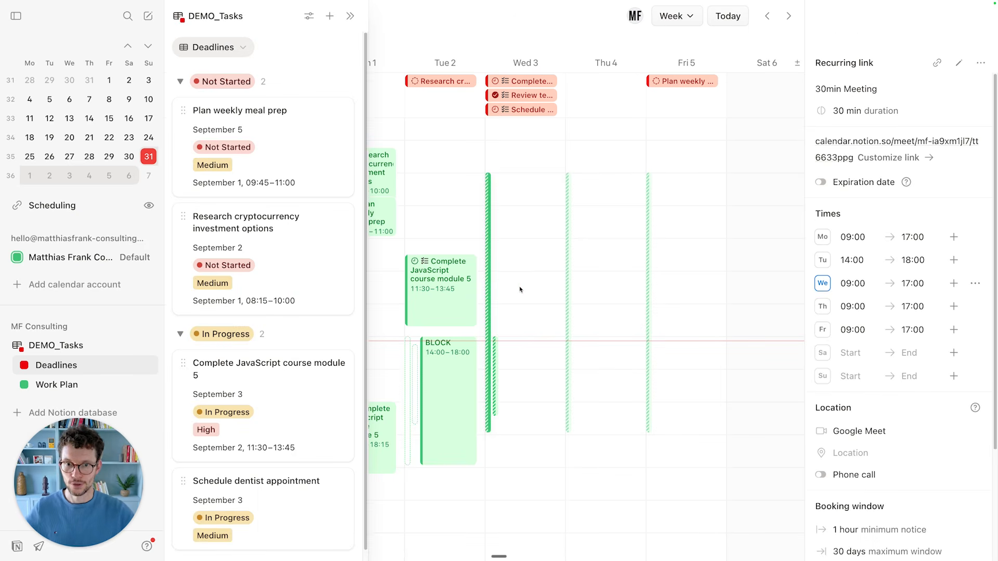
pyautogui.press('Escape')
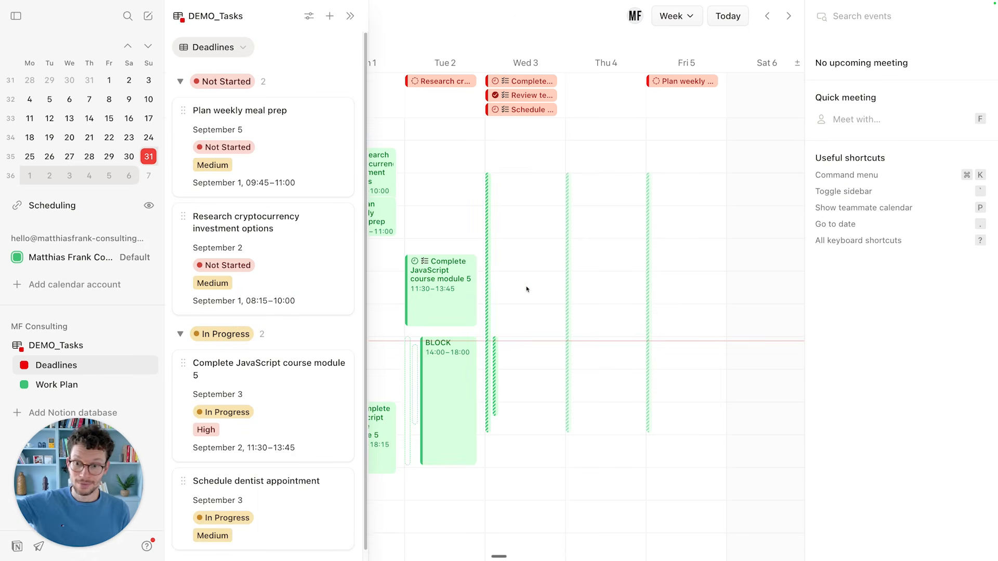